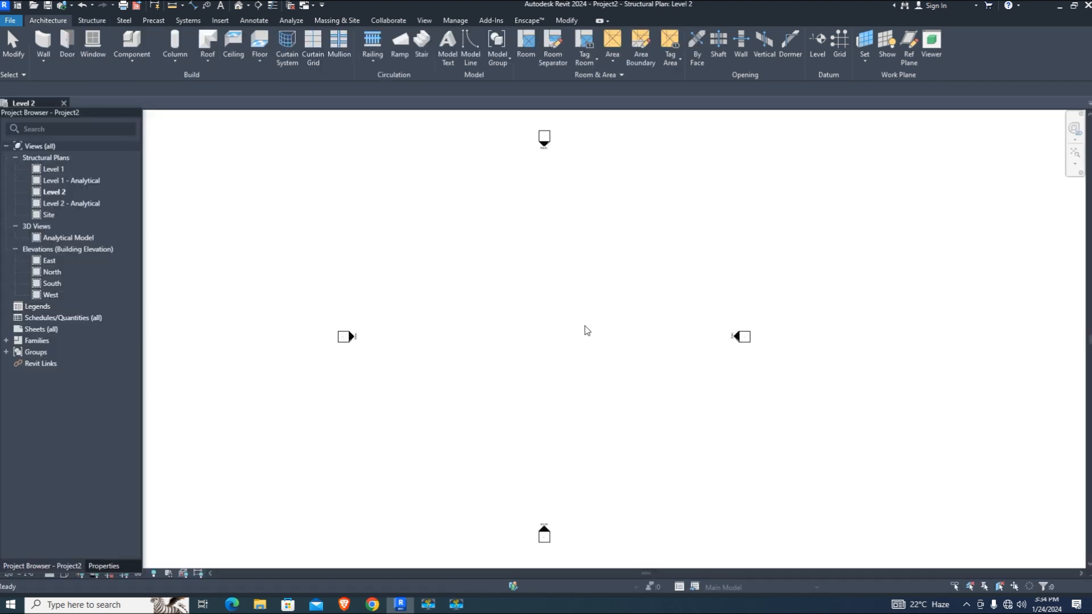
In the South elevation, place a new Level 3 at -5'-6" below Level 1
{"action": "left_click", "coordinate": [53, 169]}
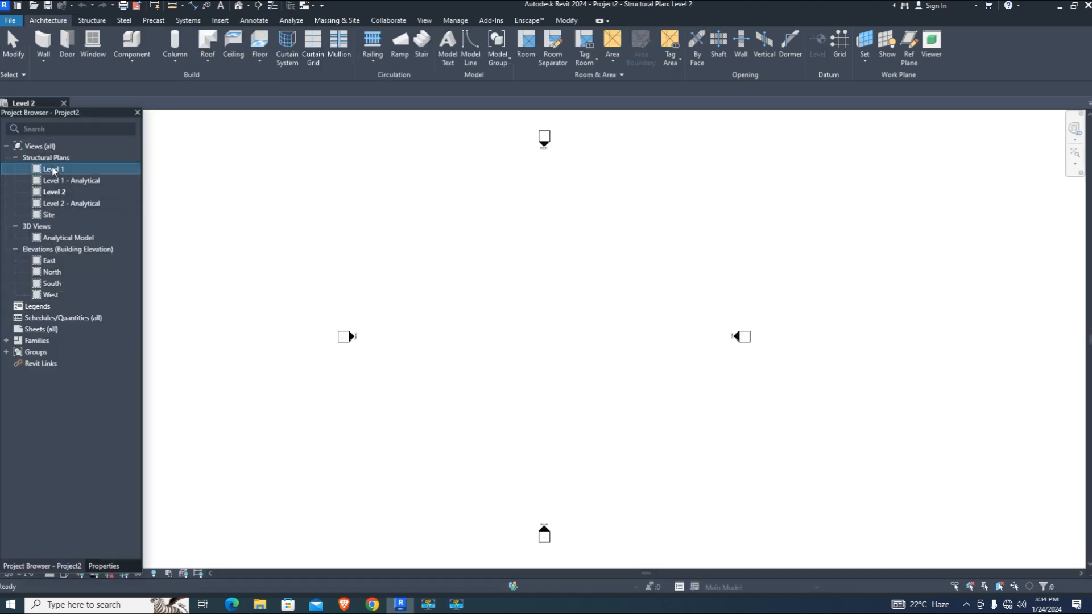
{"action": "double_click", "coordinate": [75, 284]}
{"action": "left_click", "coordinate": [817, 50]}
{"action": "scroll", "coordinate": [378, 347], "scroll_direction": "up", "scroll_amount": 1}
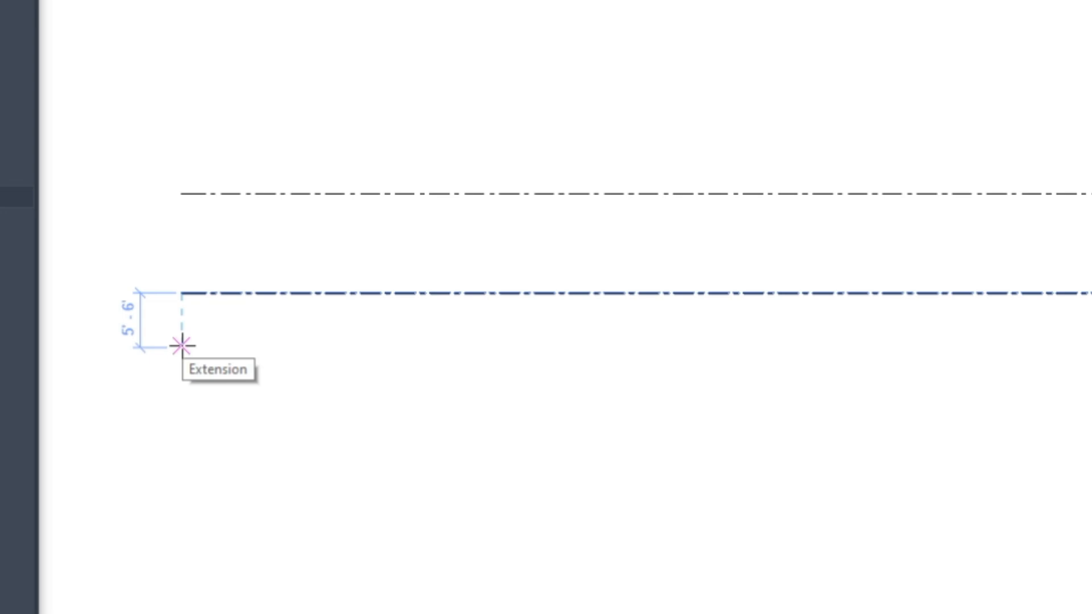
{"action": "left_click", "coordinate": [182, 345]}
{"action": "scroll", "coordinate": [565, 353], "scroll_direction": "up", "scroll_amount": 1}
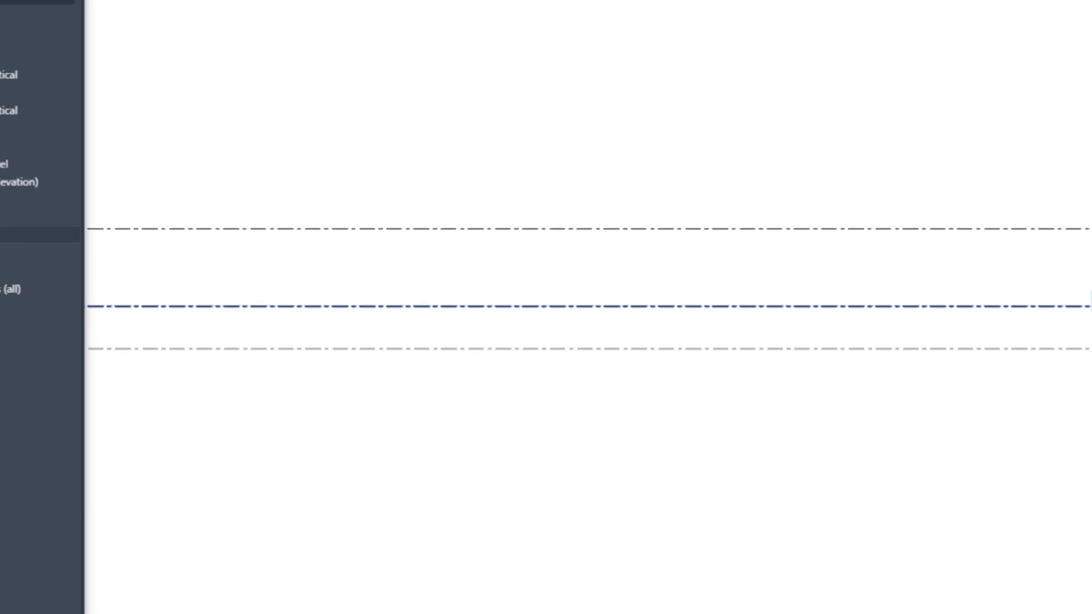
{"action": "left_click", "coordinate": [1007, 351]}
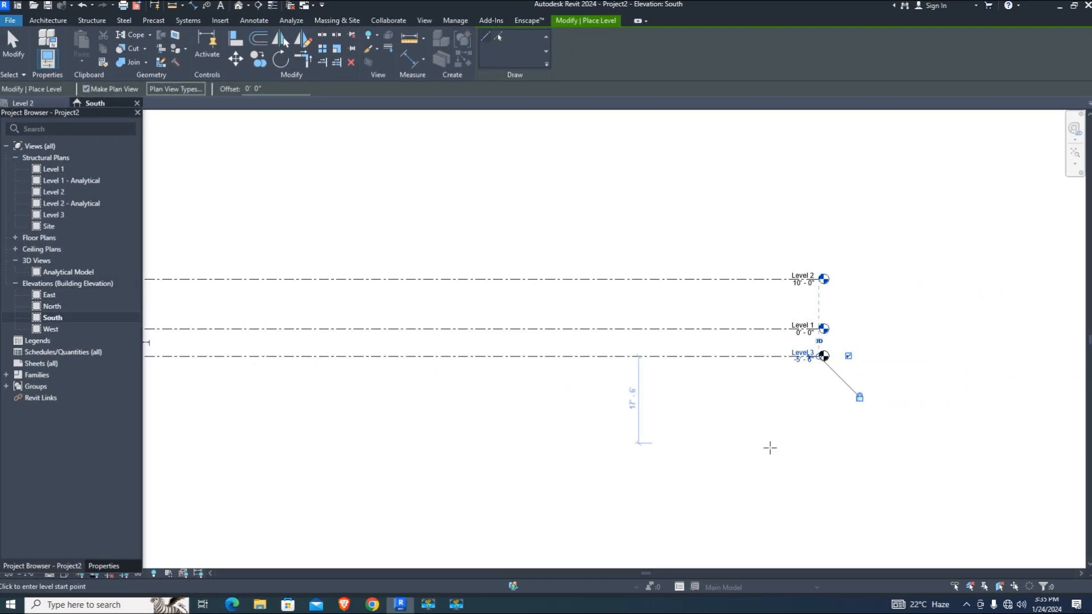
{"action": "scroll", "coordinate": [705, 446], "scroll_direction": "down", "scroll_amount": 3}
{"action": "key", "text": "Escape"}
{"action": "key", "text": "Escape"}
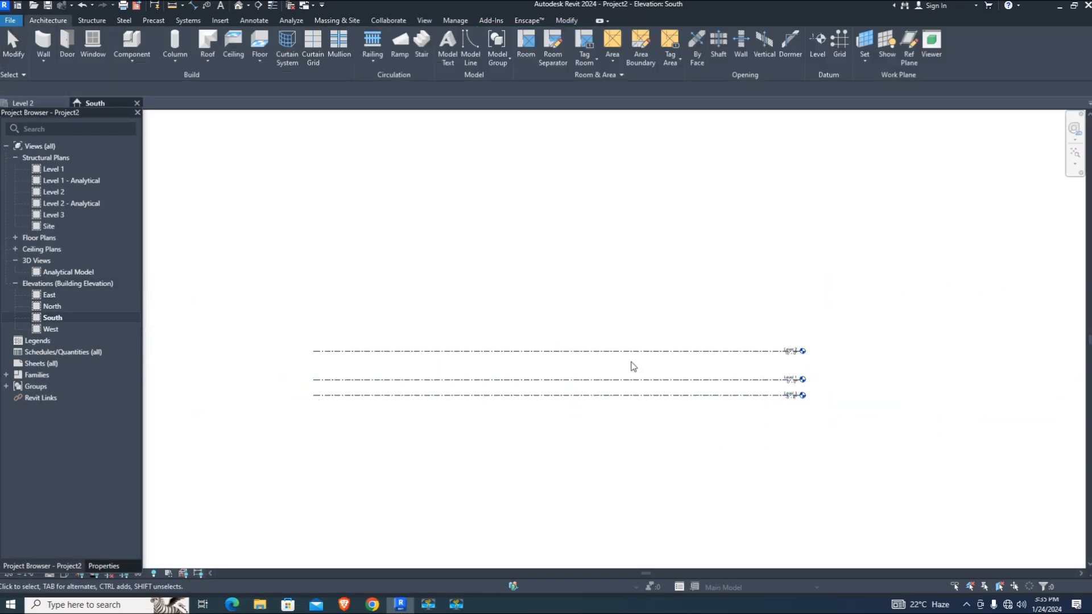
Shorten Level 3's left end to line up with the other levels
{"action": "scroll", "coordinate": [796, 400], "scroll_direction": "up", "scroll_amount": 1}
{"action": "scroll", "coordinate": [762, 406], "scroll_direction": "up", "scroll_amount": 2}
{"action": "left_click", "coordinate": [790, 402]}
{"action": "left_click_drag", "start_coordinate": [793, 408], "coordinate": [367, 414]}
{"action": "left_click", "coordinate": [819, 438]}
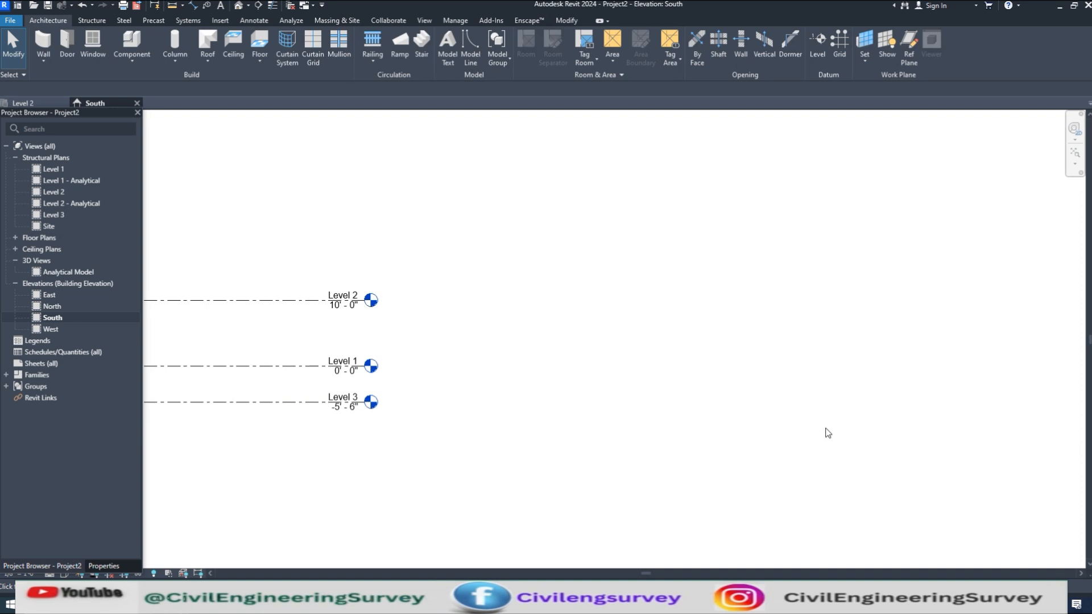
{"action": "scroll", "coordinate": [818, 439], "scroll_direction": "down", "scroll_amount": 2}
{"action": "scroll", "coordinate": [368, 436], "scroll_direction": "up", "scroll_amount": 3}
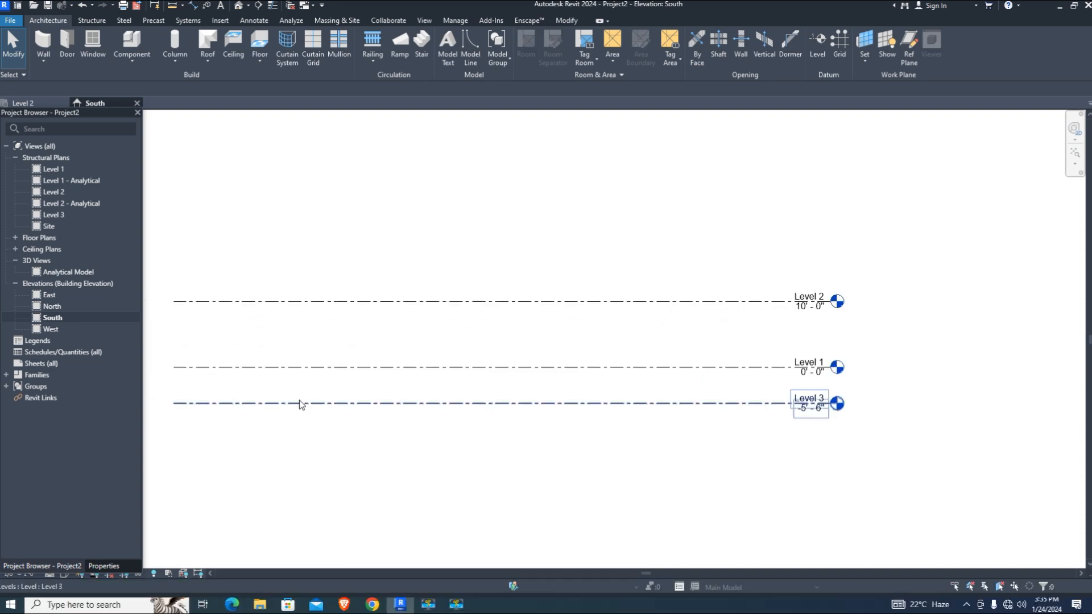
{"action": "left_click", "coordinate": [282, 412]}
{"action": "left_click_drag", "start_coordinate": [287, 439], "coordinate": [182, 287]}
{"action": "left_click", "coordinate": [211, 403]}
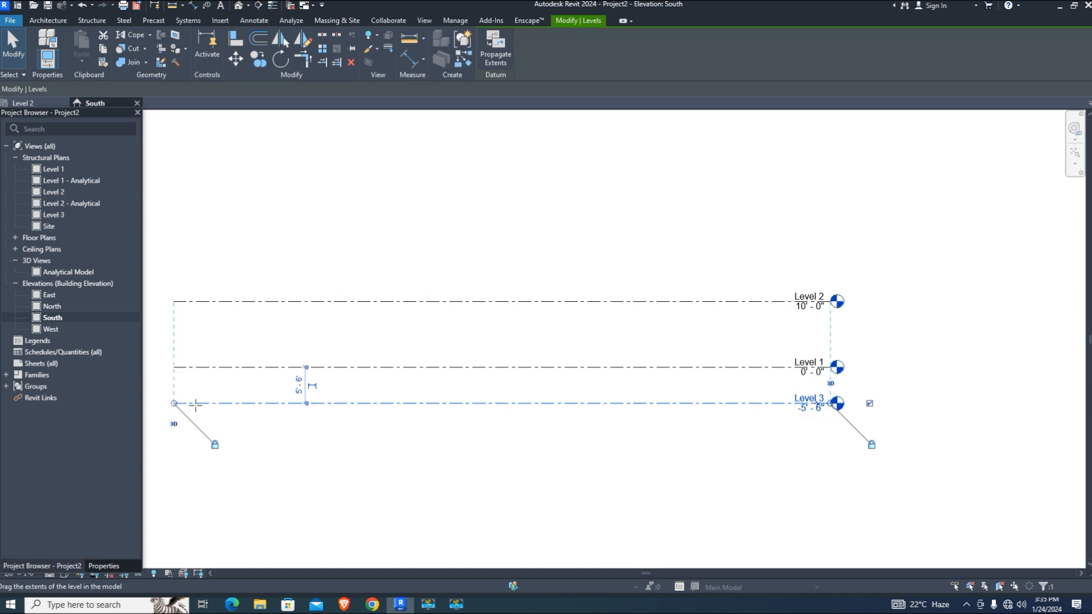
{"action": "left_click_drag", "start_coordinate": [363, 396], "coordinate": [469, 403]}
{"action": "left_click", "coordinate": [649, 469]}
{"action": "scroll", "coordinate": [787, 319], "scroll_direction": "up", "scroll_amount": 1}
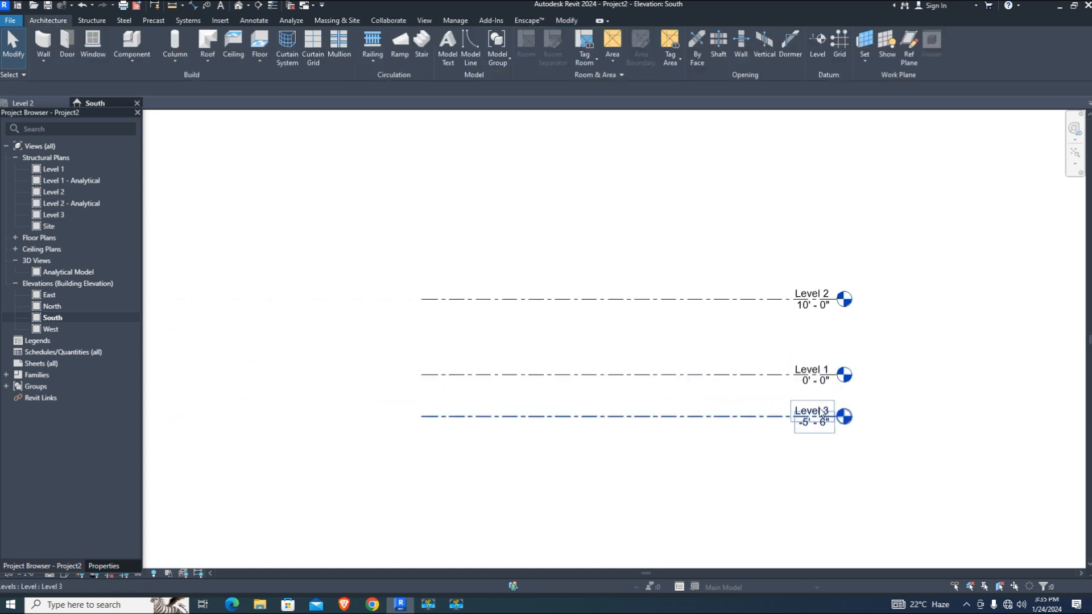
Rename Level 3 to FTP and rename its matching views too
{"action": "double_click", "coordinate": [820, 408]}
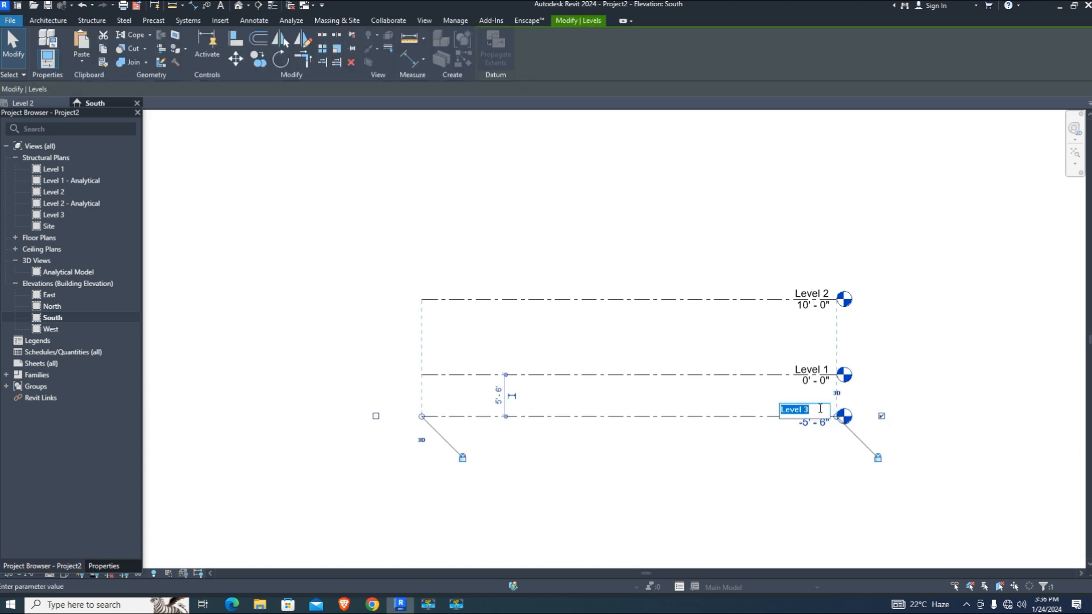
{"action": "type", "text": "FO"}
{"action": "key", "text": "shift+BackSpace"}
{"action": "type", "text": "TP"}
{"action": "key", "text": "Return"}
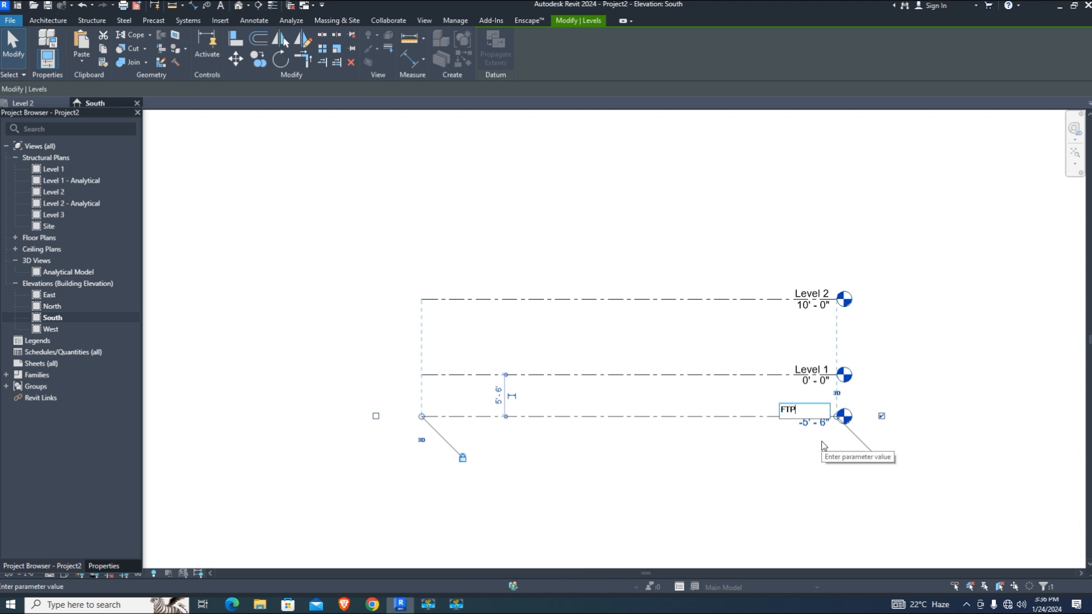
{"action": "left_click", "coordinate": [590, 303]}
{"action": "left_click", "coordinate": [797, 463]}
Raise Level 2's elevation from 10'-0" to 10'-6"
{"action": "scroll", "coordinate": [706, 342], "scroll_direction": "up", "scroll_amount": 2}
{"action": "mouse_move", "coordinate": [710, 341]}
{"action": "middle_mouse_down"}
{"action": "mouse_move", "coordinate": [612, 334]}
{"action": "mouse_move", "coordinate": [712, 354]}
{"action": "middle_mouse_up"}
{"action": "left_click", "coordinate": [638, 301]}
{"action": "left_click", "coordinate": [437, 348]}
{"action": "type", "text": "10' - 6"}
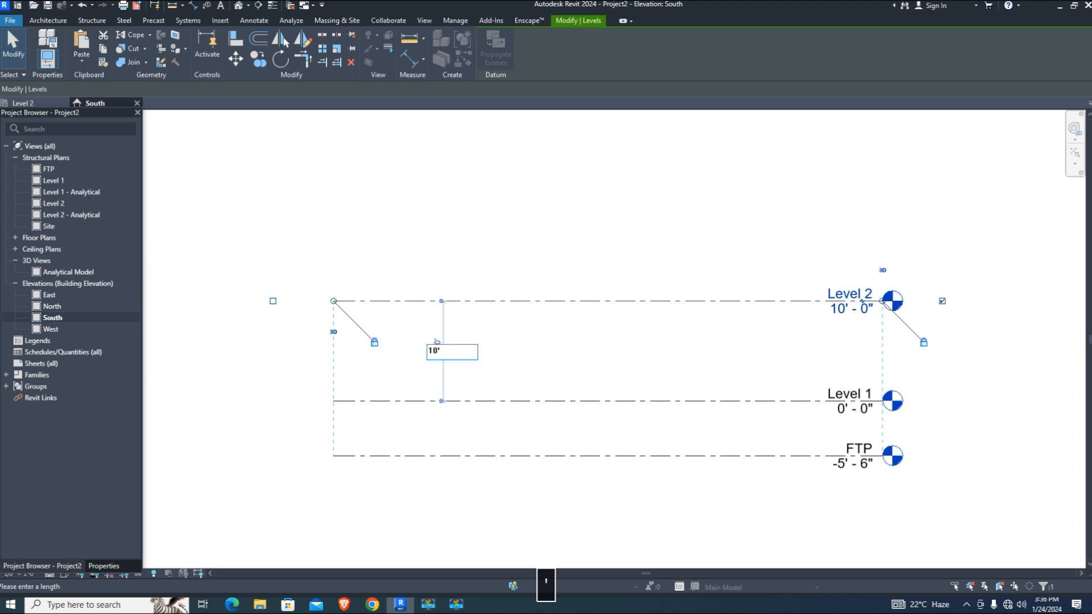
{"action": "key", "text": "Return"}
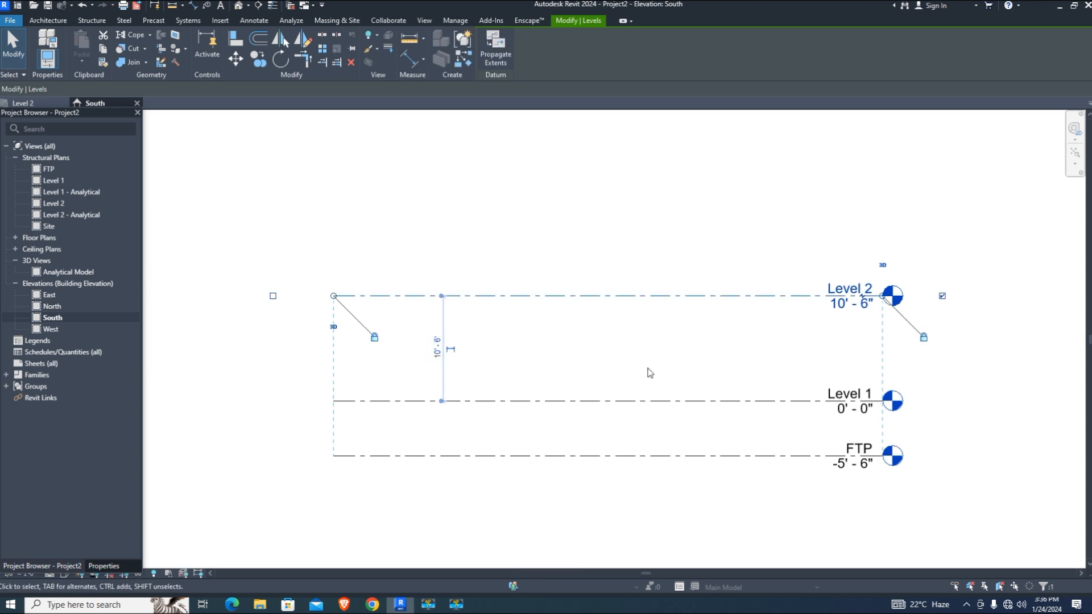
Place Level 4 at 21'-0" and Level 5 at 26'-6" above Level 2
{"action": "left_click", "coordinate": [649, 376]}
{"action": "middle_click_drag", "start_coordinate": [604, 312], "coordinate": [609, 359]}
{"action": "left_click", "coordinate": [822, 57]}
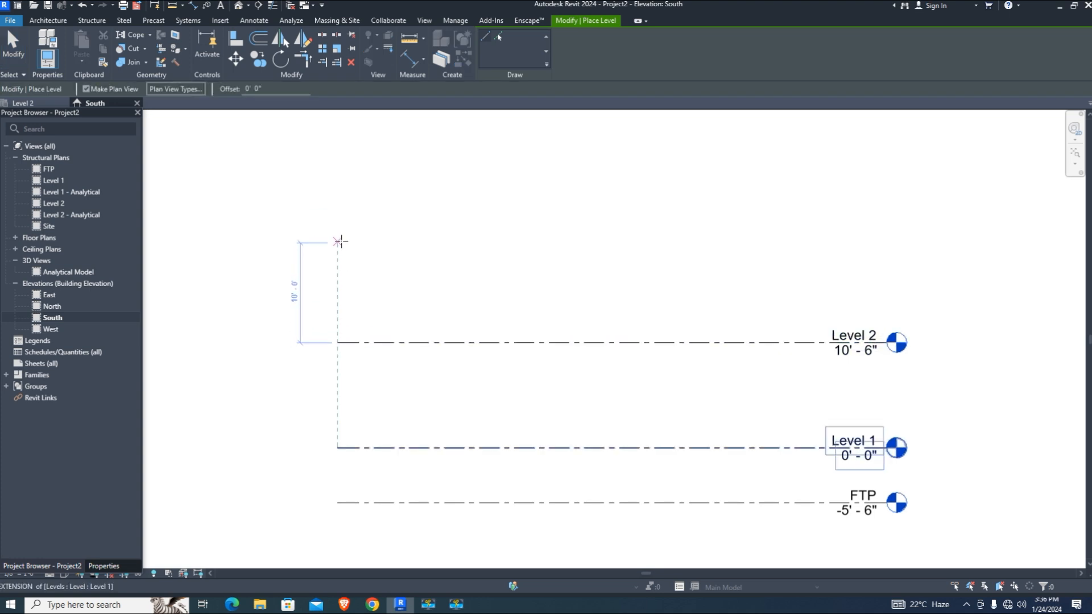
{"action": "left_click", "coordinate": [340, 238]}
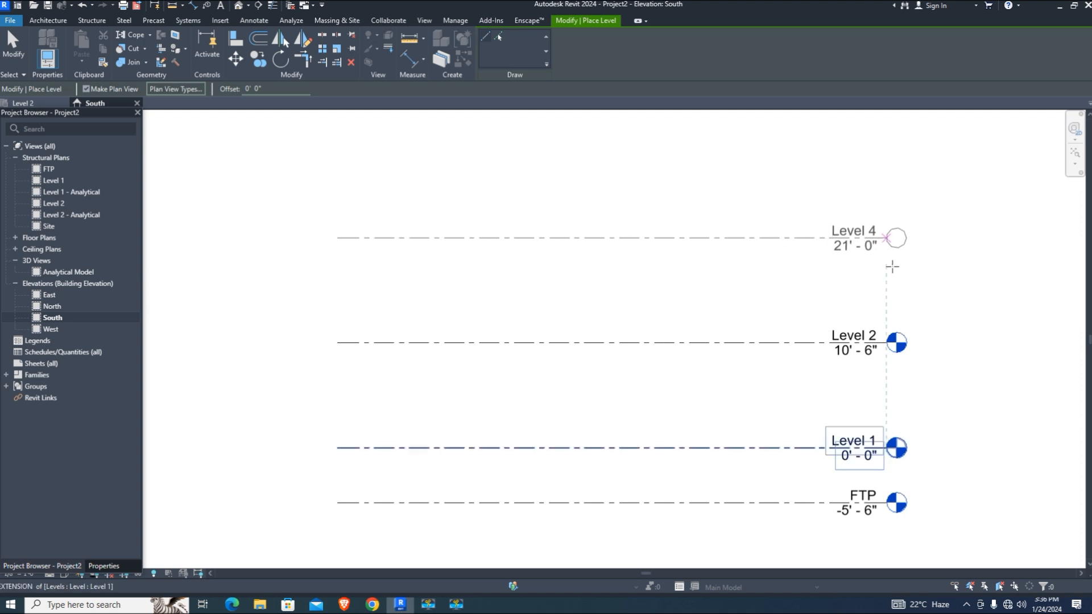
{"action": "left_click", "coordinate": [887, 239]}
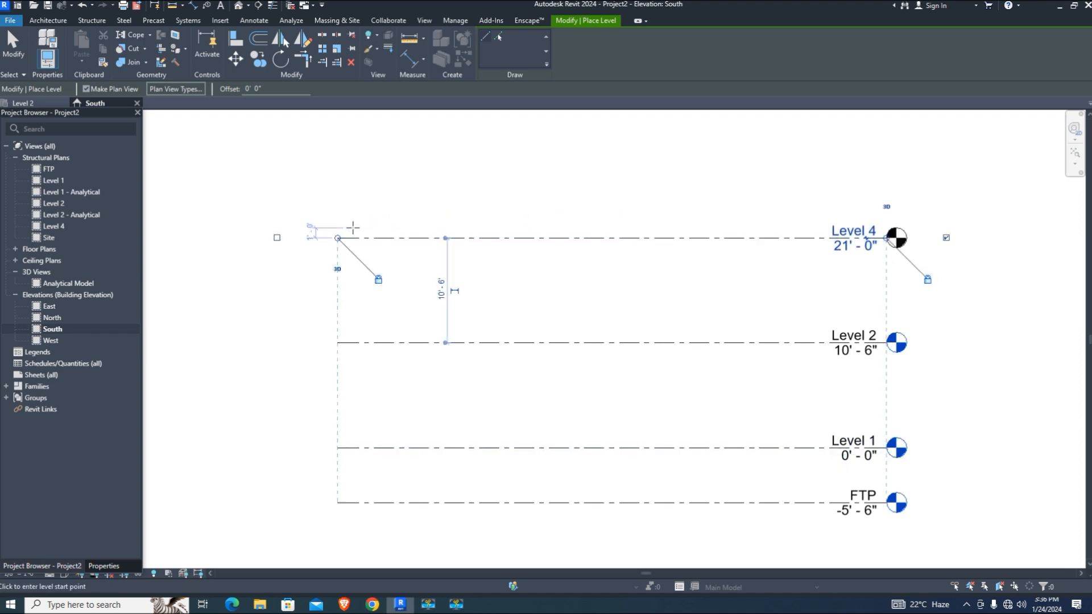
{"action": "scroll", "coordinate": [424, 212], "scroll_direction": "up", "scroll_amount": 1}
{"action": "scroll", "coordinate": [432, 227], "scroll_direction": "down", "scroll_amount": 3}
{"action": "scroll", "coordinate": [398, 239], "scroll_direction": "up", "scroll_amount": 2}
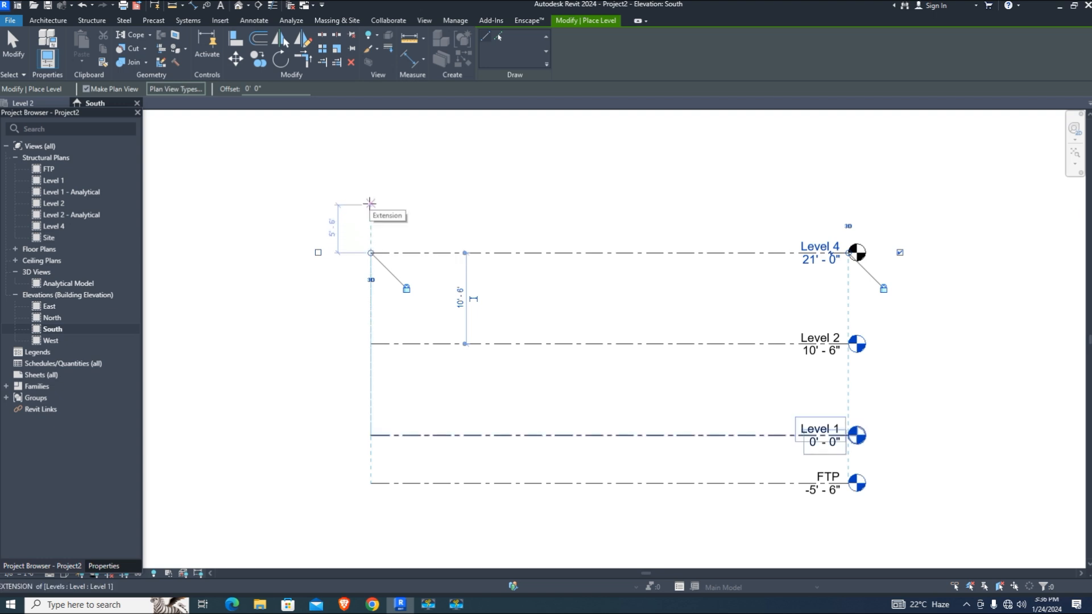
{"action": "left_click", "coordinate": [369, 202]}
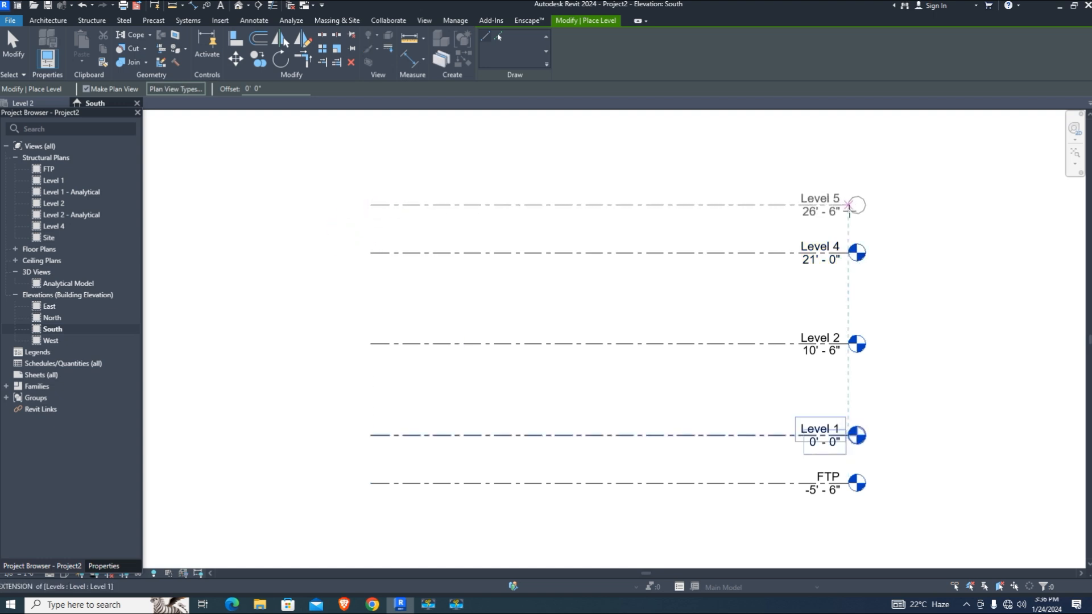
{"action": "left_click", "coordinate": [847, 217]}
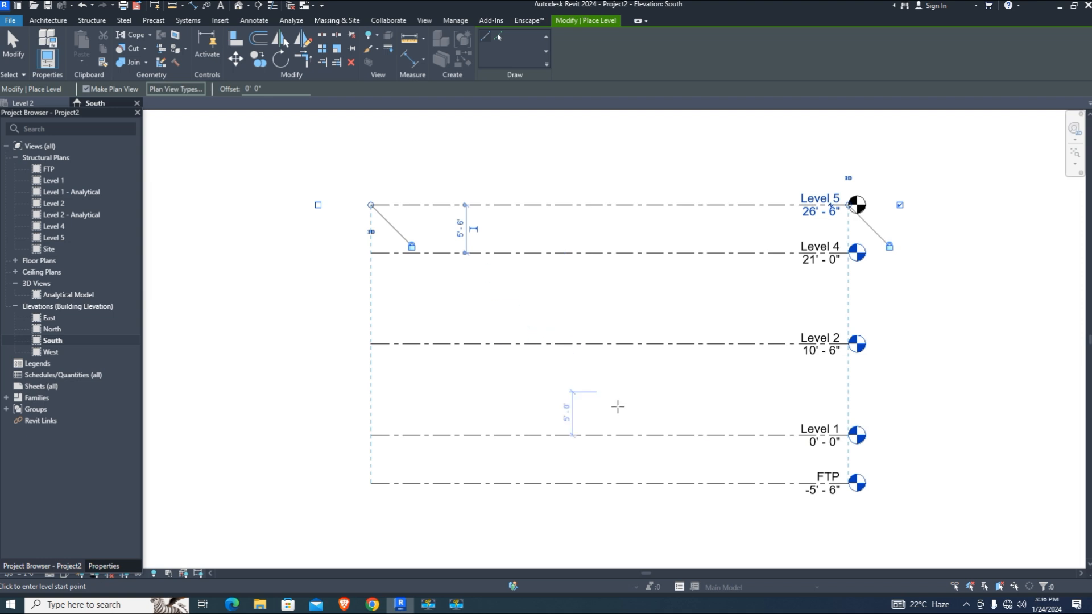
Open the FTP structural plan
{"action": "scroll", "coordinate": [617, 406], "scroll_direction": "up", "scroll_amount": 1}
{"action": "scroll", "coordinate": [617, 406], "scroll_direction": "down", "scroll_amount": 2}
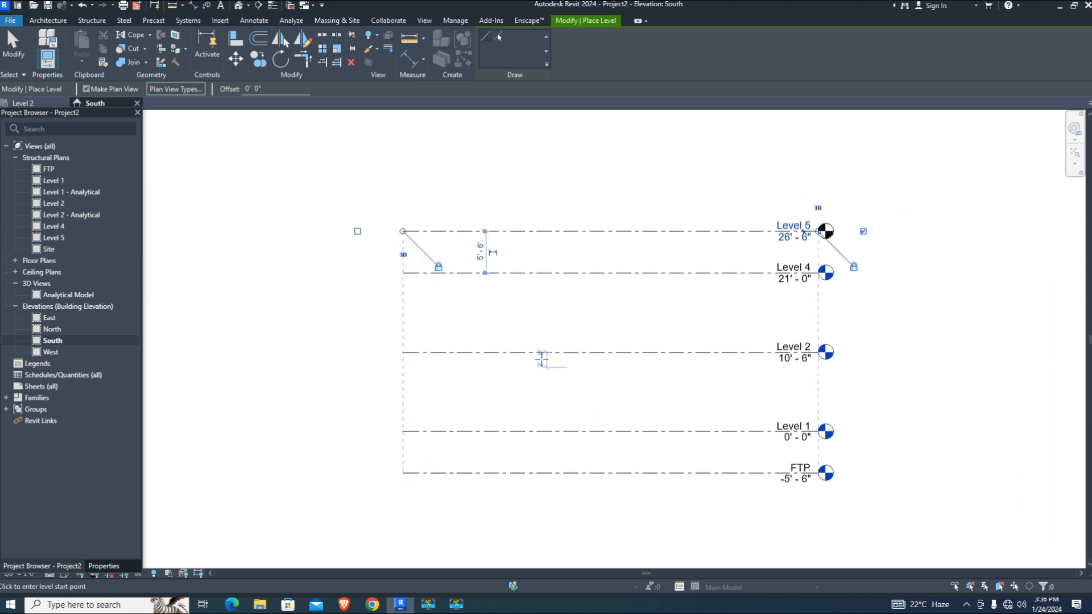
{"action": "double_click", "coordinate": [48, 169]}
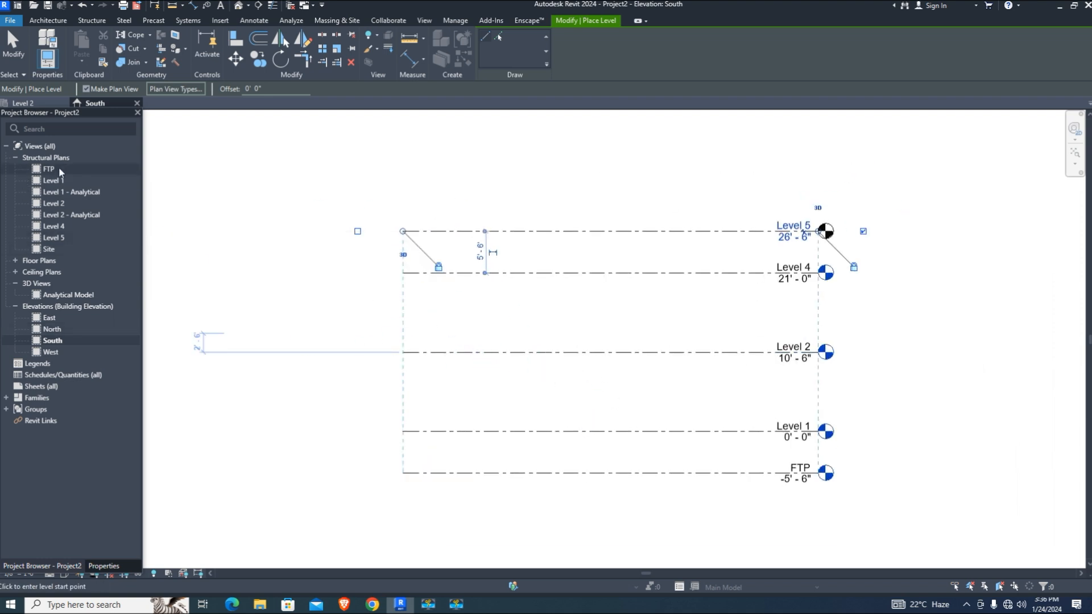
{"action": "scroll", "coordinate": [506, 351], "scroll_direction": "down", "scroll_amount": 1}
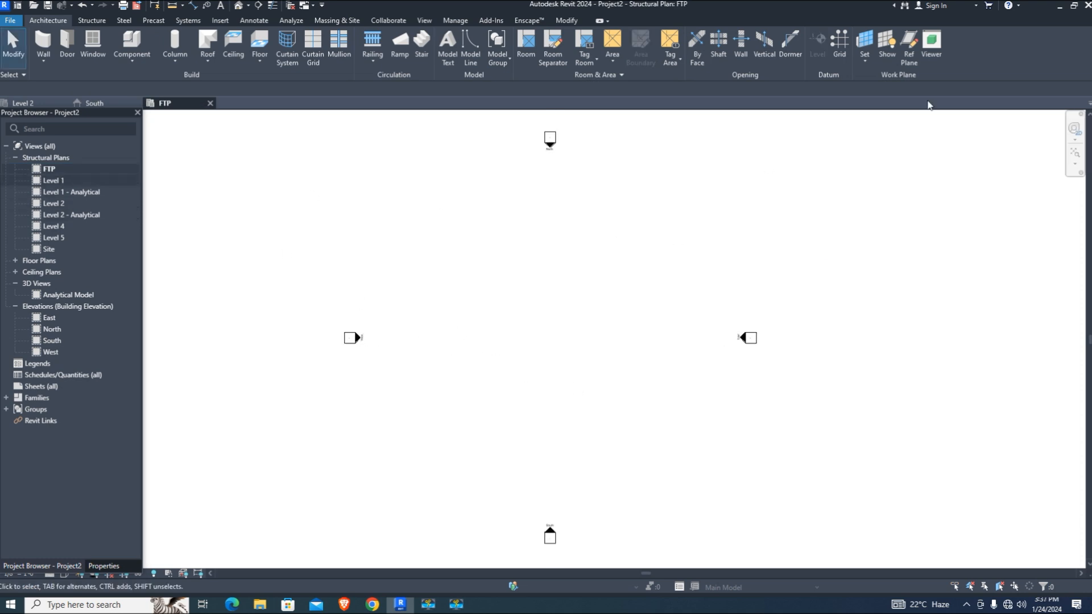
Draw horizontal grid 1, then parallel grid 2 17'-0" below it
{"action": "left_click", "coordinate": [840, 46]}
{"action": "left_click", "coordinate": [474, 292]}
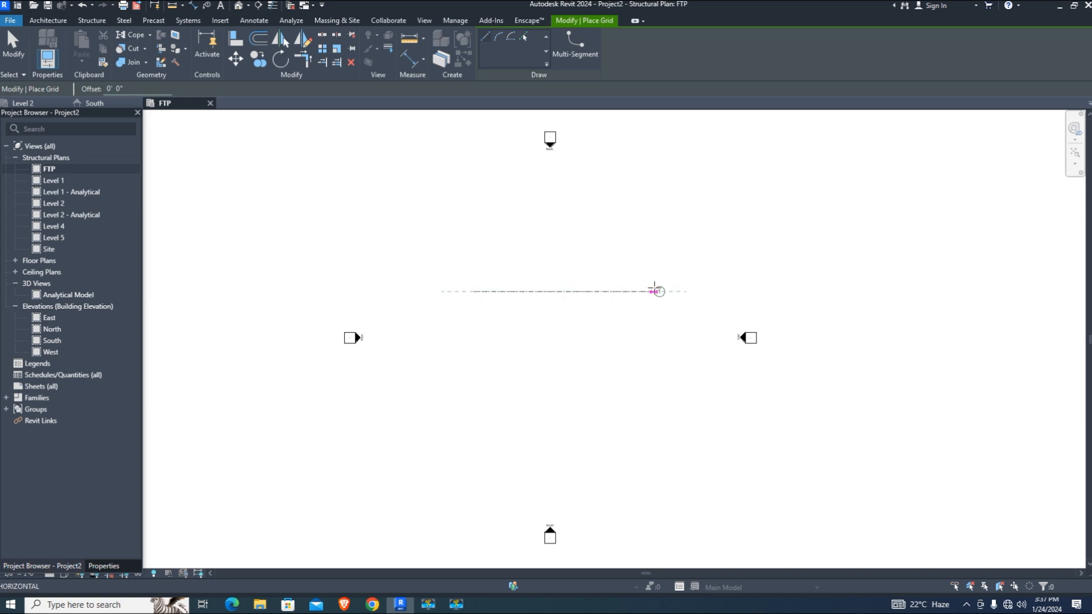
{"action": "left_click", "coordinate": [647, 291]}
{"action": "scroll", "coordinate": [506, 322], "scroll_direction": "up", "scroll_amount": 2}
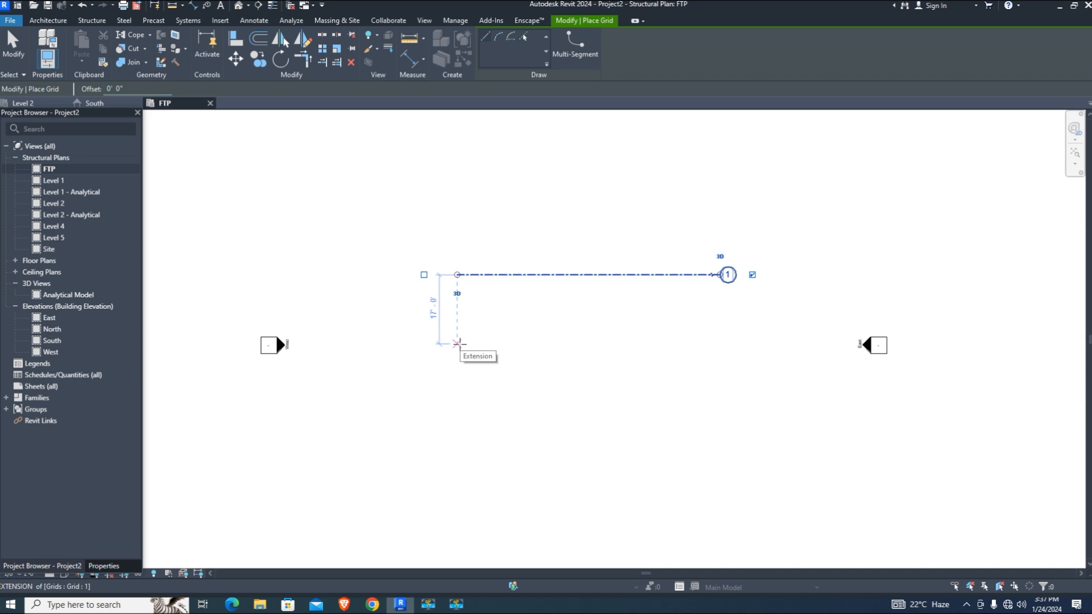
{"action": "left_click", "coordinate": [457, 343]}
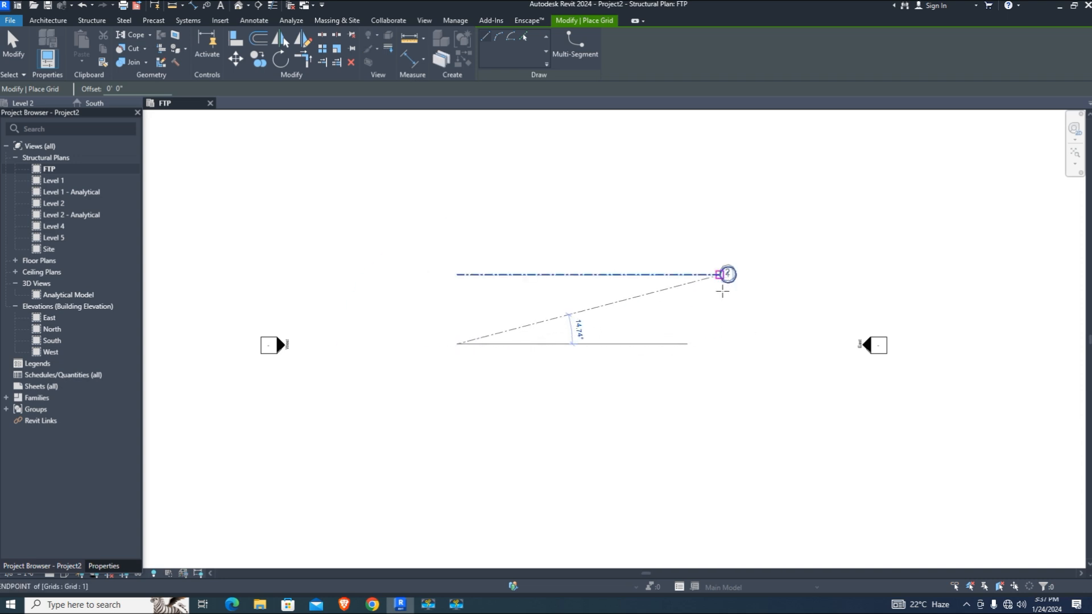
{"action": "left_click", "coordinate": [720, 344]}
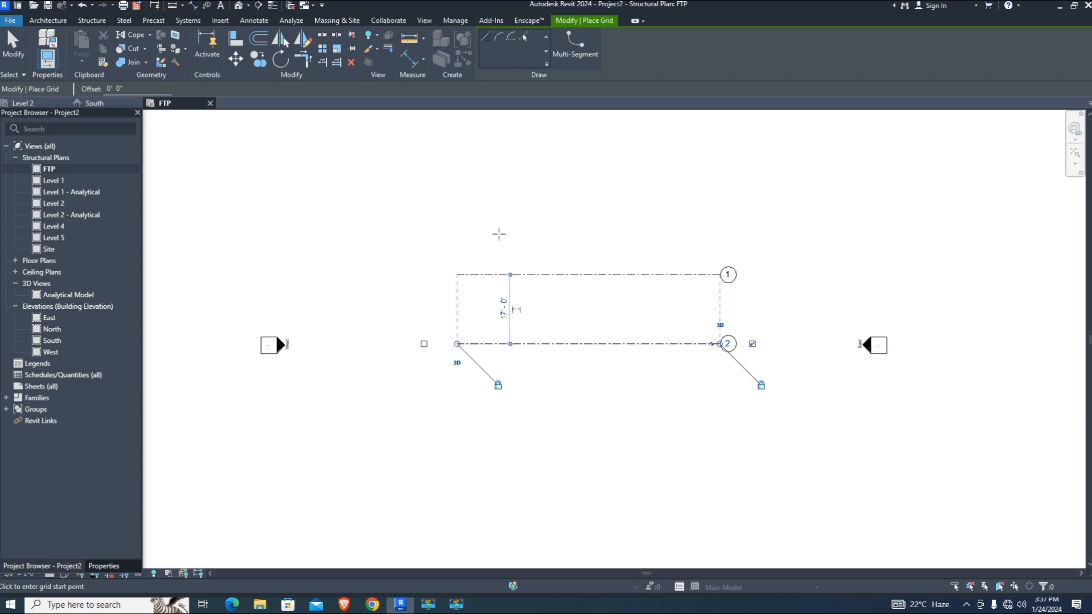
Draw vertical grids 3 and 4 crossing grids 1 and 2, 17'-6" apart
{"action": "left_click", "coordinate": [512, 403]}
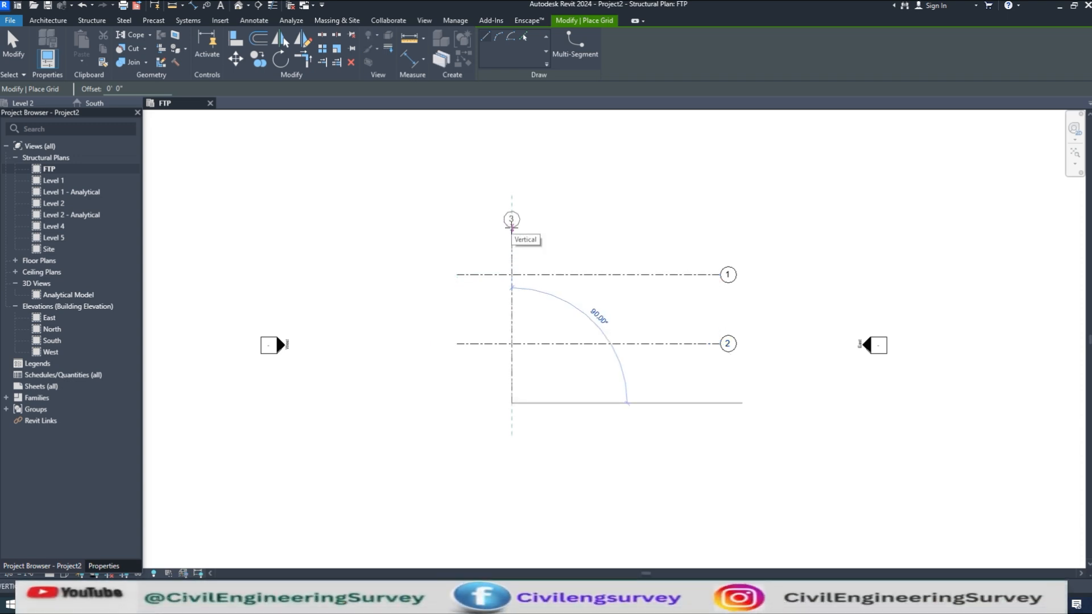
{"action": "left_click", "coordinate": [511, 227]}
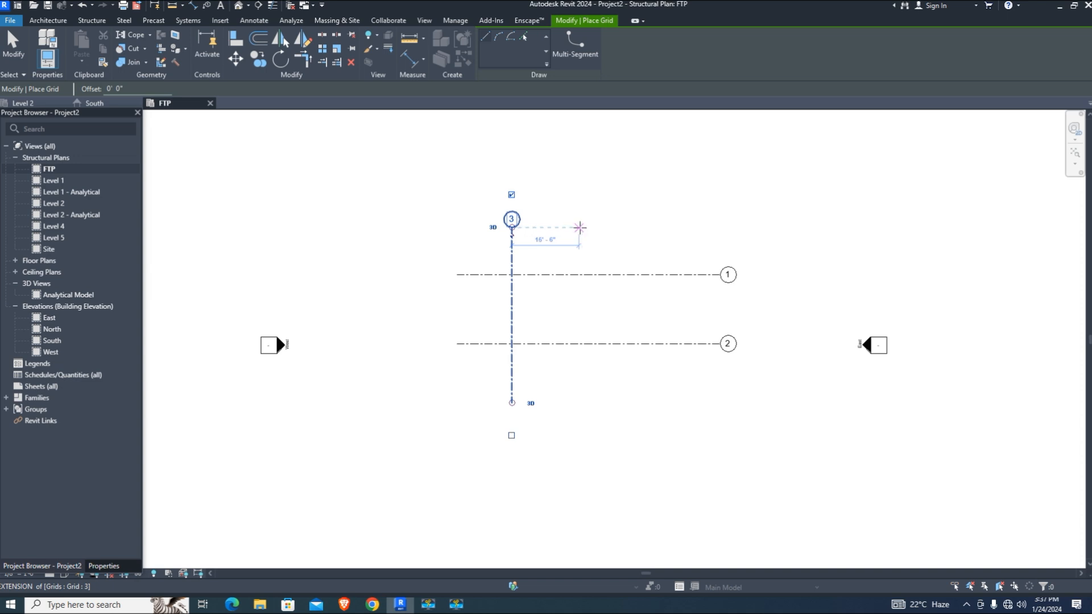
{"action": "left_click", "coordinate": [580, 227]}
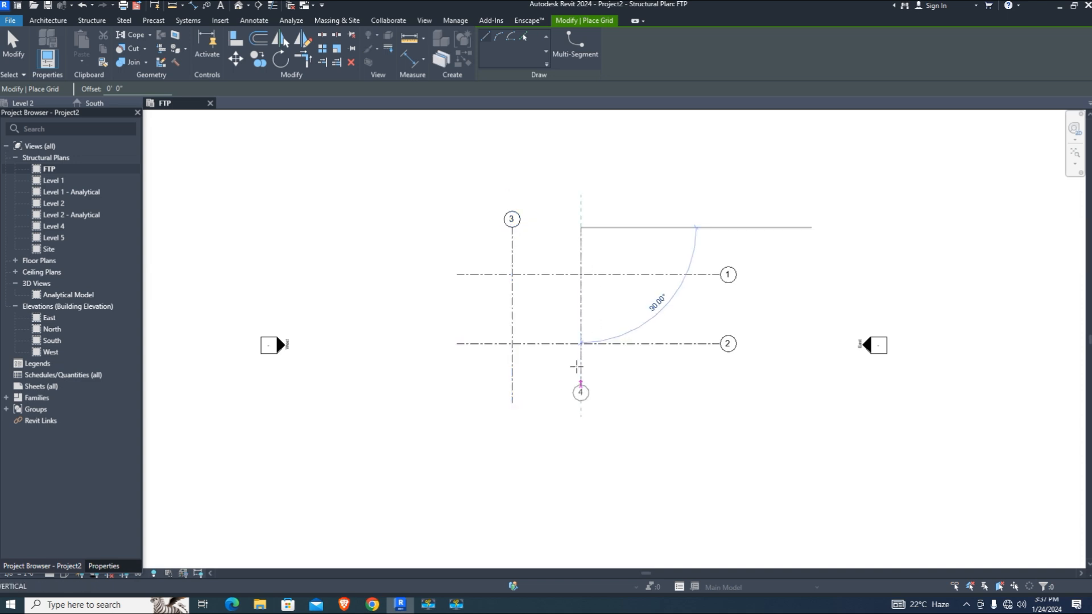
{"action": "key", "text": "Escape"}
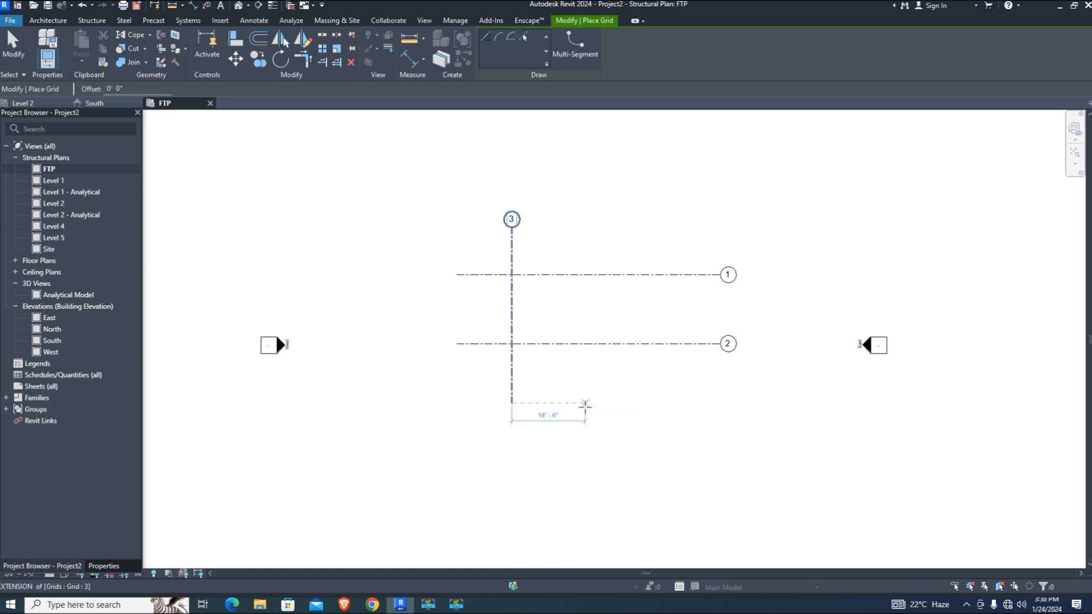
{"action": "left_click", "coordinate": [583, 403]}
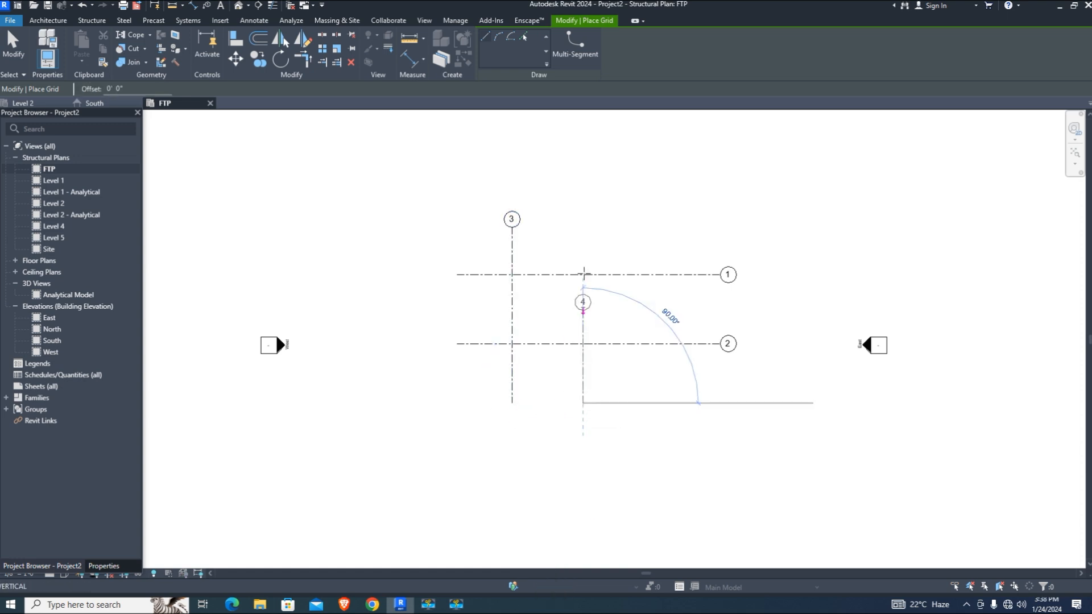
{"action": "left_click", "coordinate": [583, 228]}
{"action": "scroll", "coordinate": [719, 298], "scroll_direction": "up", "scroll_amount": 2}
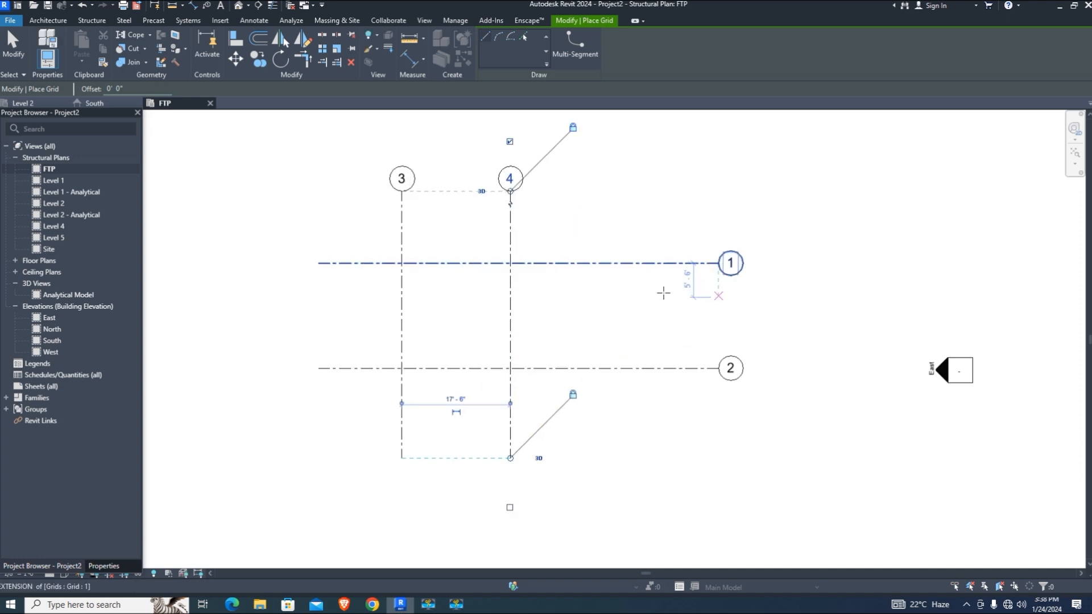
{"action": "left_click", "coordinate": [14, 52]}
Pull the right ends of grids 1 and 2 inward toward the vertical grids
{"action": "left_click_drag", "start_coordinate": [844, 458], "coordinate": [592, 215]}
{"action": "key", "text": "Escape"}
{"action": "left_click", "coordinate": [714, 369]}
{"action": "left_click_drag", "start_coordinate": [718, 368], "coordinate": [601, 368]}
Relabel vertical grid 3 as A and grid 4 as B
{"action": "left_click", "coordinate": [401, 182]}
{"action": "left_click", "coordinate": [401, 180]}
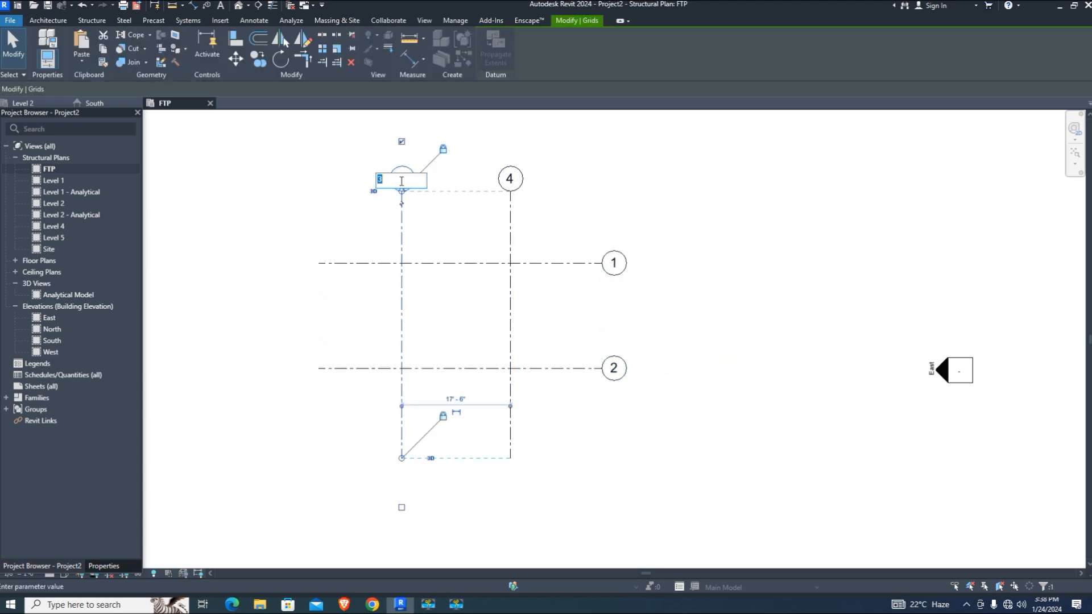
{"action": "type", "text": "A"}
{"action": "key", "text": "Return"}
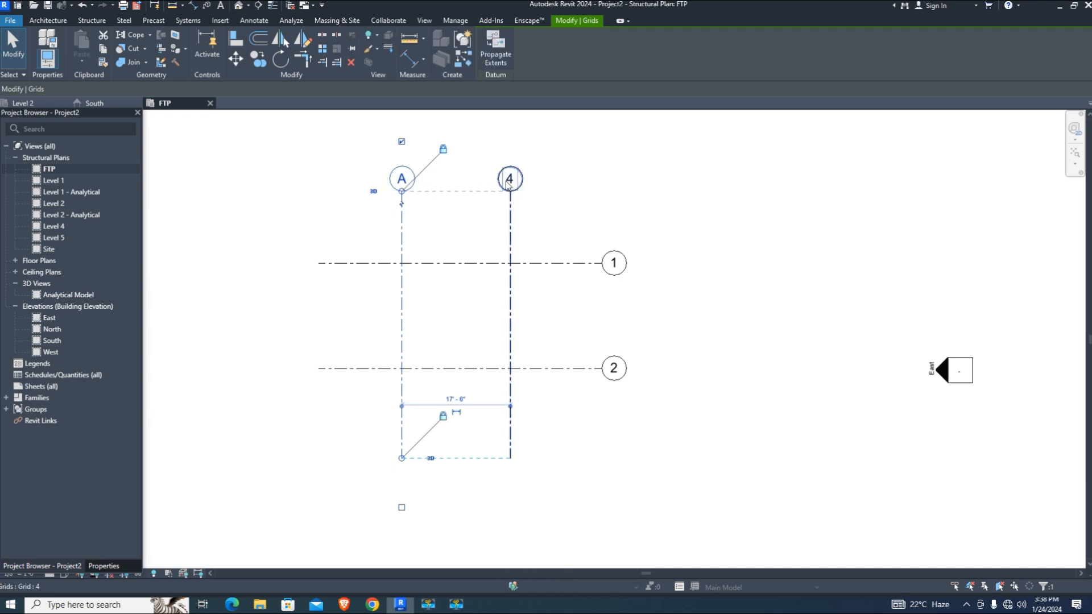
{"action": "left_click", "coordinate": [508, 182]}
{"action": "left_click", "coordinate": [508, 180]}
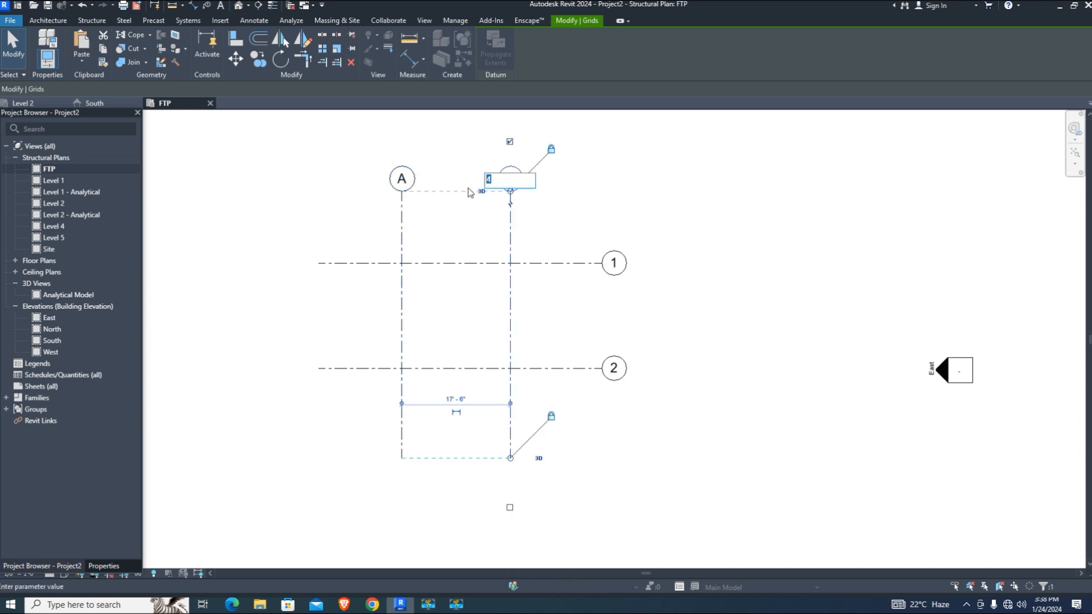
{"action": "type", "text": "B"}
{"action": "key", "text": "Return"}
{"action": "left_click", "coordinate": [775, 282]}
Open the Level 1 structural plan and show its properties
{"action": "scroll", "coordinate": [398, 309], "scroll_direction": "up", "scroll_amount": 1}
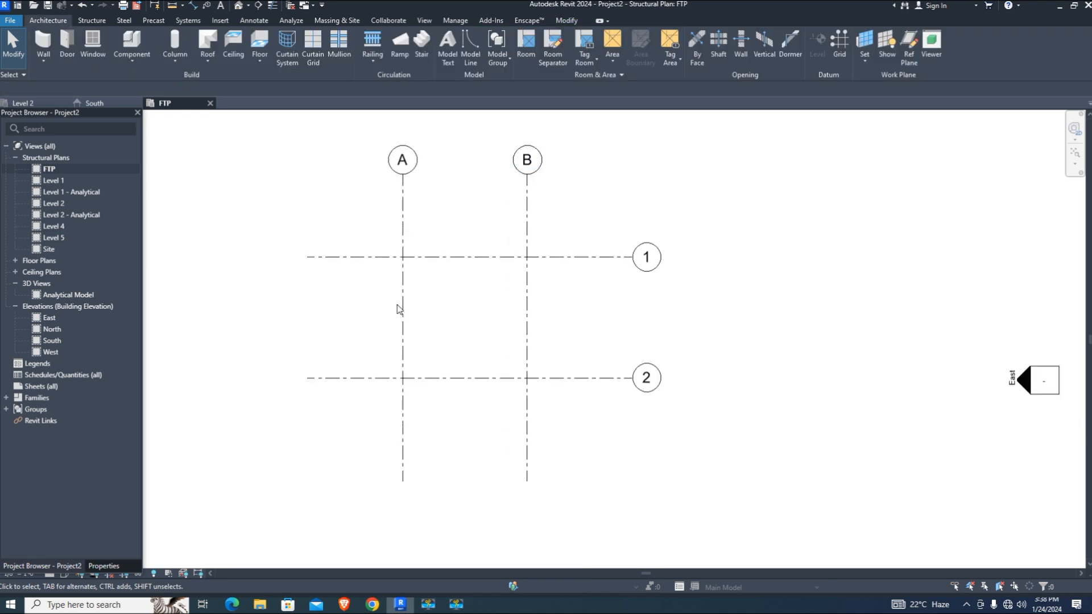
{"action": "double_click", "coordinate": [74, 180]}
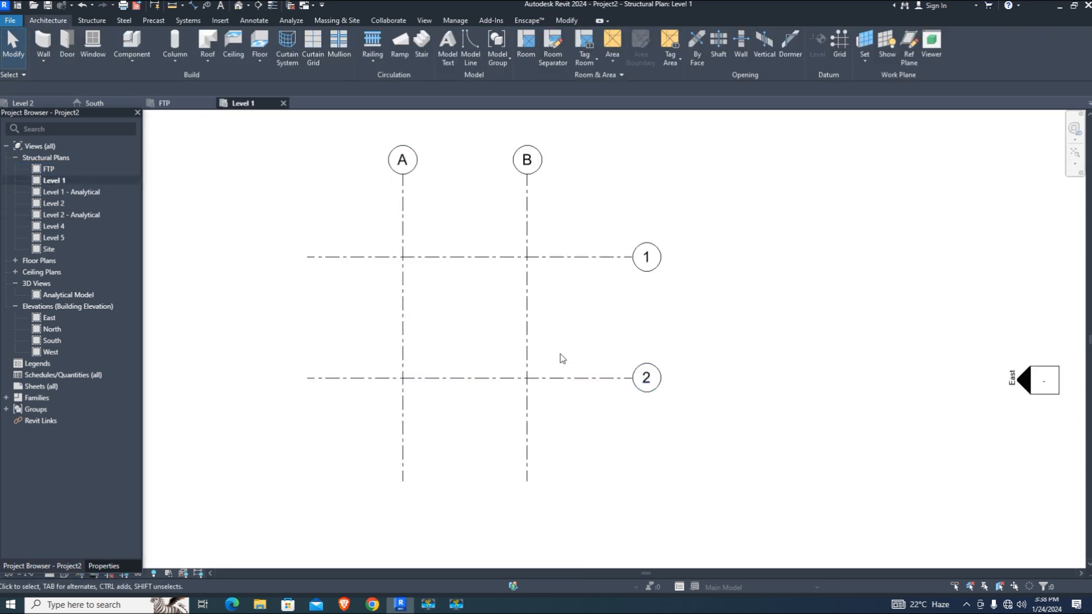
{"action": "scroll", "coordinate": [811, 419], "scroll_direction": "down", "scroll_amount": 3}
{"action": "scroll", "coordinate": [626, 382], "scroll_direction": "up", "scroll_amount": 4}
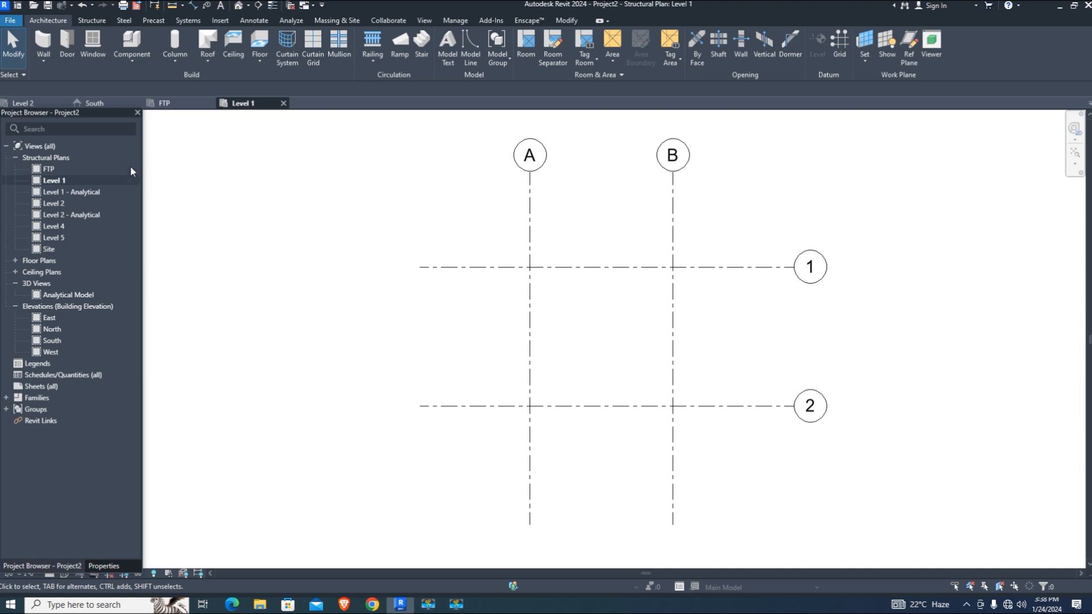
{"action": "left_click", "coordinate": [104, 565]}
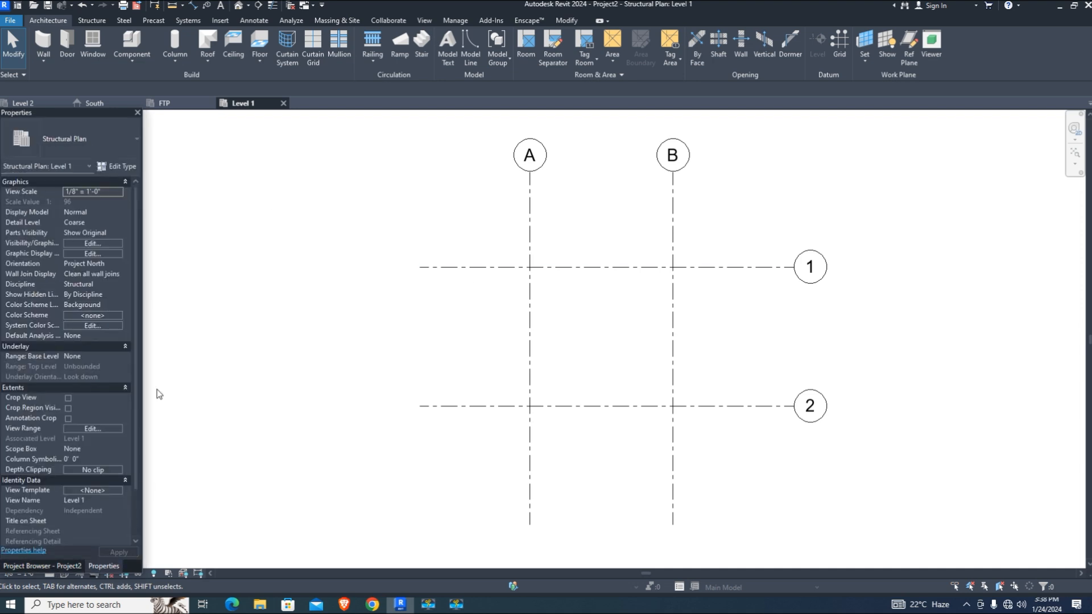
Duplicate the isolated footing type as 40" x 40" x 12"
{"action": "left_click", "coordinate": [105, 26]}
{"action": "left_click", "coordinate": [302, 48]}
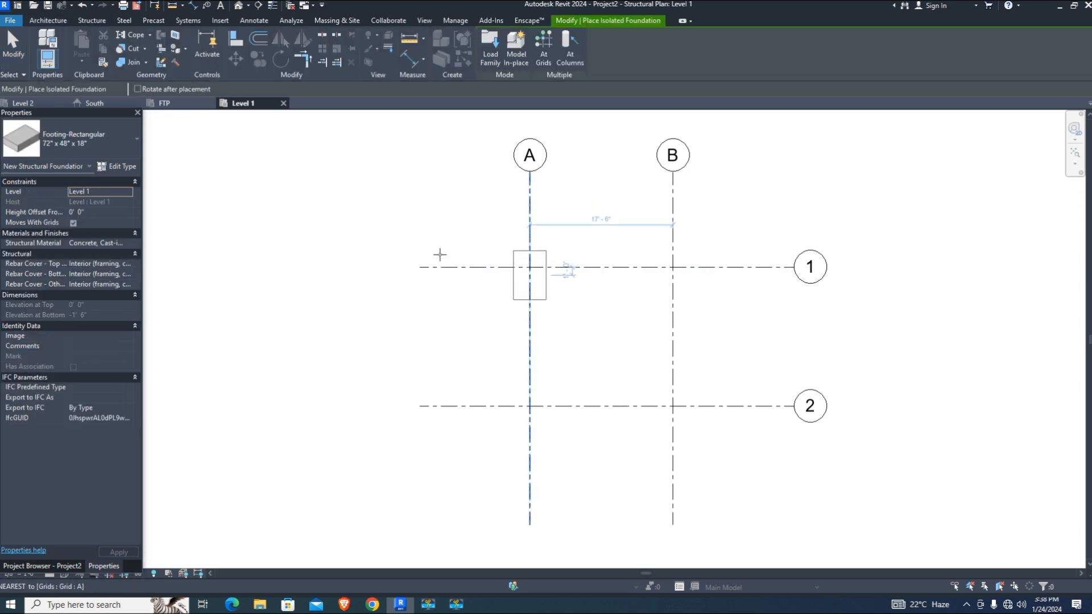
{"action": "left_click", "coordinate": [118, 166]}
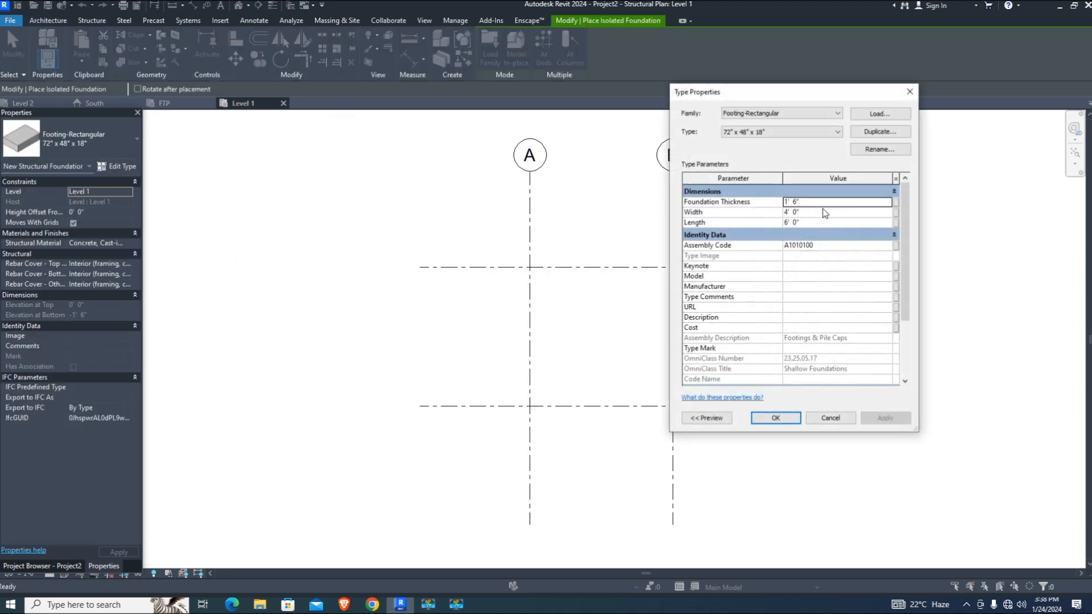
{"action": "left_click", "coordinate": [880, 132]}
{"action": "left_click", "coordinate": [546, 239]}
{"action": "left_click_drag", "start_coordinate": [545, 239], "coordinate": [509, 239]}
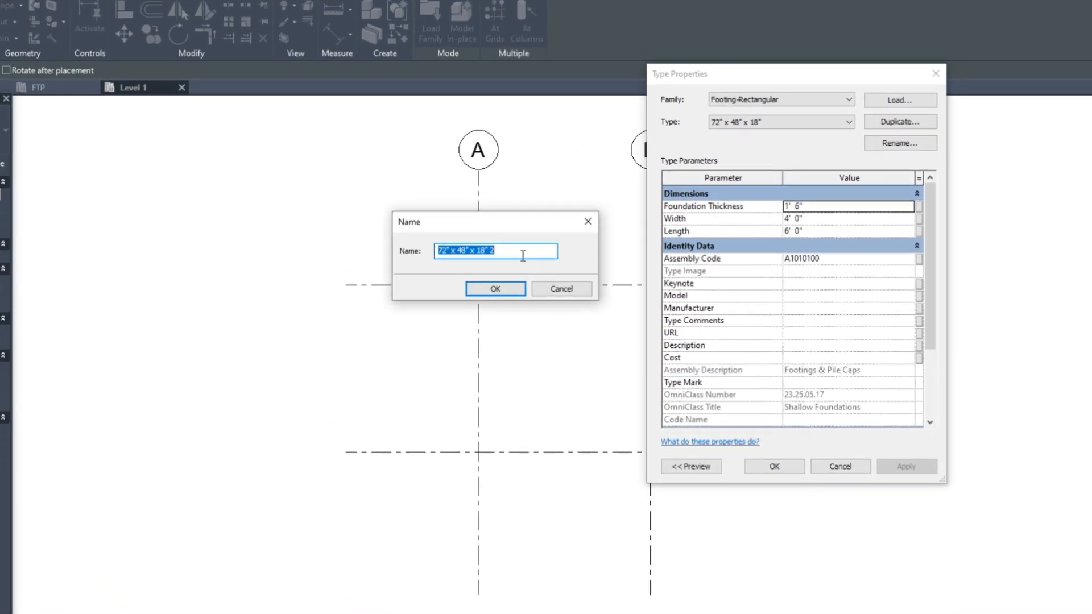
{"action": "left_click_drag", "start_coordinate": [380, 267], "coordinate": [368, 267]}
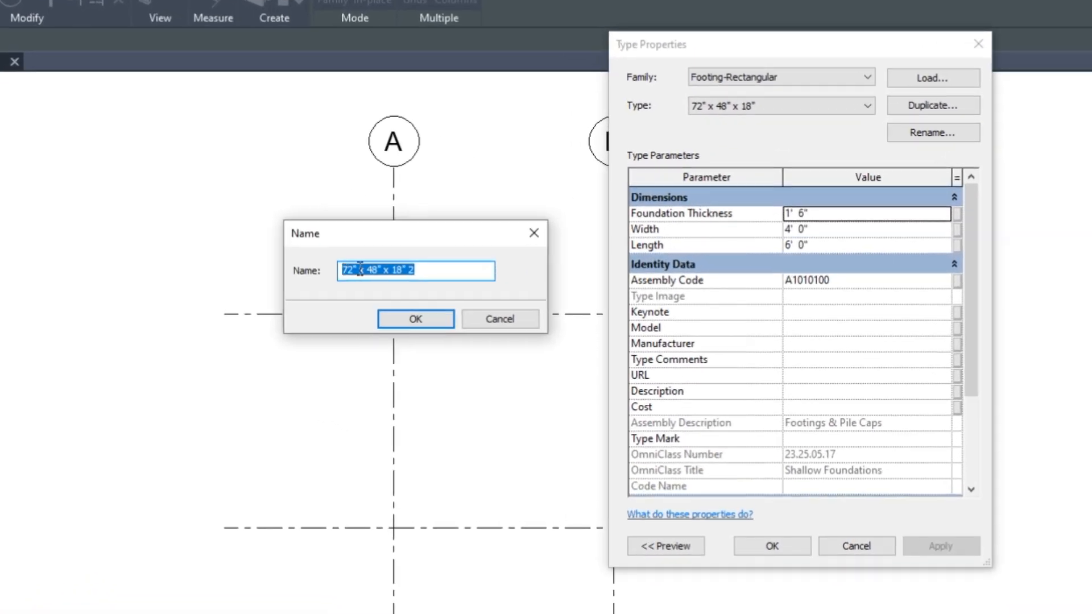
{"action": "left_click", "coordinate": [352, 270]}
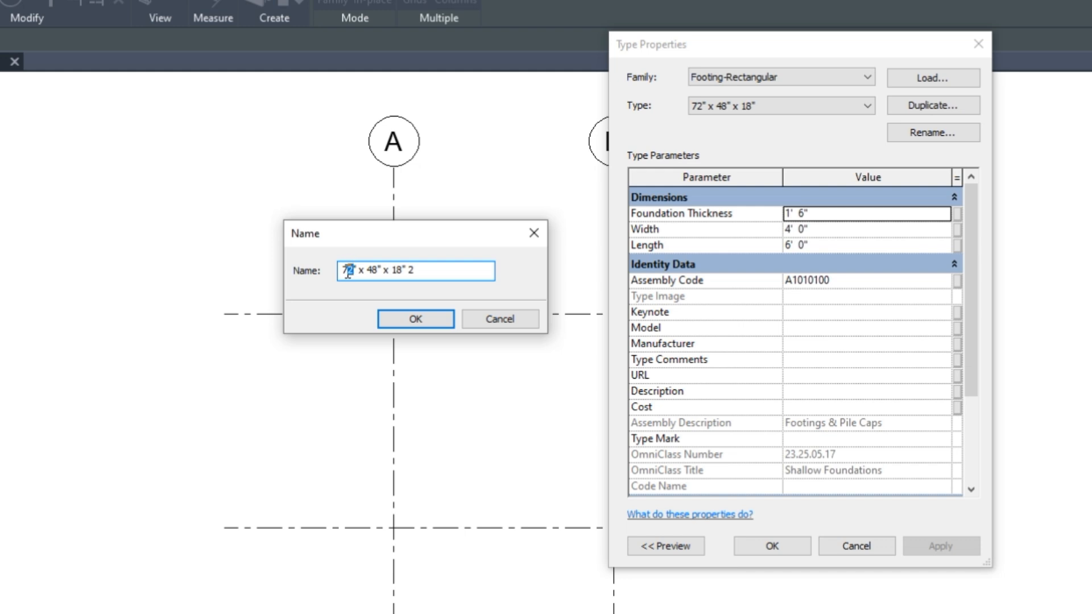
{"action": "type", "text": "48"}
{"action": "type", "text": "40"}
{"action": "left_click_drag", "start_coordinate": [431, 269], "coordinate": [391, 273]}
{"action": "type", "text": "12"}
{"action": "left_click", "coordinate": [417, 323]}
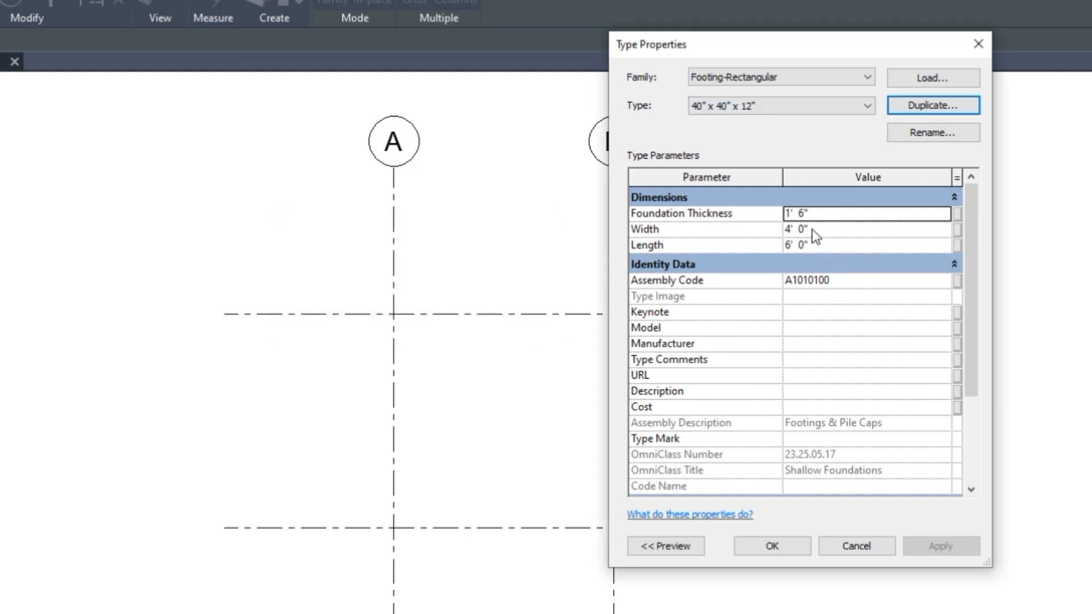
Give the footing type 1'-0" thickness and 3'-6" width and length
{"action": "left_click", "coordinate": [805, 215]}
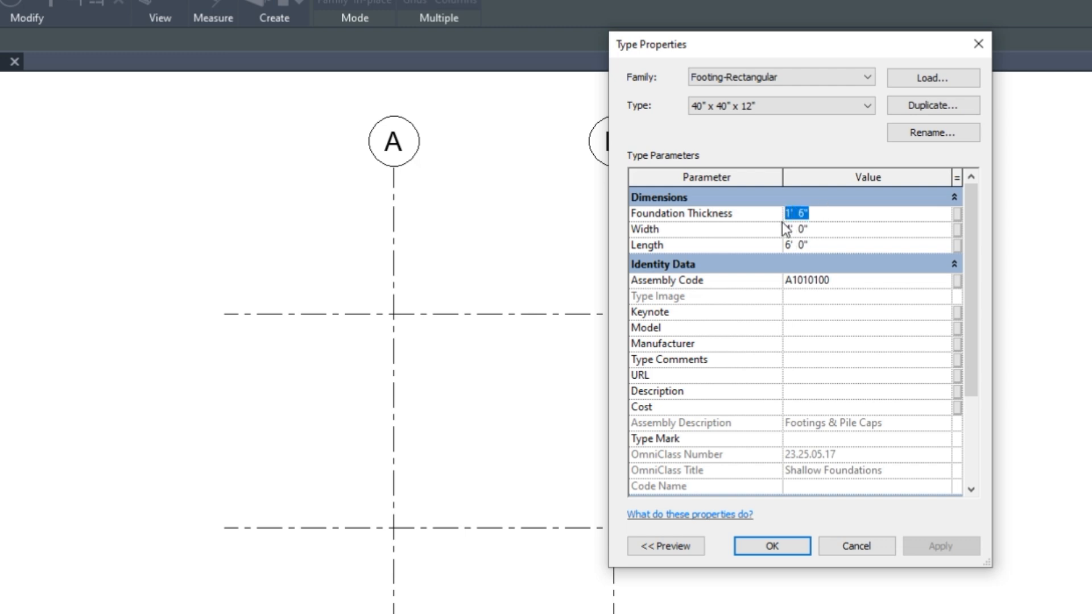
{"action": "type", "text": "12"}
{"action": "left_click", "coordinate": [829, 229]}
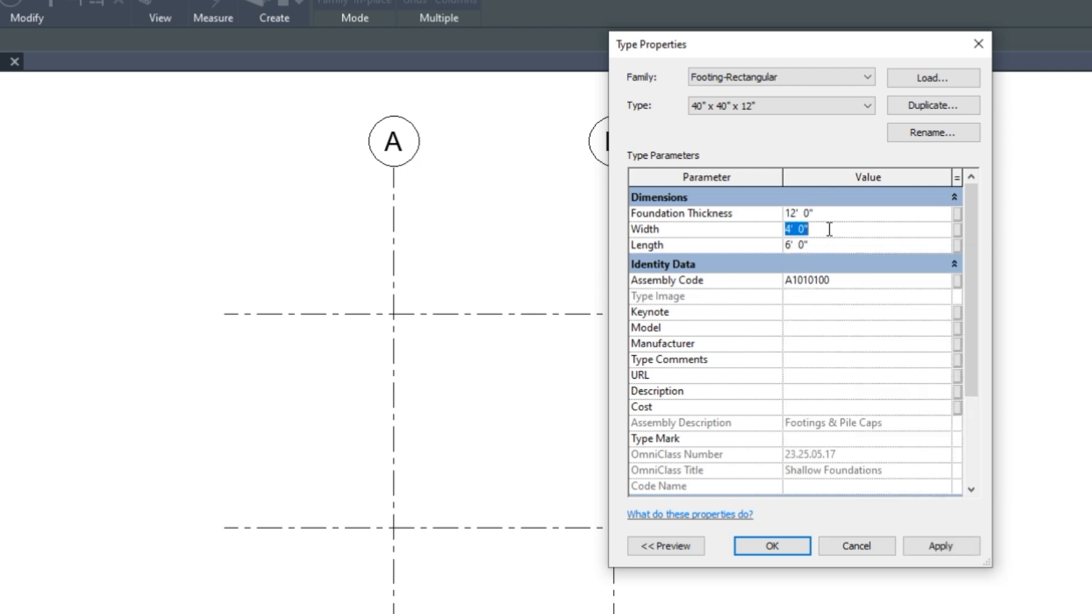
{"action": "left_click", "coordinate": [797, 213]}
{"action": "left_click_drag", "start_coordinate": [821, 223], "coordinate": [777, 227]}
{"action": "type", "text": "3'"}
{"action": "type", "text": " 6"}
{"action": "type", "text": "3"}
{"action": "key", "text": "Return"}
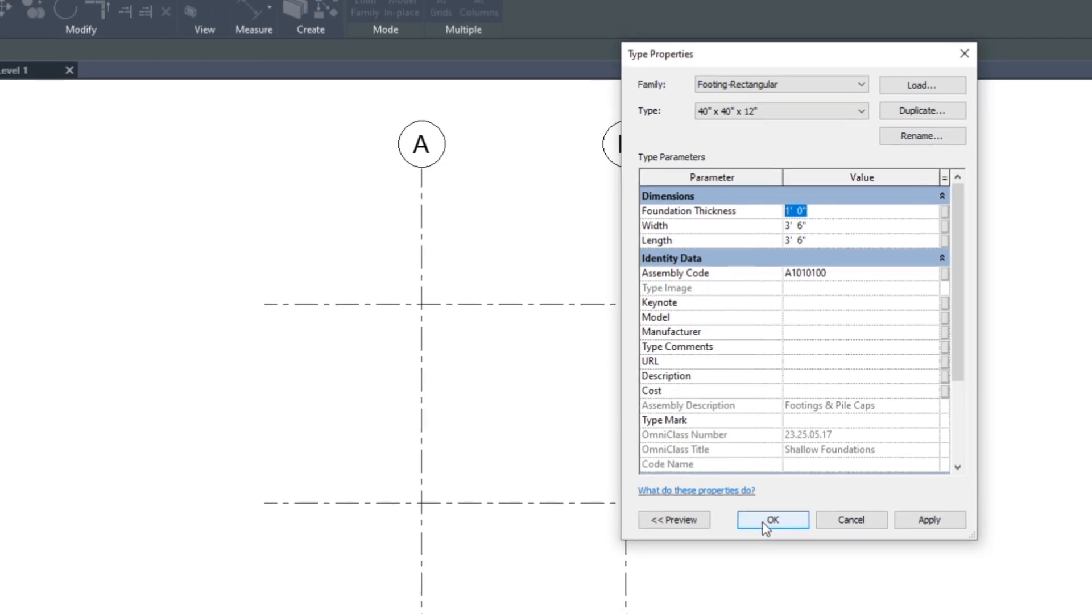
{"action": "left_click", "coordinate": [759, 549]}
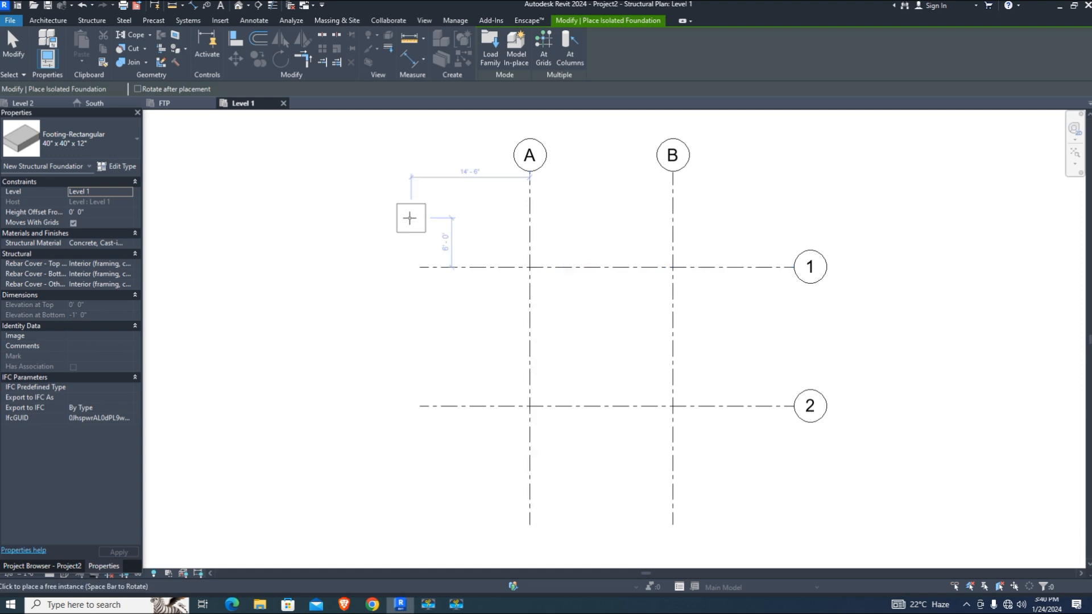
Place footings on level FTP at grid intersections A-1, B-1, B-2 and A-2
{"action": "left_click", "coordinate": [127, 194]}
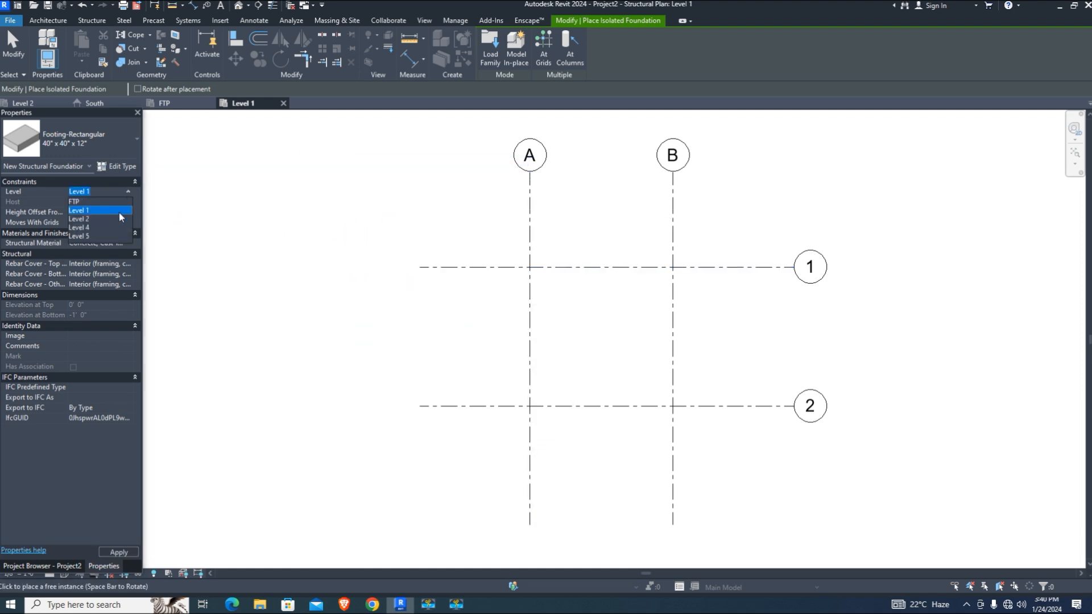
{"action": "left_click", "coordinate": [85, 201]}
{"action": "left_click", "coordinate": [525, 267]}
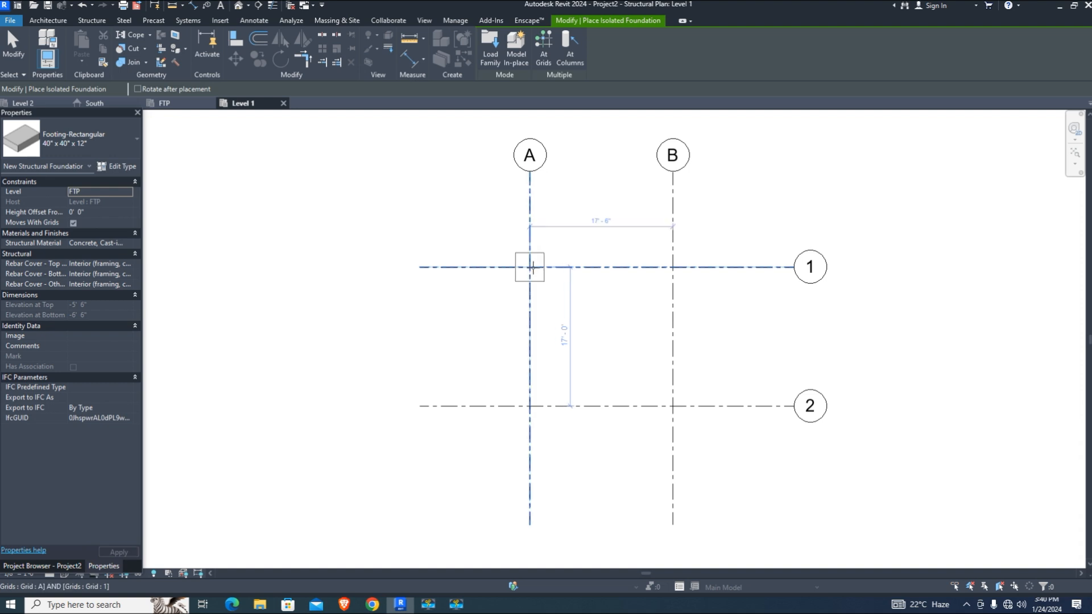
{"action": "left_click", "coordinate": [673, 267]}
{"action": "left_click", "coordinate": [673, 405]}
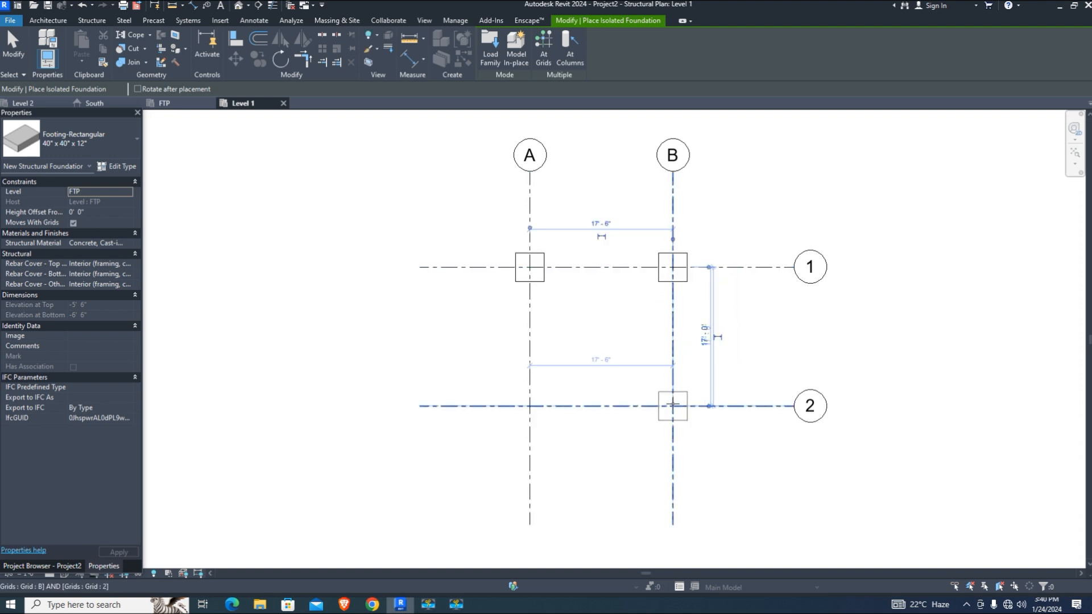
{"action": "left_click", "coordinate": [530, 405]}
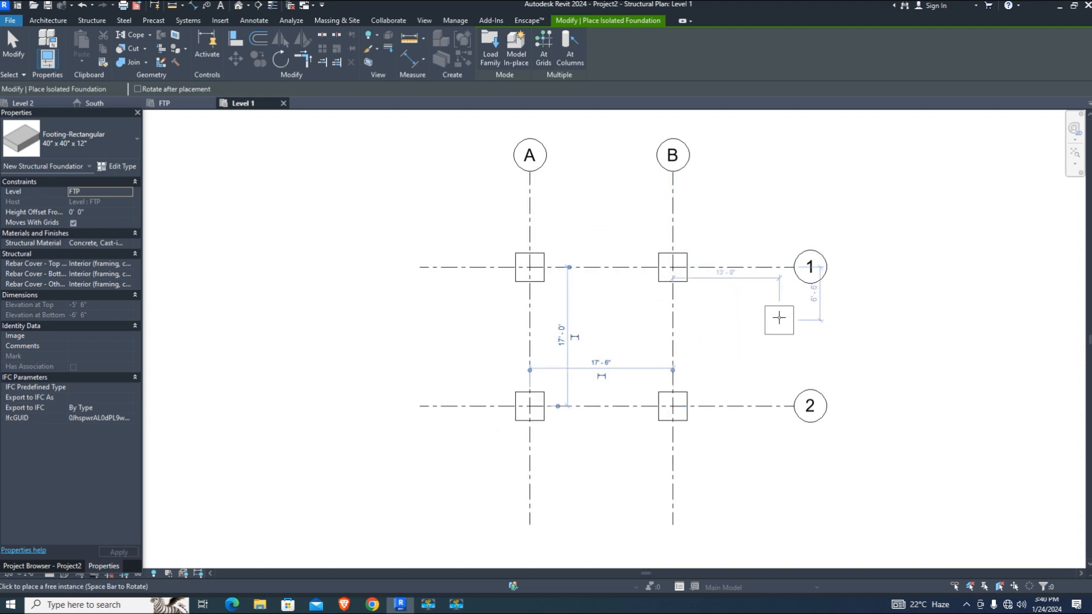
Check the footings in the default 3D view, then return to the Level 1 plan
{"action": "left_click", "coordinate": [238, 5]}
{"action": "scroll", "coordinate": [594, 413], "scroll_direction": "up", "scroll_amount": 7}
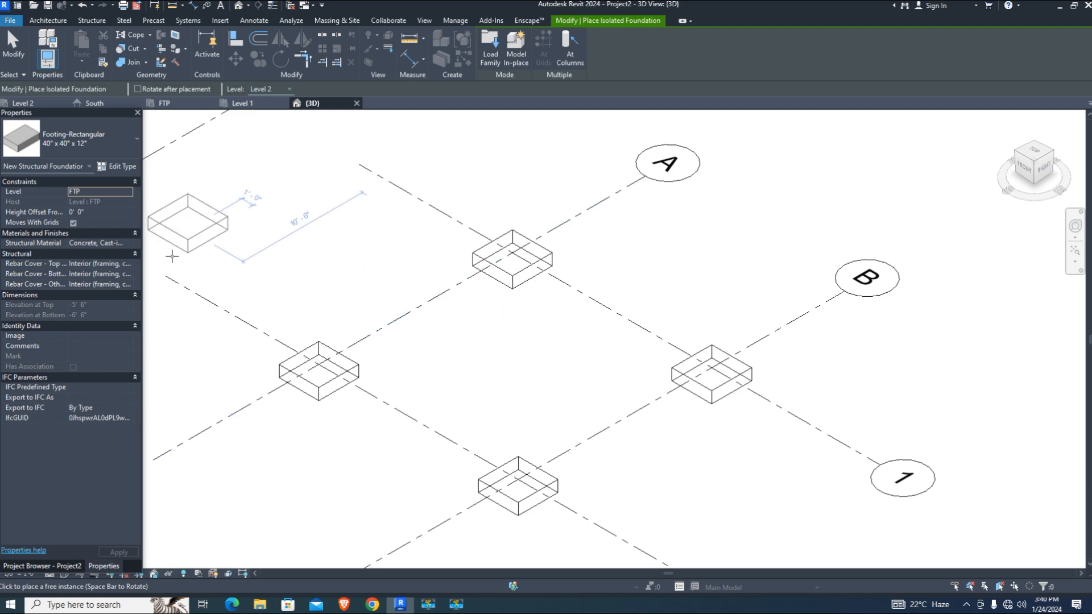
{"action": "left_click", "coordinate": [69, 571]}
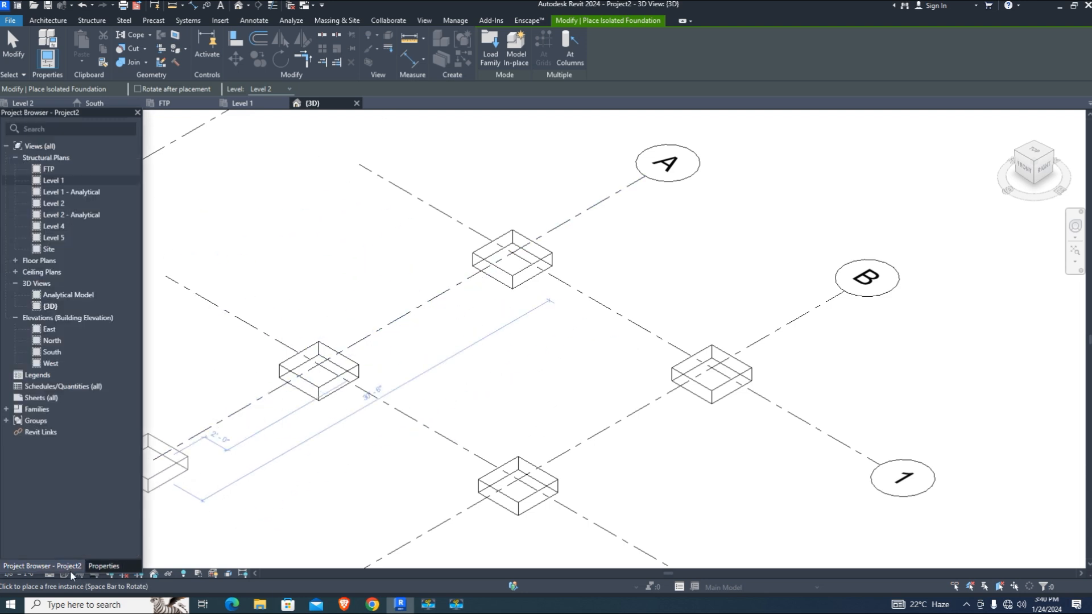
{"action": "double_click", "coordinate": [55, 180]}
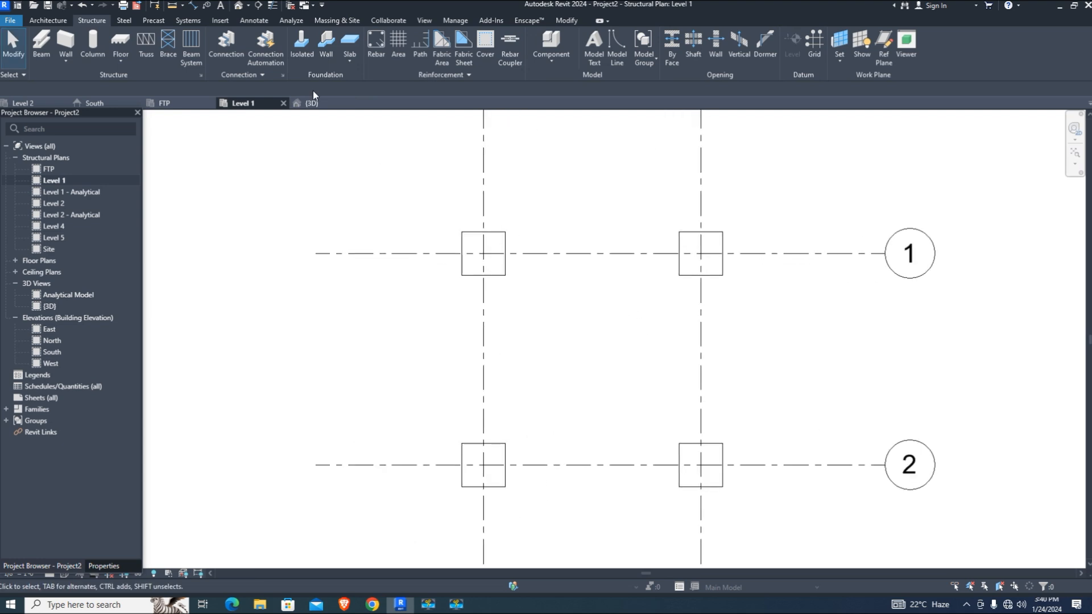
Duplicate the 12 x 18 concrete rectangular column type as 18" x 18"
{"action": "left_click", "coordinate": [92, 46]}
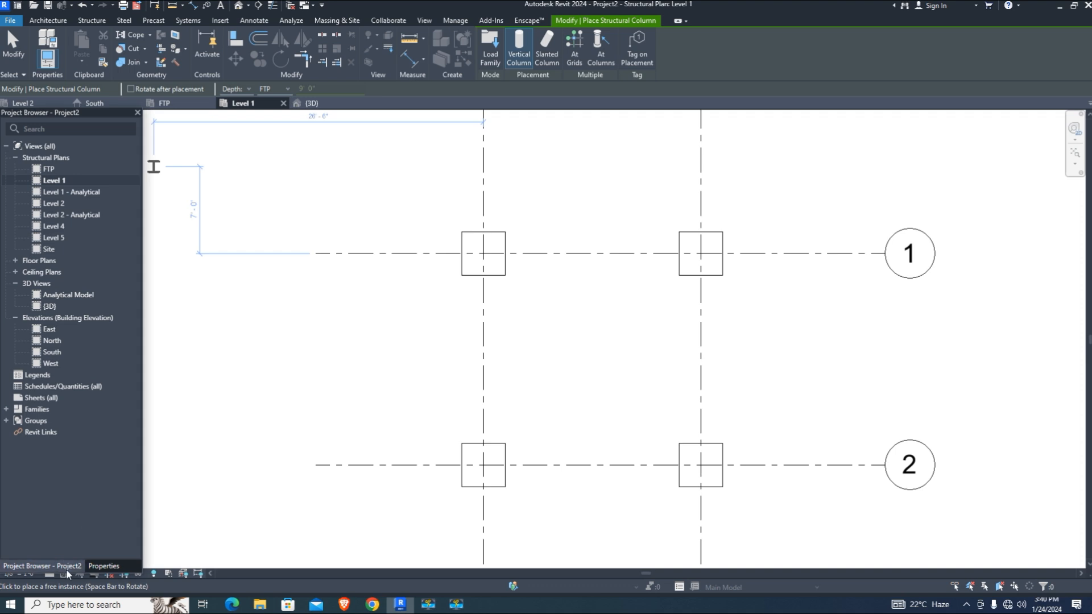
{"action": "left_click", "coordinate": [96, 565]}
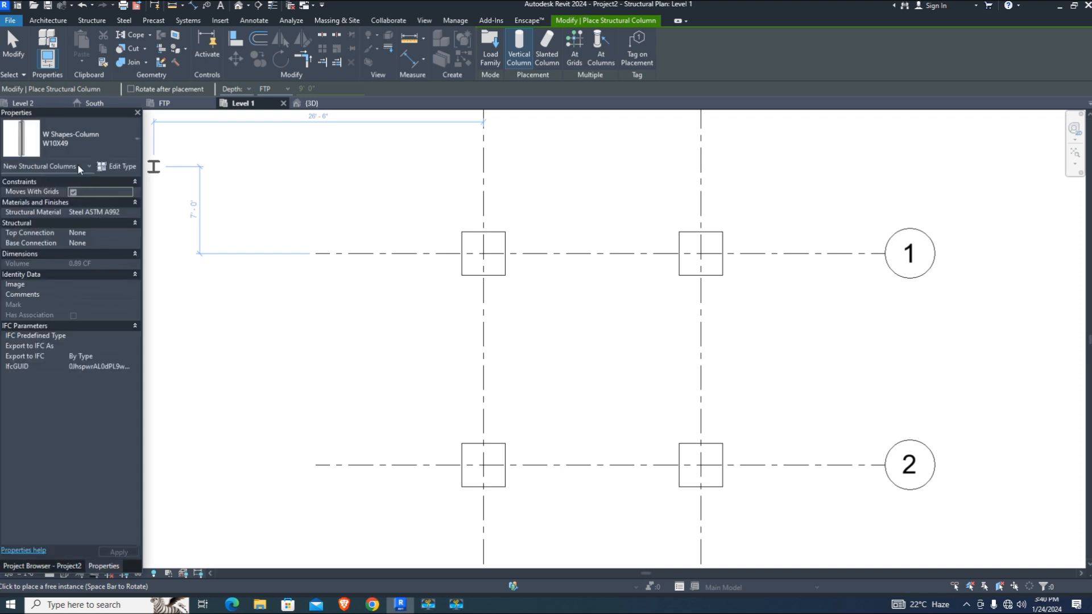
{"action": "left_click", "coordinate": [69, 141]}
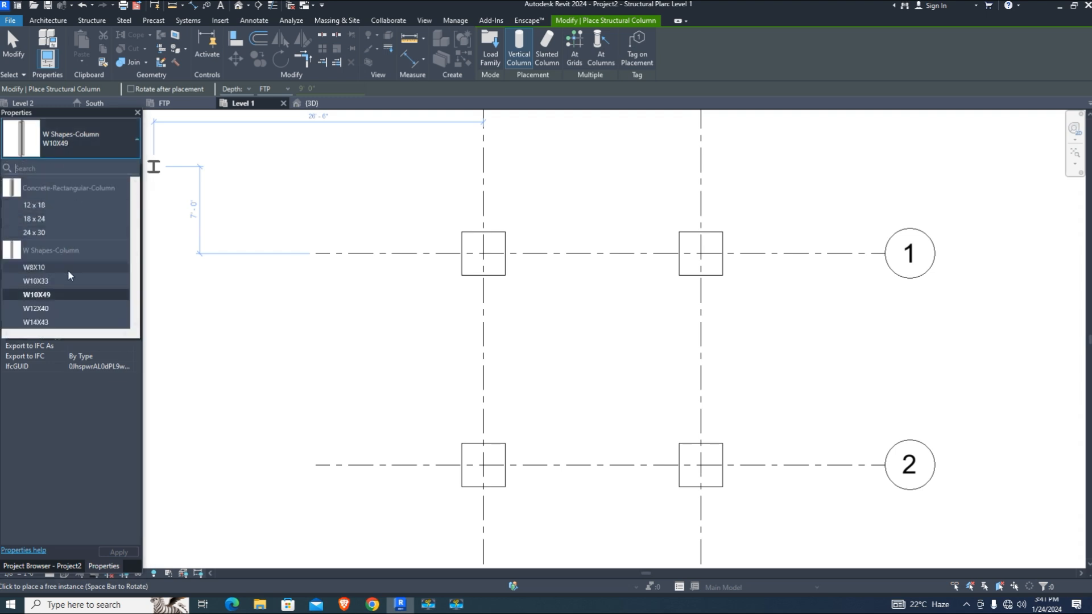
{"action": "left_click", "coordinate": [50, 203]}
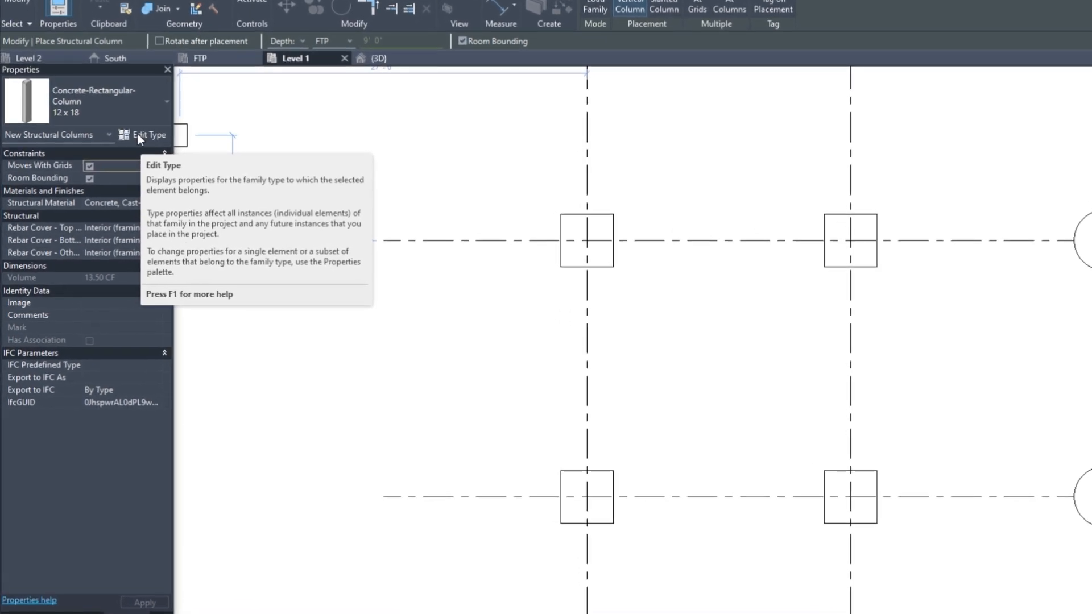
{"action": "left_click", "coordinate": [137, 134]}
{"action": "left_click", "coordinate": [1070, 94]}
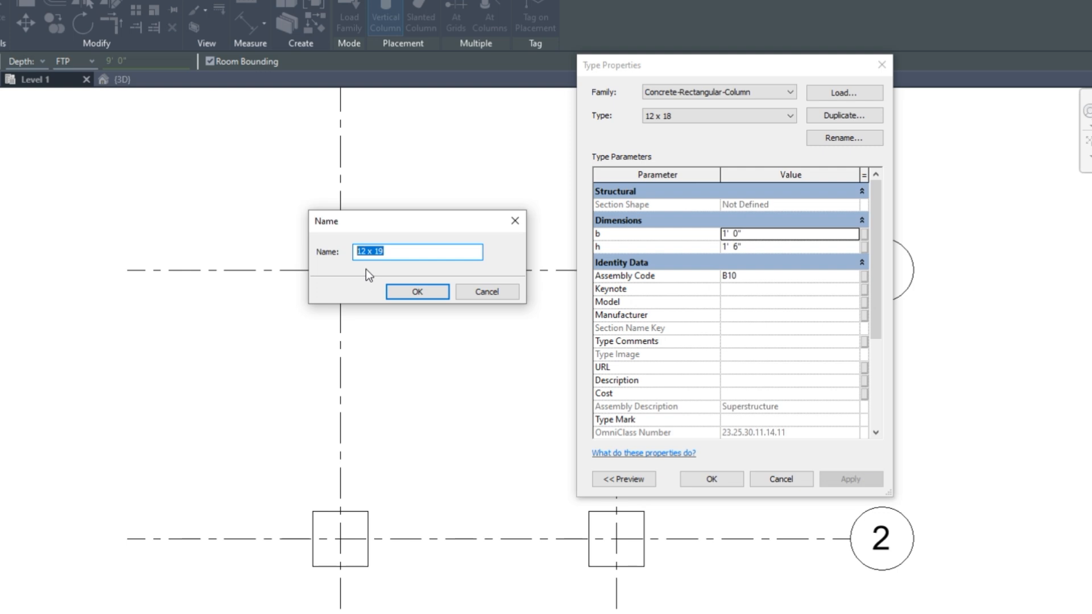
{"action": "type", "text": "18\""}
{"action": "left_click", "coordinate": [433, 296]}
Set the 18" x 18" column's b and h dimensions to 1'-6"
{"action": "left_click", "coordinate": [756, 234]}
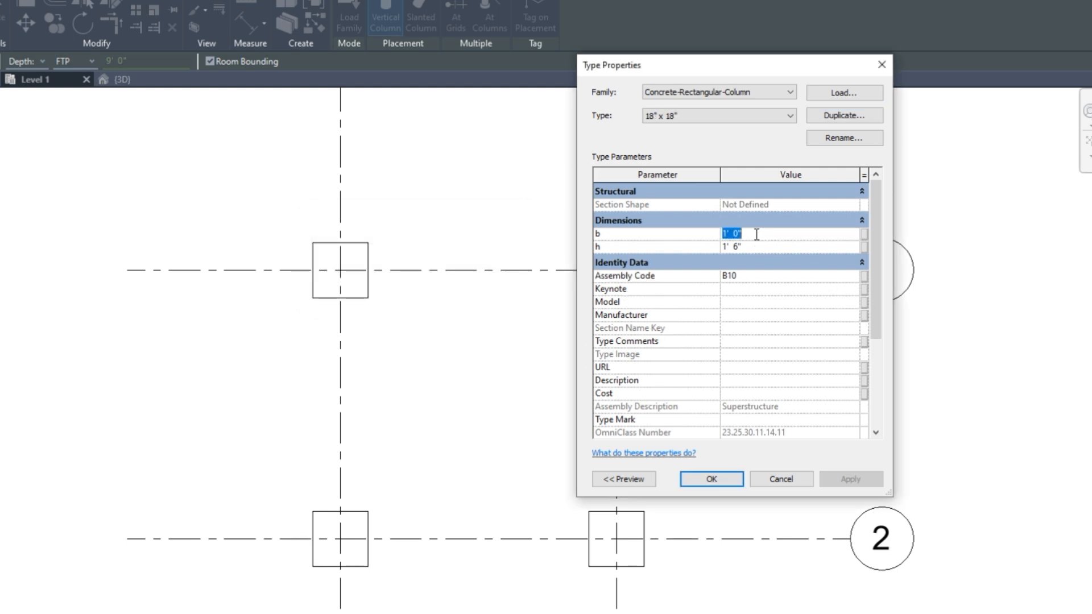
{"action": "left_click", "coordinate": [756, 233]}
{"action": "type", "text": "6"}
{"action": "left_click", "coordinate": [798, 302]}
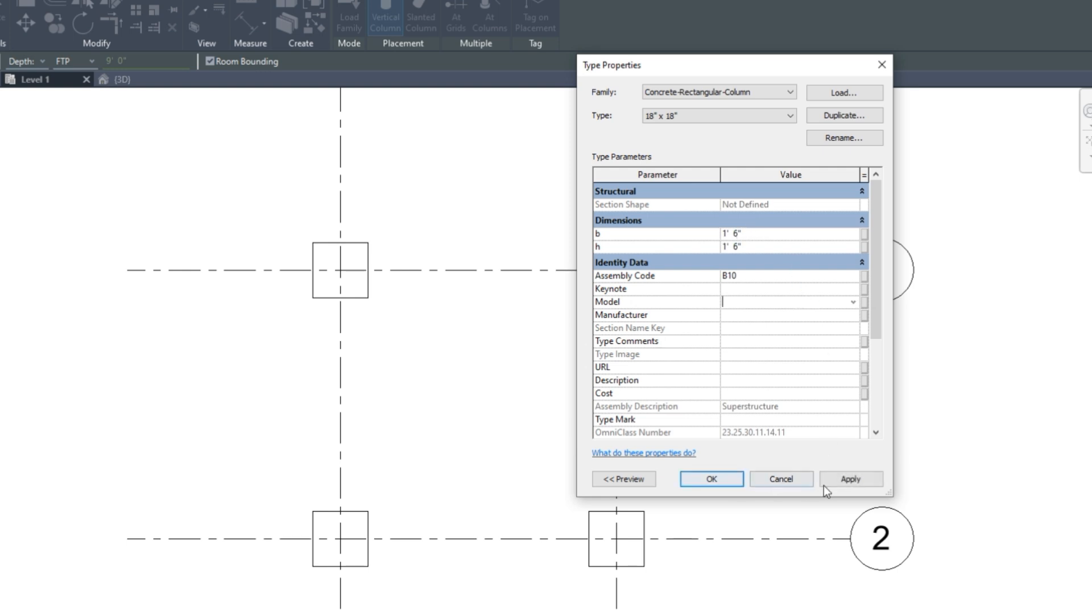
{"action": "left_click", "coordinate": [848, 480]}
{"action": "left_click", "coordinate": [736, 477]}
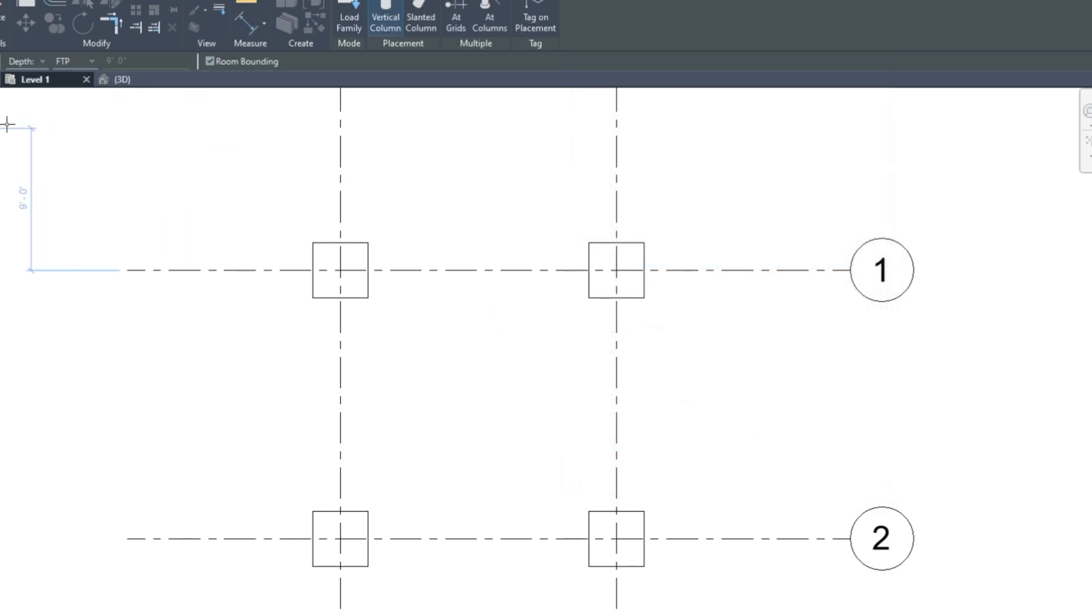
Place concrete columns on the four footings at A/1, B/1, B/2 and A/2
{"action": "left_click", "coordinate": [340, 270]}
{"action": "left_click", "coordinate": [616, 270]}
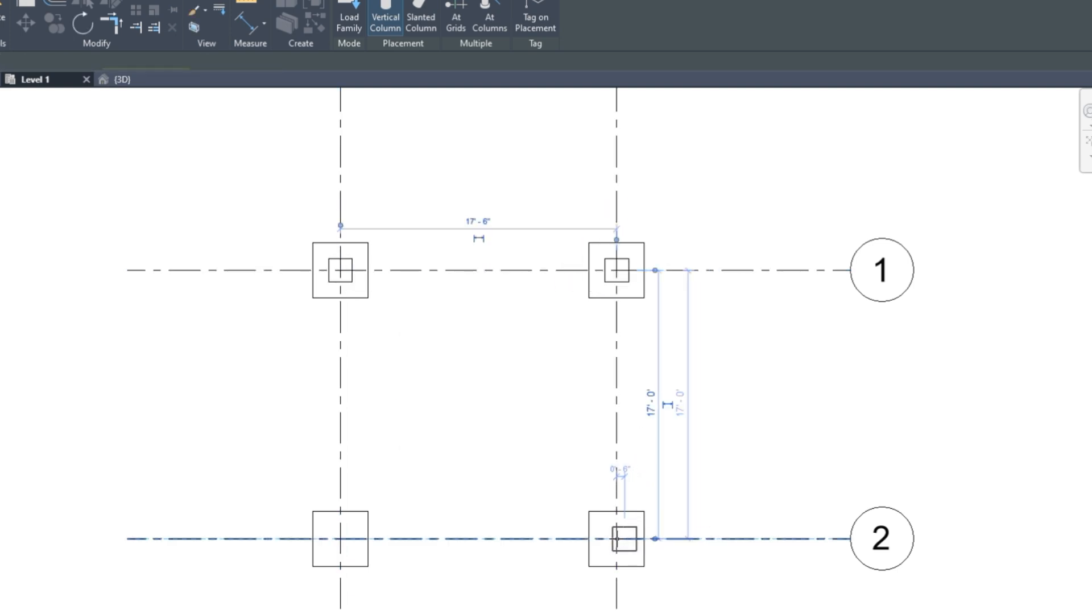
{"action": "left_click", "coordinate": [617, 538]}
{"action": "left_click", "coordinate": [340, 538]}
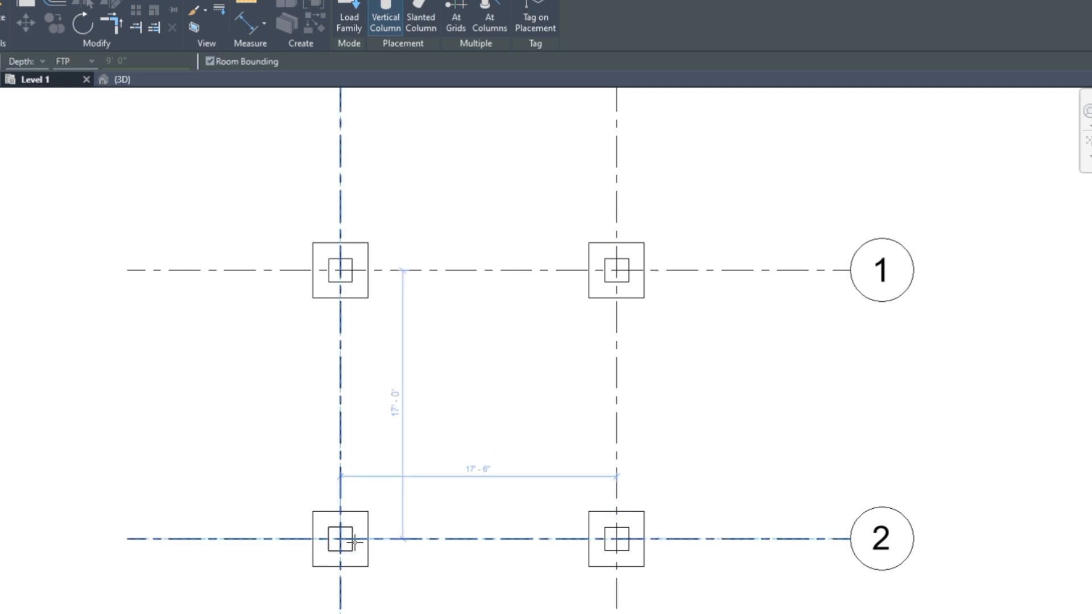
View the footings in 3D with Shaded style, Fine detail, then Textures
{"action": "left_click", "coordinate": [130, 80]}
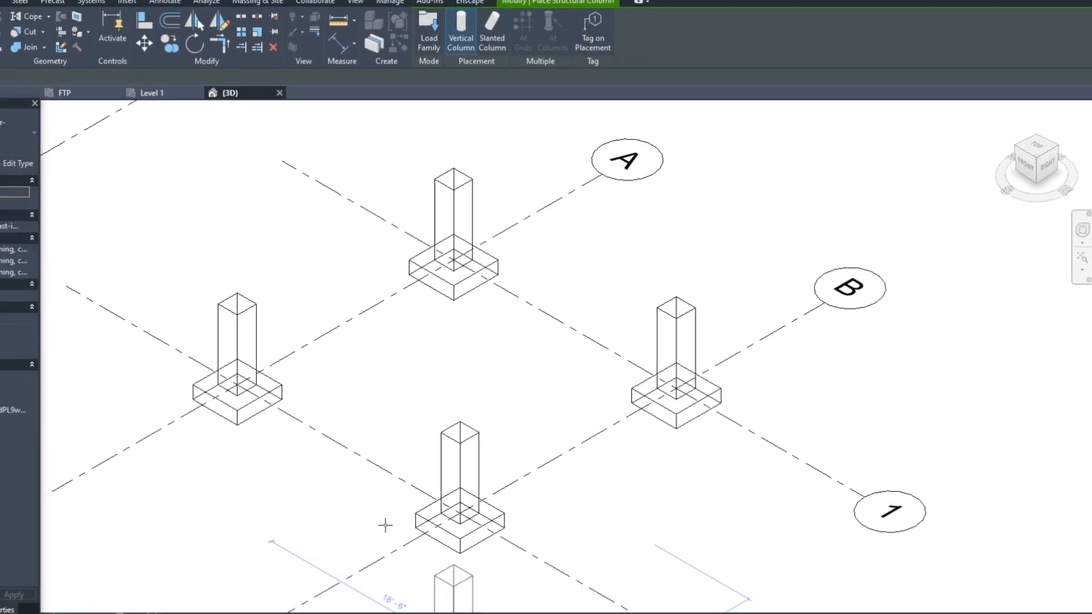
{"action": "scroll", "coordinate": [426, 531], "scroll_direction": "down", "scroll_amount": 2}
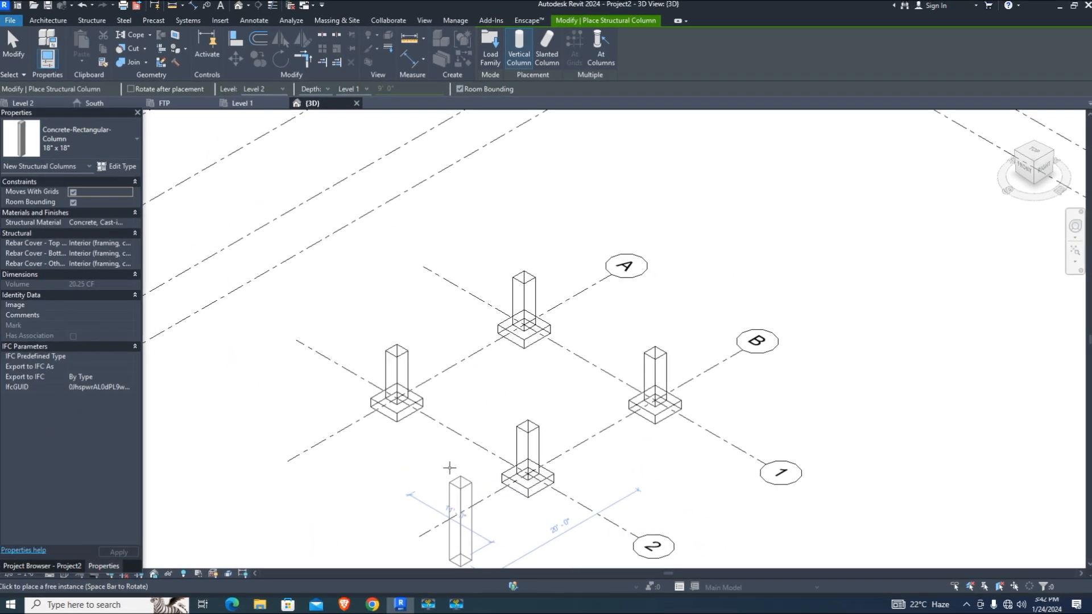
{"action": "scroll", "coordinate": [449, 468], "scroll_direction": "up", "scroll_amount": 2}
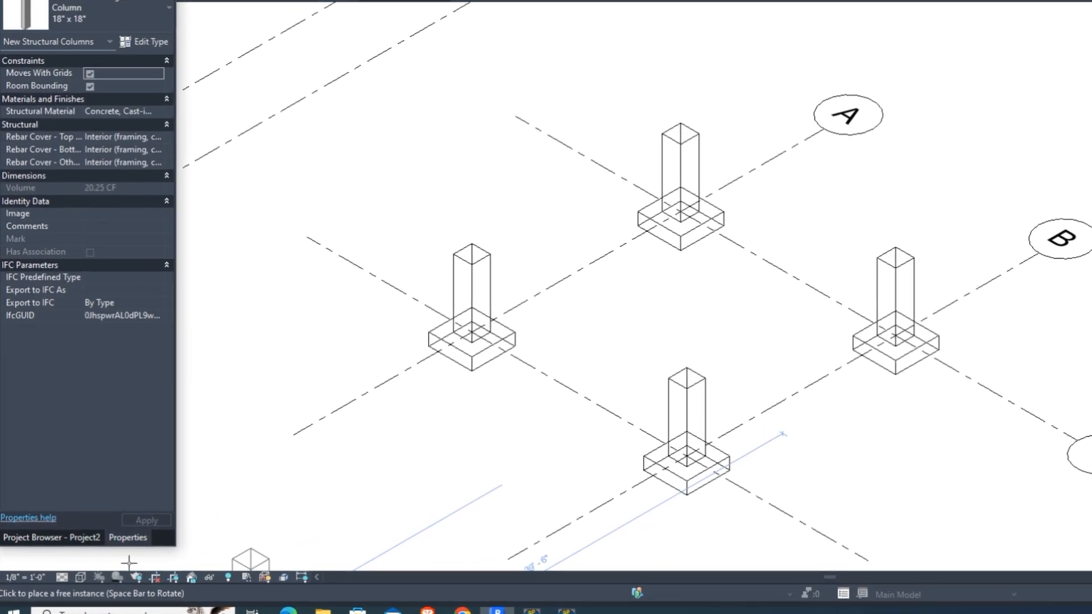
{"action": "left_click", "coordinate": [80, 577]}
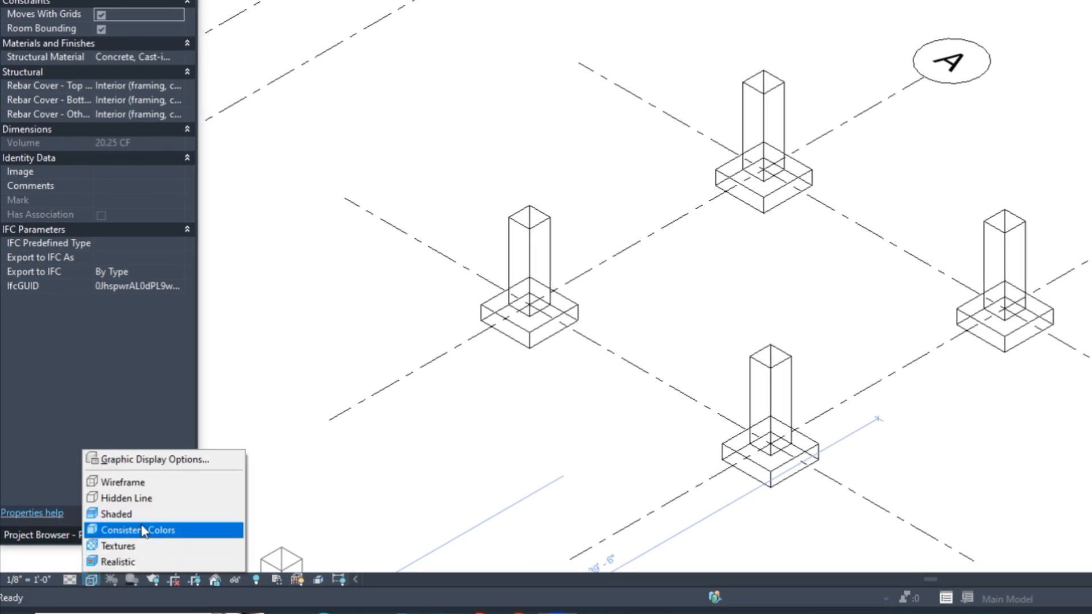
{"action": "left_click", "coordinate": [135, 515]}
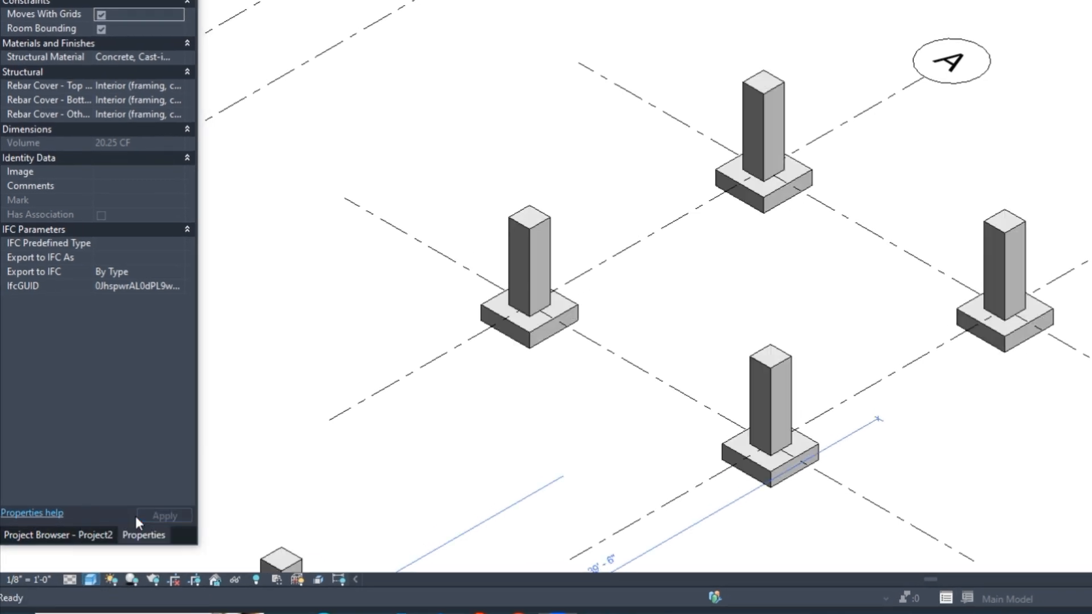
{"action": "left_click", "coordinate": [71, 579]}
{"action": "left_click", "coordinate": [80, 561]}
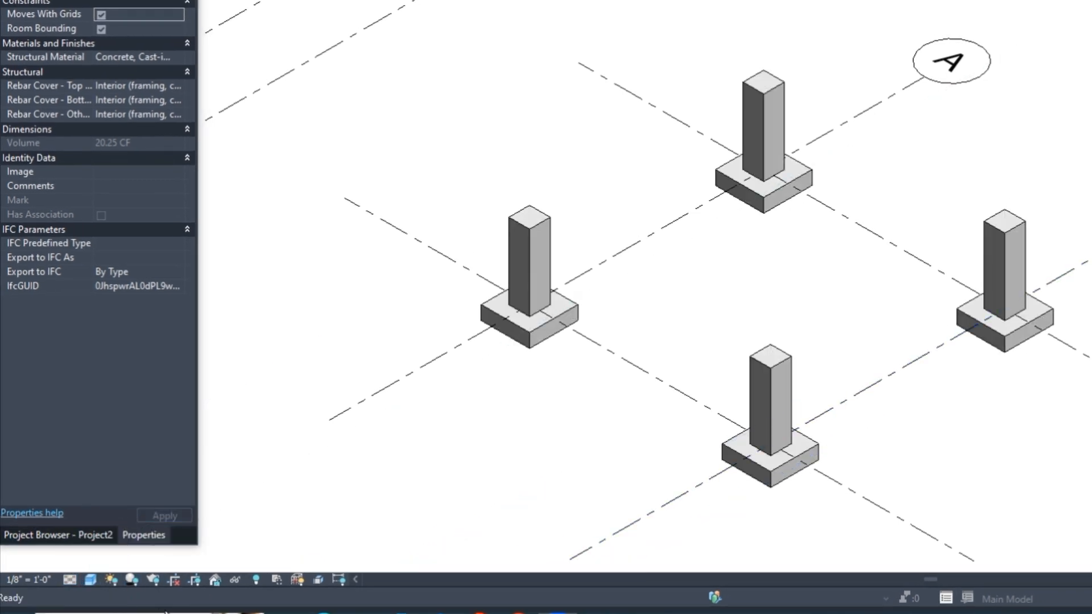
{"action": "left_click", "coordinate": [97, 583]}
{"action": "left_click", "coordinate": [118, 546]}
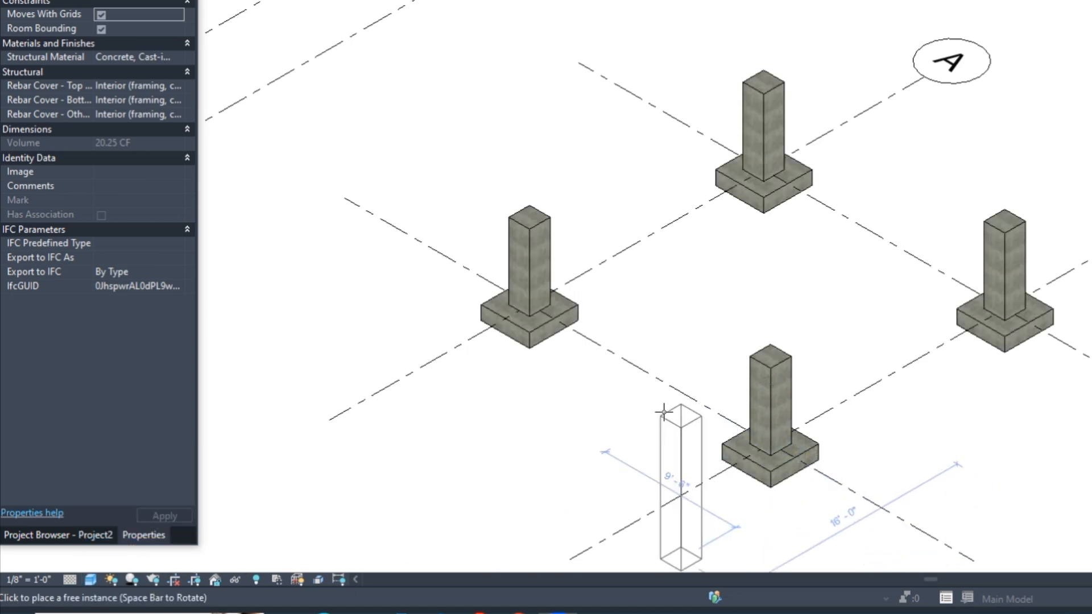
{"action": "scroll", "coordinate": [667, 407], "scroll_direction": "up", "scroll_amount": 3}
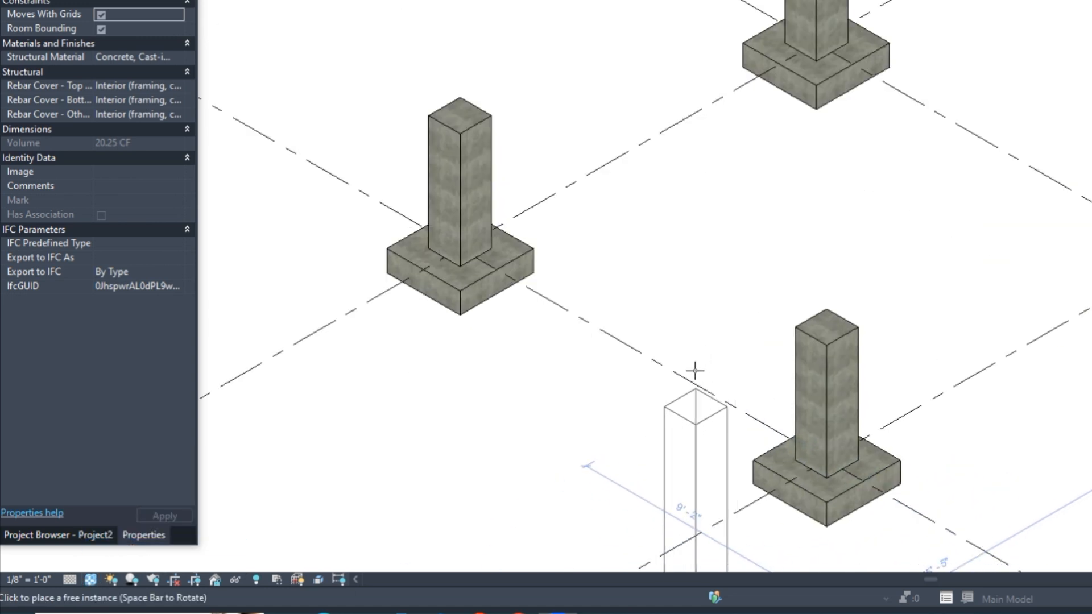
{"action": "scroll", "coordinate": [726, 117], "scroll_direction": "down", "scroll_amount": 3}
{"action": "scroll", "coordinate": [727, 117], "scroll_direction": "up", "scroll_amount": 3}
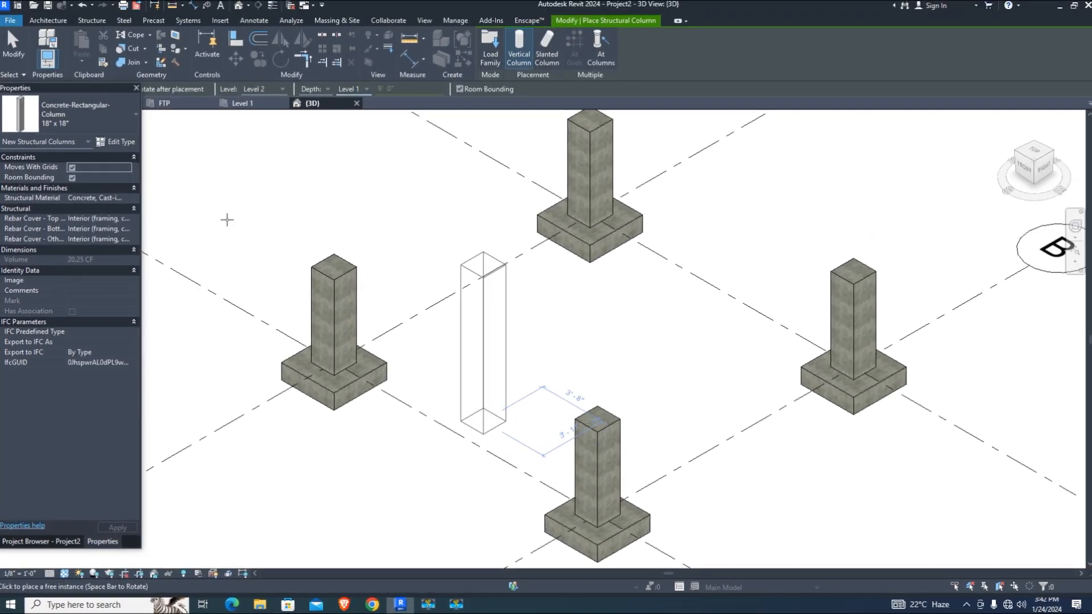
Reopen the Level 1 plan and exit column placement
{"action": "left_click", "coordinate": [35, 543]}
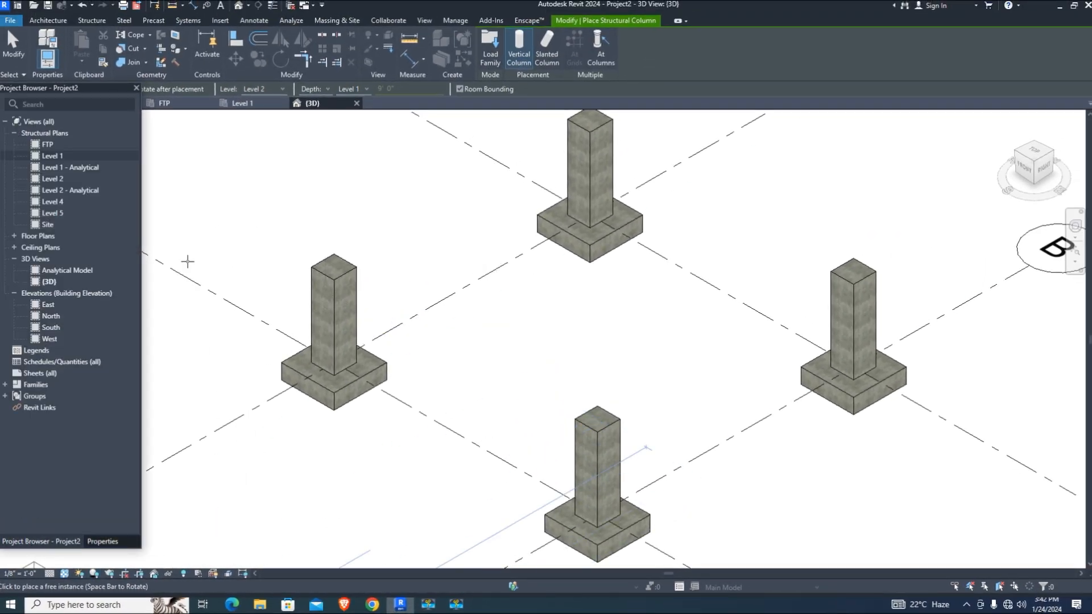
{"action": "double_click", "coordinate": [51, 153]}
{"action": "key", "text": "Escape"}
Start the Beam tool with the Concrete-Rectangular Beam 12 x 24 type
{"action": "scroll", "coordinate": [398, 290], "scroll_direction": "up", "scroll_amount": 2}
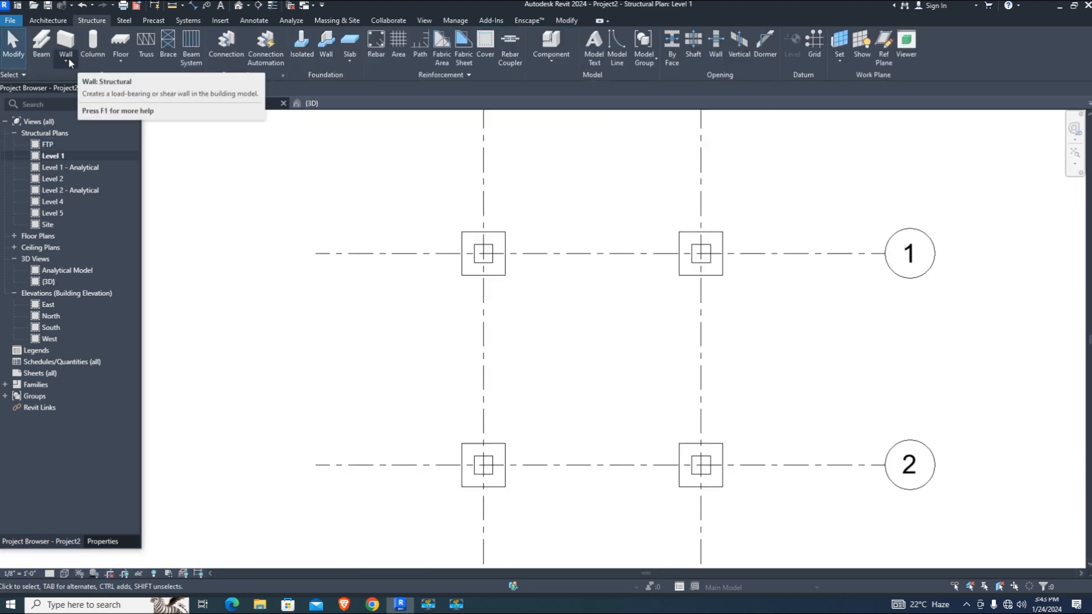
{"action": "left_click", "coordinate": [42, 46]}
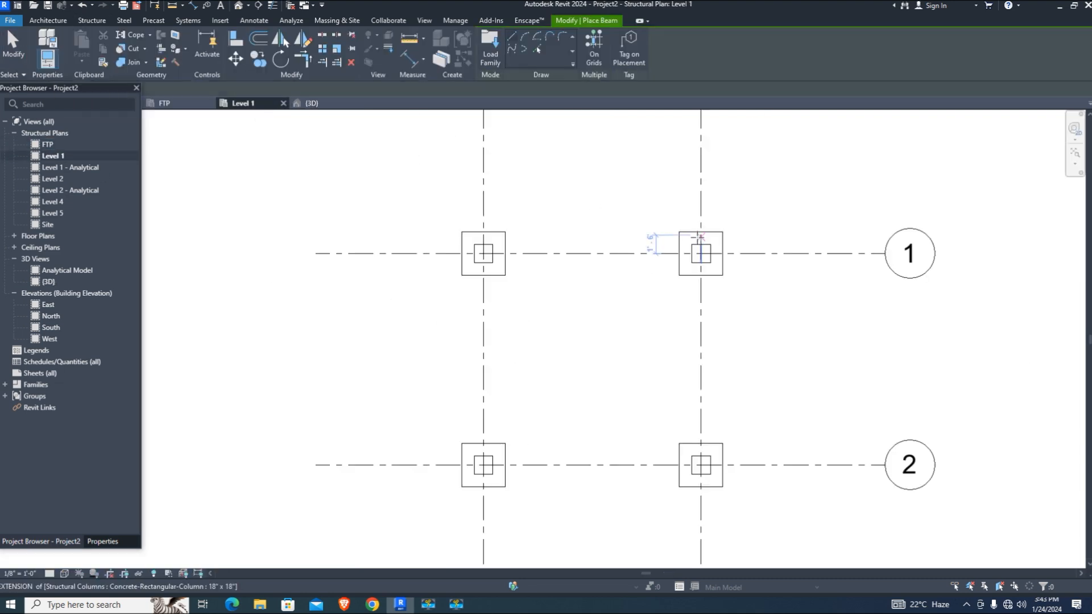
{"action": "left_click", "coordinate": [102, 541]}
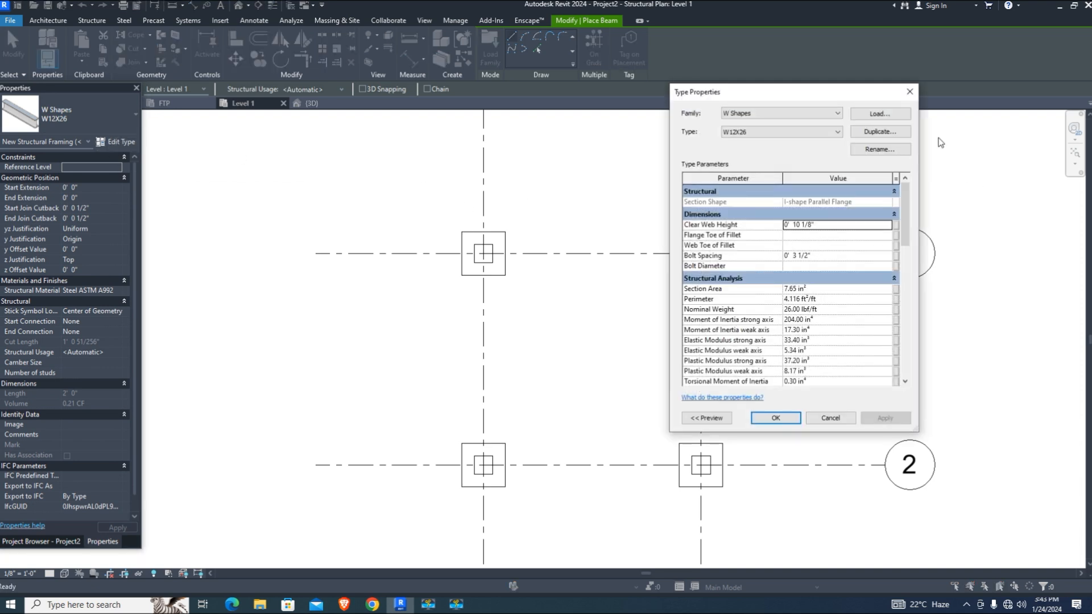
{"action": "left_click", "coordinate": [909, 92]}
{"action": "left_click", "coordinate": [62, 121]}
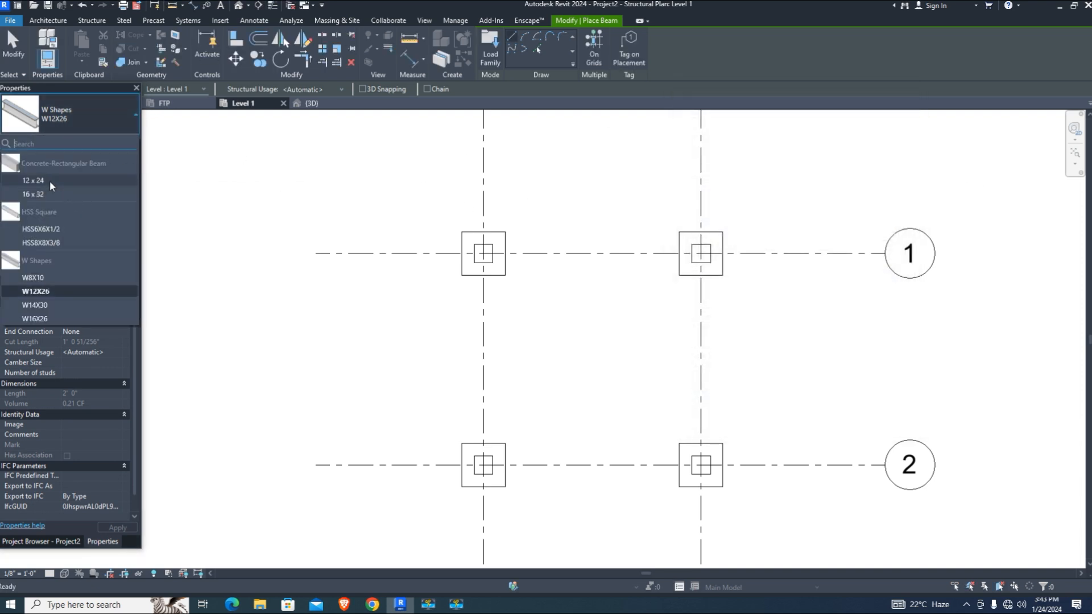
{"action": "left_click", "coordinate": [43, 179]}
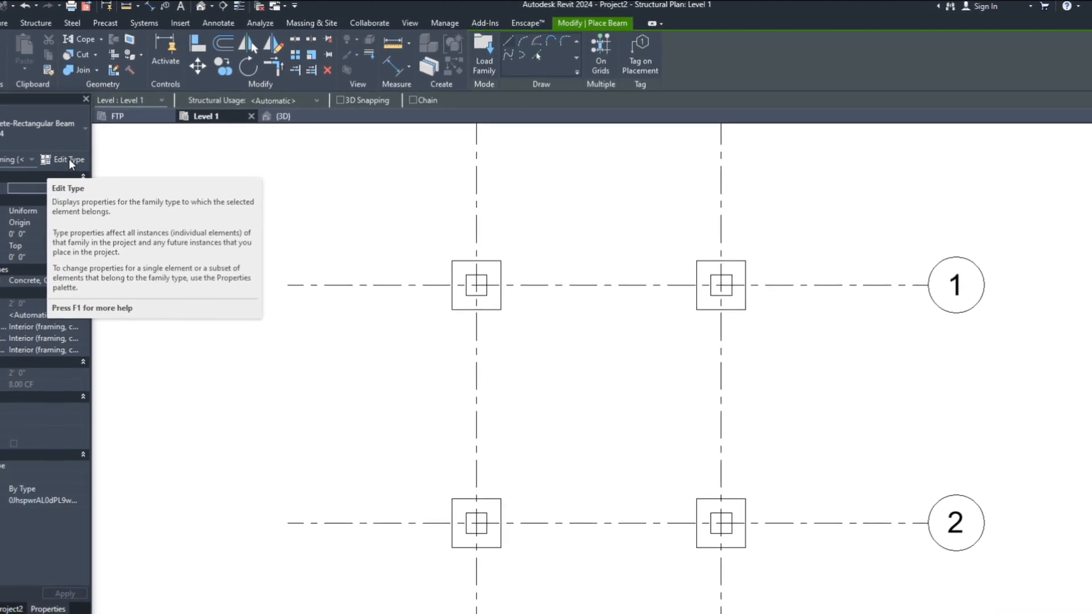
Duplicate it as a new 18 x 25 beam type with width b = 1' 6"
{"action": "left_click", "coordinate": [84, 154]}
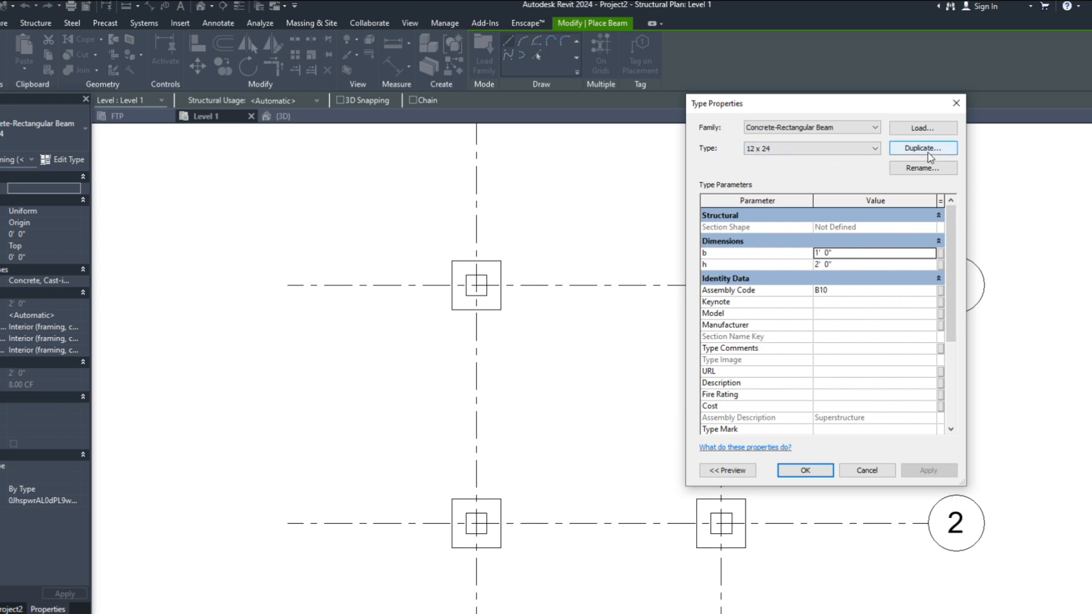
{"action": "left_click", "coordinate": [927, 151]}
{"action": "type", "text": "12 x 25"}
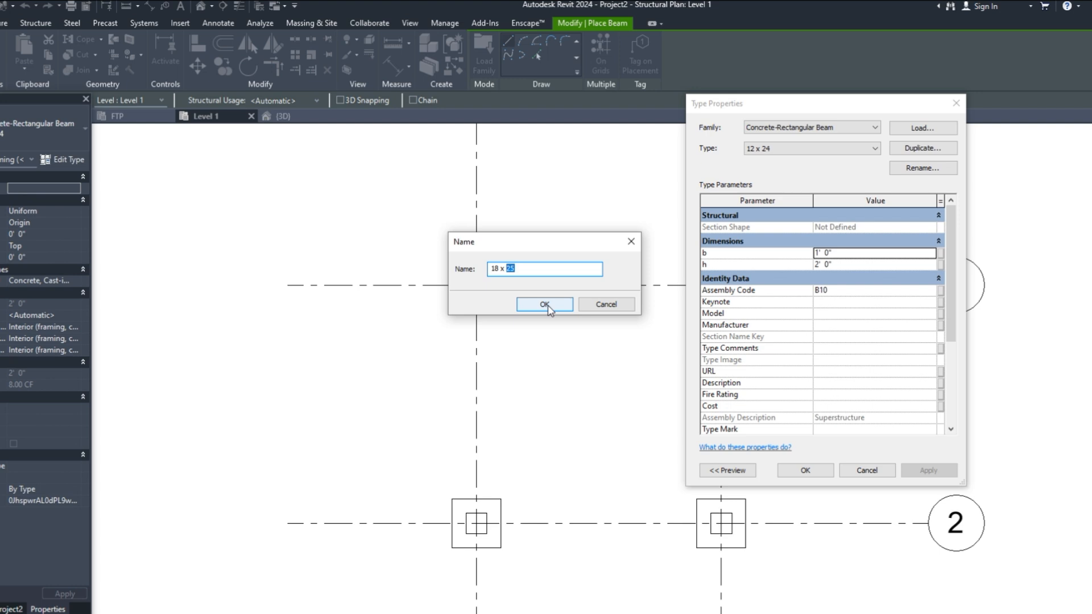
{"action": "left_click", "coordinate": [544, 306]}
{"action": "left_click", "coordinate": [824, 254]}
{"action": "double_click", "coordinate": [824, 253]}
{"action": "type", "text": "6"}
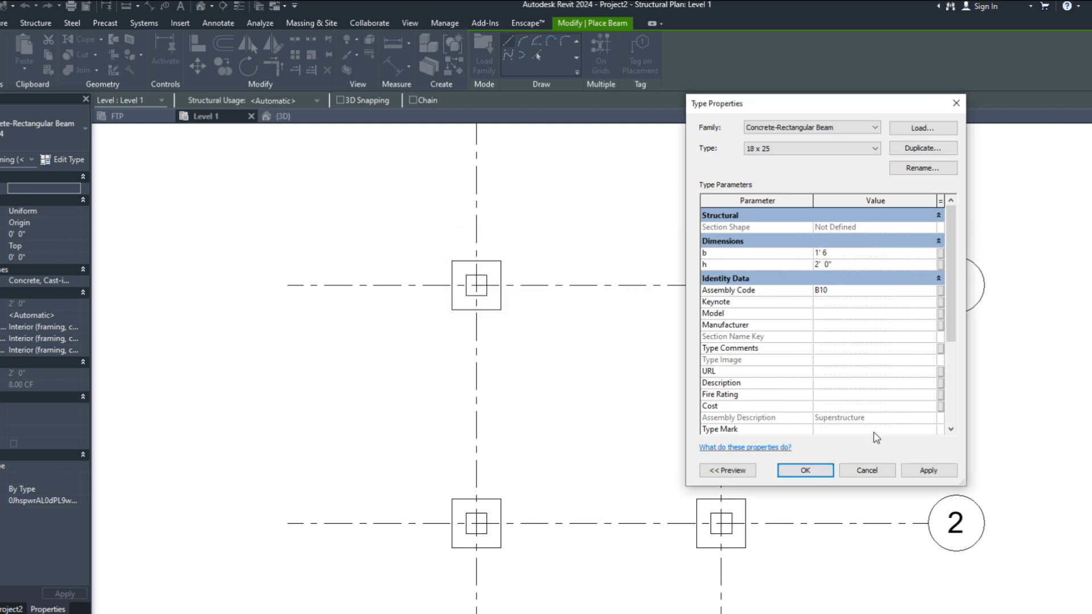
{"action": "left_click", "coordinate": [928, 471]}
{"action": "left_click", "coordinate": [804, 470]}
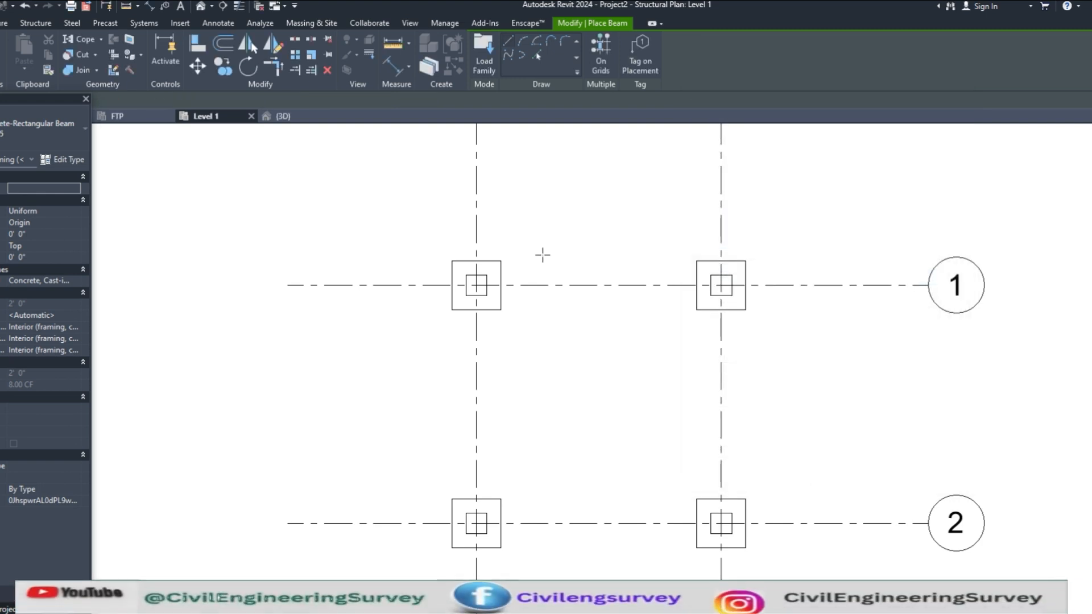
On Level 1, draw beams between the columns along the frame's sides
{"action": "left_click", "coordinate": [149, 100]}
{"action": "left_click", "coordinate": [185, 110]}
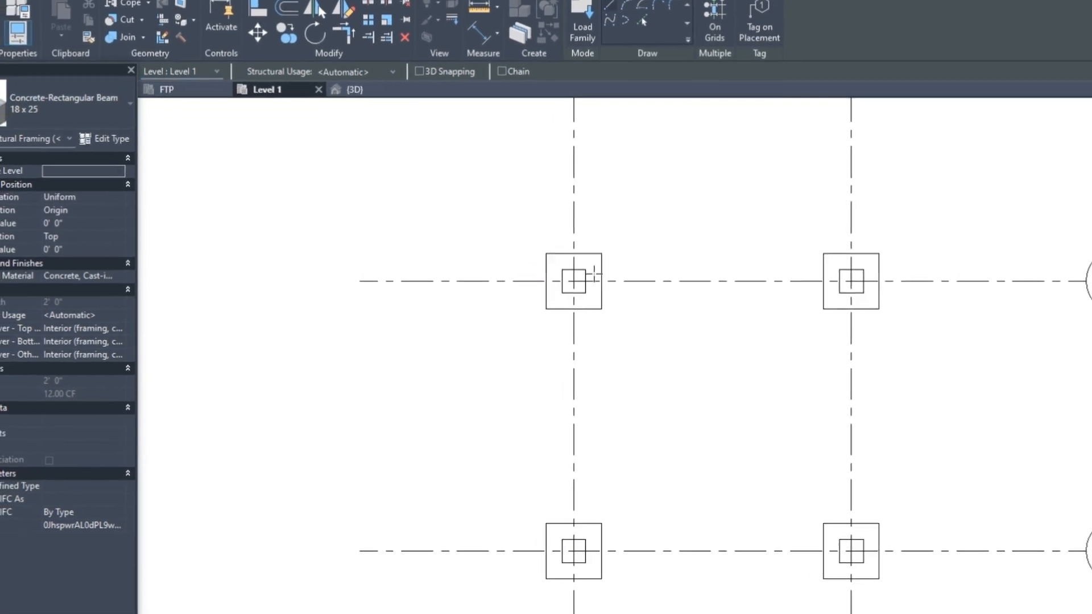
{"action": "left_click", "coordinate": [536, 282]}
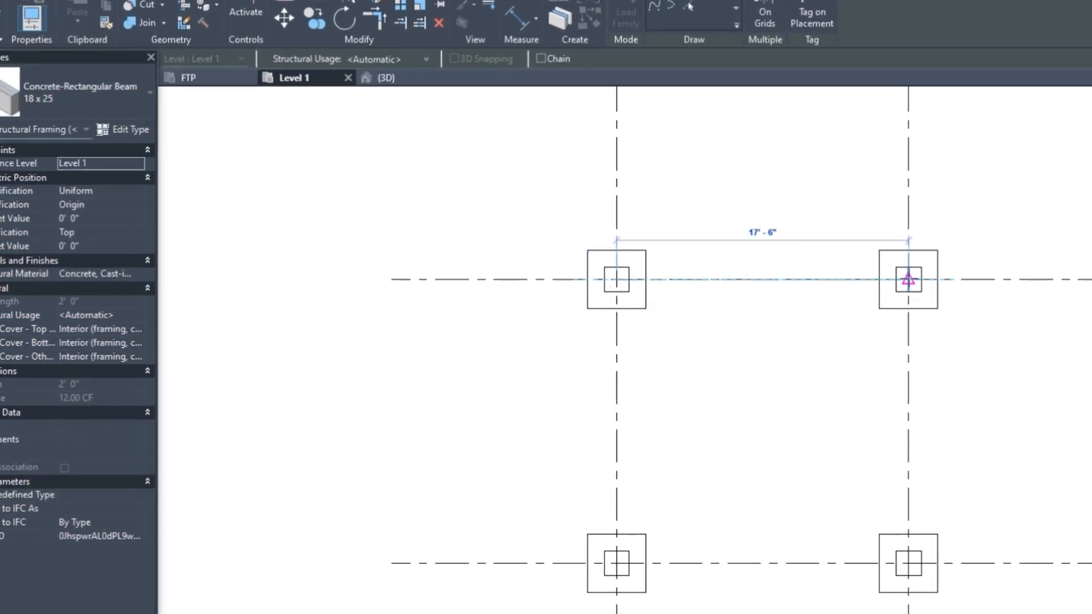
{"action": "left_click", "coordinate": [907, 279]}
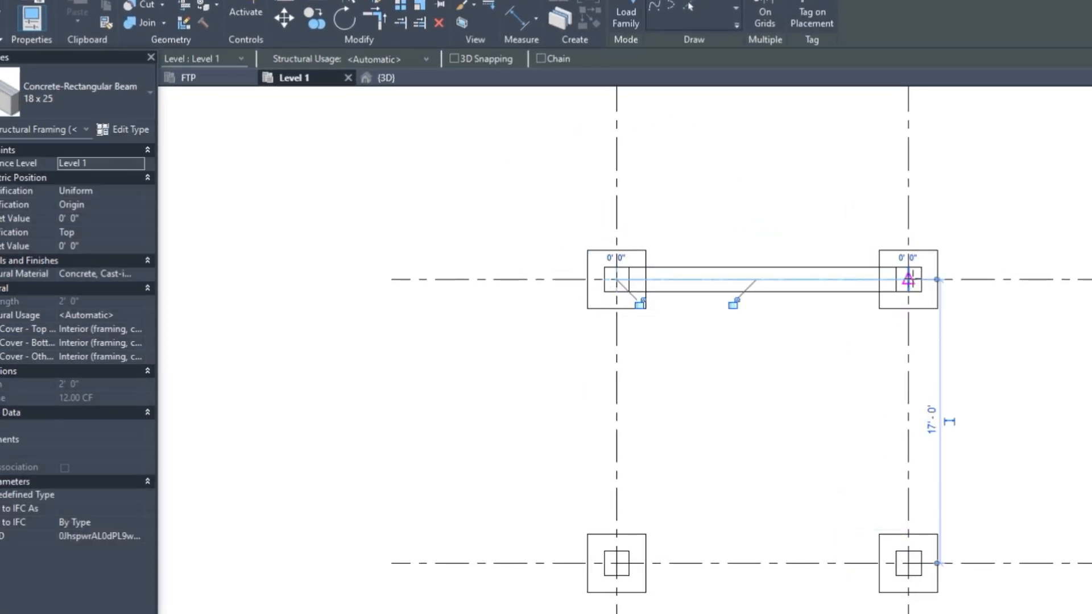
{"action": "left_click", "coordinate": [908, 279]}
{"action": "left_click", "coordinate": [908, 563]}
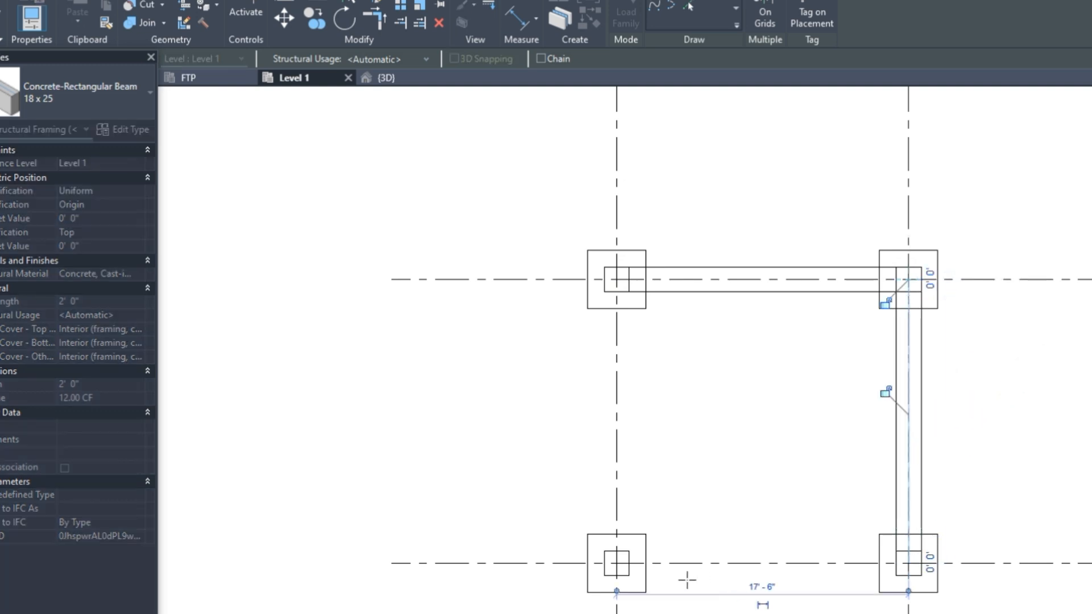
{"action": "left_click", "coordinate": [616, 563]}
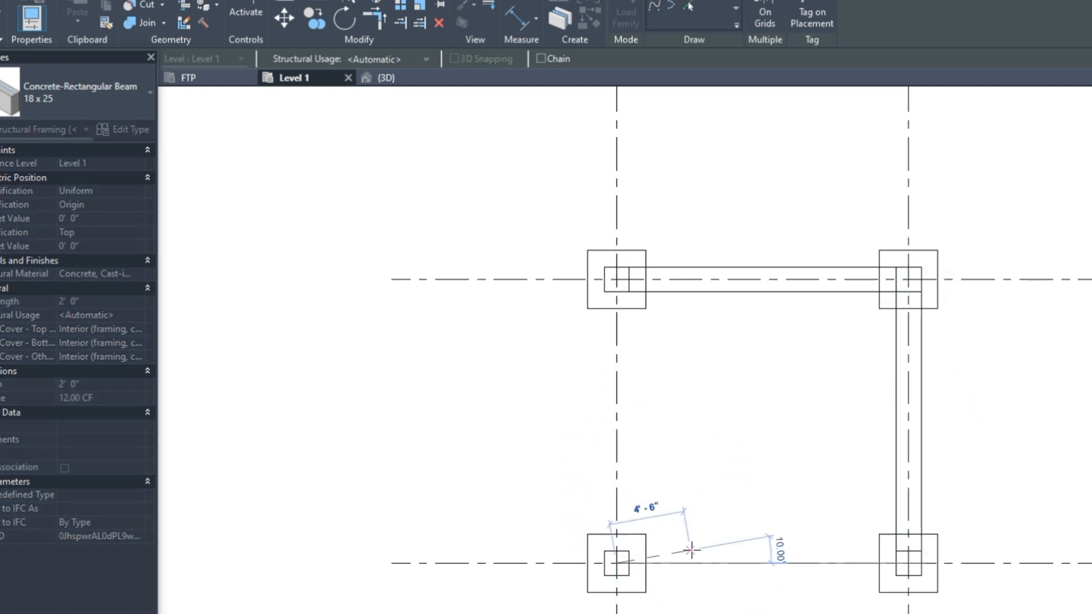
{"action": "left_click", "coordinate": [616, 279]}
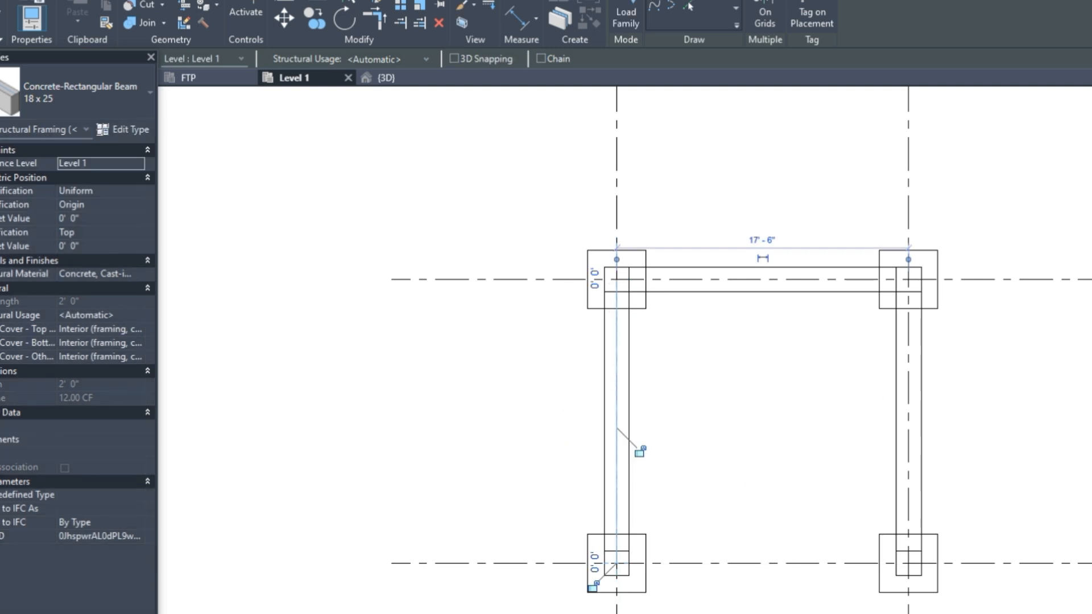
{"action": "left_click", "coordinate": [617, 563]}
{"action": "left_click", "coordinate": [908, 562]}
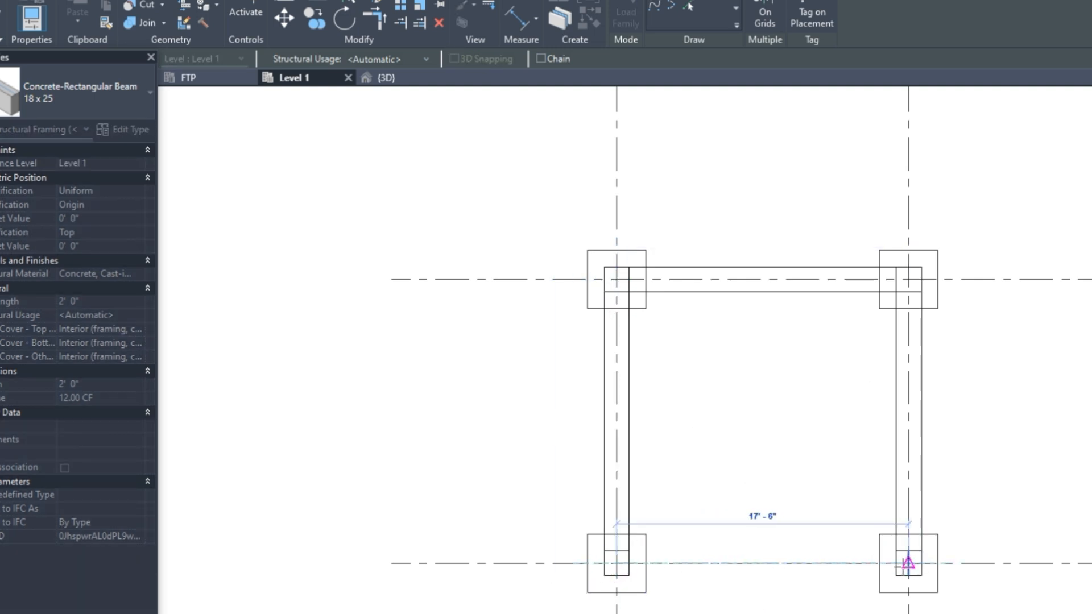
Inspect and centre the completed beam frame in the 3D view
{"action": "left_click", "coordinate": [392, 78]}
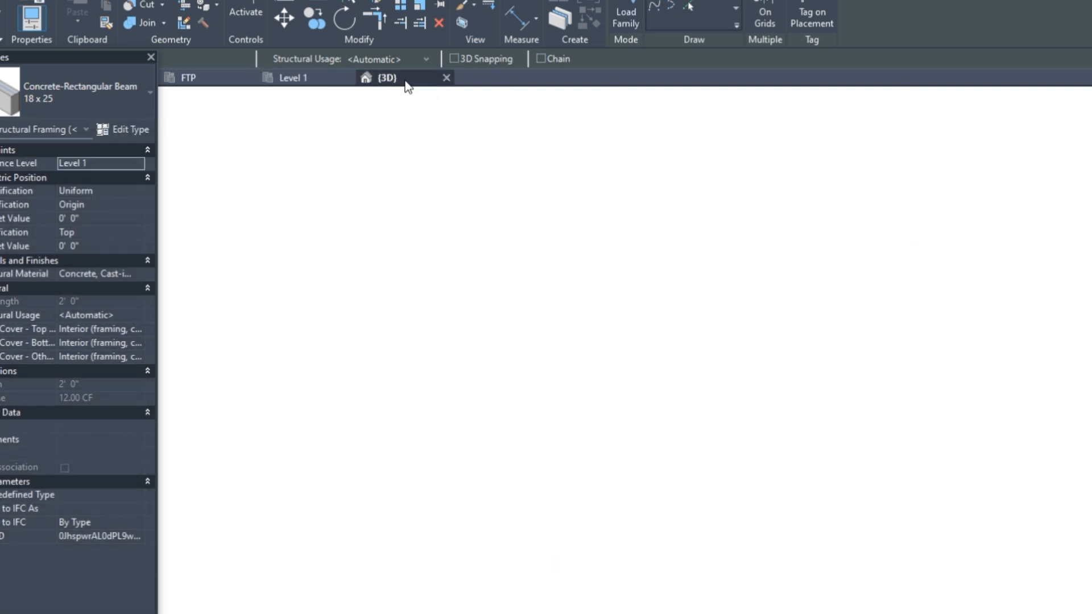
{"action": "scroll", "coordinate": [794, 453], "scroll_direction": "down", "scroll_amount": 3}
{"action": "scroll", "coordinate": [707, 516], "scroll_direction": "up", "scroll_amount": 3}
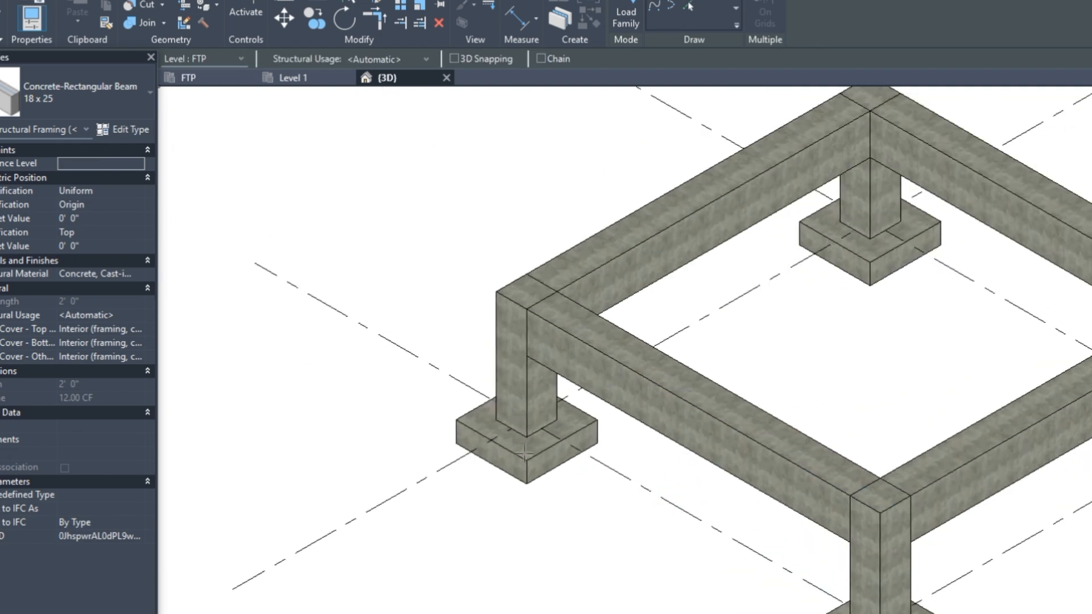
{"action": "scroll", "coordinate": [707, 515], "scroll_direction": "down", "scroll_amount": 2}
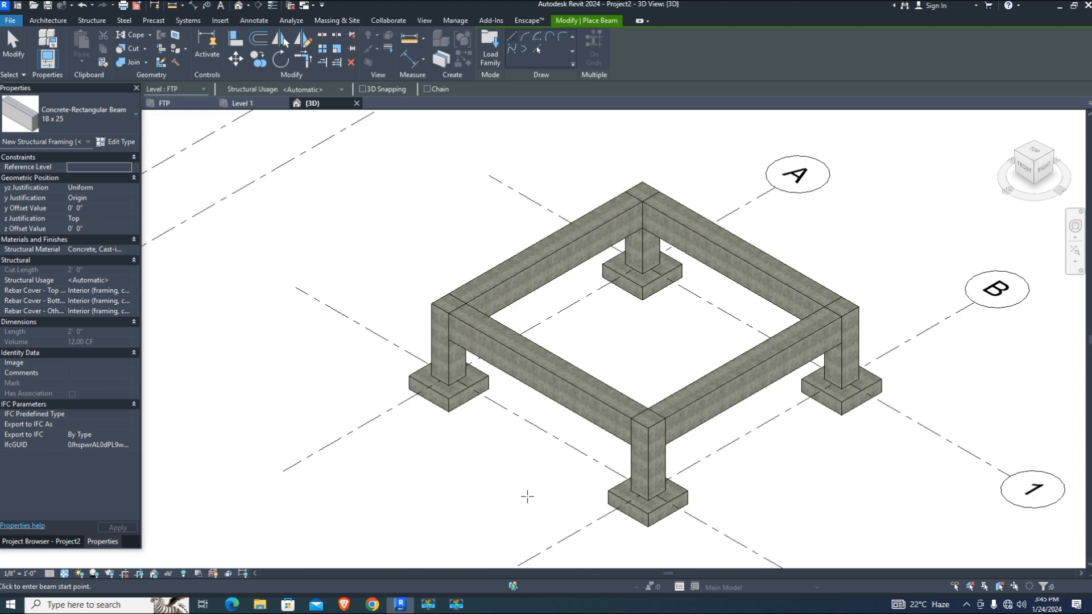
{"action": "scroll", "coordinate": [731, 340], "scroll_direction": "up", "scroll_amount": 4}
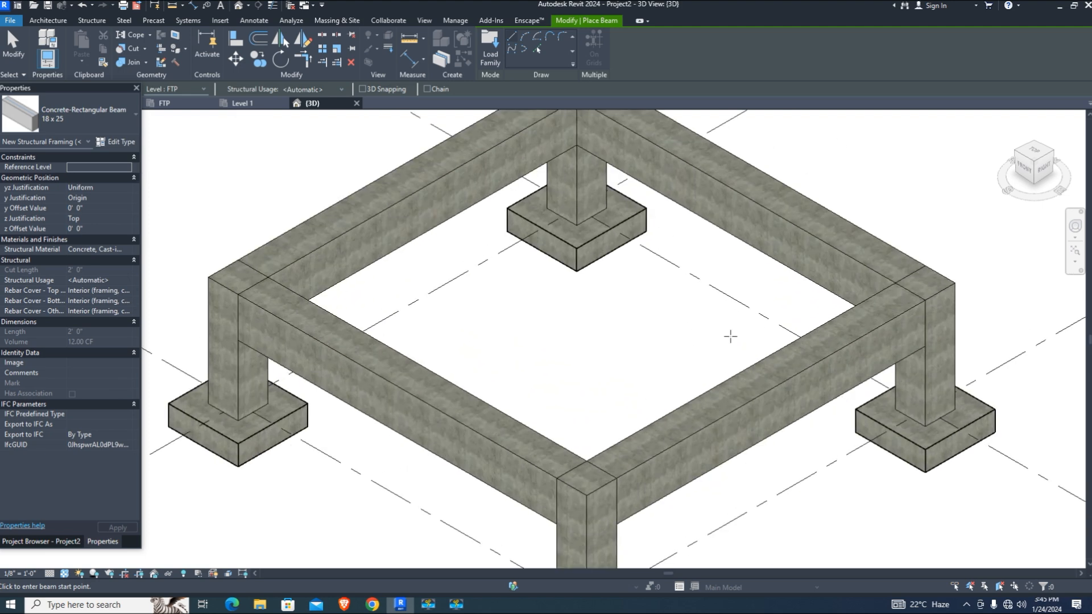
{"action": "scroll", "coordinate": [587, 320], "scroll_direction": "down", "scroll_amount": 3}
{"action": "mouse_move", "coordinate": [570, 313]}
{"action": "middle_mouse_down"}
{"action": "mouse_move", "coordinate": [582, 342]}
{"action": "mouse_move", "coordinate": [555, 317]}
{"action": "middle_mouse_up"}
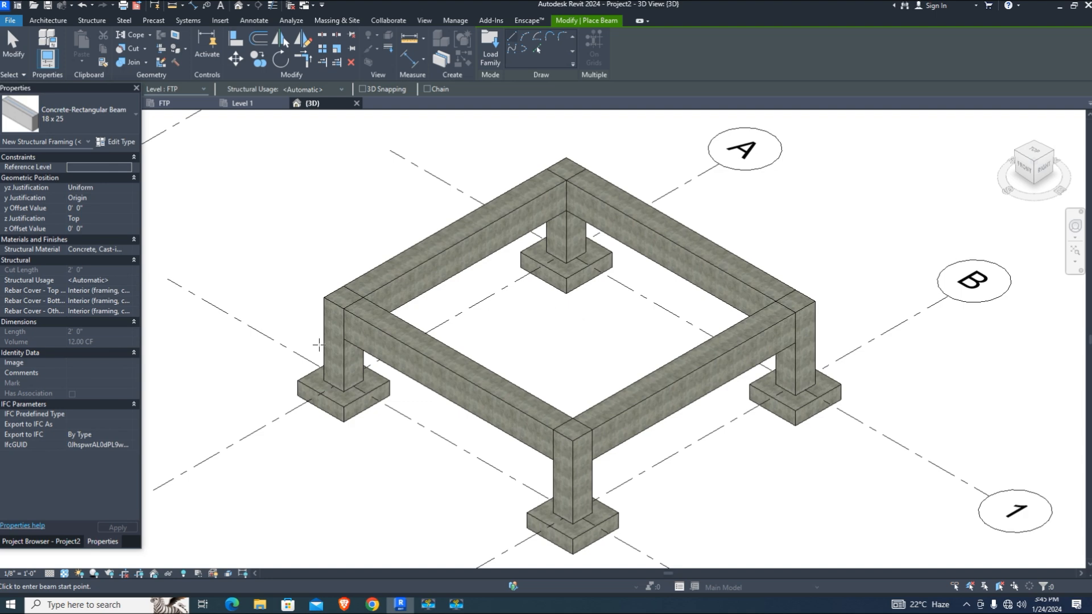
Return to the Level 1 structural plan via the Project Browser
{"action": "left_click", "coordinate": [41, 541]}
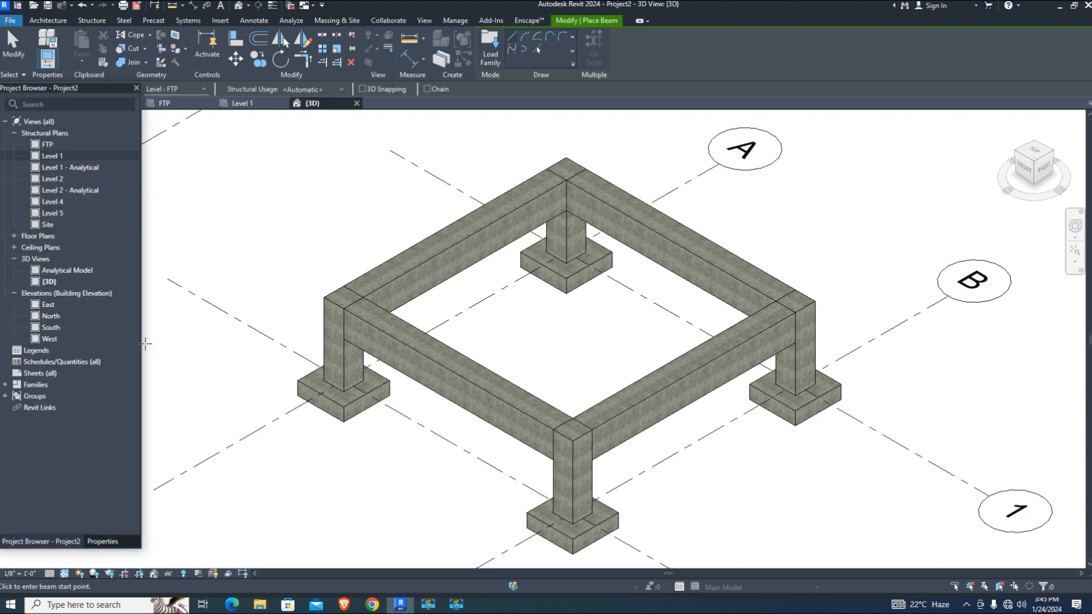
{"action": "double_click", "coordinate": [50, 157]}
{"action": "scroll", "coordinate": [658, 385], "scroll_direction": "down", "scroll_amount": 2}
{"action": "scroll", "coordinate": [558, 365], "scroll_direction": "up", "scroll_amount": 2}
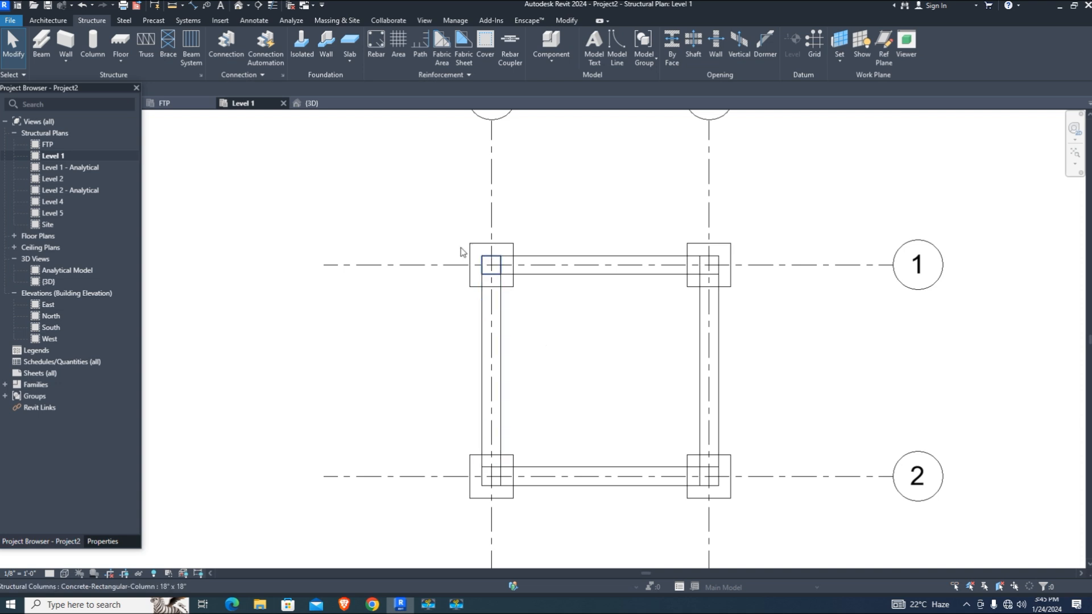
Place structural columns at grid intersections A1, B1, B2 and A2
{"action": "left_click", "coordinate": [97, 42]}
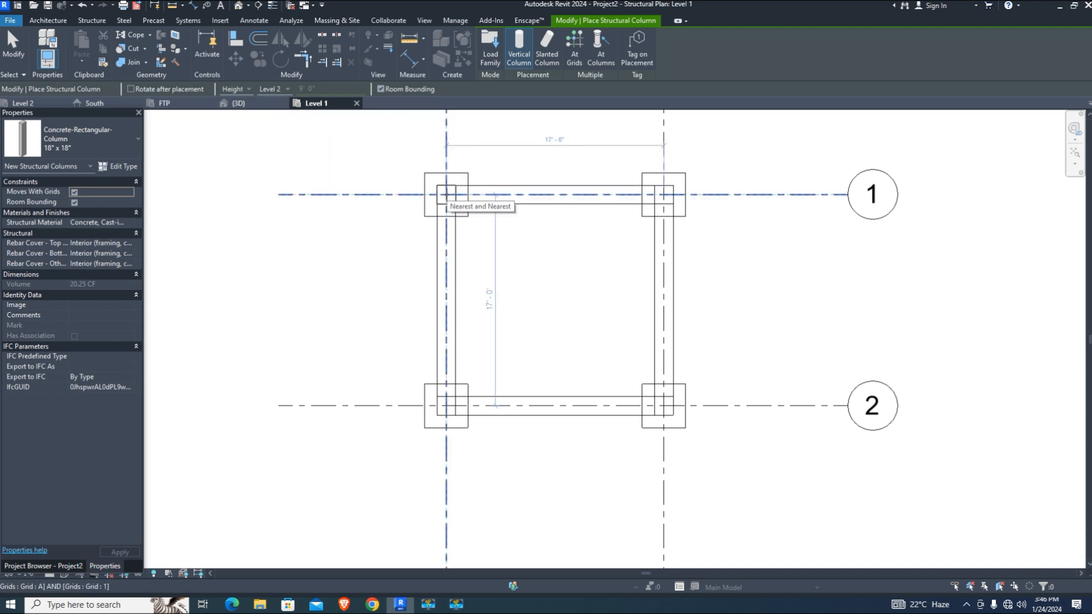
{"action": "left_click", "coordinate": [445, 195]}
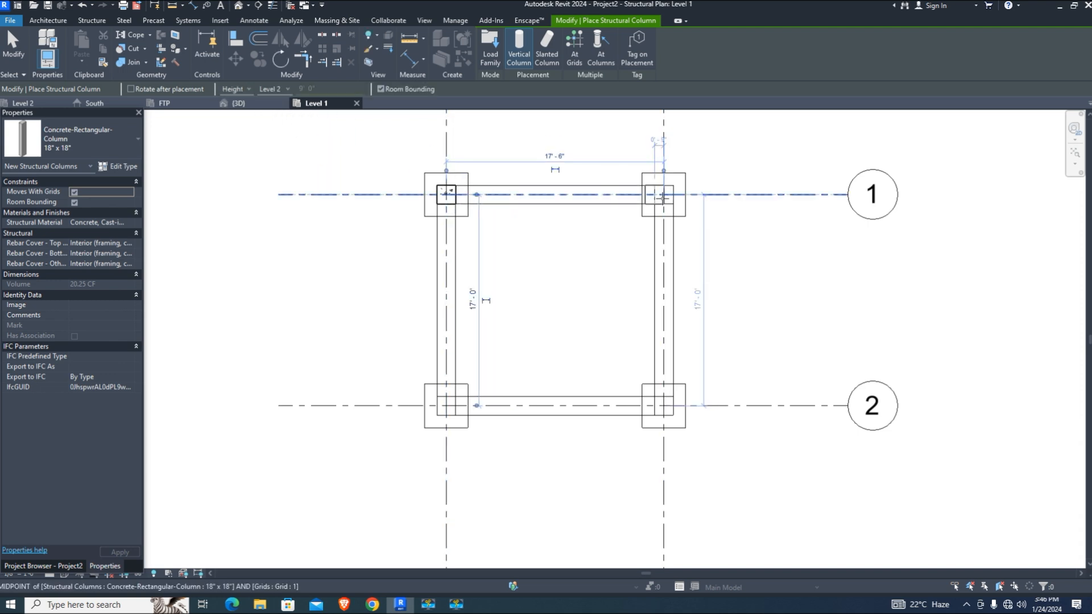
{"action": "left_click", "coordinate": [664, 195]}
{"action": "left_click", "coordinate": [663, 406]}
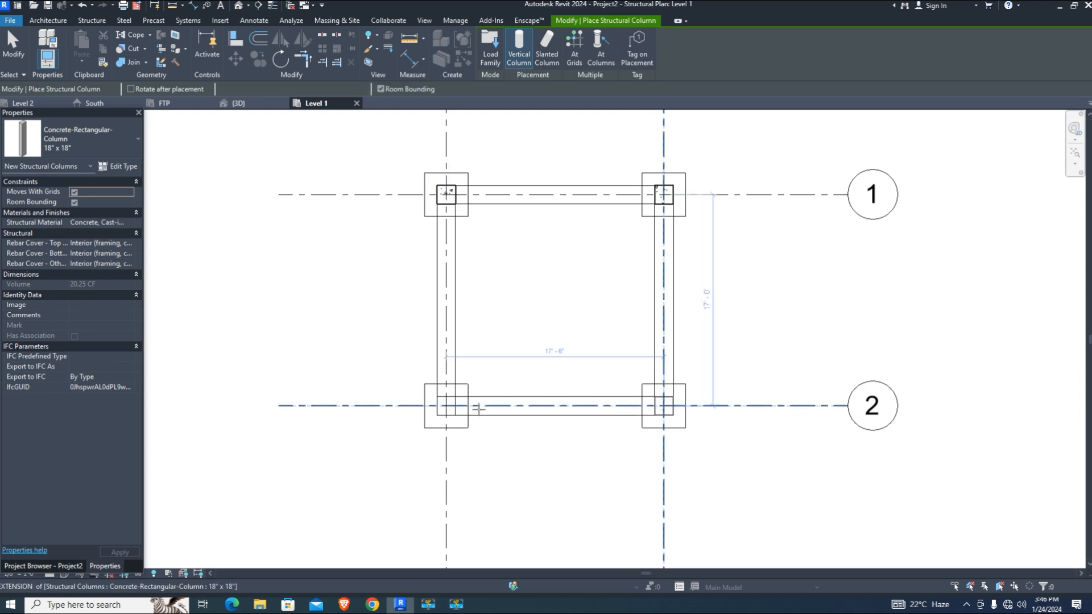
{"action": "left_click", "coordinate": [446, 405]}
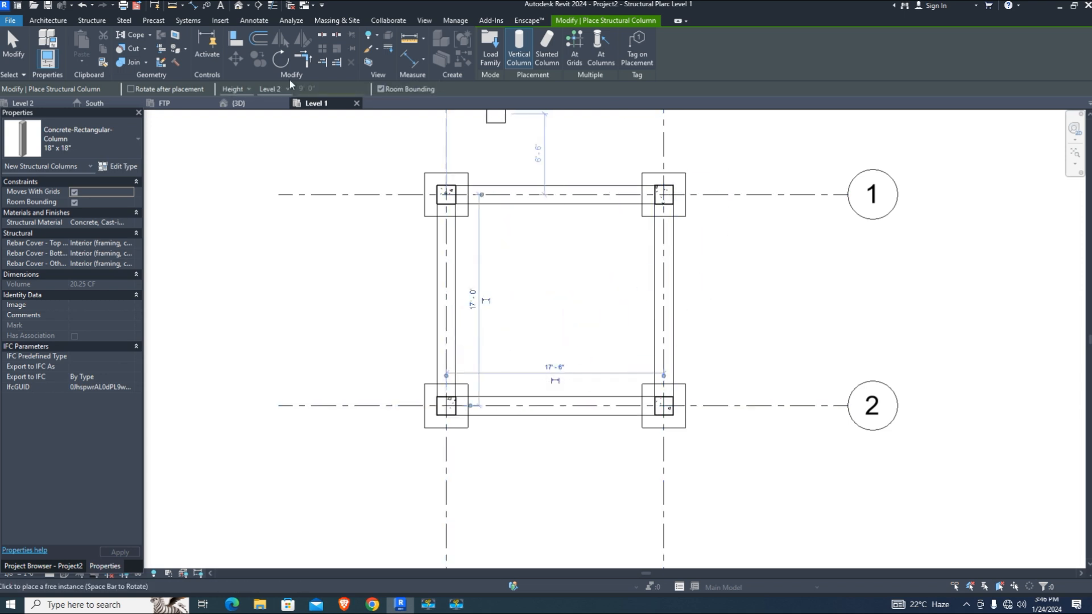
Check the columns in 3D, then open the South elevation
{"action": "left_click", "coordinate": [238, 102]}
{"action": "scroll", "coordinate": [651, 450], "scroll_direction": "down", "scroll_amount": 3}
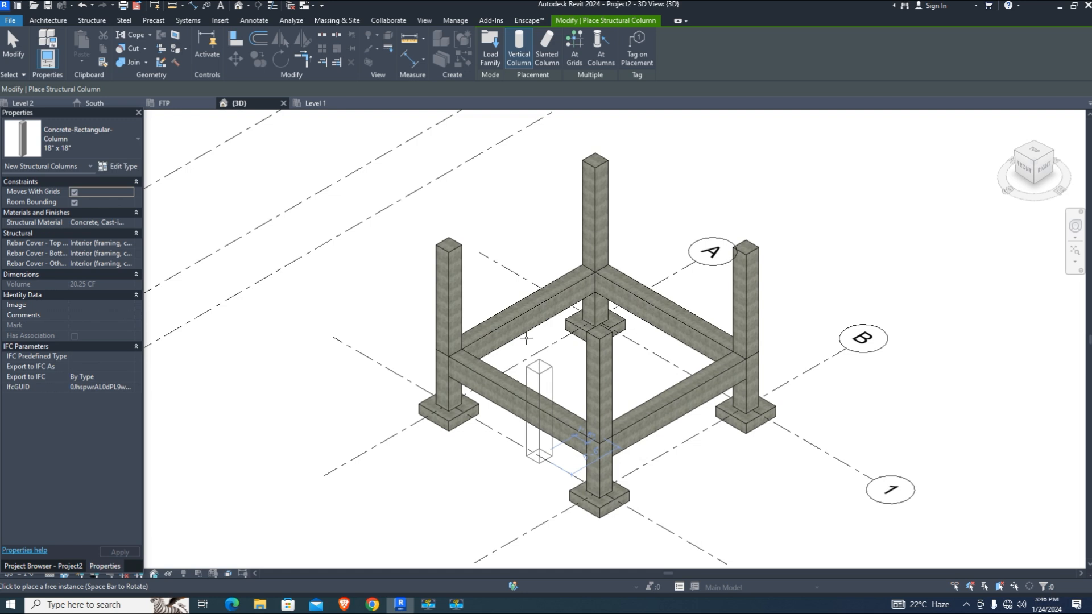
{"action": "scroll", "coordinate": [520, 340], "scroll_direction": "up", "scroll_amount": 2}
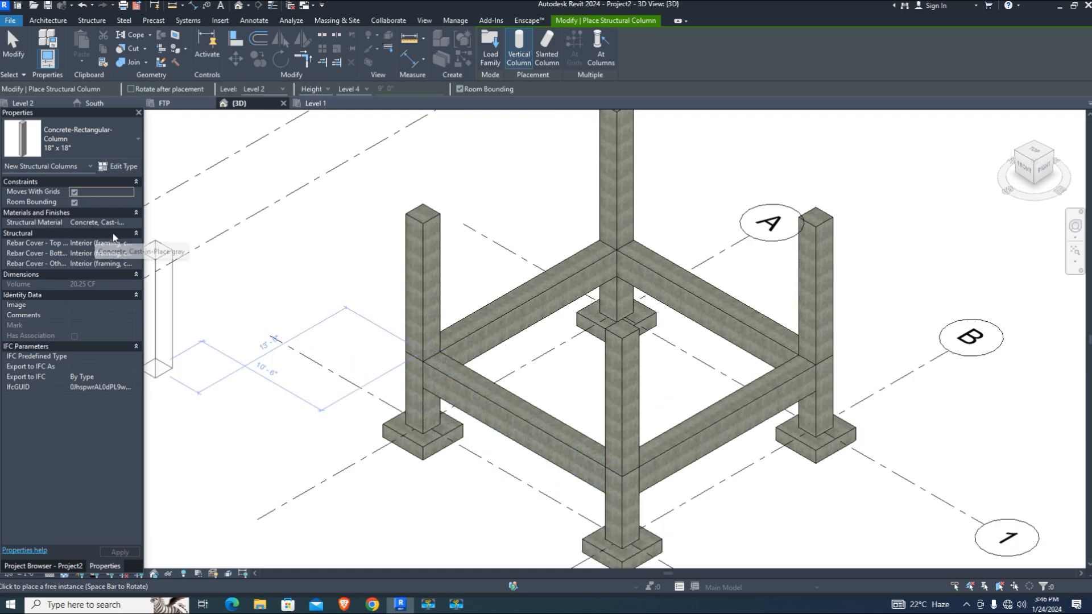
{"action": "left_click", "coordinate": [43, 566]}
{"action": "double_click", "coordinate": [92, 351]}
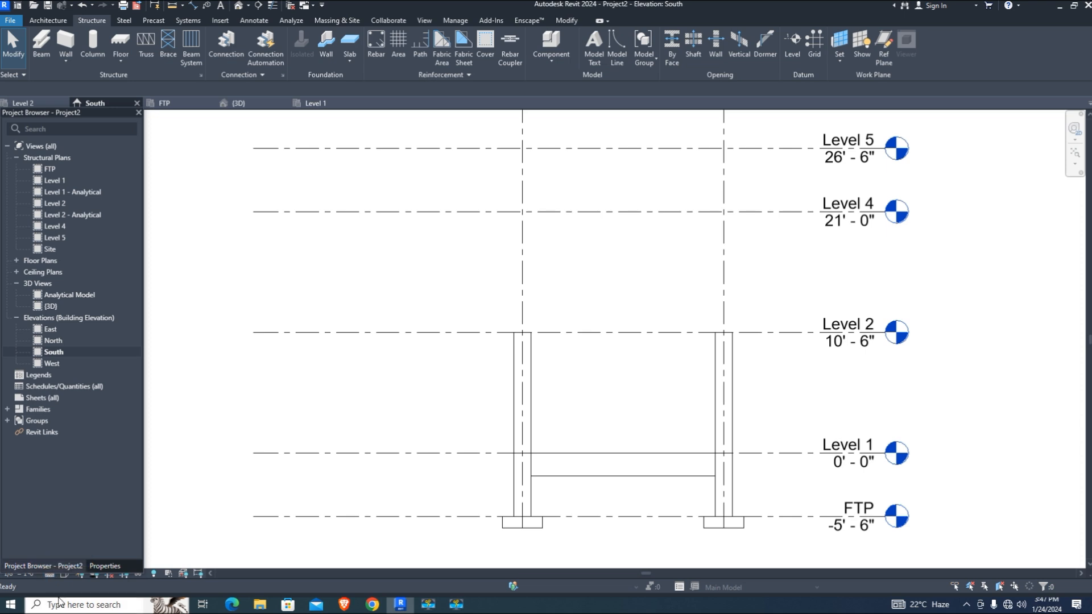
Set the South elevation to Textures, frame Levels 4–5, select the Level 1 beam, then return to 3D
{"action": "left_click", "coordinate": [64, 574]}
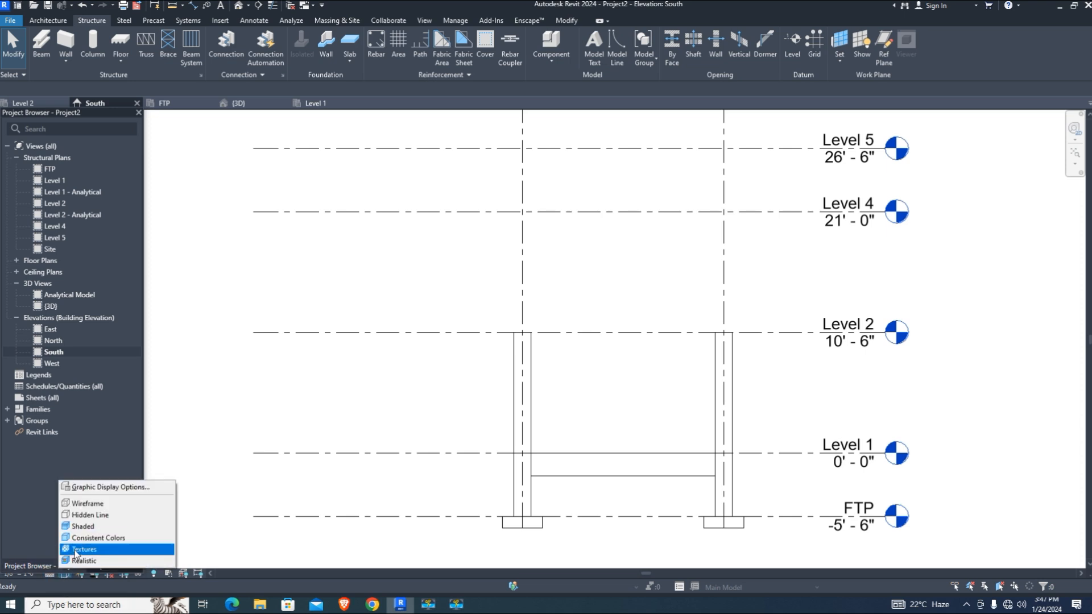
{"action": "left_click", "coordinate": [74, 549]}
{"action": "scroll", "coordinate": [625, 455], "scroll_direction": "up", "scroll_amount": 3}
{"action": "middle_click_drag", "start_coordinate": [586, 341], "coordinate": [580, 295]}
{"action": "scroll", "coordinate": [606, 364], "scroll_direction": "down", "scroll_amount": 3}
{"action": "scroll", "coordinate": [556, 285], "scroll_direction": "up", "scroll_amount": 2}
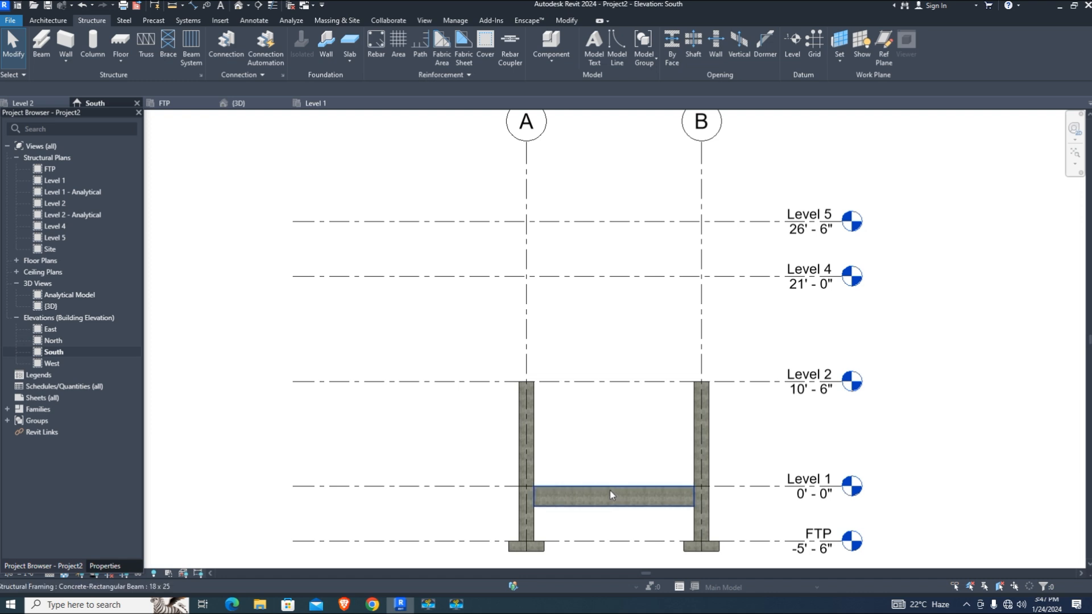
{"action": "left_click_drag", "start_coordinate": [471, 439], "coordinate": [775, 531]}
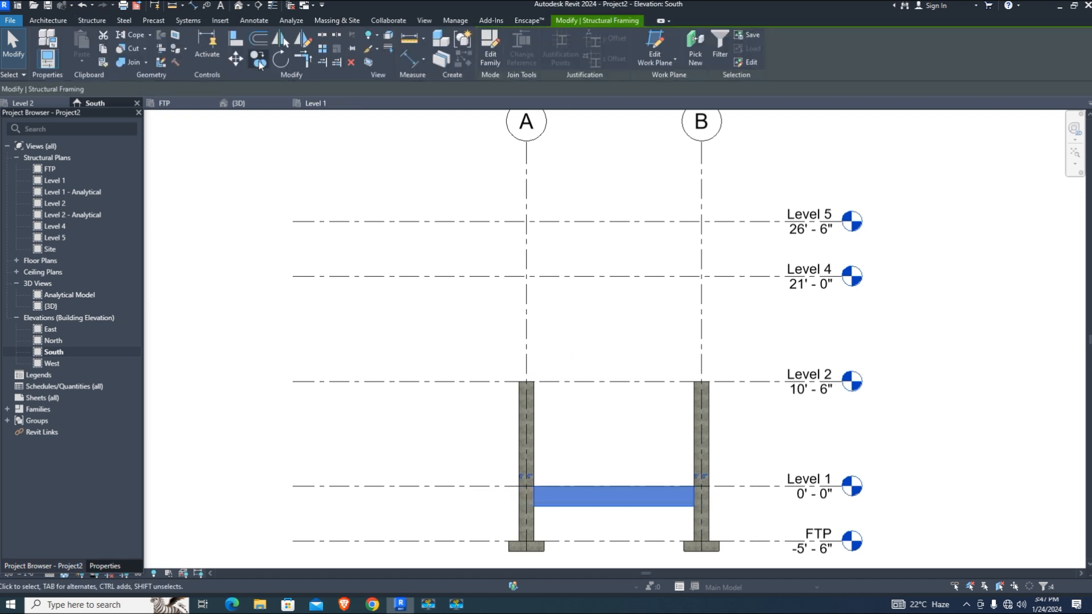
{"action": "left_click", "coordinate": [238, 103]}
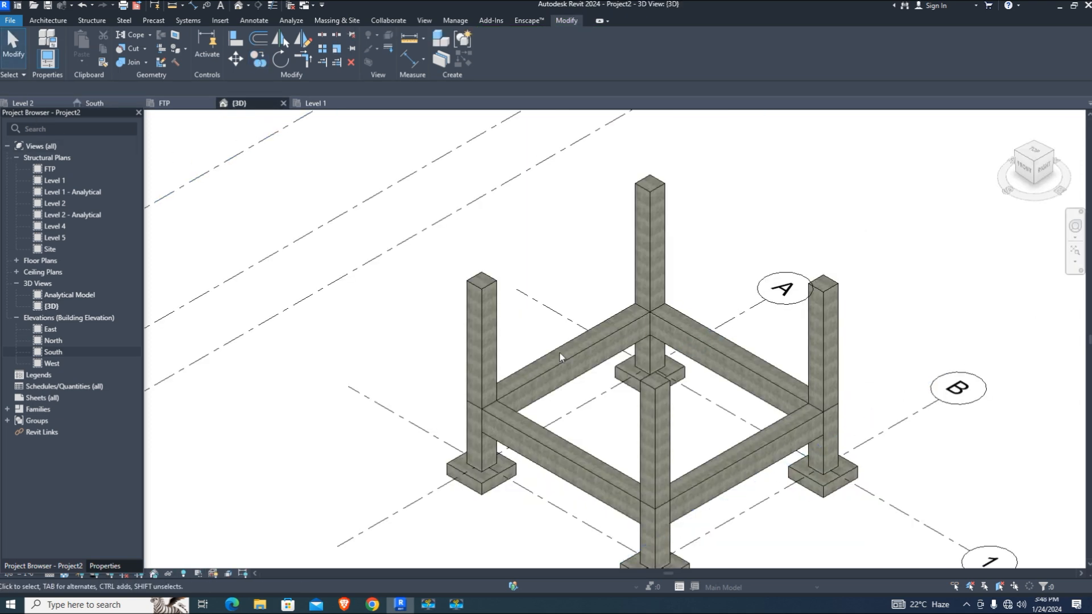
Select the four corner columns and set their Top Level to Level 5
{"action": "left_click", "coordinate": [484, 305]}
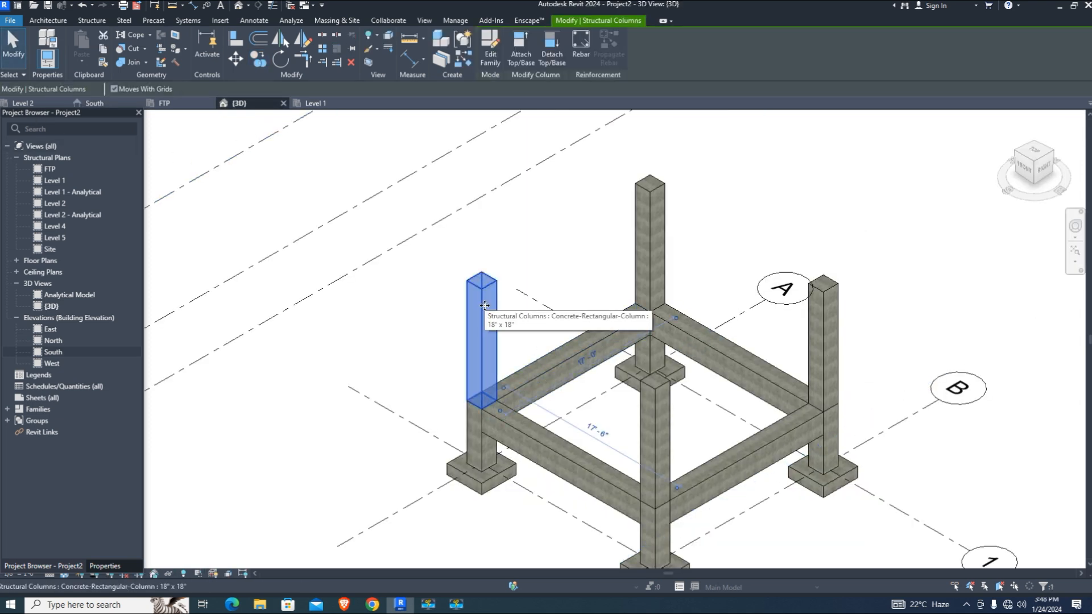
{"action": "left_click", "coordinate": [654, 224], "text": "ctrl"}
{"action": "left_click", "coordinate": [813, 341], "text": "ctrl"}
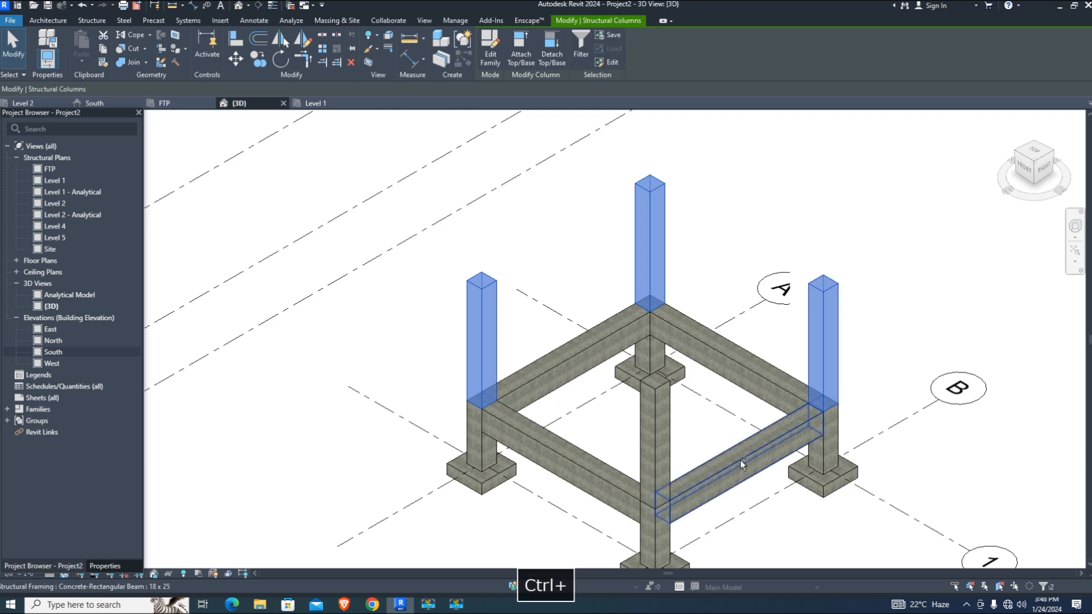
{"action": "left_click", "coordinate": [655, 431], "text": "ctrl"}
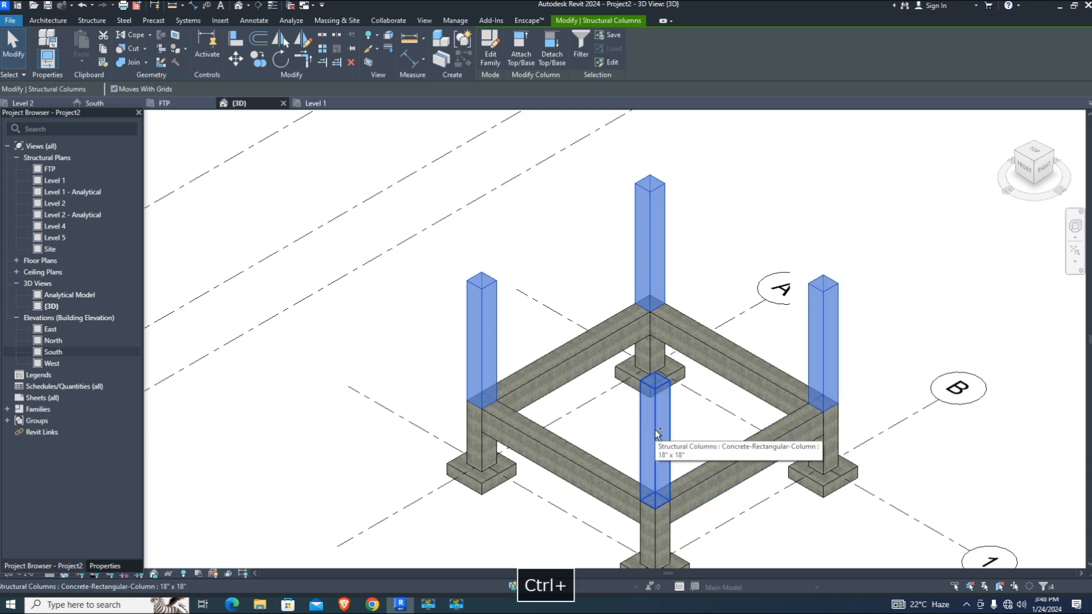
{"action": "left_click", "coordinate": [99, 567]}
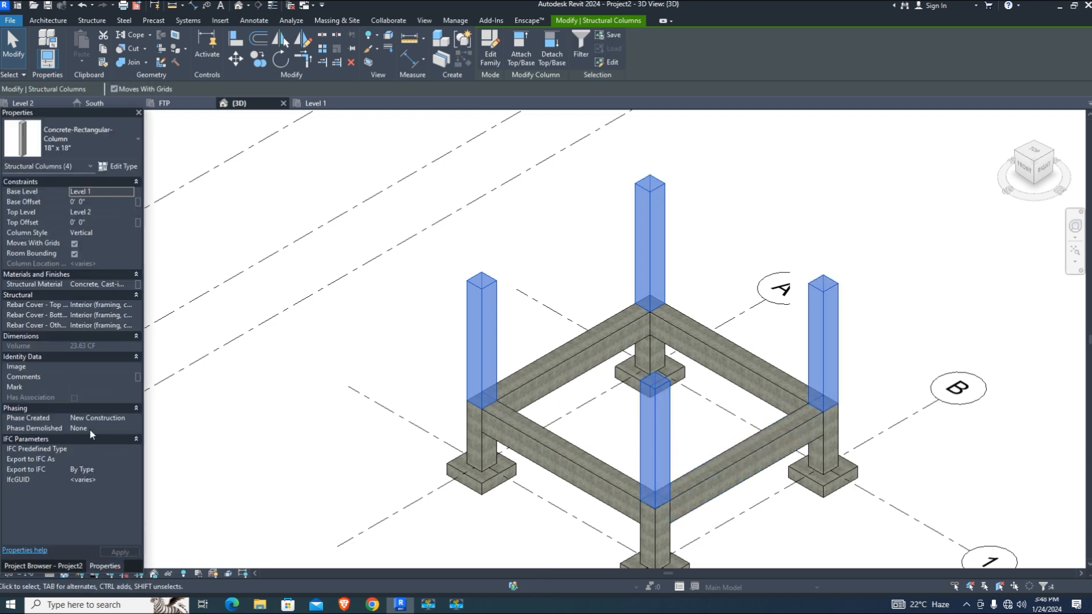
{"action": "left_click", "coordinate": [109, 191]}
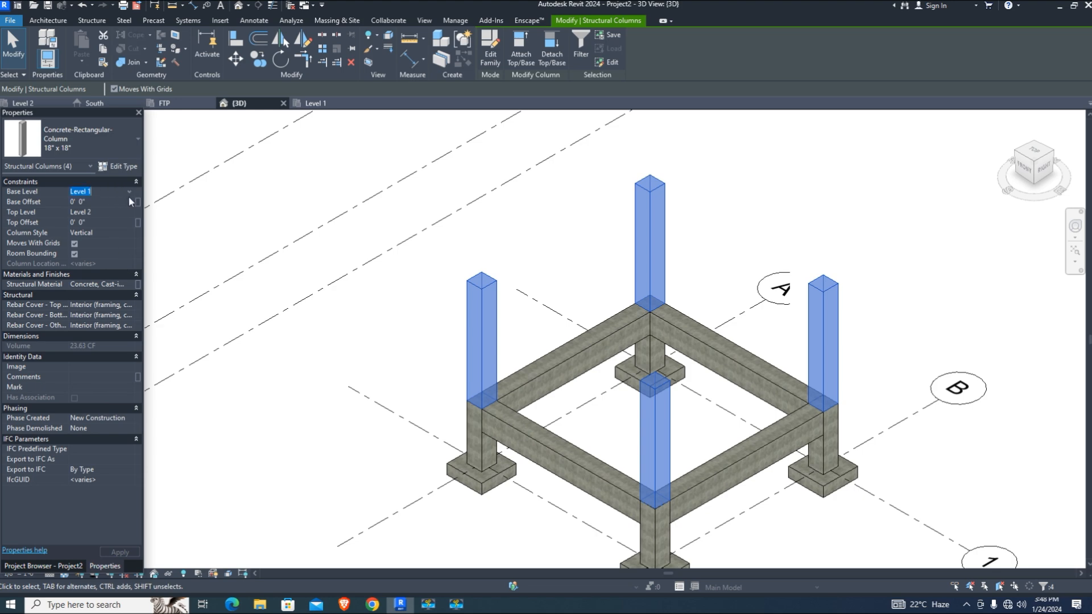
{"action": "key", "text": "Tab"}
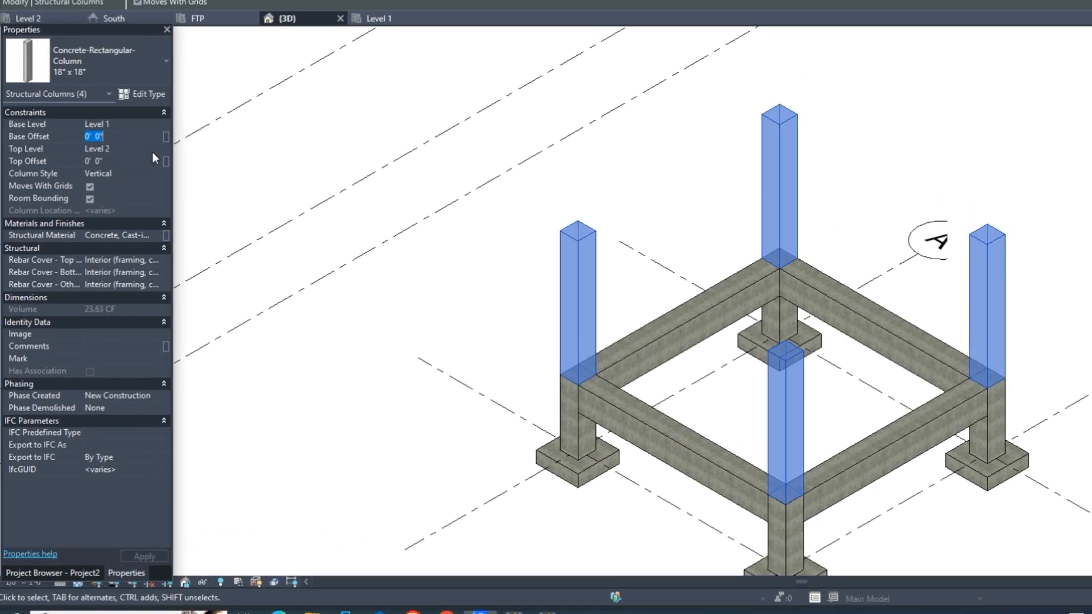
{"action": "left_click", "coordinate": [153, 150]}
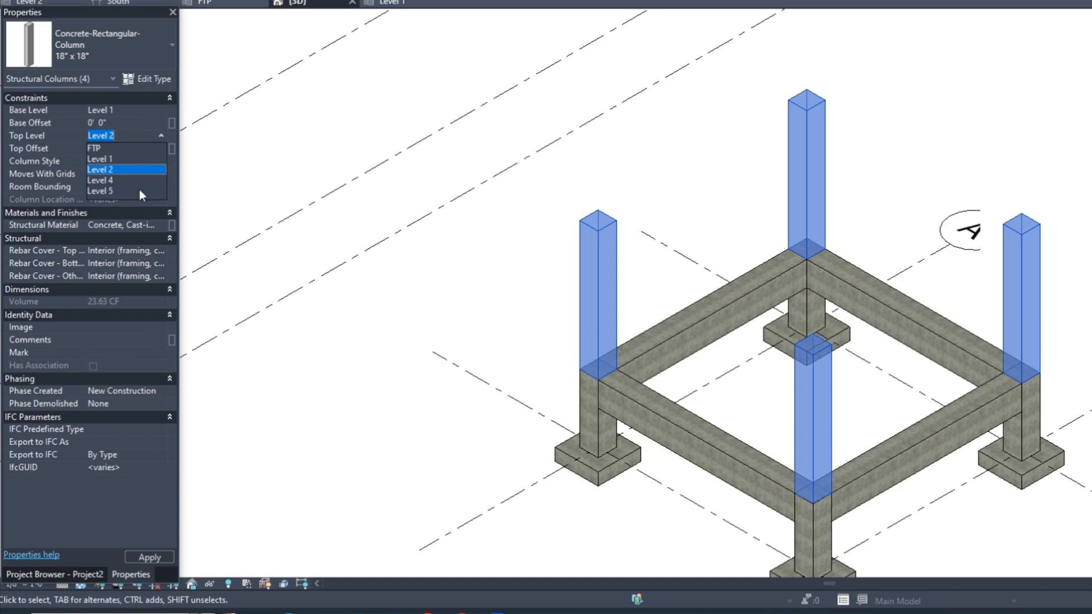
{"action": "left_click", "coordinate": [111, 191]}
{"action": "scroll", "coordinate": [636, 299], "scroll_direction": "down", "scroll_amount": 3}
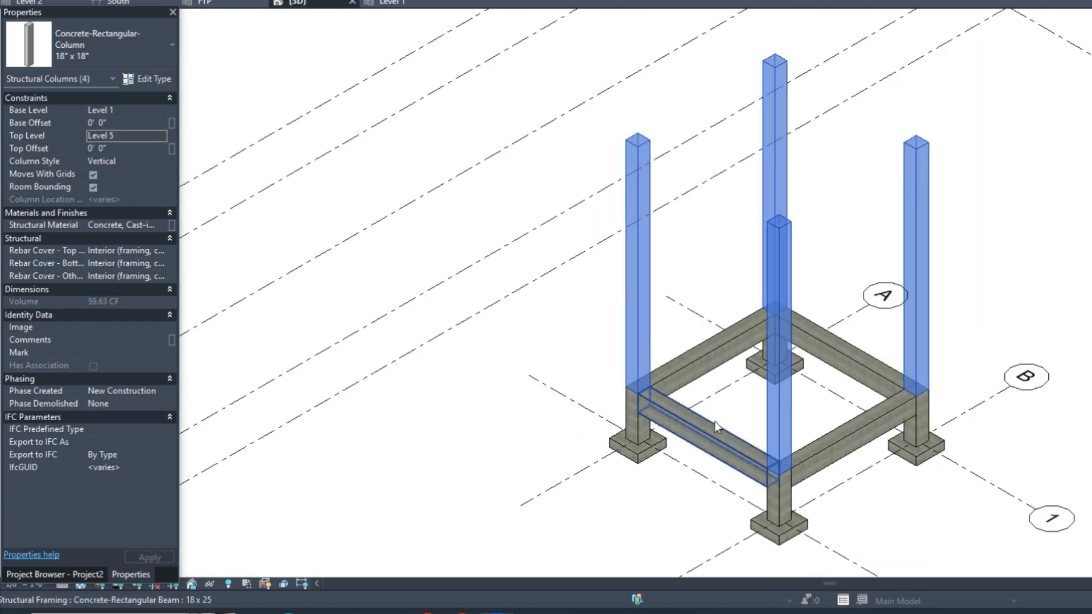
{"action": "scroll", "coordinate": [448, 288], "scroll_direction": "up", "scroll_amount": 2}
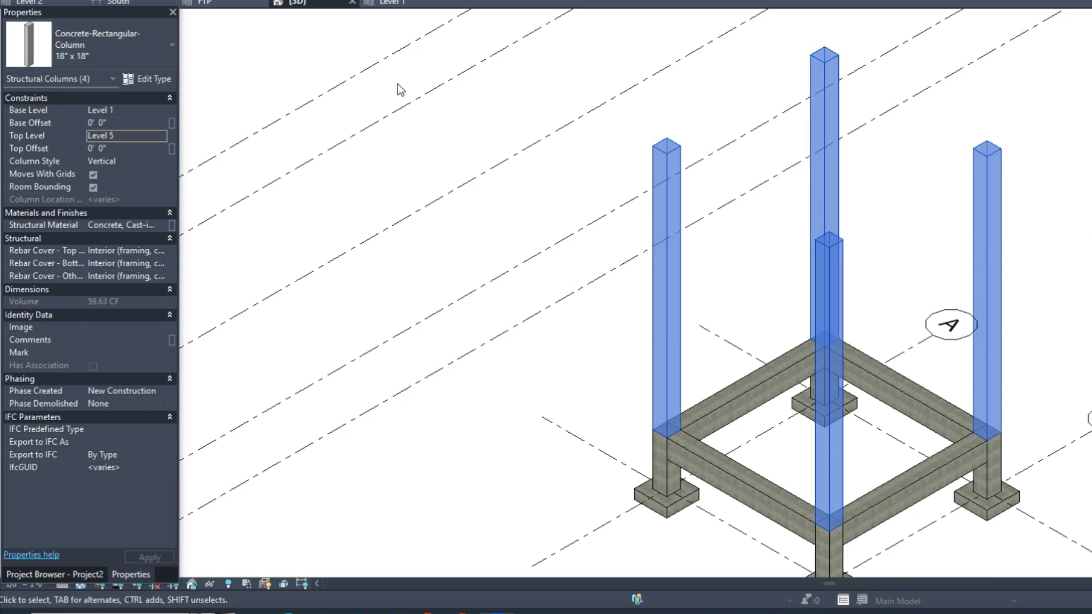
Check column heights in the South elevation and select the Level 1 beam between A and B
{"action": "left_click", "coordinate": [63, 574]}
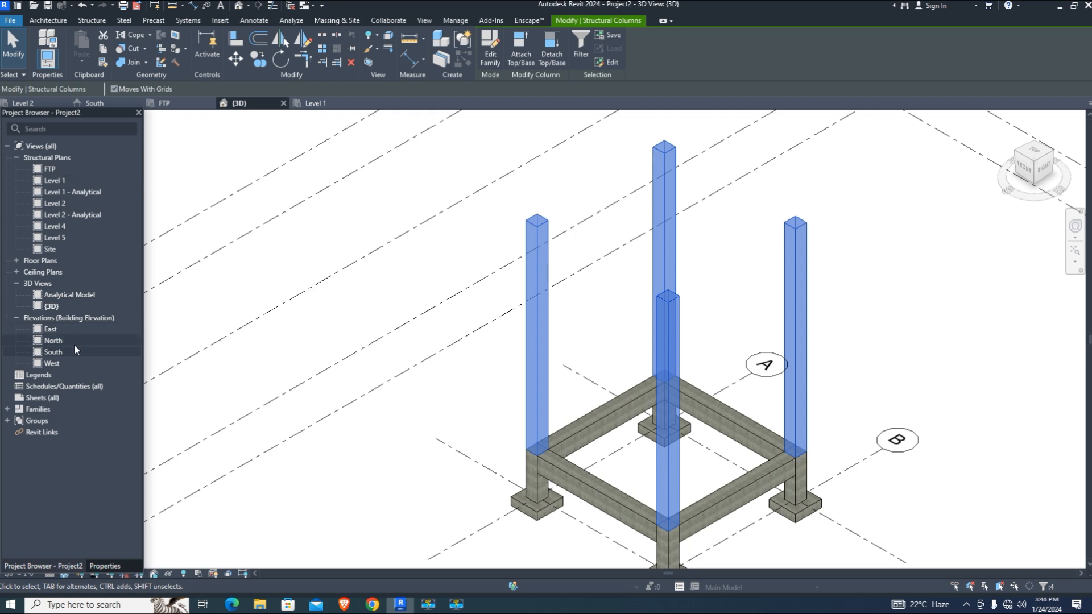
{"action": "double_click", "coordinate": [56, 347]}
{"action": "scroll", "coordinate": [601, 353], "scroll_direction": "down", "scroll_amount": 3}
{"action": "scroll", "coordinate": [598, 346], "scroll_direction": "up", "scroll_amount": 2}
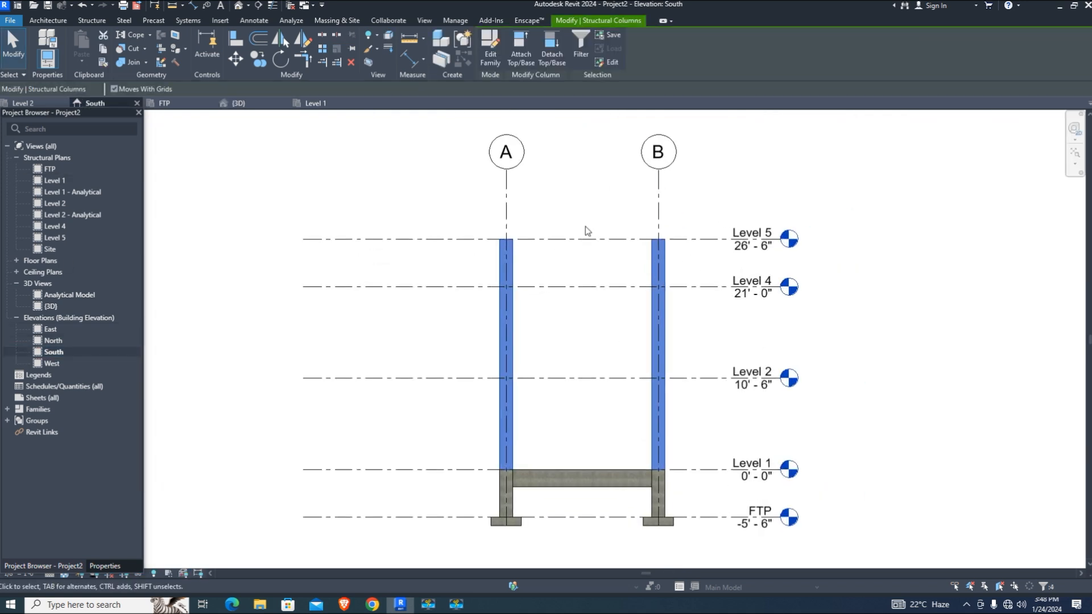
{"action": "scroll", "coordinate": [526, 437], "scroll_direction": "up", "scroll_amount": 1}
{"action": "scroll", "coordinate": [528, 440], "scroll_direction": "up", "scroll_amount": 1}
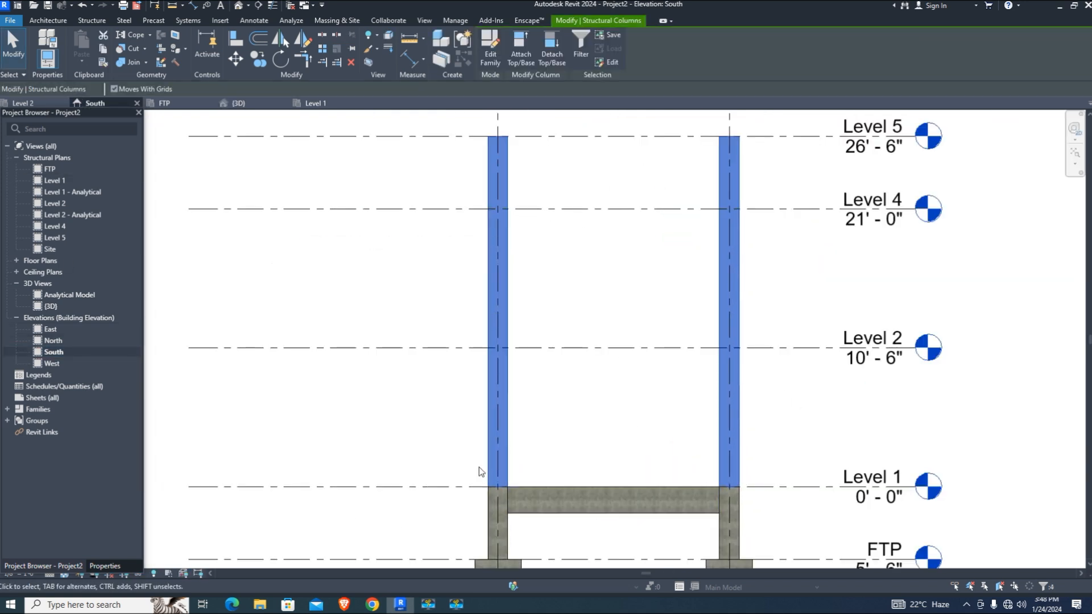
{"action": "left_click", "coordinate": [453, 438]}
{"action": "left_click_drag", "start_coordinate": [438, 438], "coordinate": [764, 537]}
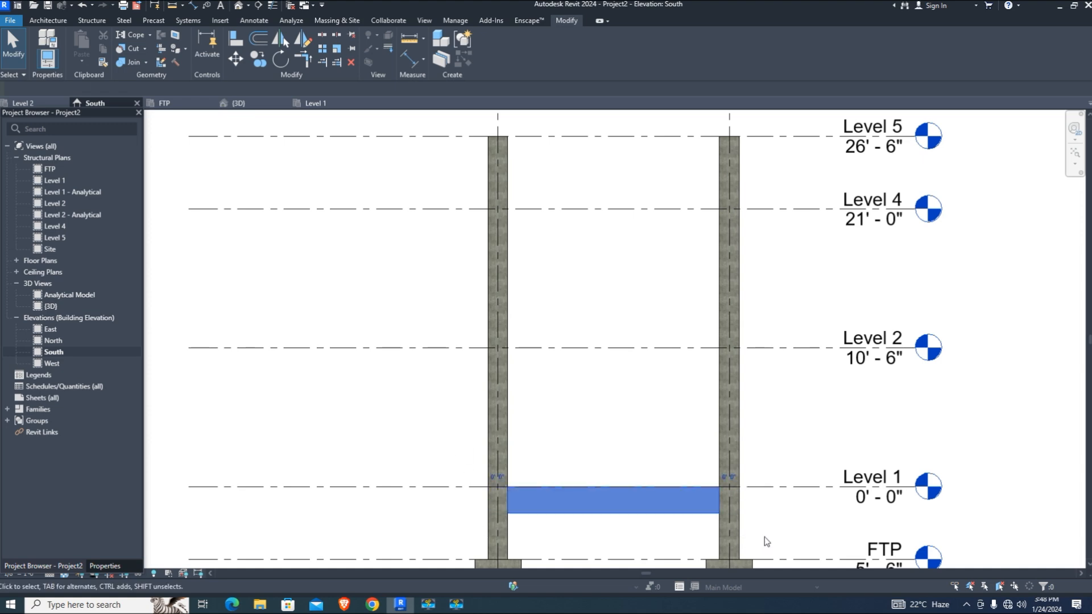
In 3D, select the four Level 1 beams and open the Paste options
{"action": "left_click", "coordinate": [237, 103]}
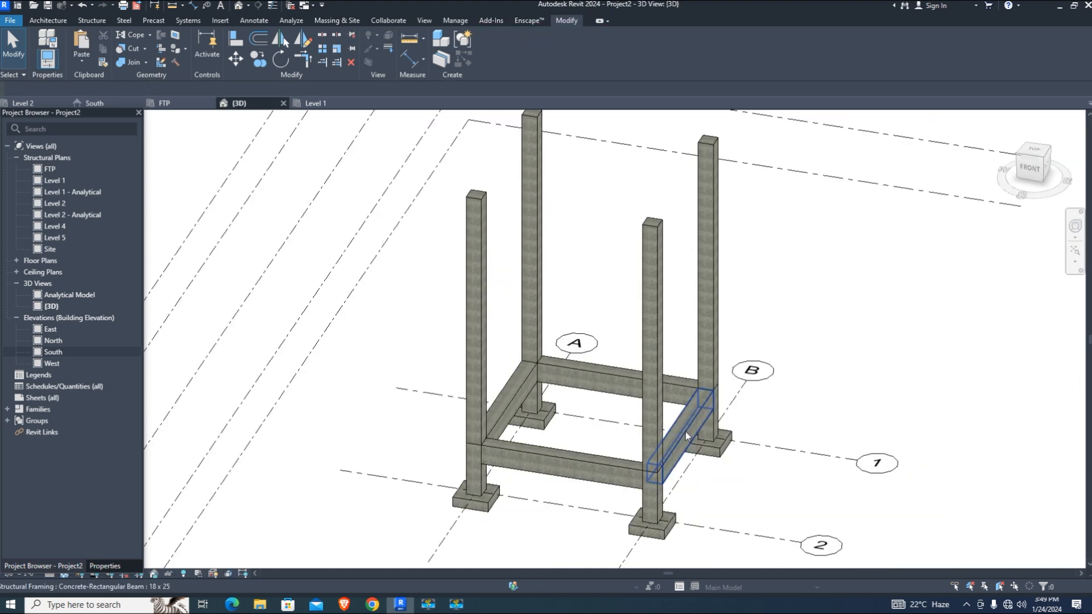
{"action": "left_click", "coordinate": [685, 431]}
{"action": "left_click", "coordinate": [608, 460], "text": "ctrl"}
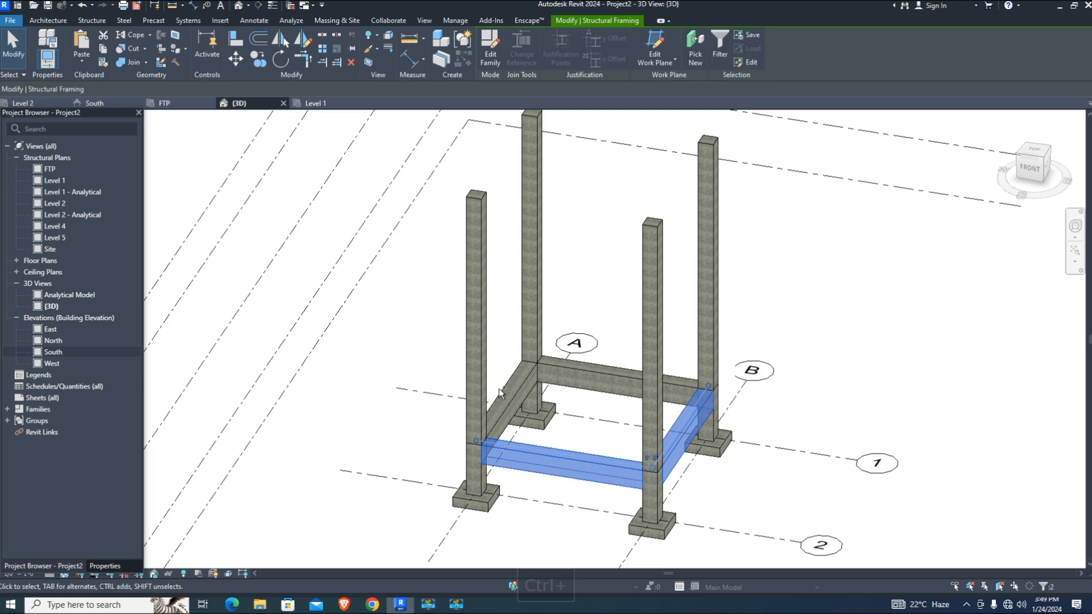
{"action": "left_click", "coordinate": [520, 395], "text": "ctrl"}
{"action": "left_click", "coordinate": [620, 371], "text": "ctrl"}
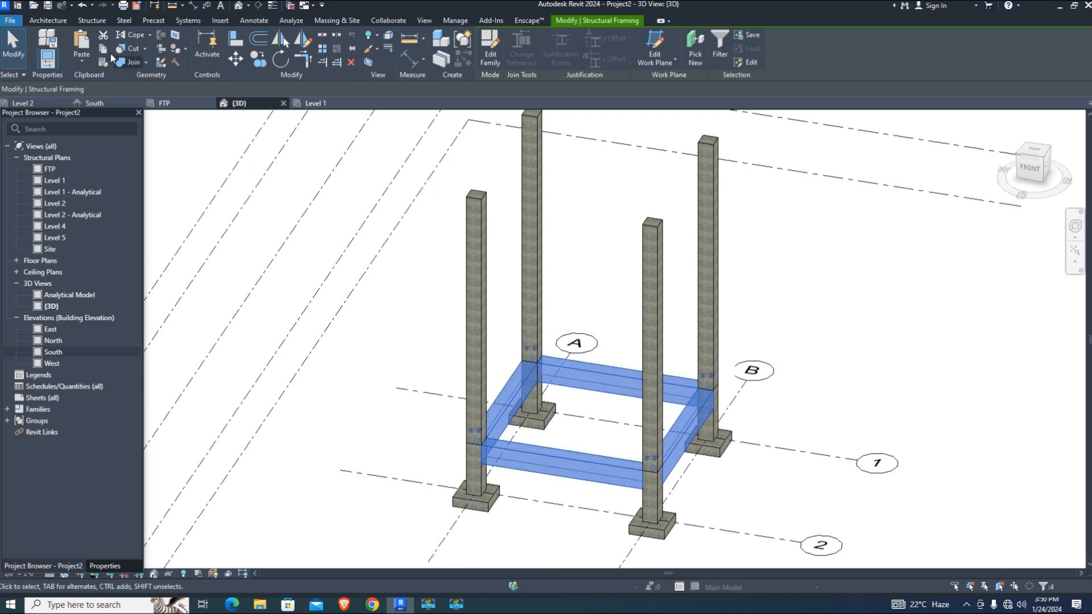
{"action": "left_click", "coordinate": [85, 62]}
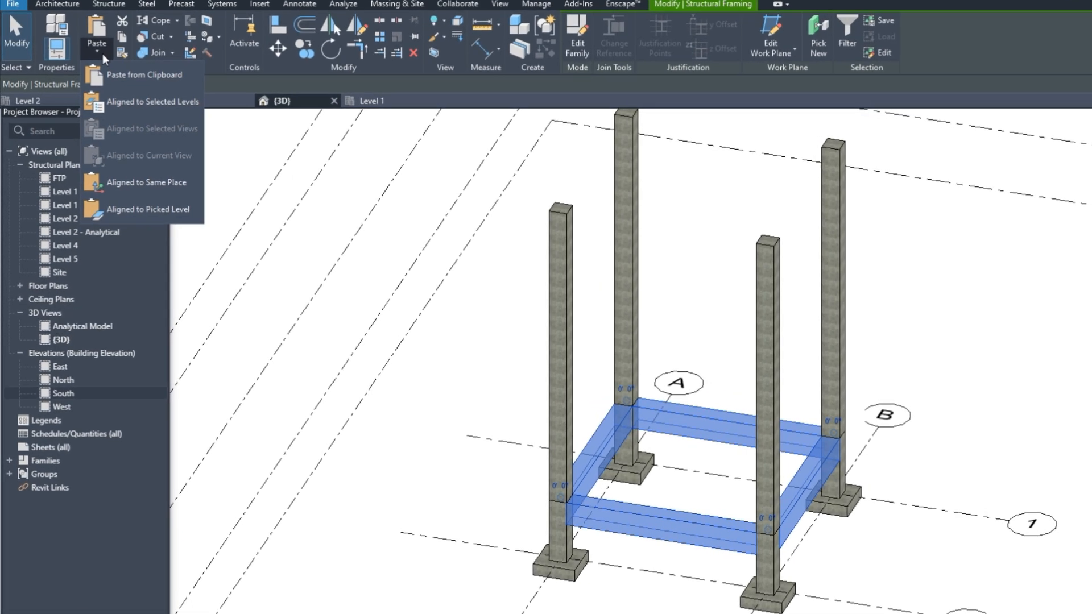
Paste the beams aligned to Level 2 and Level 4, then deselect them
{"action": "left_click", "coordinate": [153, 104]}
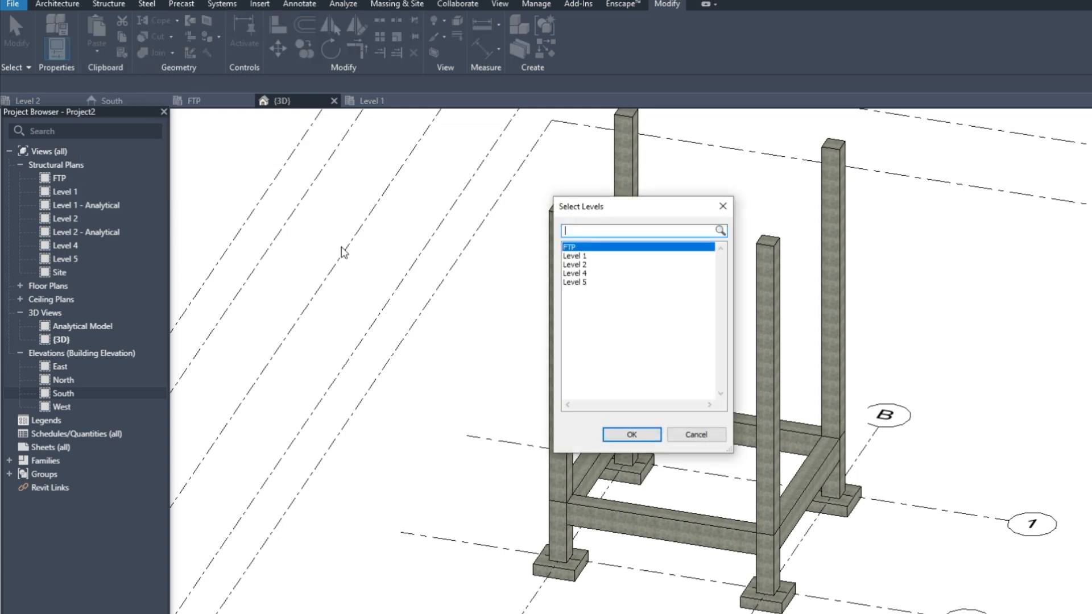
{"action": "left_click", "coordinate": [584, 265]}
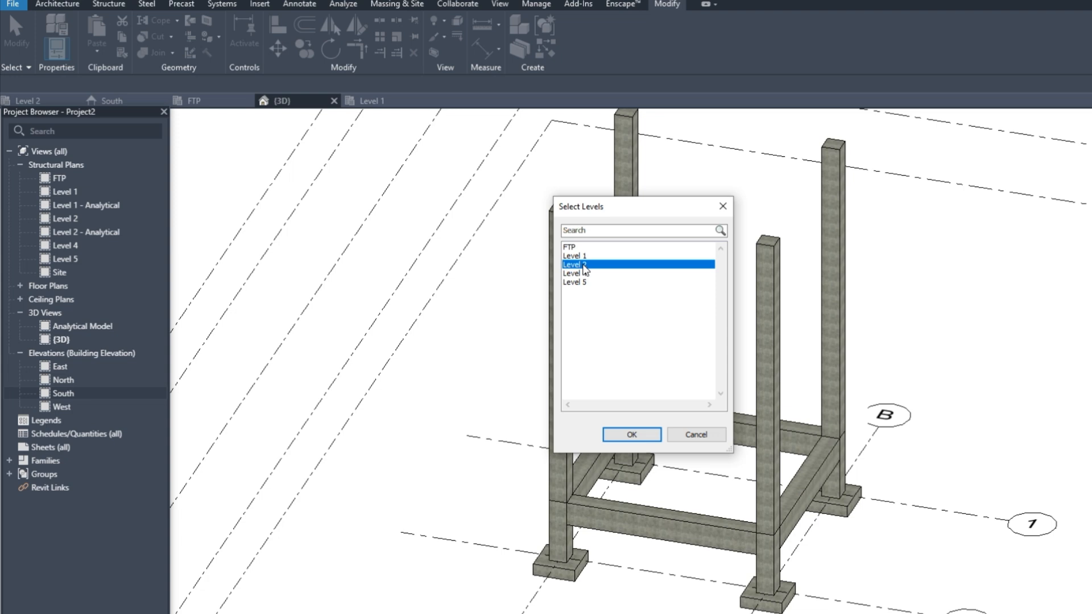
{"action": "left_click", "coordinate": [584, 274], "text": "ctrl"}
{"action": "left_click", "coordinate": [584, 282], "text": "ctrl"}
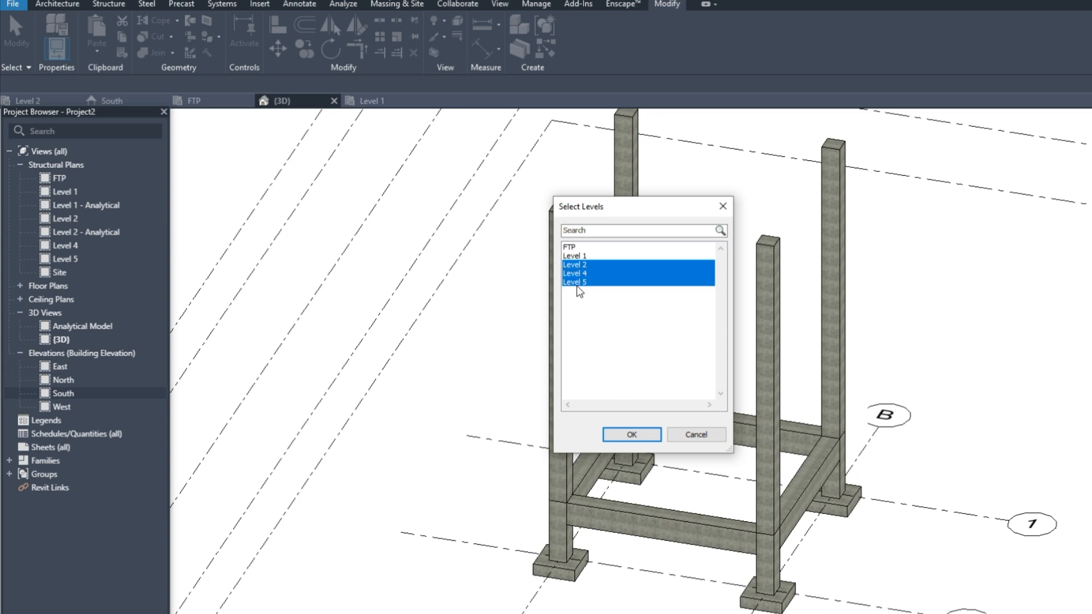
{"action": "left_click", "coordinate": [577, 283], "text": "ctrl"}
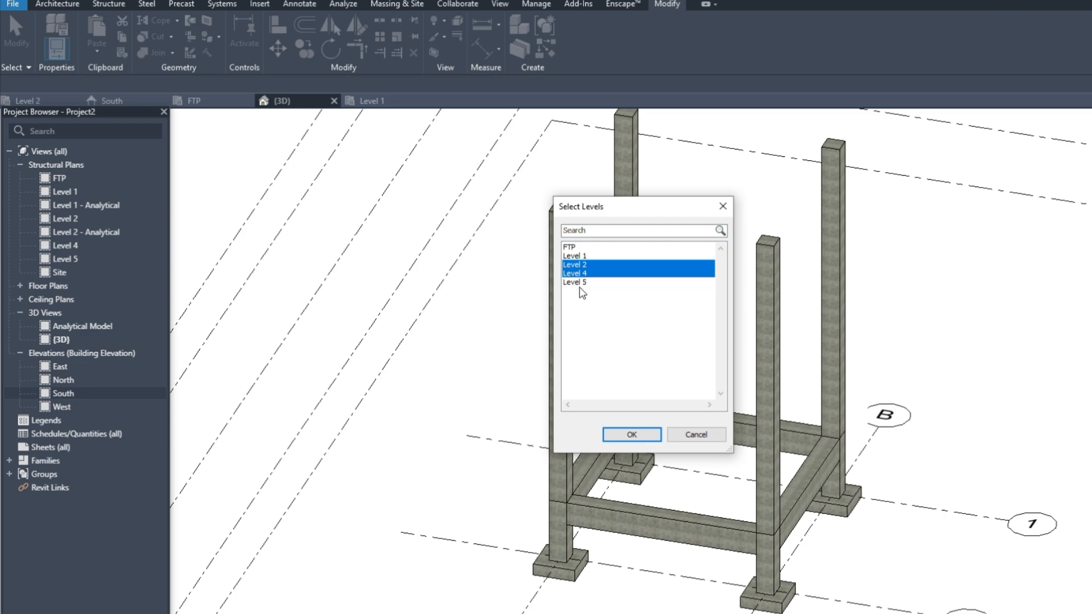
{"action": "left_click", "coordinate": [631, 434]}
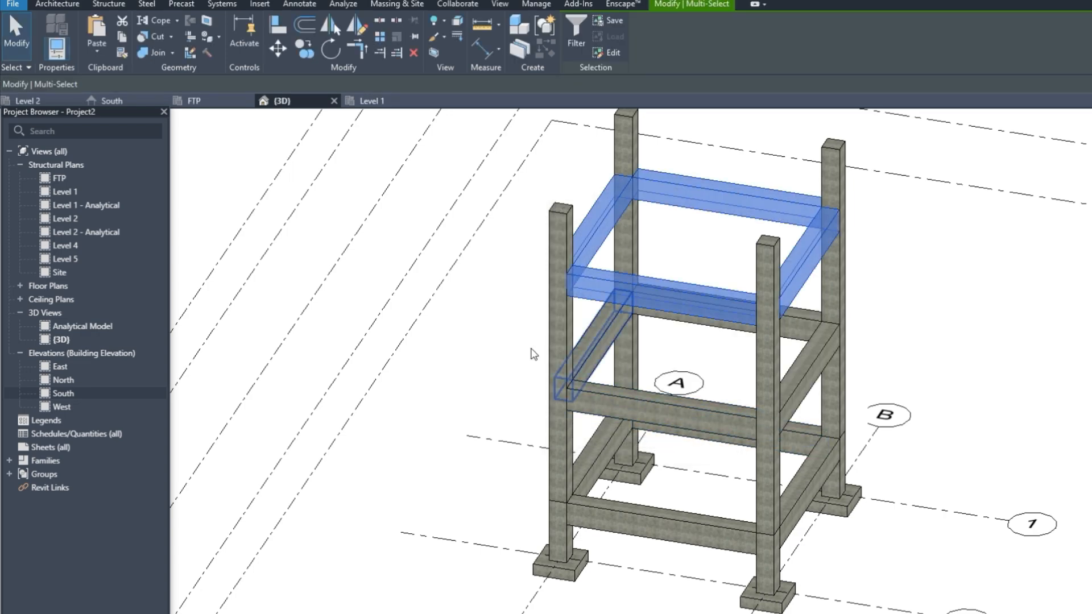
{"action": "scroll", "coordinate": [501, 339], "scroll_direction": "up", "scroll_amount": 1}
{"action": "scroll", "coordinate": [610, 373], "scroll_direction": "down", "scroll_amount": 1}
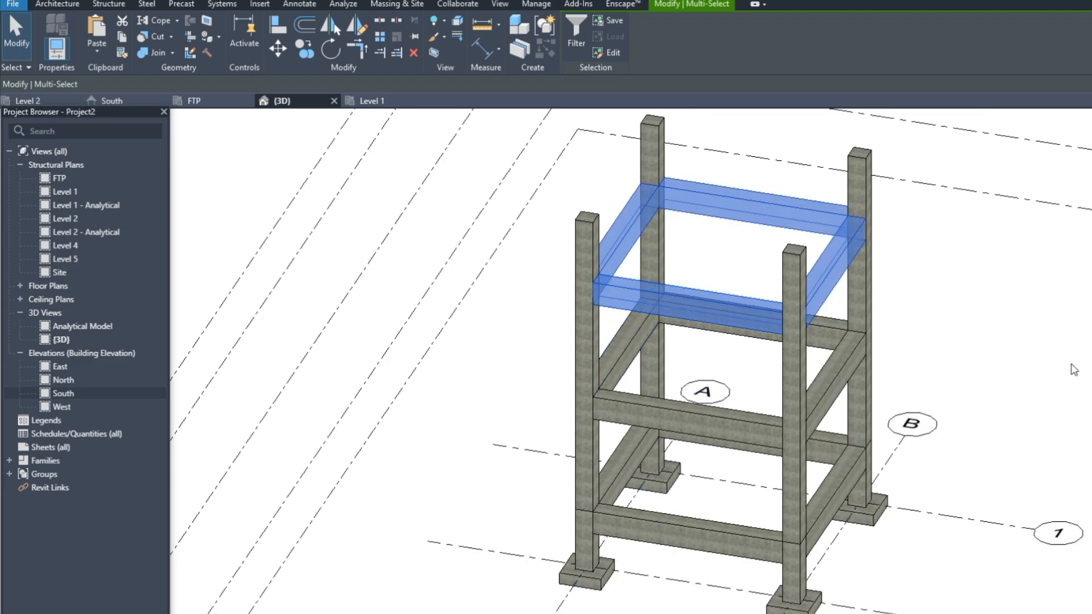
{"action": "left_click", "coordinate": [1074, 369]}
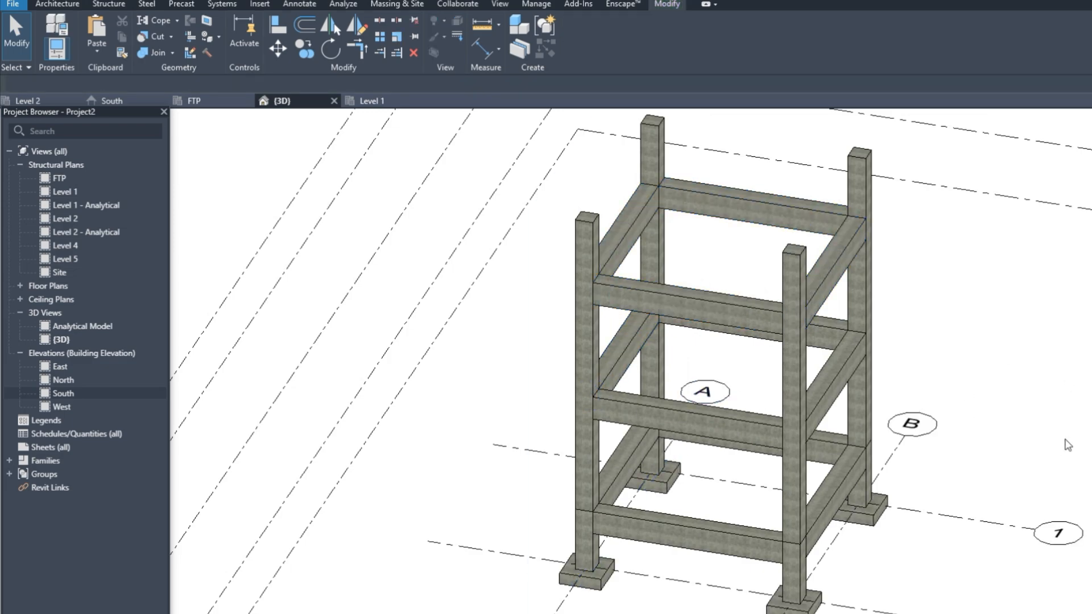
Orbit the 3D view and select the four corner columns
{"action": "middle_click_drag", "start_coordinate": [1067, 445], "coordinate": [1090, 424], "text": "shift"}
{"action": "scroll", "coordinate": [689, 452], "scroll_direction": "down", "scroll_amount": 4}
{"action": "middle_click_drag", "start_coordinate": [705, 460], "coordinate": [639, 461], "text": "shift"}
{"action": "scroll", "coordinate": [735, 452], "scroll_direction": "up", "scroll_amount": 5}
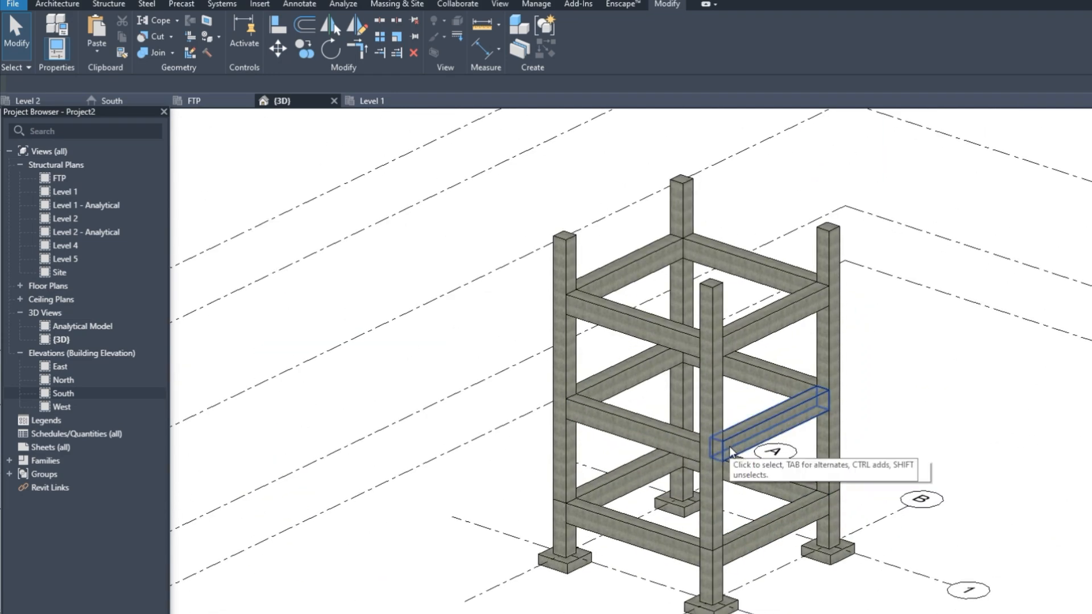
{"action": "scroll", "coordinate": [763, 526], "scroll_direction": "up", "scroll_amount": 2}
{"action": "scroll", "coordinate": [756, 504], "scroll_direction": "down", "scroll_amount": 2}
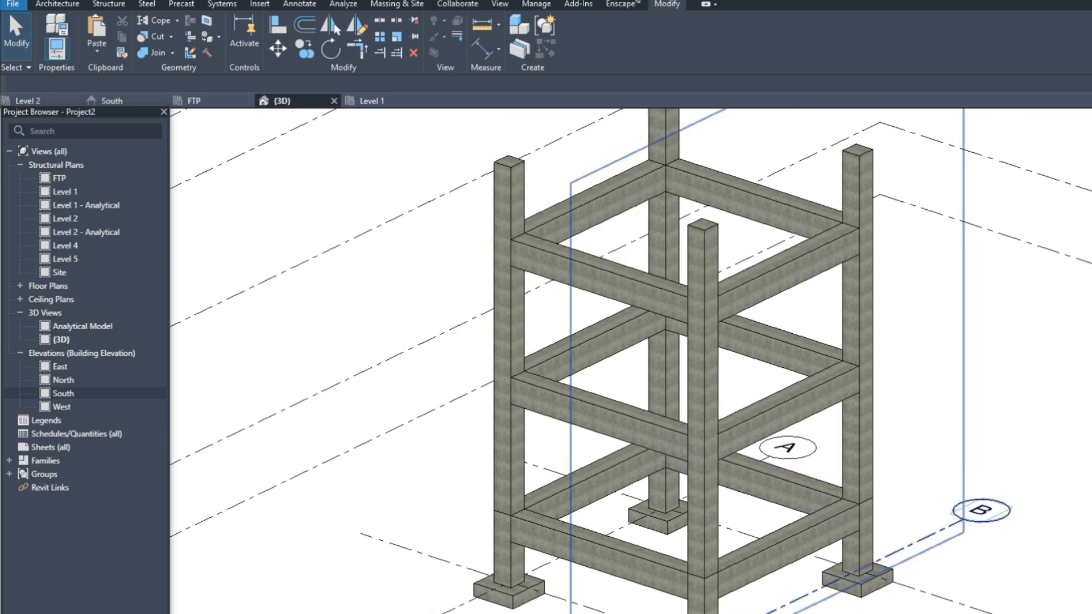
{"action": "scroll", "coordinate": [586, 263], "scroll_direction": "down", "scroll_amount": 1}
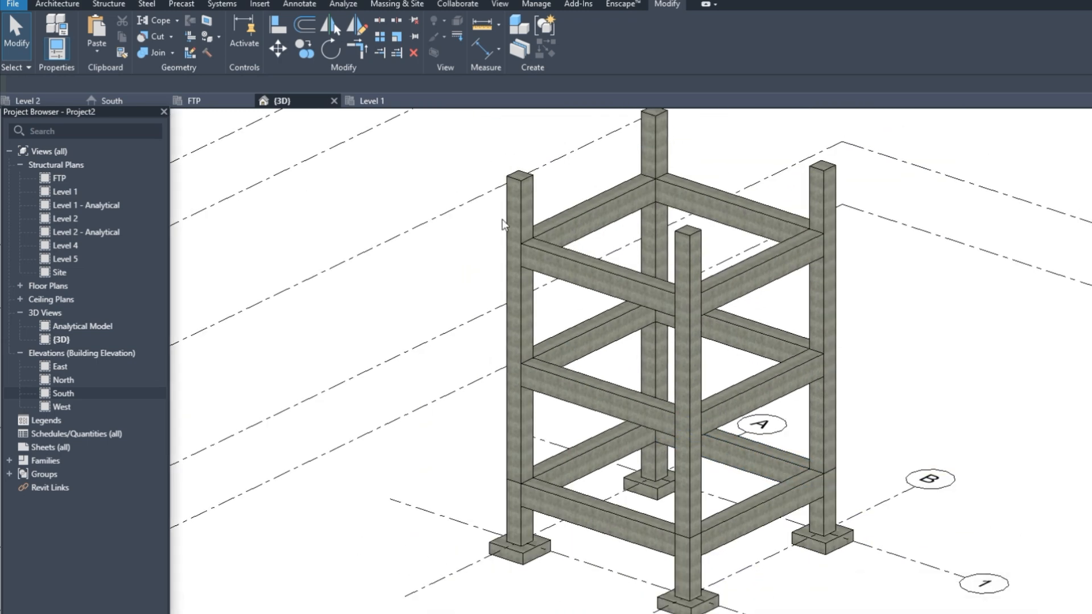
{"action": "left_click", "coordinate": [519, 216]}
{"action": "left_click", "coordinate": [654, 148], "text": "ctrl"}
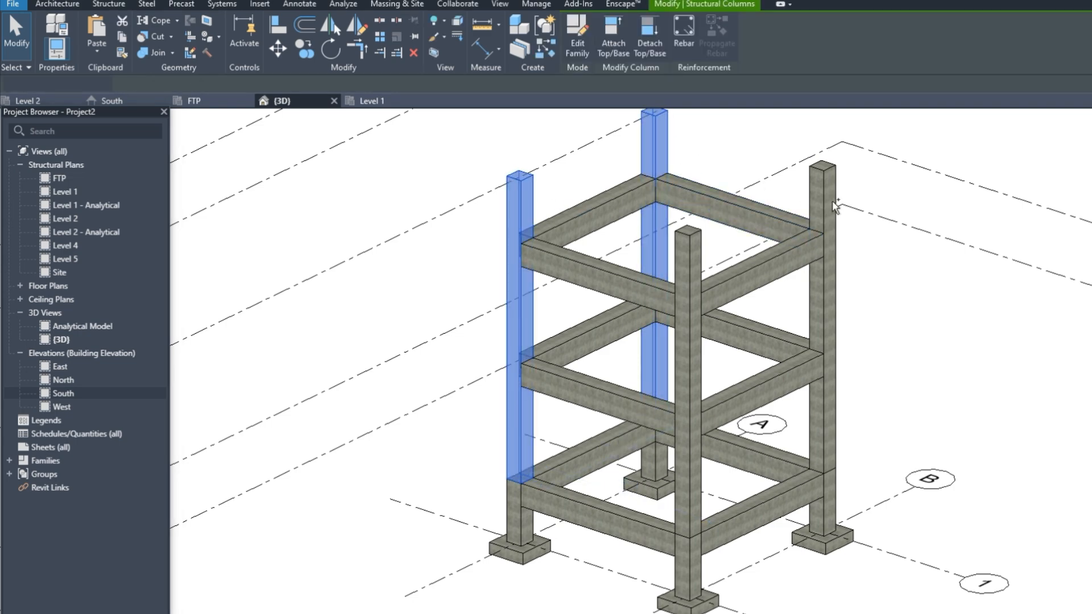
{"action": "left_click", "coordinate": [834, 206], "text": "ctrl"}
{"action": "left_click", "coordinate": [692, 390], "text": "ctrl"}
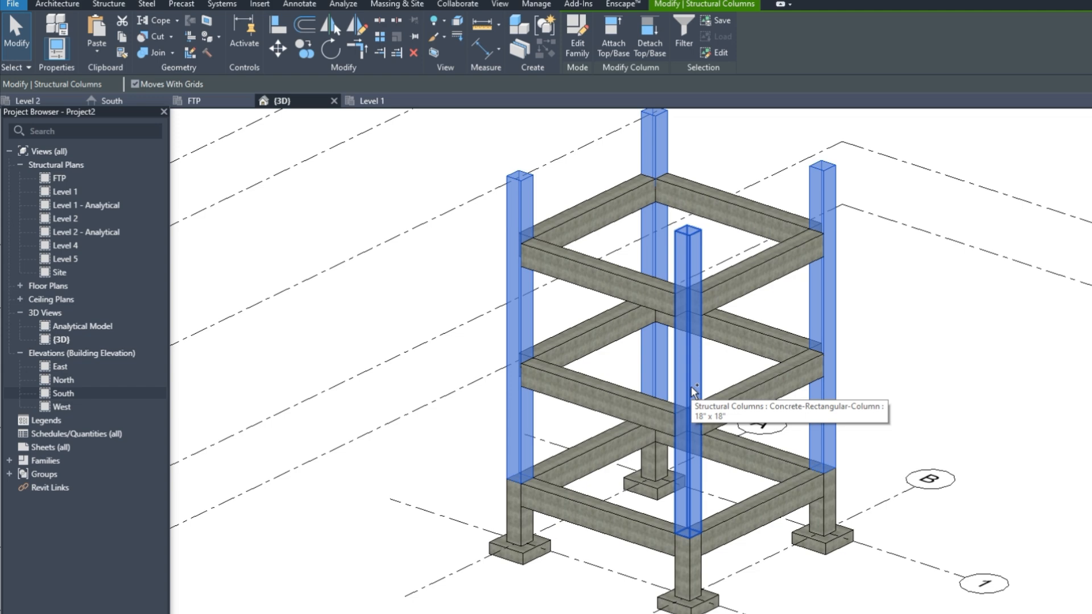
Set their Top Level to Level 2, unjoin them from the beams, and deselect
{"action": "left_click", "coordinate": [56, 613]}
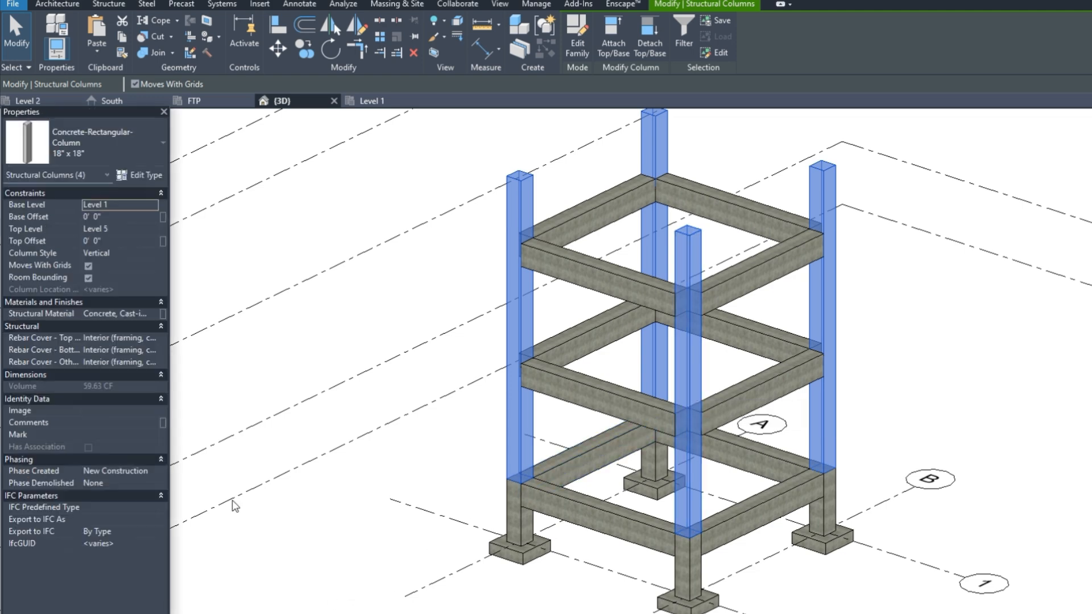
{"action": "left_click", "coordinate": [107, 231]}
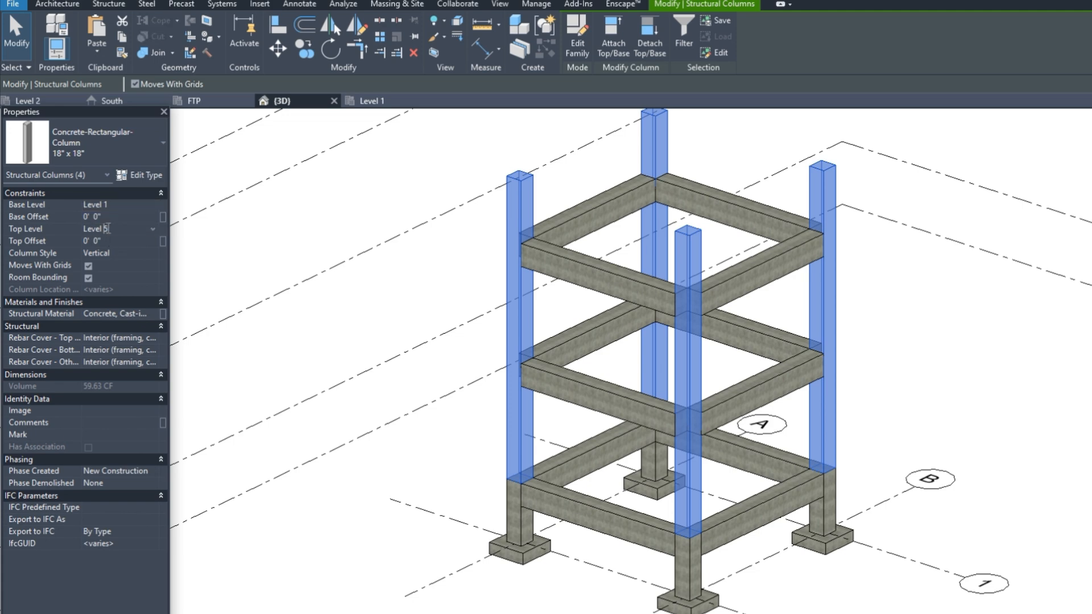
{"action": "left_click", "coordinate": [153, 230]}
{"action": "left_click", "coordinate": [108, 262]}
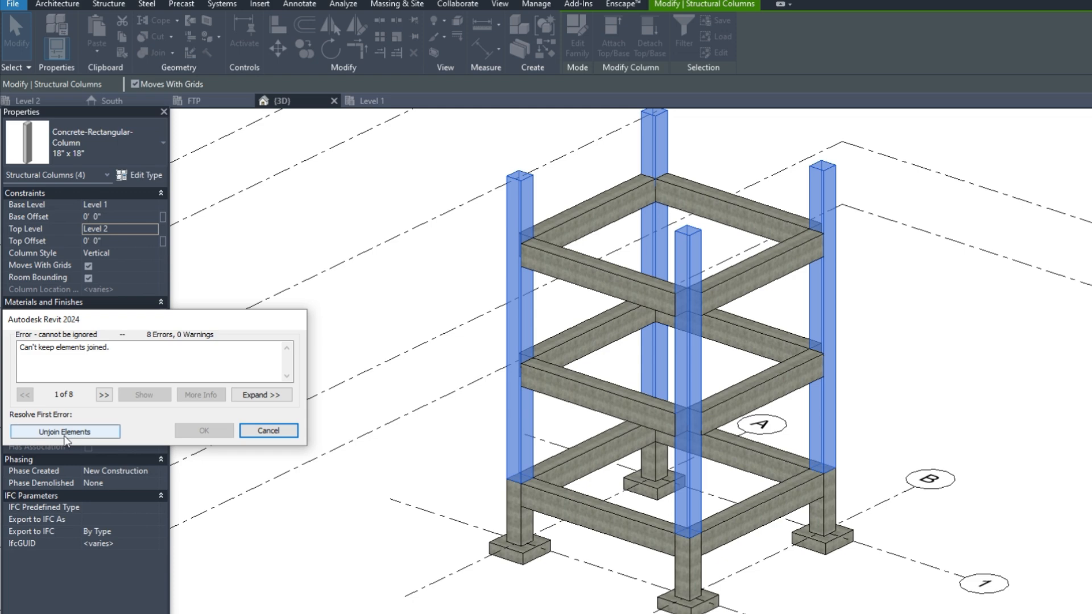
{"action": "left_click", "coordinate": [64, 432]}
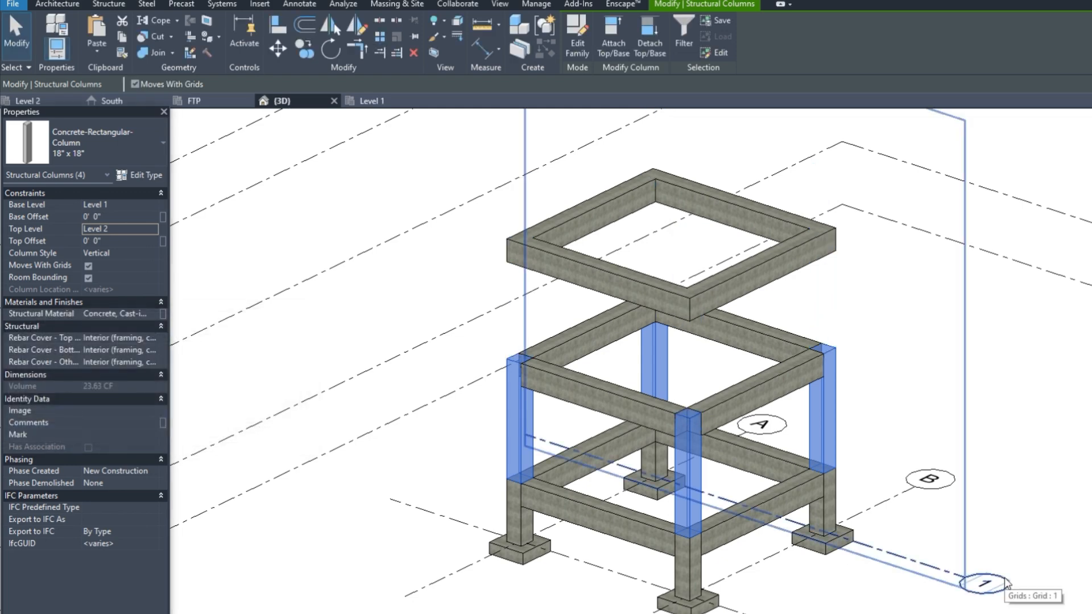
{"action": "left_click", "coordinate": [901, 373]}
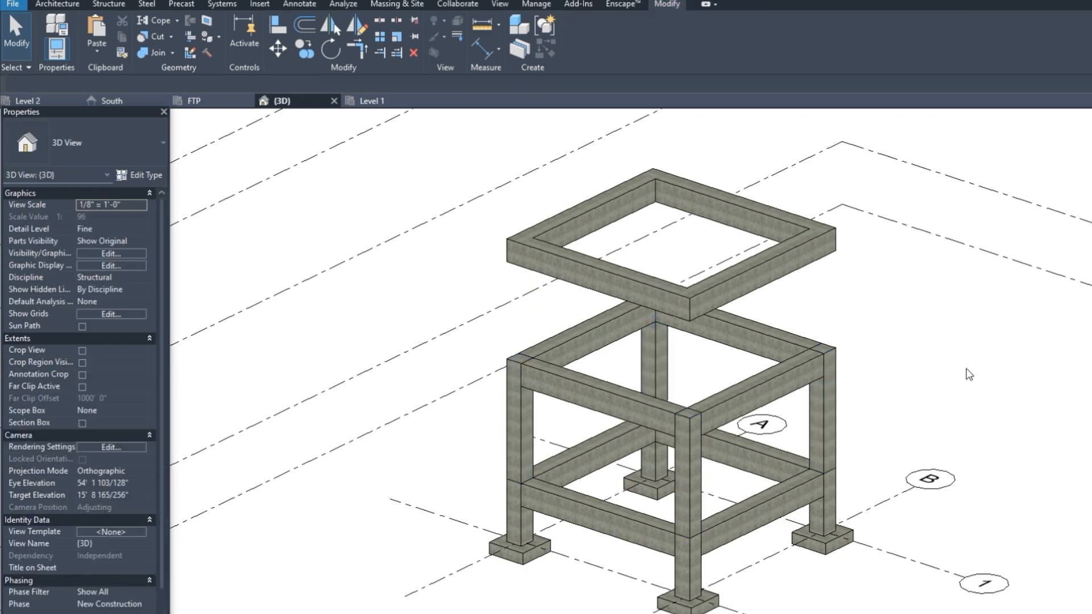
{"action": "left_click", "coordinate": [691, 463]}
{"action": "left_click", "coordinate": [527, 446], "text": "ctrl"}
{"action": "left_click", "coordinate": [655, 369], "text": "ctrl"}
{"action": "left_click", "coordinate": [851, 449], "text": "ctrl"}
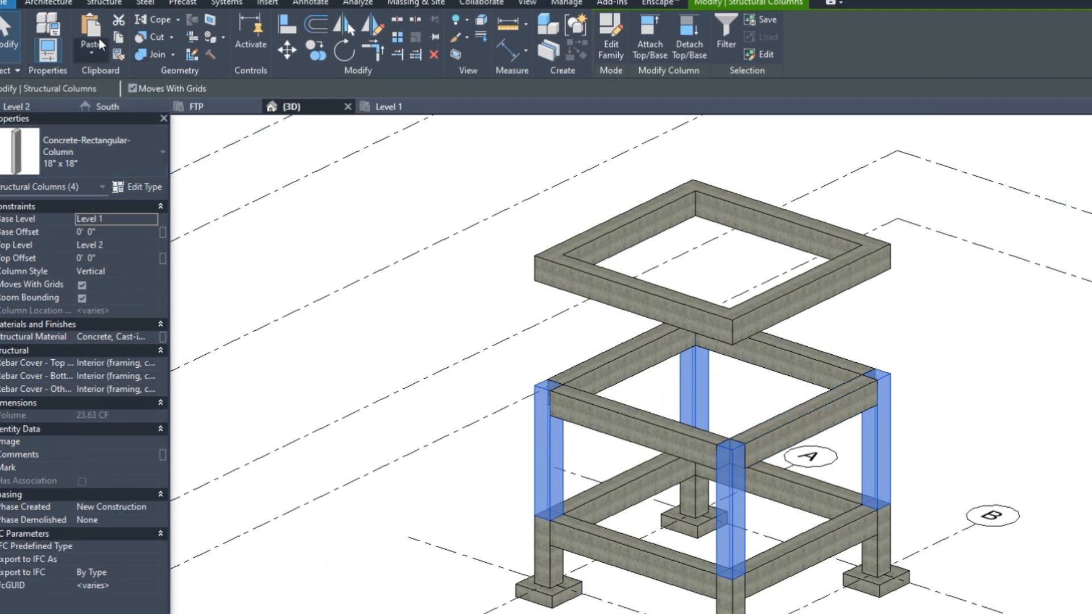
{"action": "left_click", "coordinate": [93, 54]}
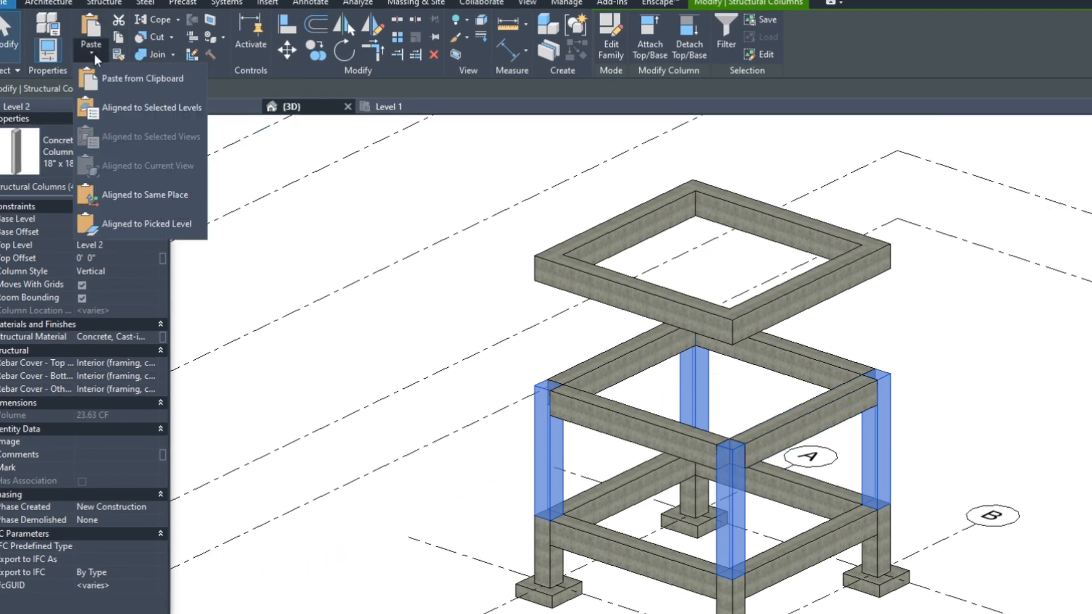
{"action": "left_click", "coordinate": [142, 109]}
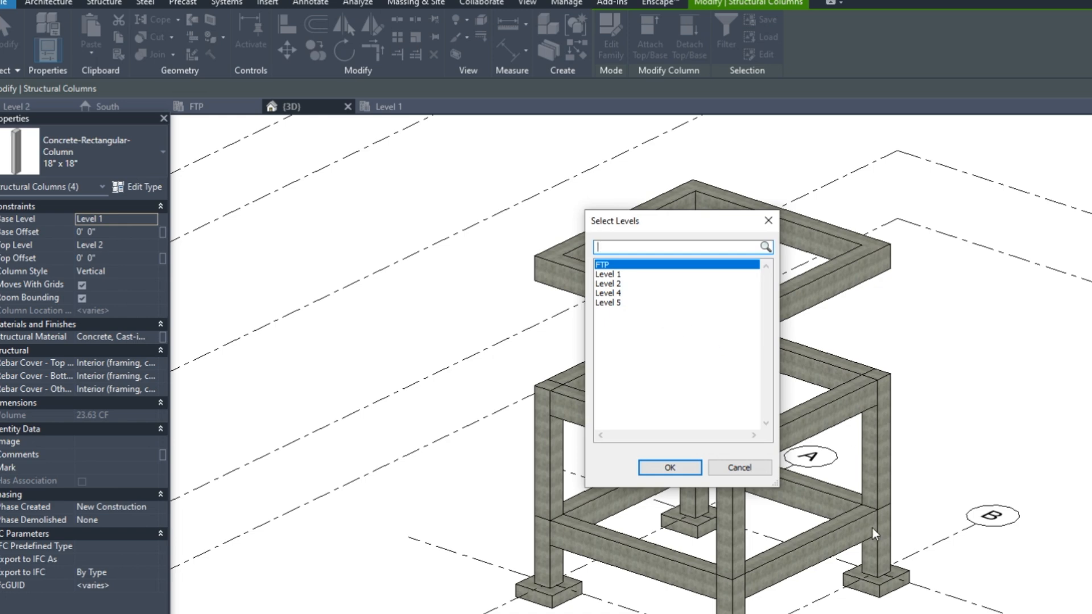
{"action": "left_click", "coordinate": [606, 293]}
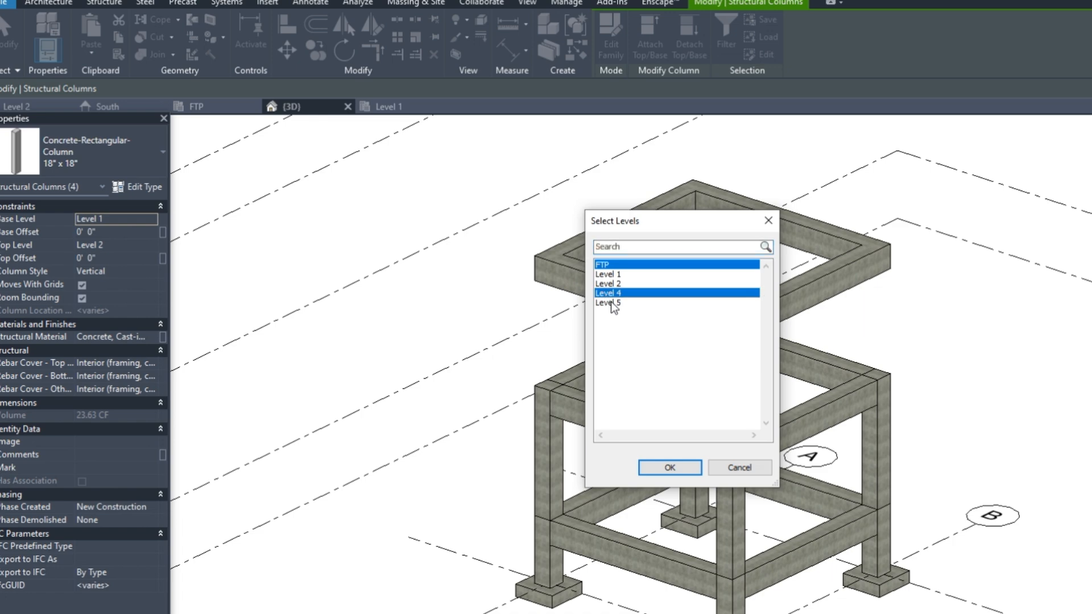
{"action": "left_click", "coordinate": [608, 303], "text": "ctrl"}
{"action": "left_click", "coordinate": [676, 468]}
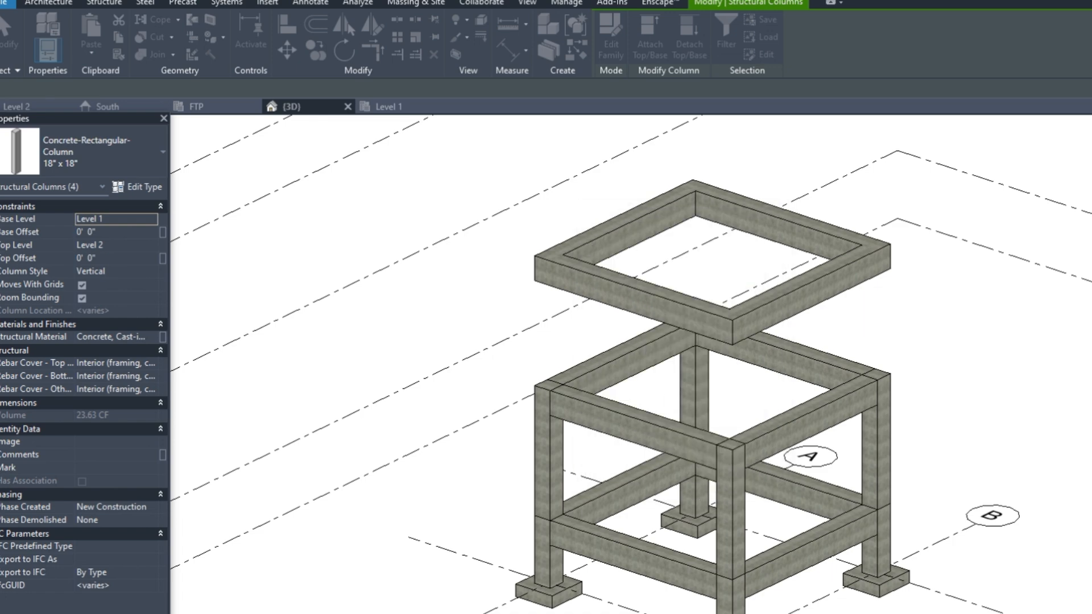
{"action": "scroll", "coordinate": [919, 434], "scroll_direction": "down", "scroll_amount": 1}
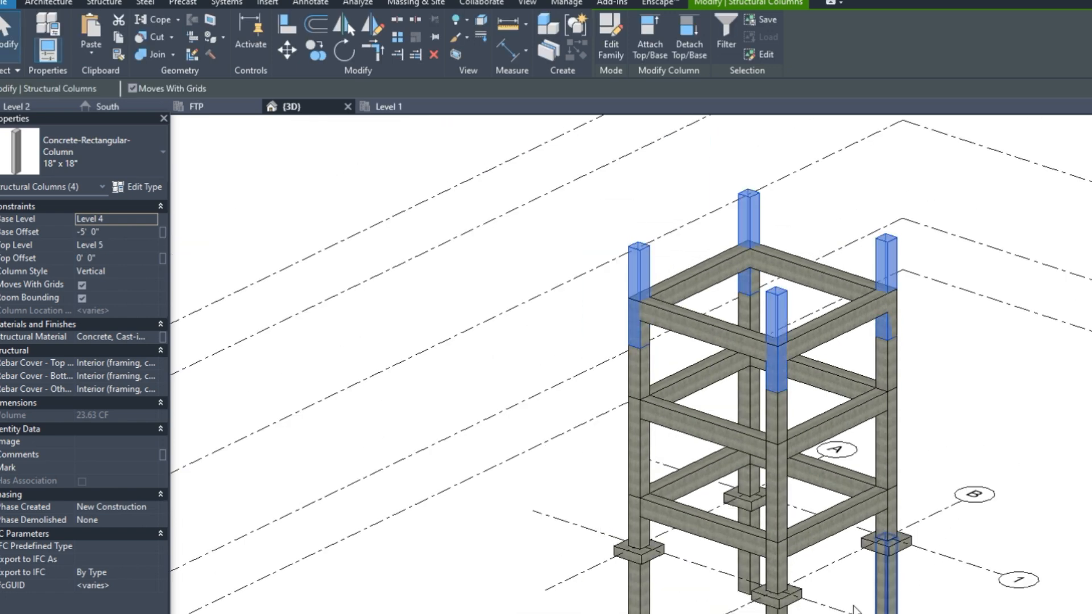
{"action": "scroll", "coordinate": [837, 608], "scroll_direction": "up", "scroll_amount": 1}
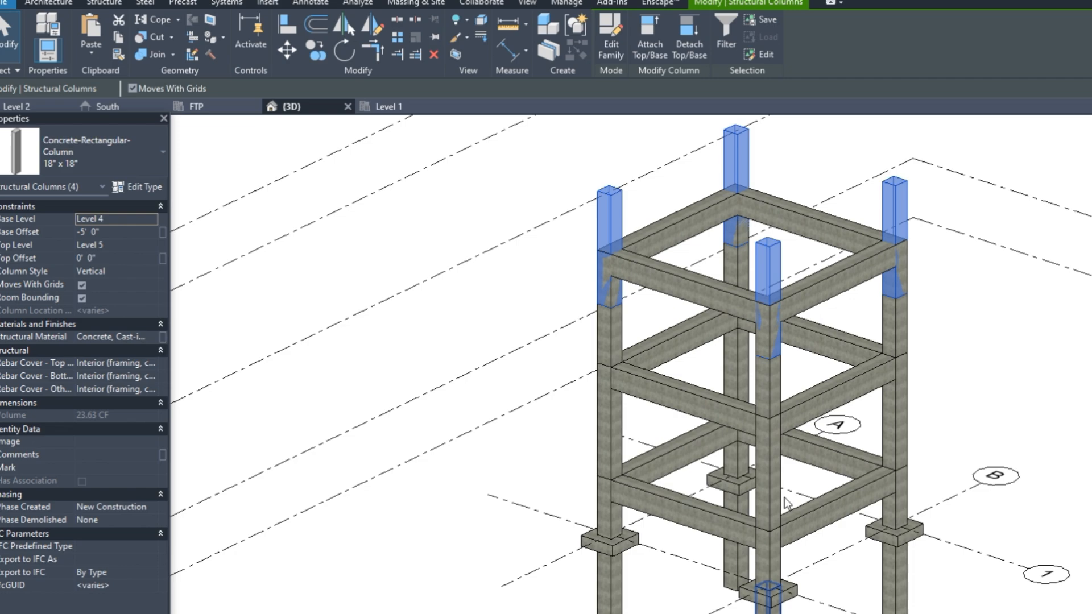
{"action": "scroll", "coordinate": [785, 323], "scroll_direction": "up", "scroll_amount": 1}
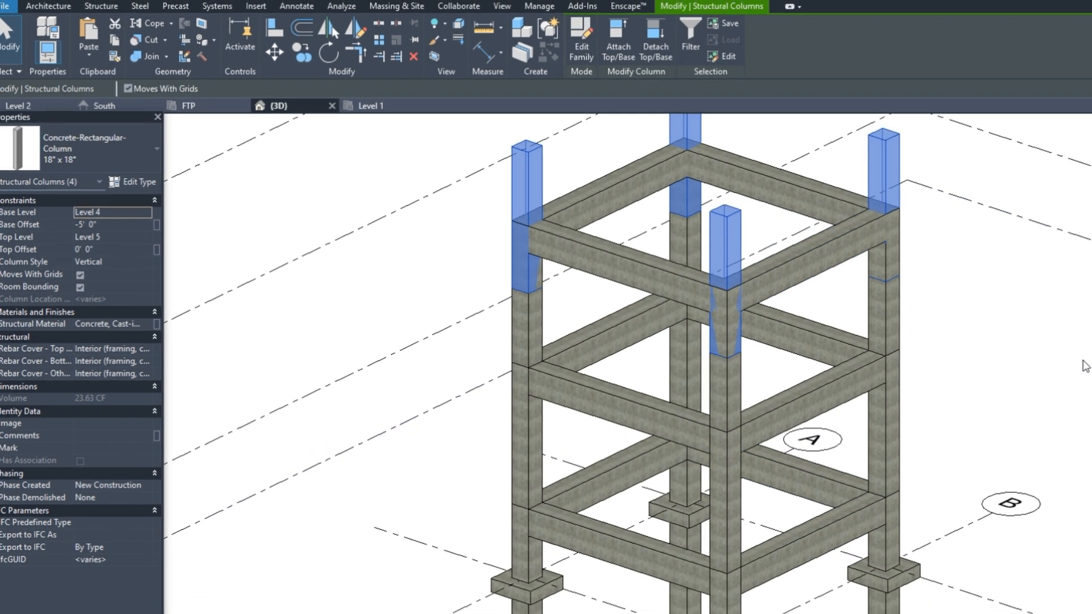
{"action": "key", "text": "ctrl+z"}
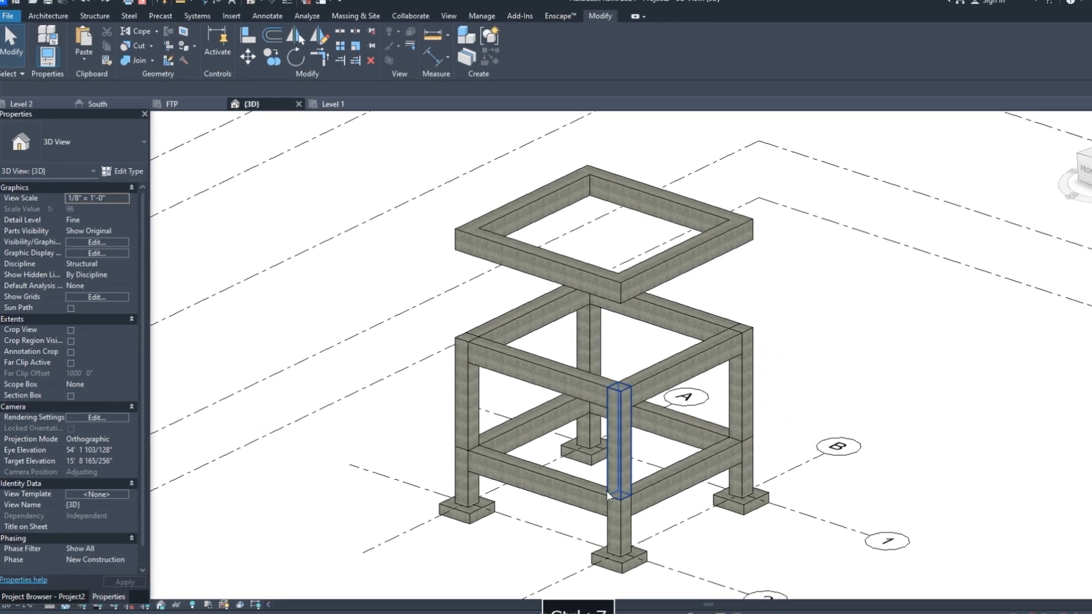
Select the four columns and paste them aligned to Level 4
{"action": "left_click", "coordinate": [622, 468]}
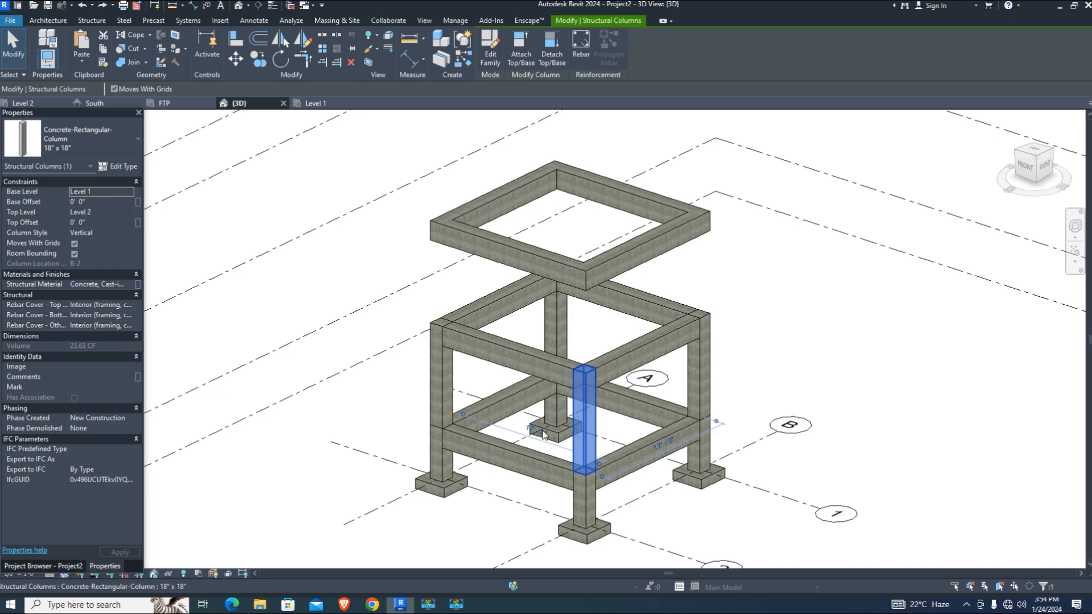
{"action": "left_click", "coordinate": [442, 393], "text": "ctrl"}
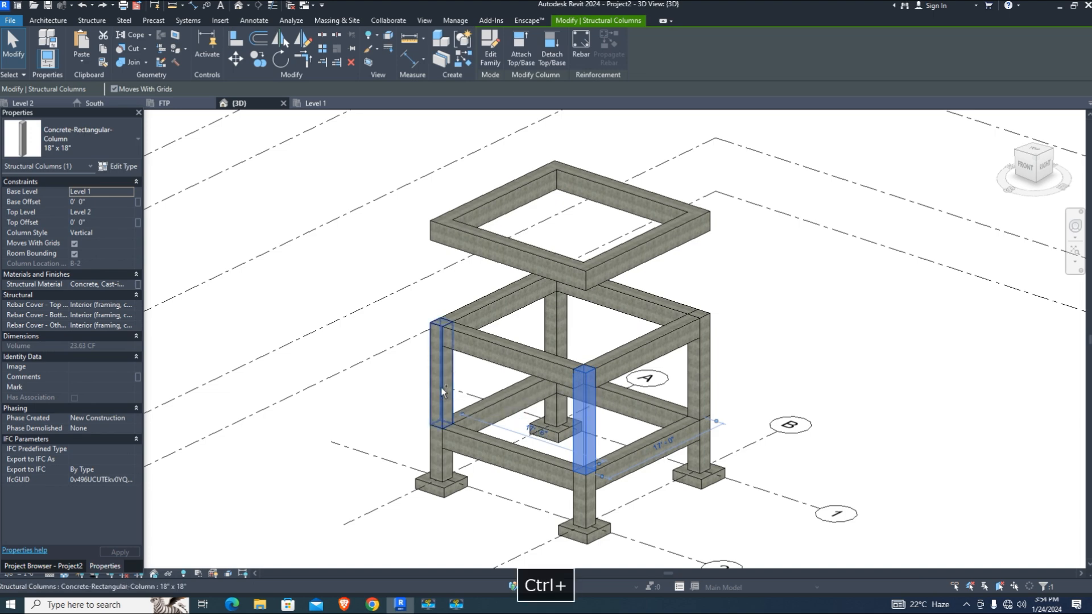
{"action": "left_click", "coordinate": [560, 321], "text": "ctrl"}
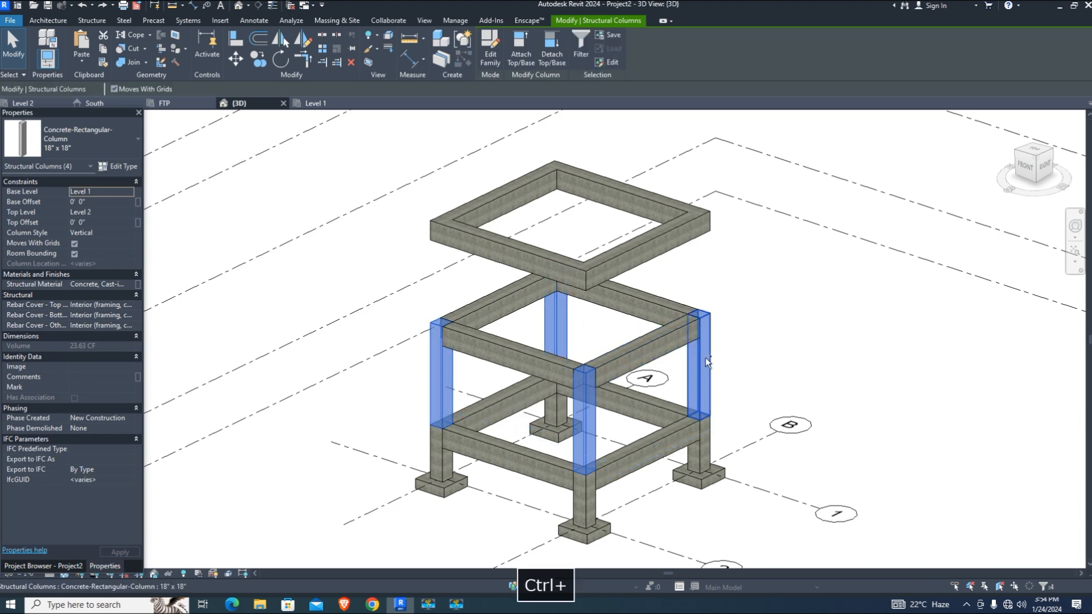
{"action": "left_click", "coordinate": [698, 366], "text": "ctrl"}
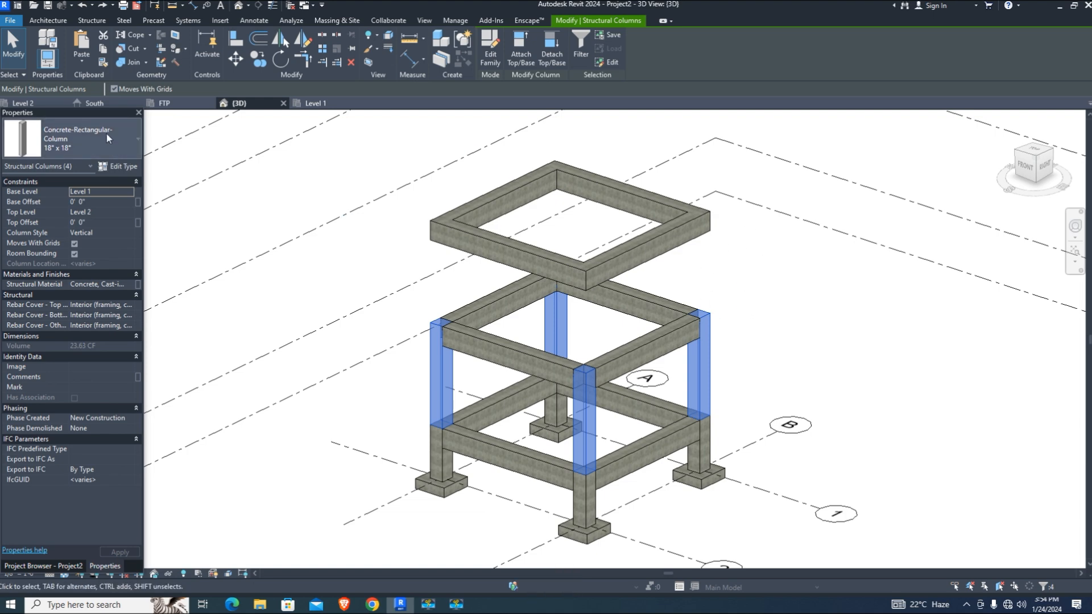
{"action": "left_click", "coordinate": [90, 60]}
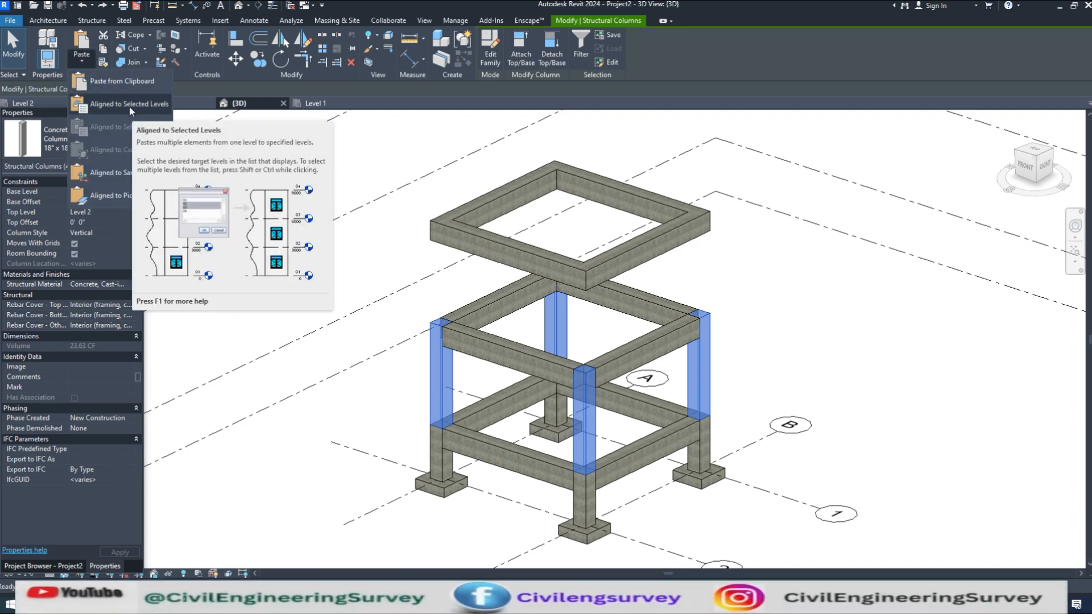
{"action": "left_click", "coordinate": [129, 106]}
{"action": "left_click_drag", "start_coordinate": [667, 199], "coordinate": [841, 170]}
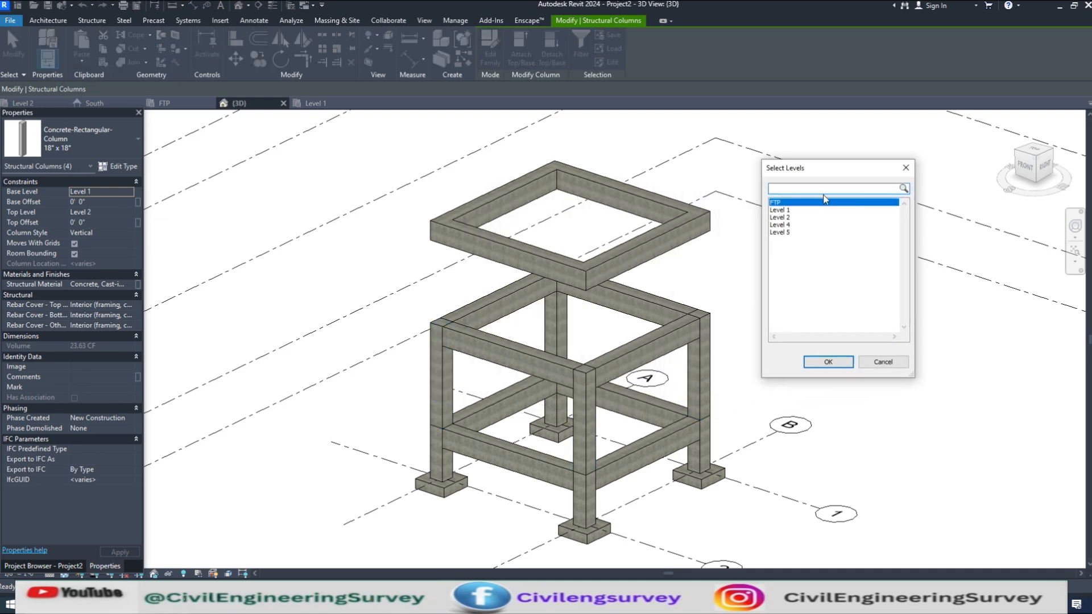
{"action": "left_click", "coordinate": [789, 226]}
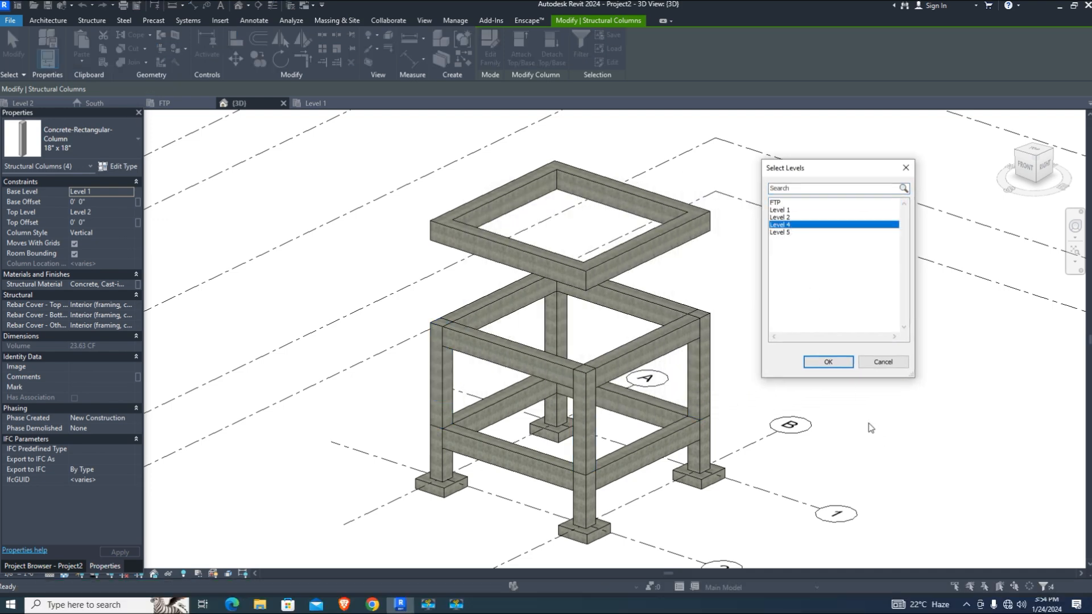
{"action": "left_click", "coordinate": [828, 362]}
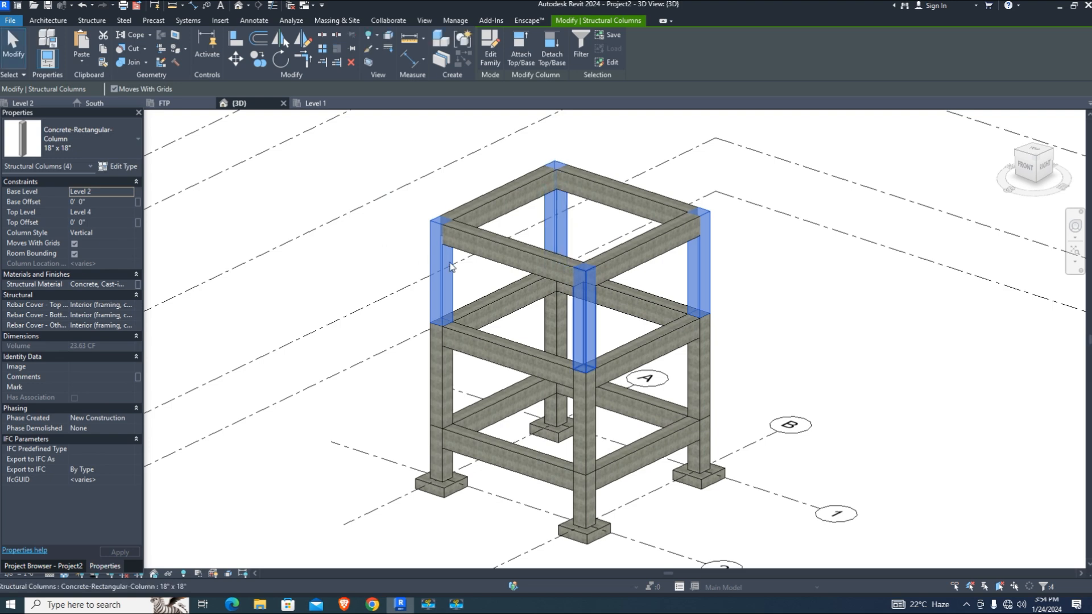
{"action": "scroll", "coordinate": [600, 295], "scroll_direction": "up", "scroll_amount": 2}
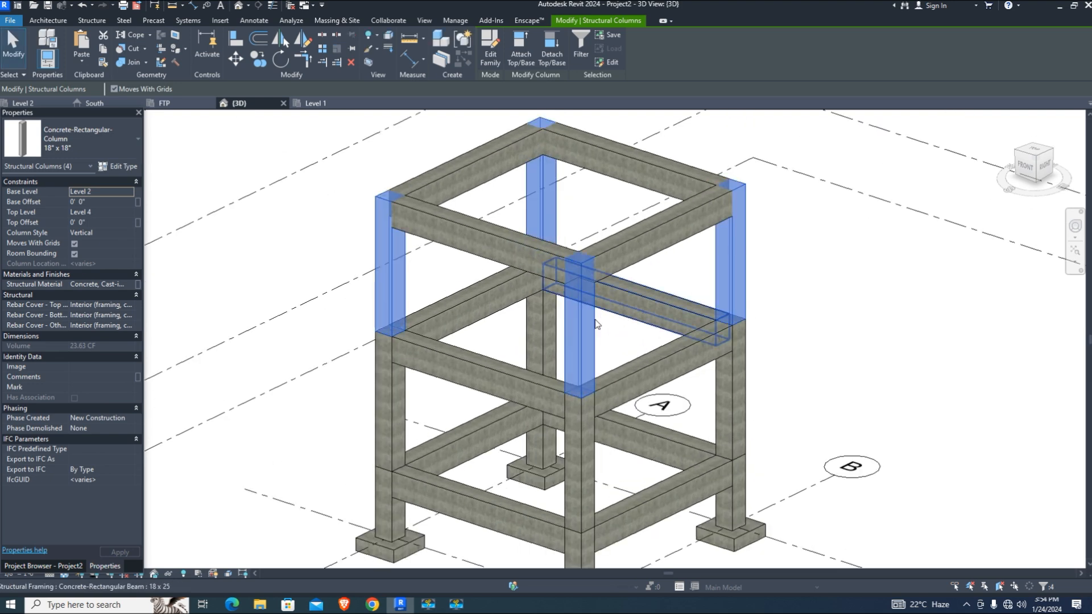
Paste the columns again aligned to Level 5
{"action": "left_click", "coordinate": [83, 58]}
{"action": "left_click", "coordinate": [117, 104]}
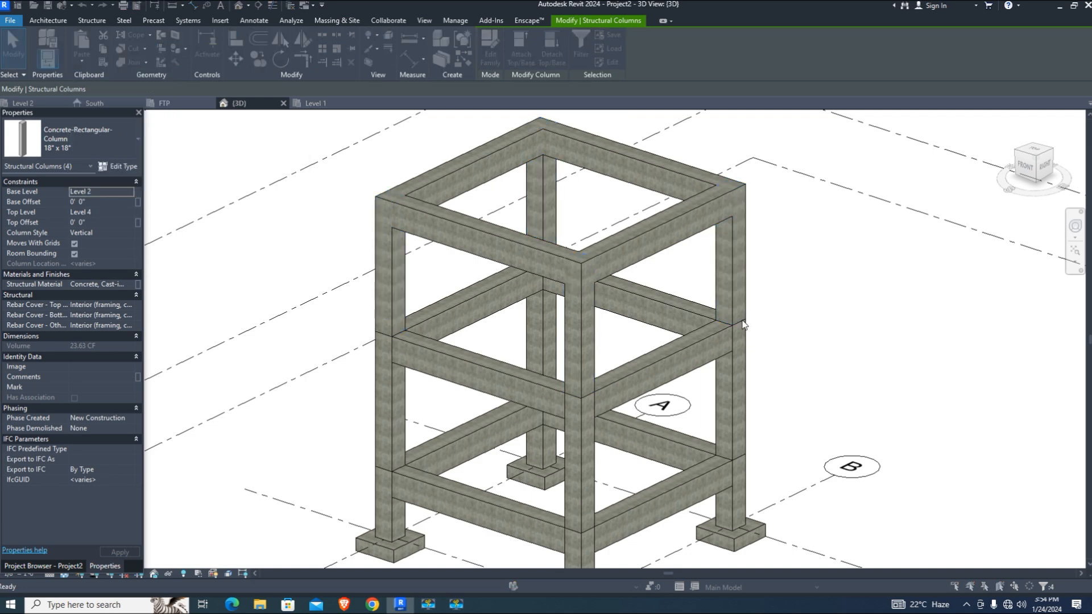
{"action": "left_click", "coordinate": [780, 232]}
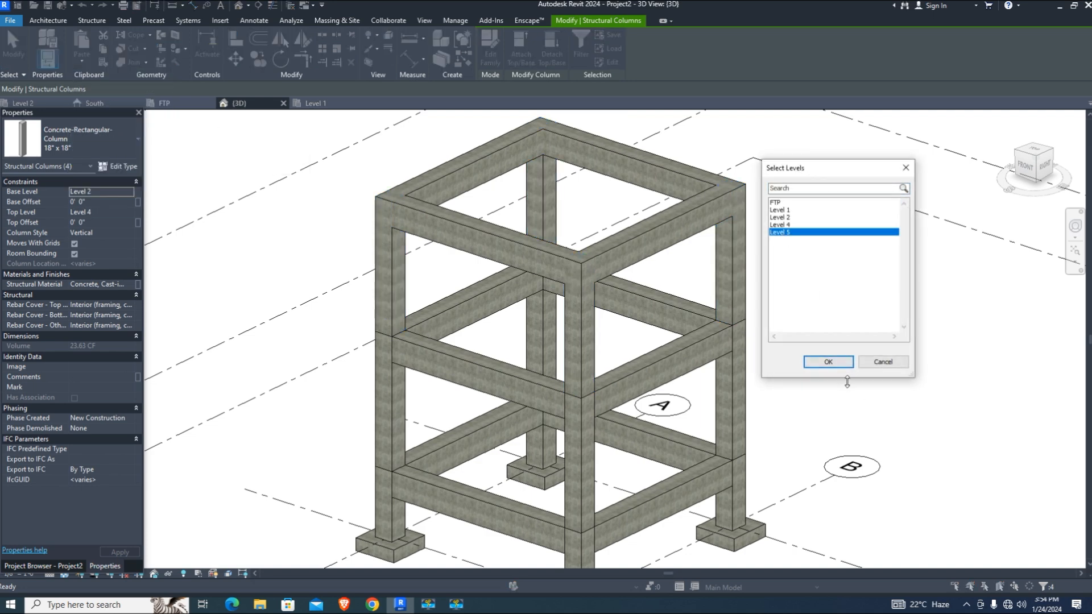
{"action": "left_click", "coordinate": [828, 361]}
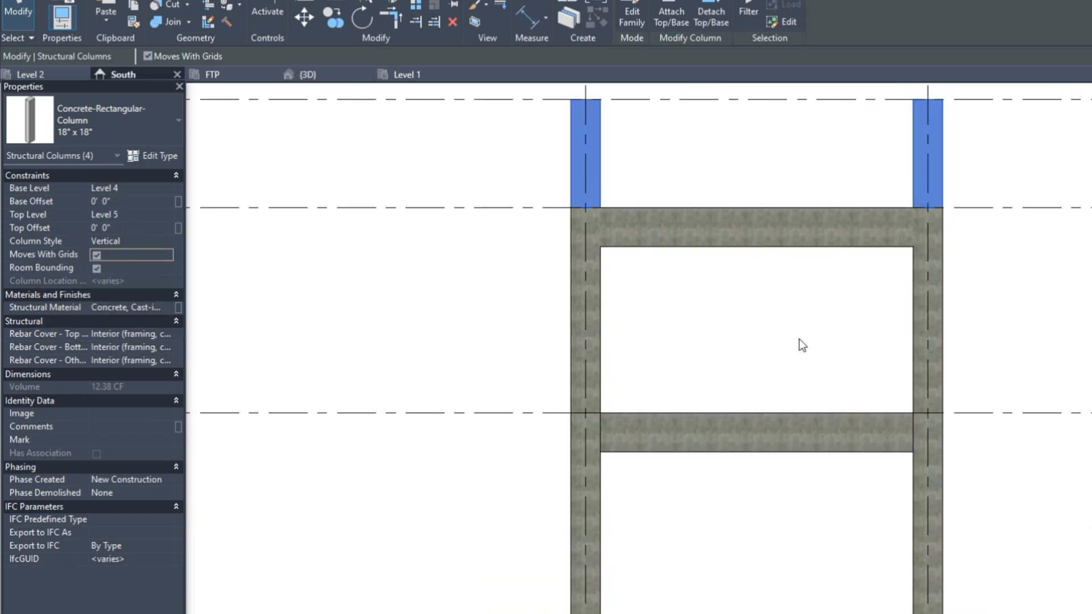
Select the lower columns in the South elevation to check their base and top levels
{"action": "scroll", "coordinate": [799, 339], "scroll_direction": "down", "scroll_amount": 3}
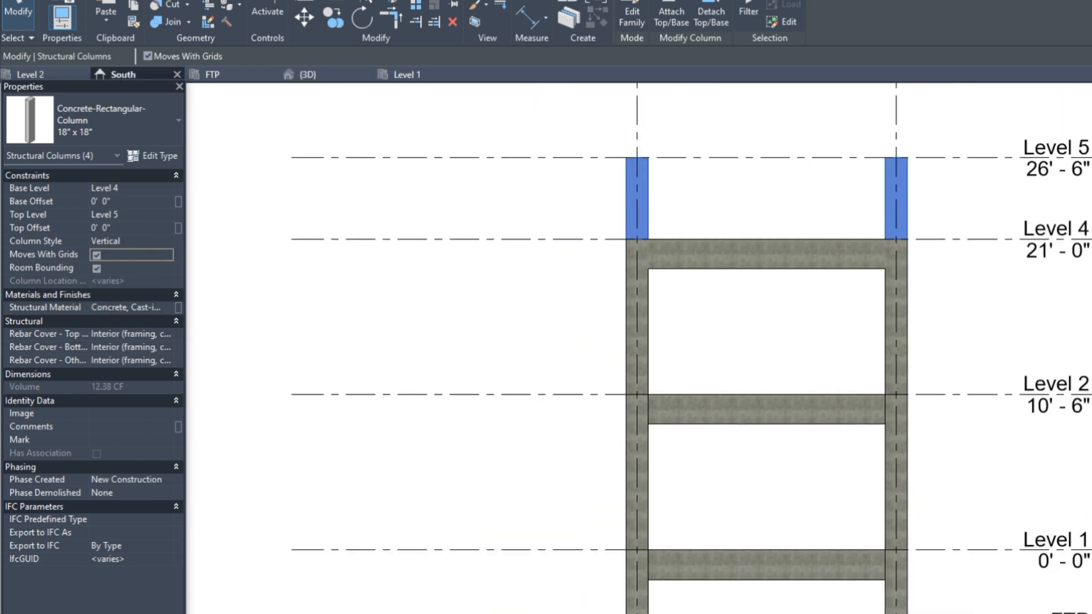
{"action": "left_click", "coordinate": [743, 309]}
{"action": "scroll", "coordinate": [582, 452], "scroll_direction": "up", "scroll_amount": 2}
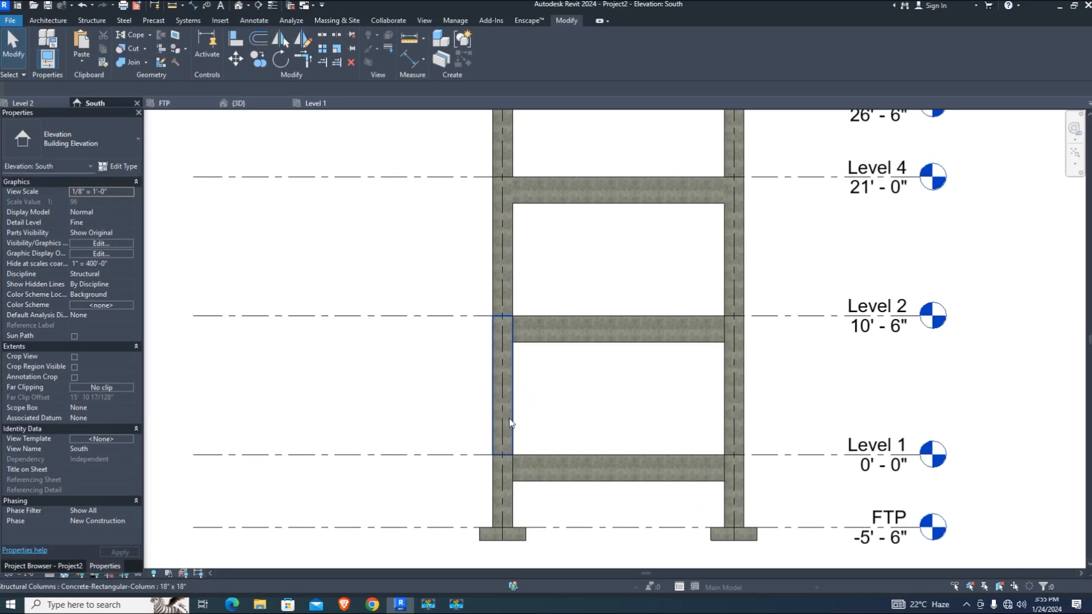
{"action": "left_click", "coordinate": [510, 419]}
{"action": "left_click", "coordinate": [724, 423]}
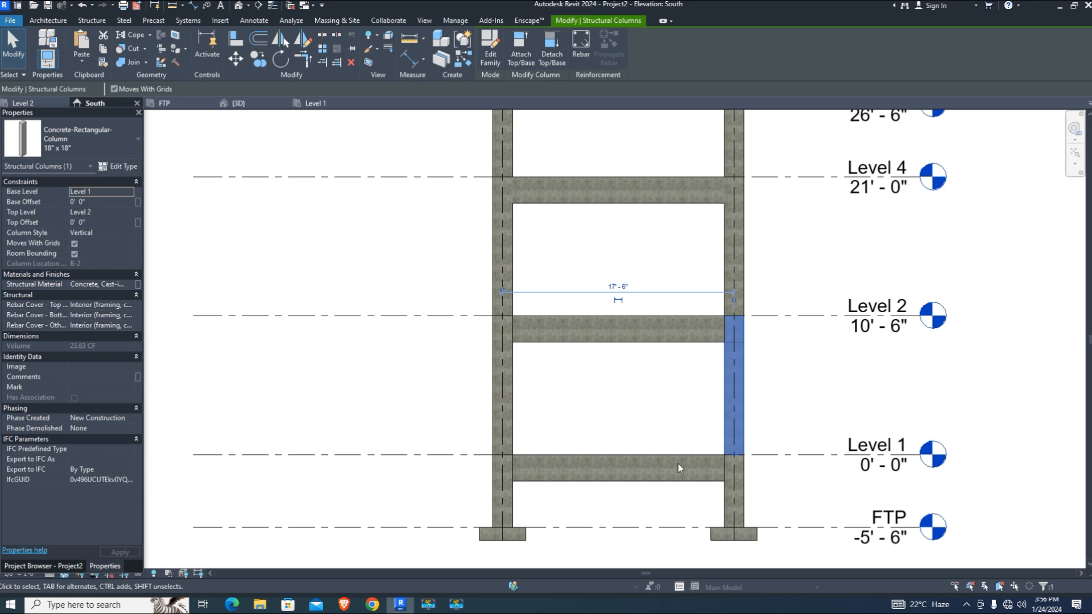
{"action": "left_click", "coordinate": [617, 353]}
Zoom and pan around the South elevation to review the columns and levels
{"action": "scroll", "coordinate": [588, 410], "scroll_direction": "up", "scroll_amount": 2}
{"action": "scroll", "coordinate": [499, 368], "scroll_direction": "down", "scroll_amount": 3}
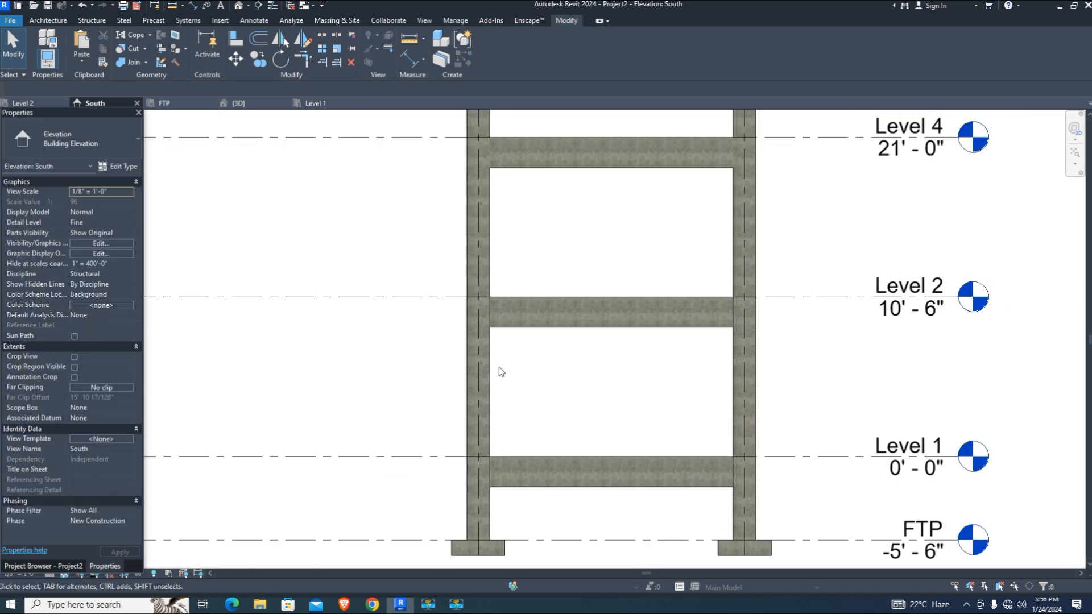
{"action": "scroll", "coordinate": [521, 443], "scroll_direction": "up", "scroll_amount": 2}
{"action": "middle_click_drag", "start_coordinate": [563, 485], "coordinate": [545, 496]}
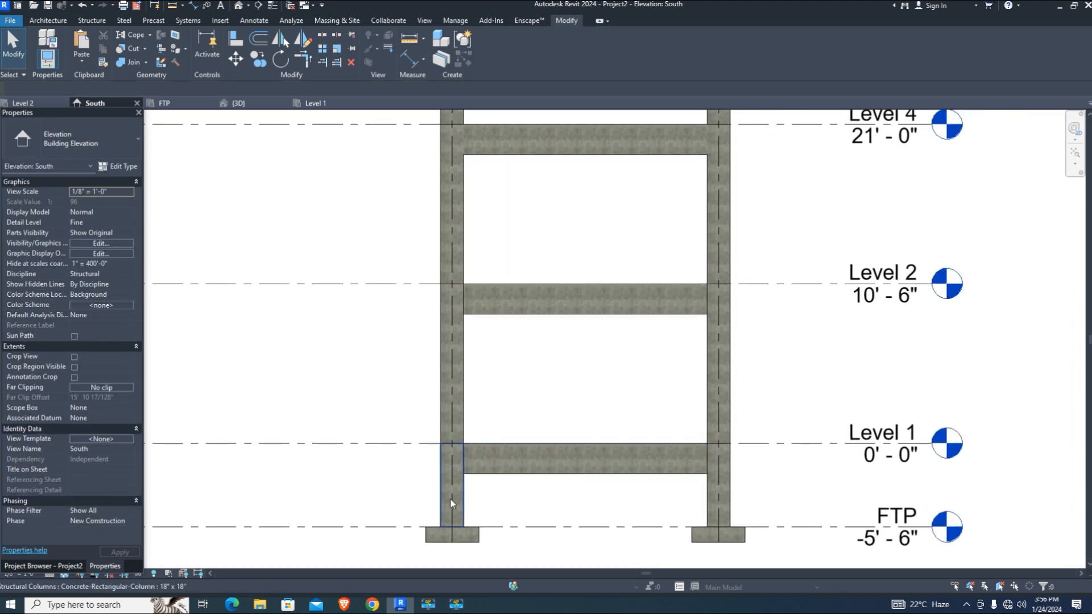
{"action": "scroll", "coordinate": [449, 550], "scroll_direction": "up", "scroll_amount": 2}
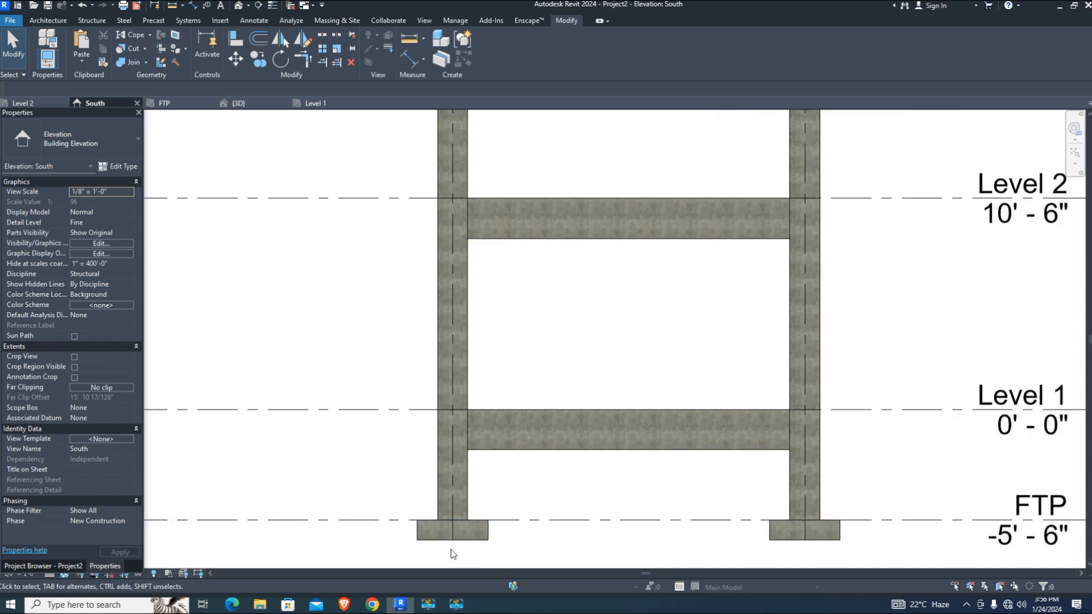
{"action": "scroll", "coordinate": [453, 552], "scroll_direction": "down", "scroll_amount": 3}
{"action": "scroll", "coordinate": [514, 316], "scroll_direction": "up", "scroll_amount": 1}
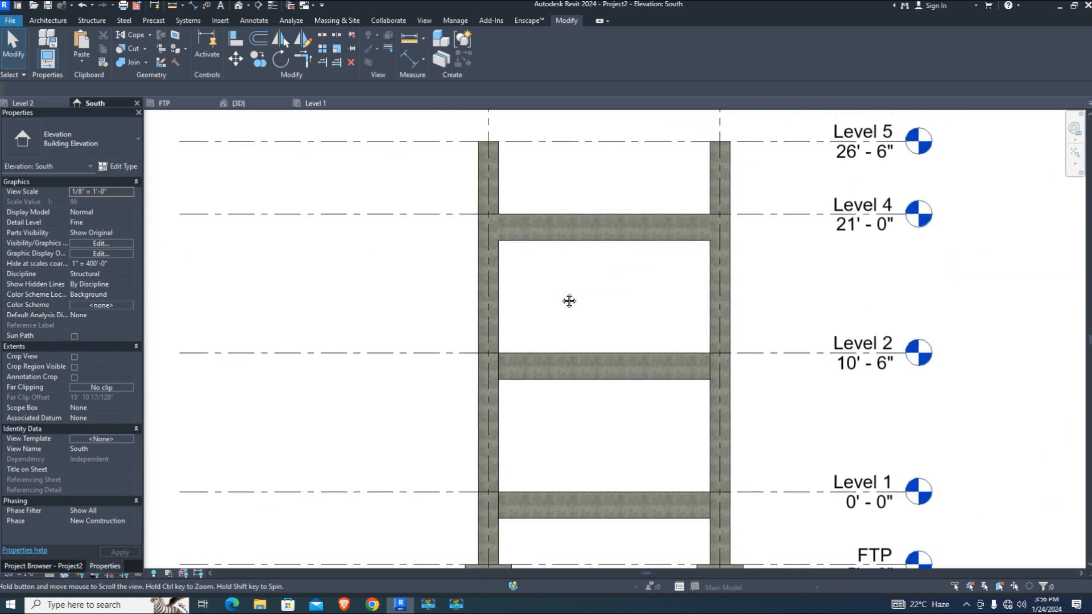
{"action": "scroll", "coordinate": [531, 292], "scroll_direction": "down", "scroll_amount": 2}
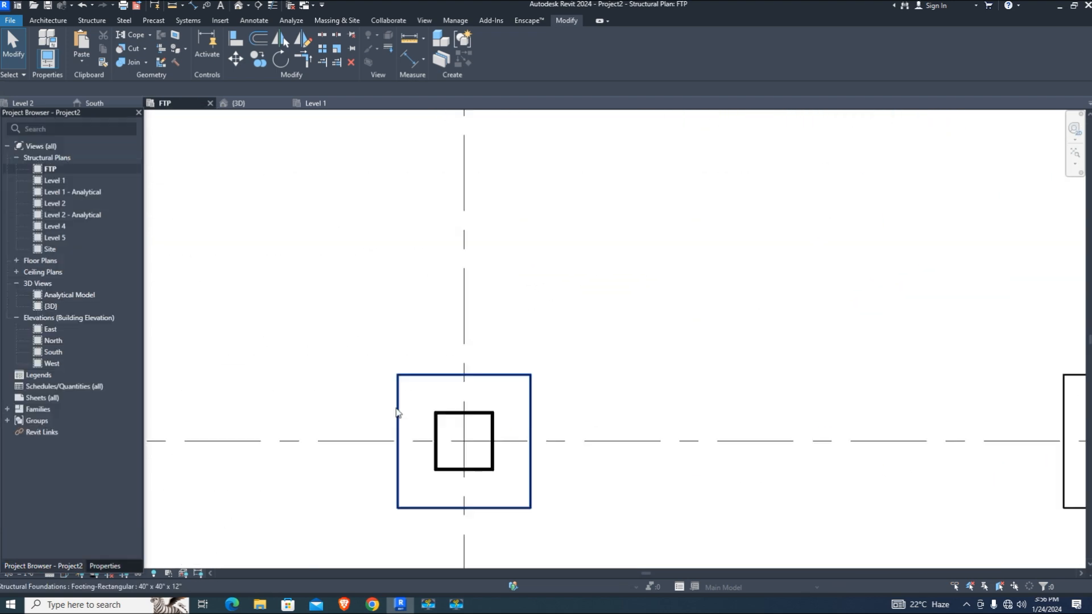
{"action": "scroll", "coordinate": [523, 446], "scroll_direction": "down", "scroll_amount": 3}
{"action": "scroll", "coordinate": [537, 451], "scroll_direction": "up", "scroll_amount": 2}
{"action": "scroll", "coordinate": [494, 427], "scroll_direction": "up", "scroll_amount": 1}
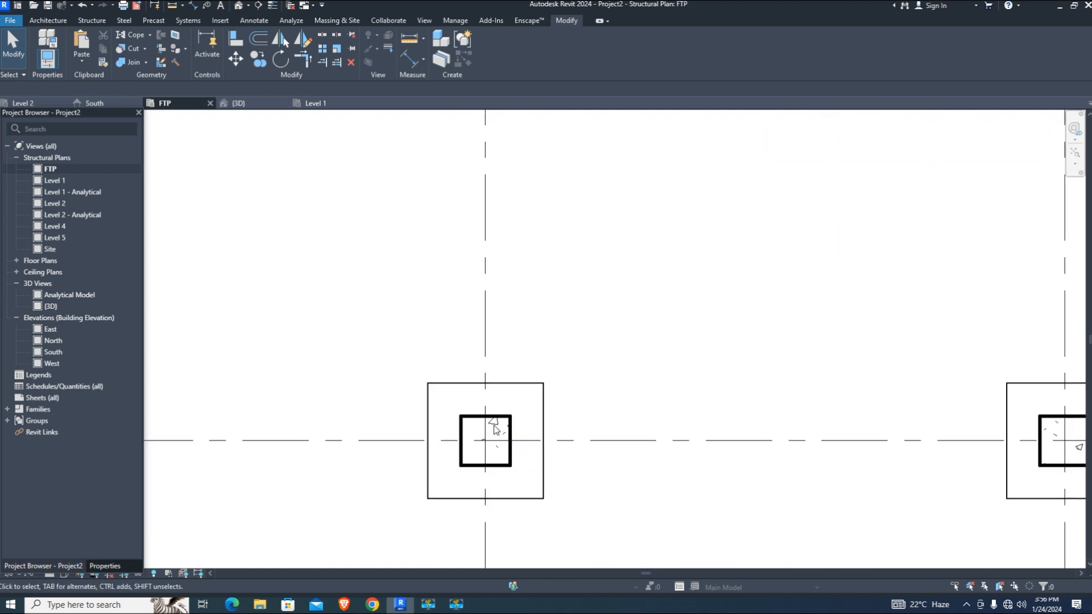
Draw a section line across the footing and its column
{"action": "left_click", "coordinate": [258, 7]}
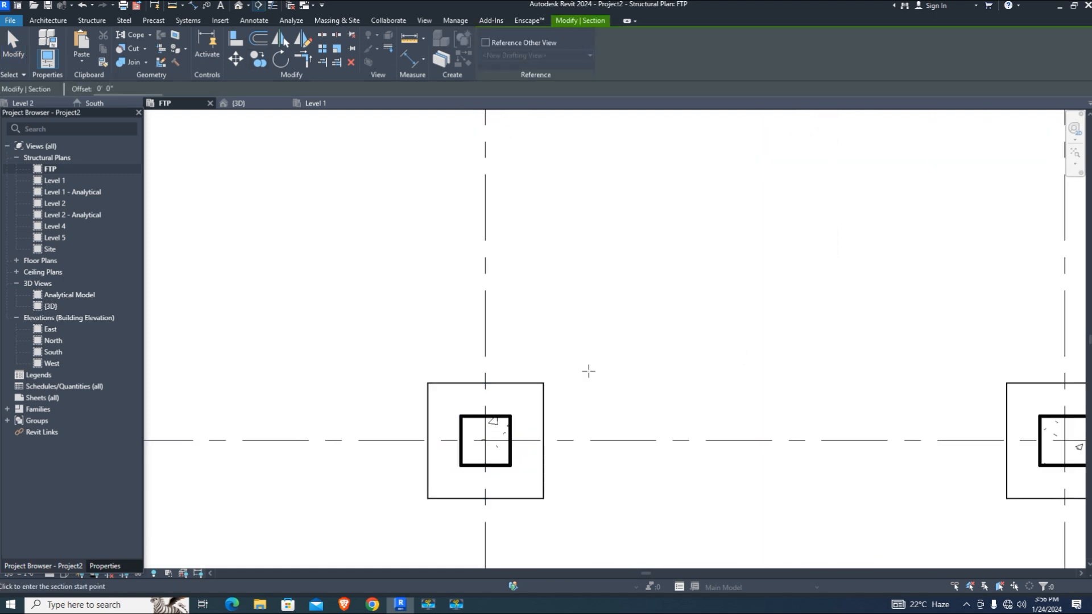
{"action": "left_click", "coordinate": [344, 421]}
{"action": "left_click", "coordinate": [628, 420]}
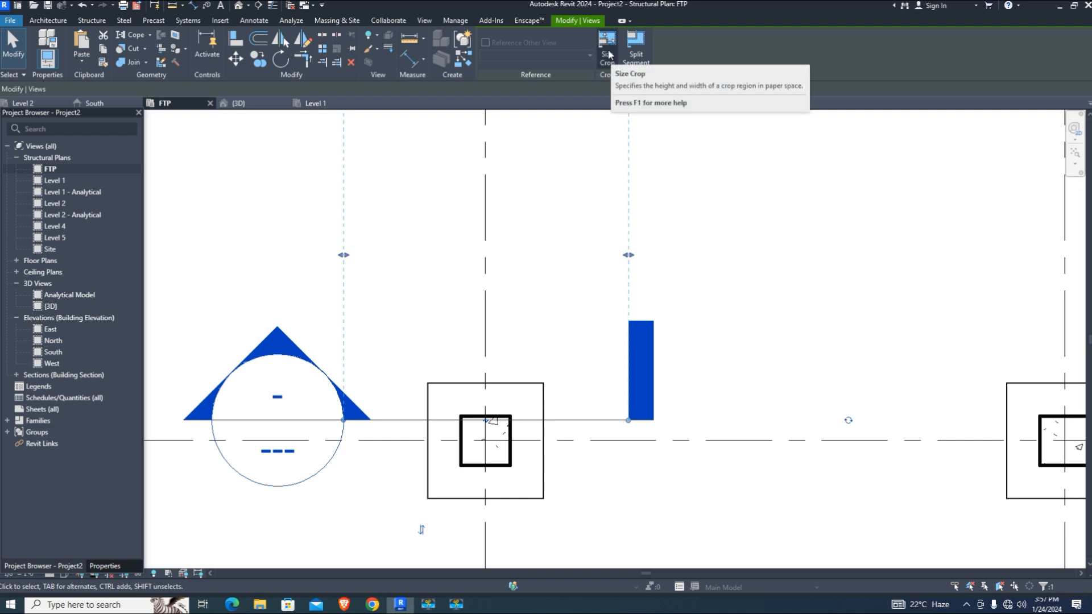
{"action": "left_click", "coordinate": [756, 276]}
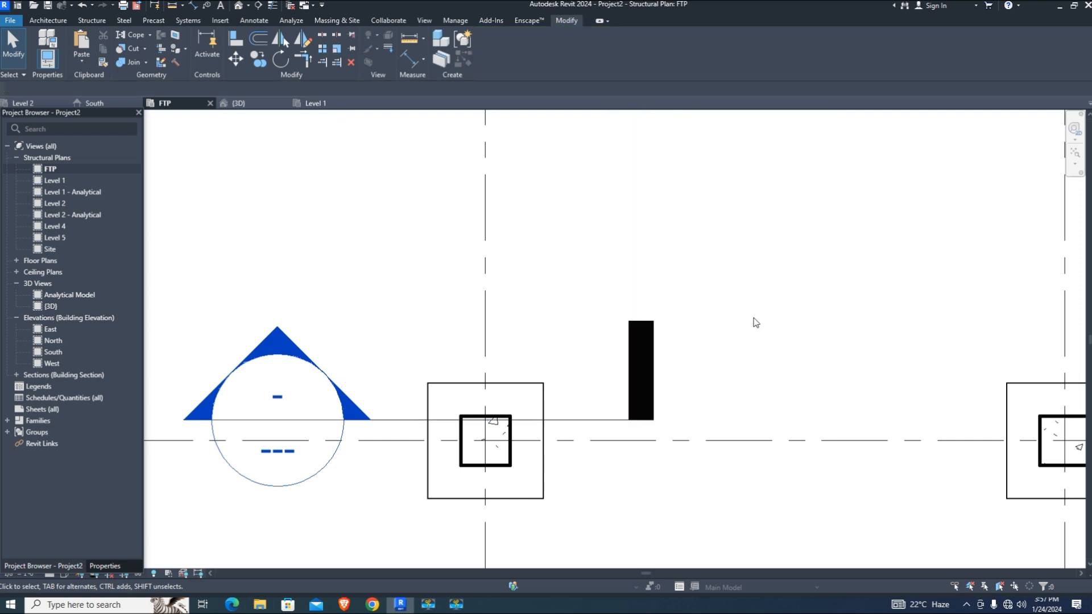
{"action": "scroll", "coordinate": [745, 293], "scroll_direction": "down", "scroll_amount": 3}
{"action": "scroll", "coordinate": [489, 341], "scroll_direction": "up", "scroll_amount": 2}
Open Section 1 and set its view scale to 1/2" = 1'-0"
{"action": "double_click", "coordinate": [478, 341]}
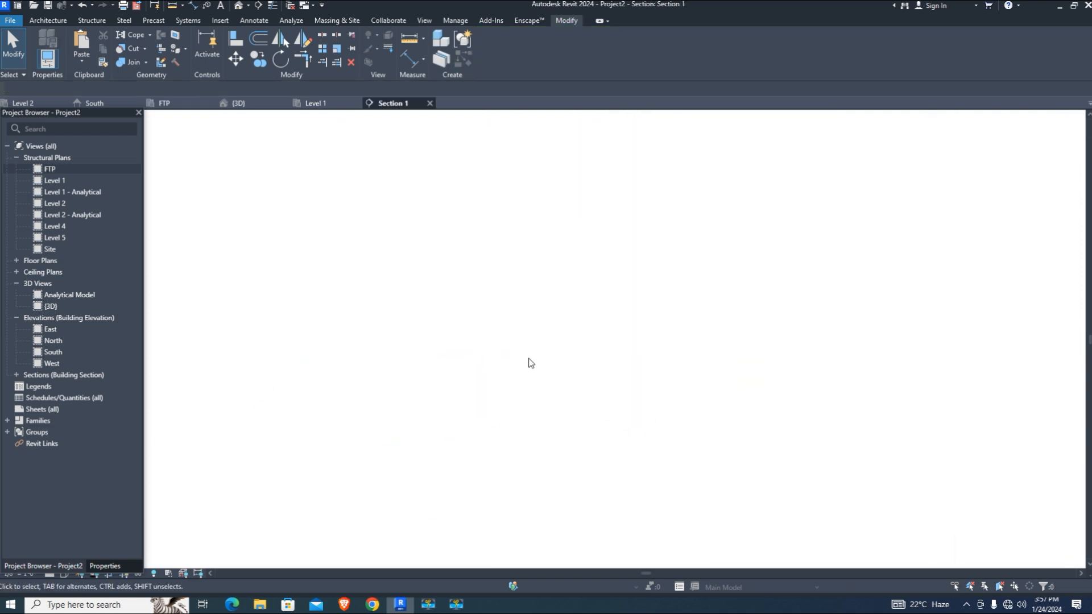
{"action": "scroll", "coordinate": [534, 529], "scroll_direction": "up", "scroll_amount": 3}
{"action": "scroll", "coordinate": [546, 506], "scroll_direction": "down", "scroll_amount": 1}
{"action": "scroll", "coordinate": [545, 506], "scroll_direction": "up", "scroll_amount": 5}
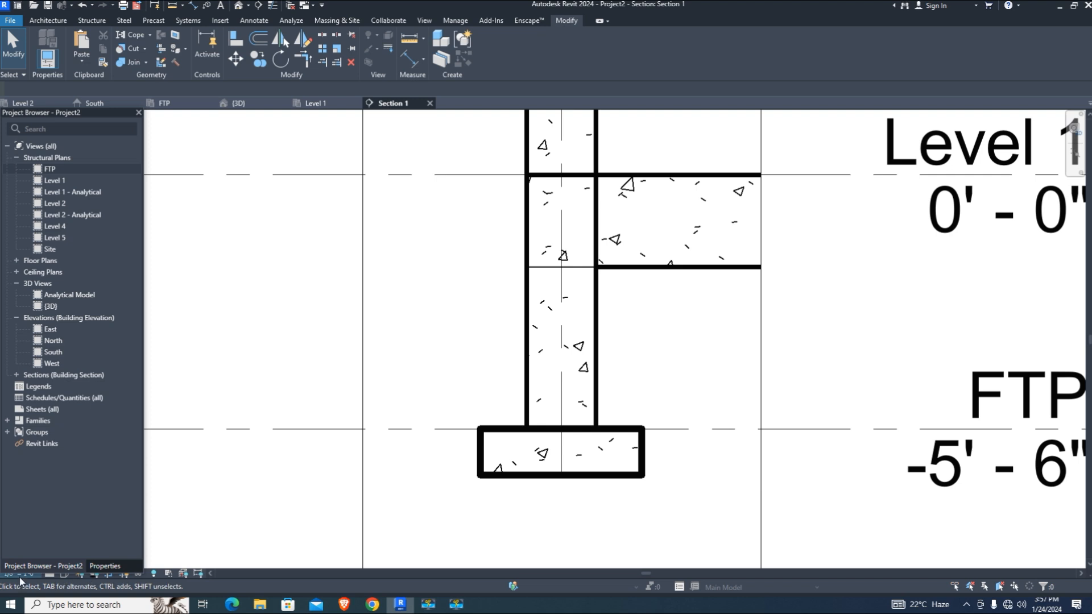
{"action": "left_click_drag", "start_coordinate": [33, 112], "coordinate": [38, 87]}
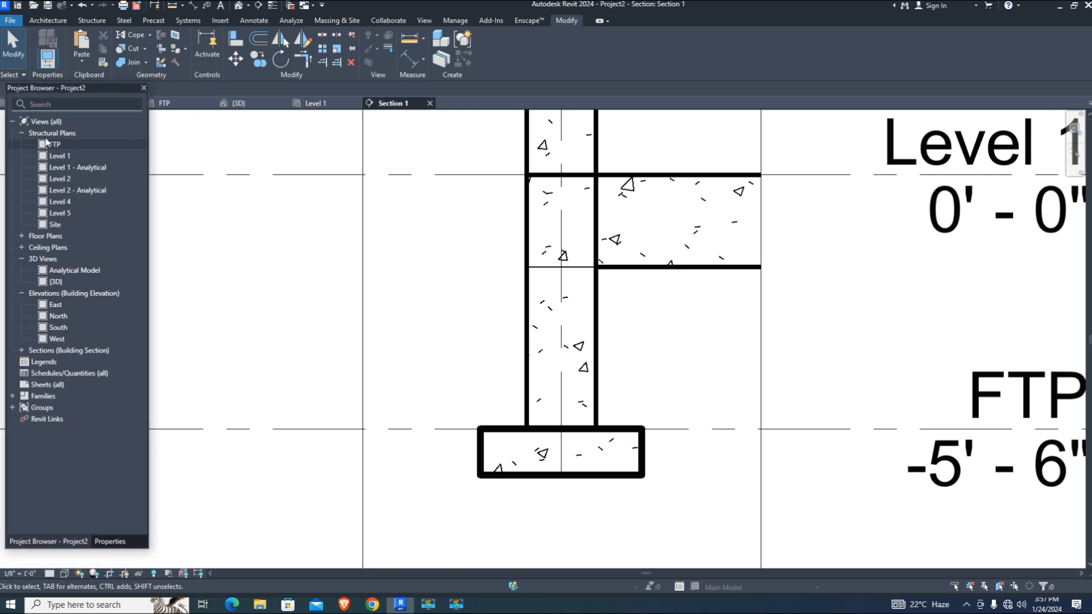
{"action": "left_click", "coordinate": [20, 573]}
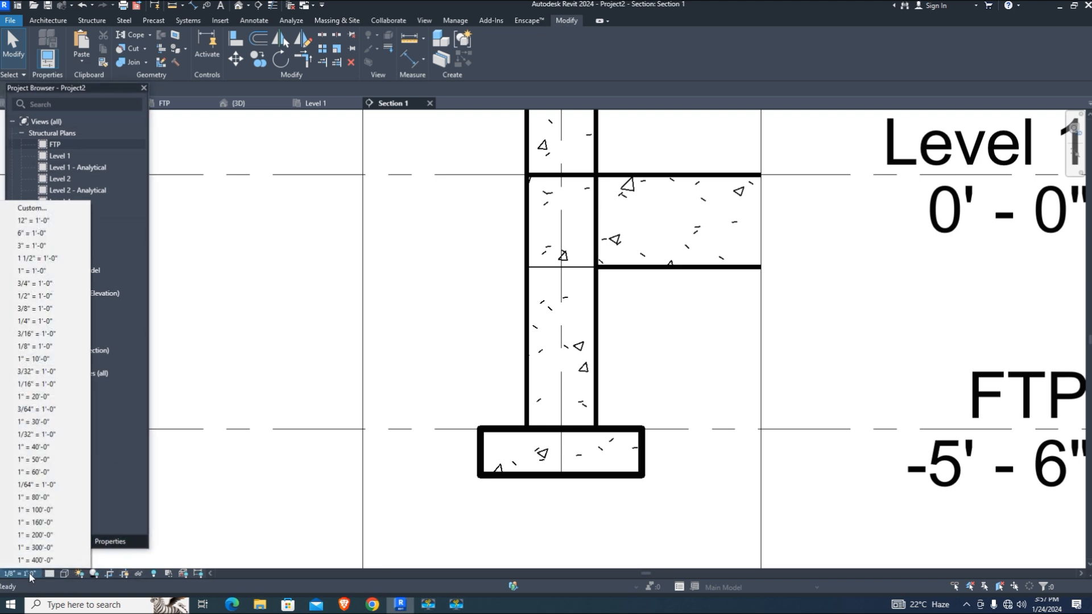
{"action": "left_click", "coordinate": [35, 295]}
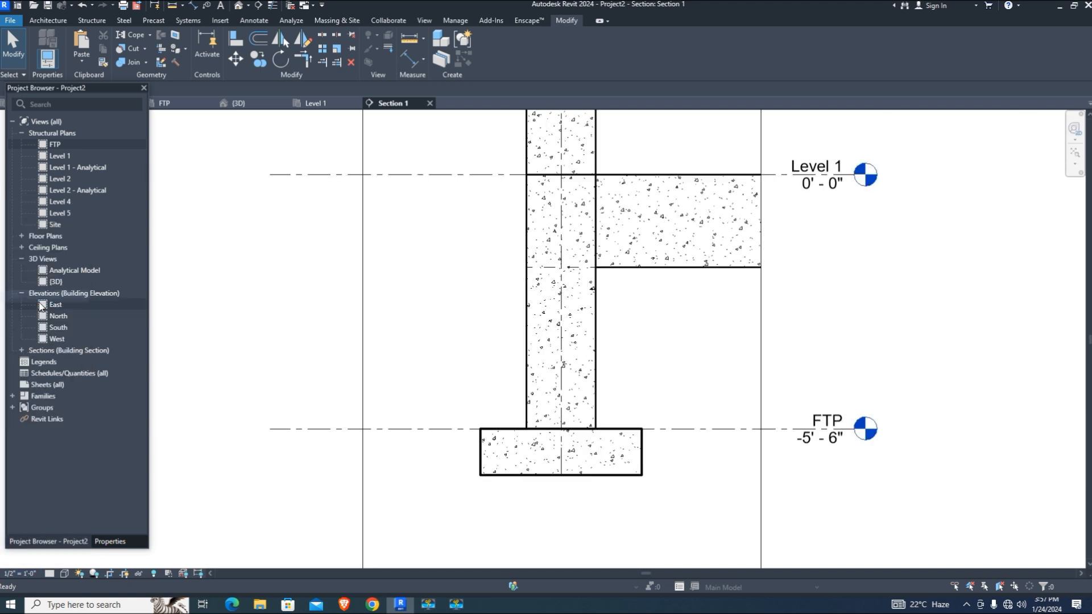
{"action": "scroll", "coordinate": [555, 455], "scroll_direction": "up", "scroll_amount": 3}
Start rebar placement from the Structure tab, dismissing the rebar shape notice
{"action": "left_click", "coordinate": [92, 21]}
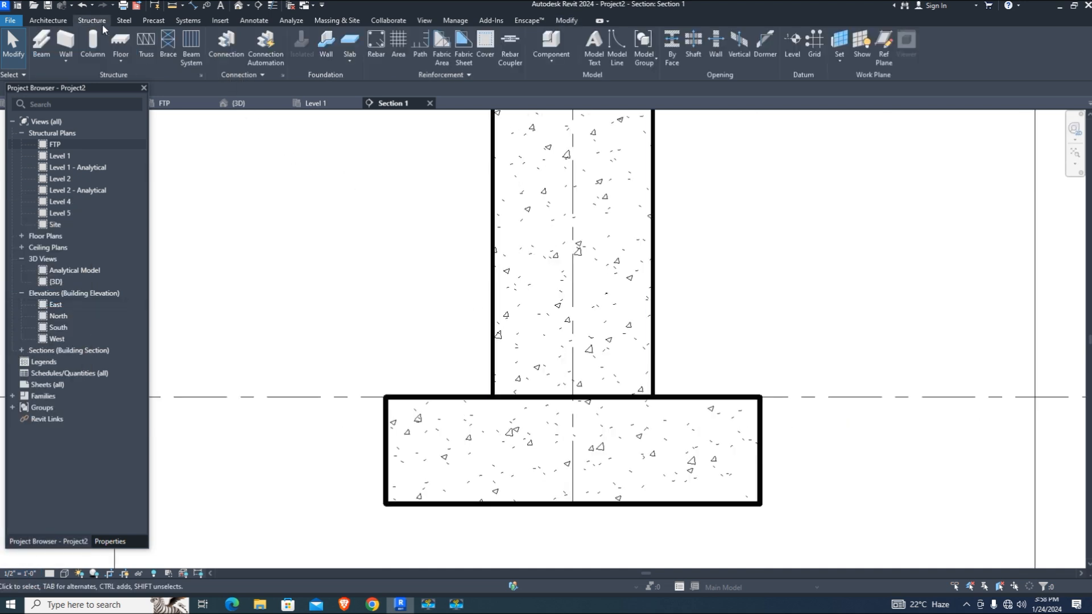
{"action": "left_click", "coordinate": [384, 42]}
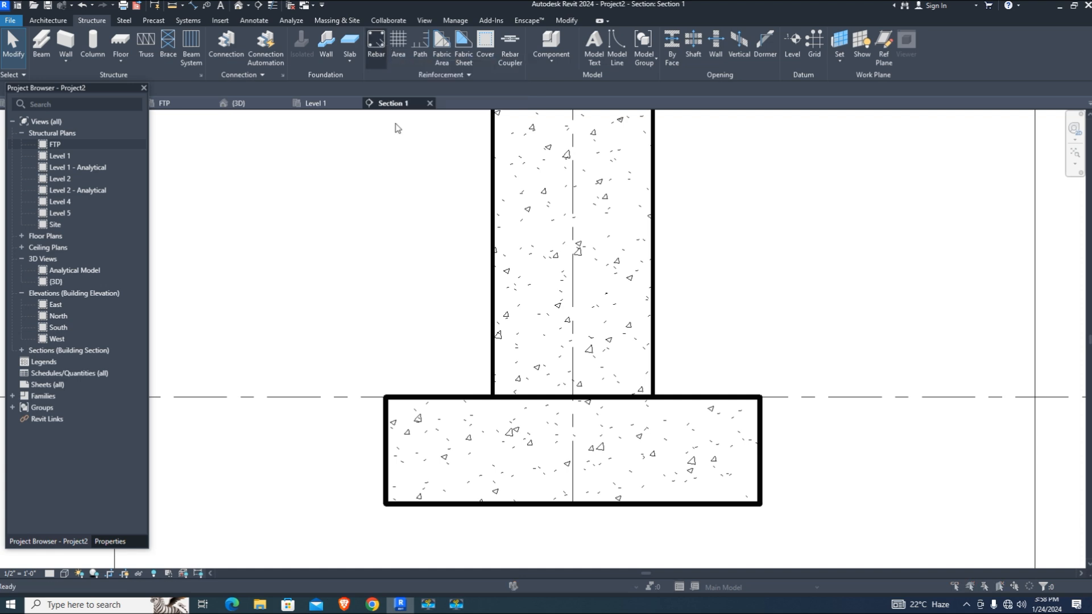
{"action": "left_click", "coordinate": [569, 326]}
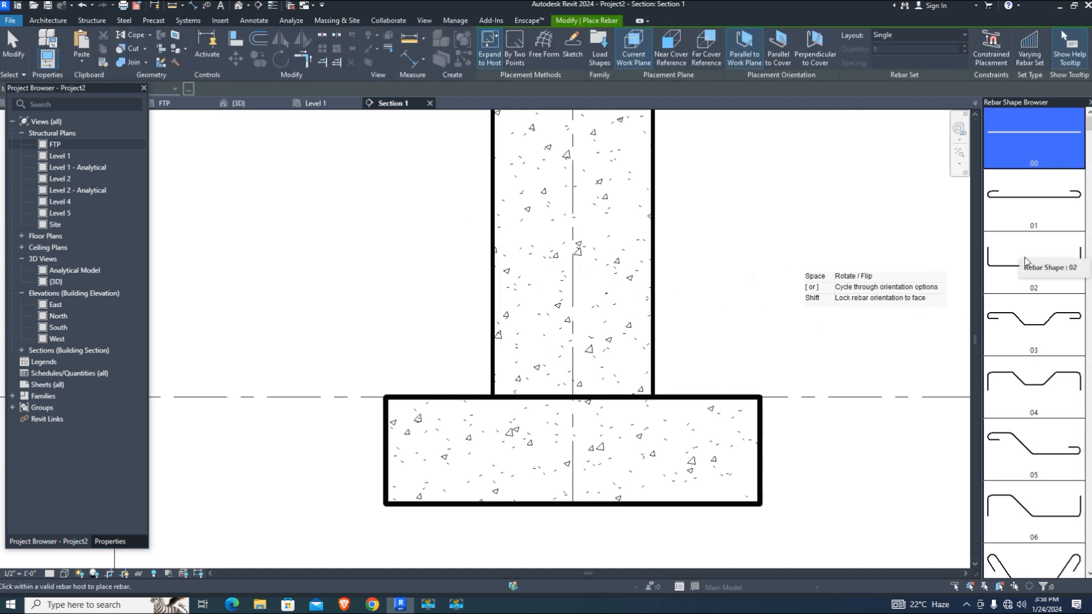
{"action": "left_click", "coordinate": [1064, 244]}
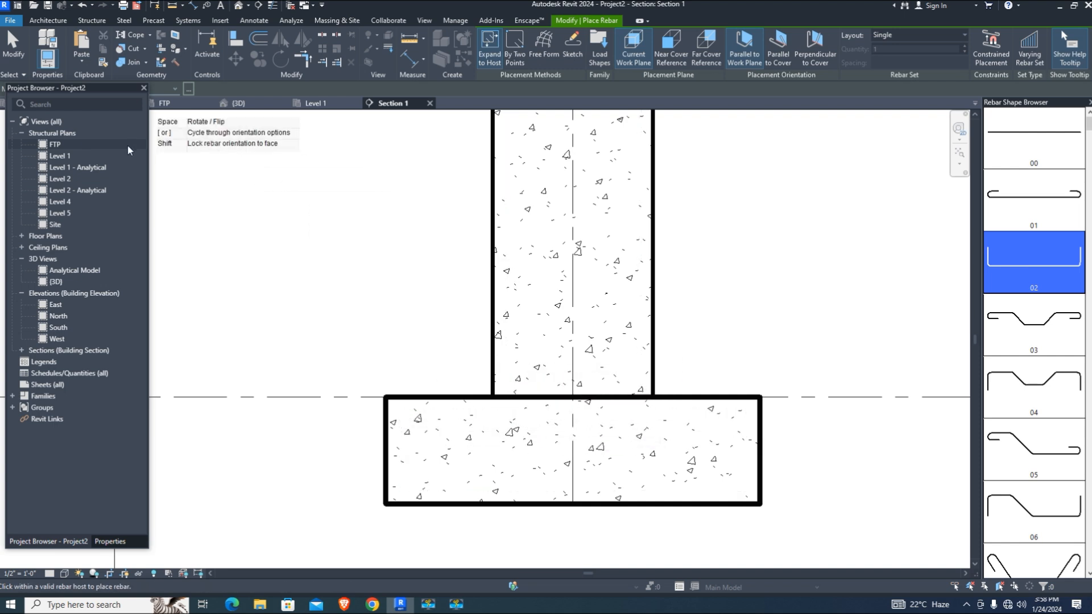
{"action": "left_click_drag", "start_coordinate": [94, 89], "coordinate": [91, 111]}
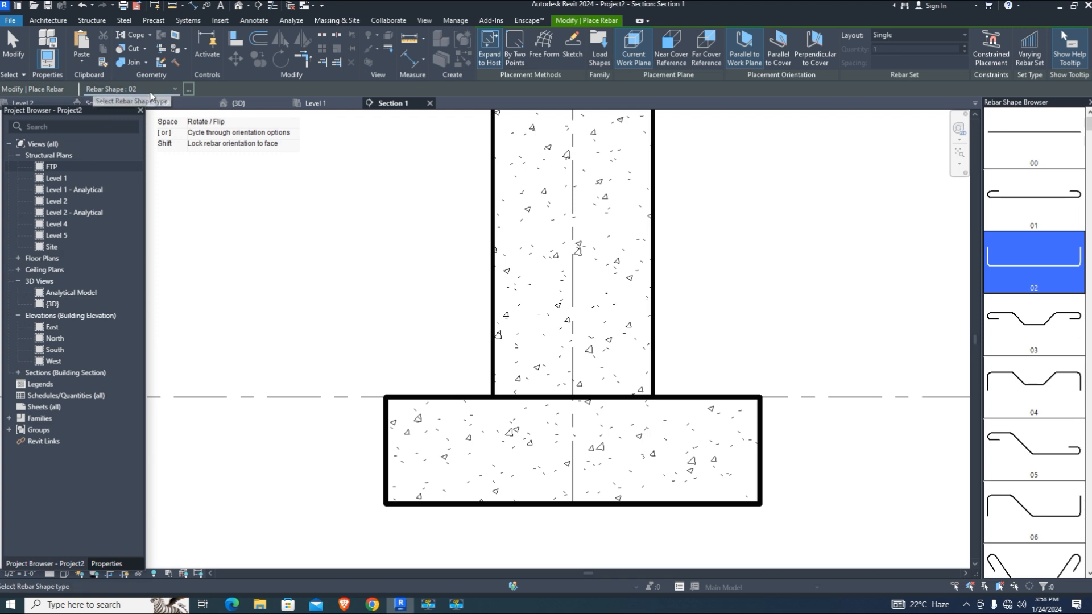
Try shapes 04 and 05 before settling on rebar shape 02, the U shape
{"action": "left_click", "coordinate": [175, 88]}
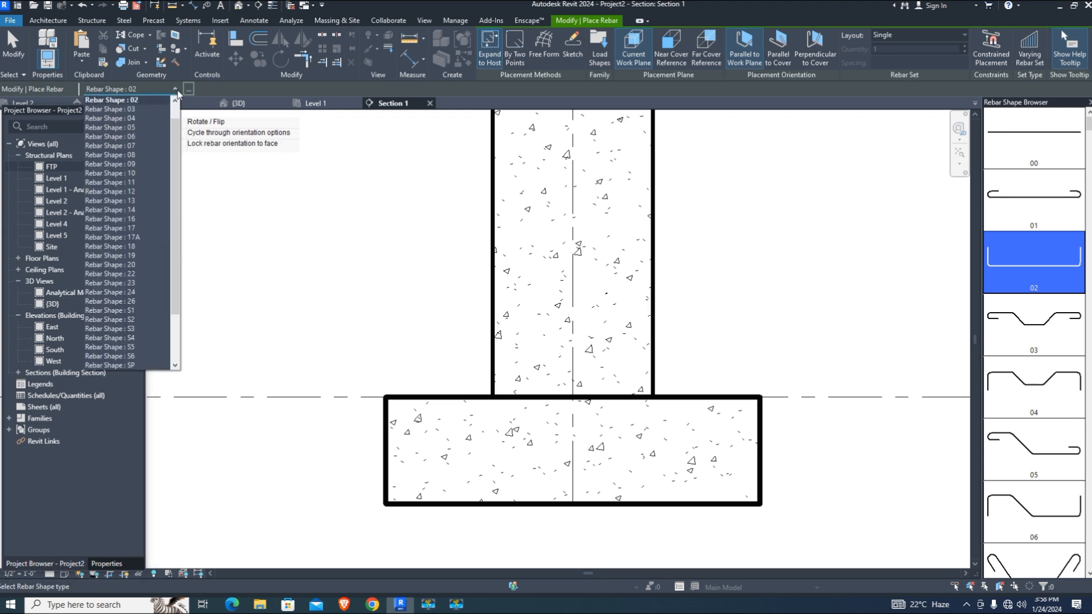
{"action": "left_click", "coordinate": [177, 90]}
{"action": "left_click", "coordinate": [177, 90]}
{"action": "left_click", "coordinate": [134, 118]}
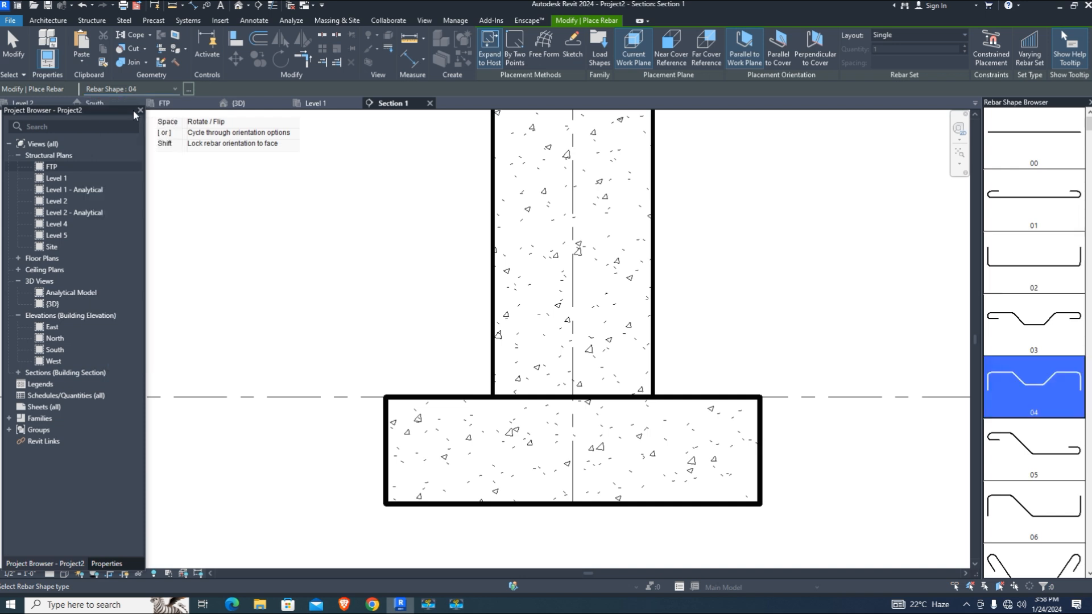
{"action": "left_click", "coordinate": [130, 90]}
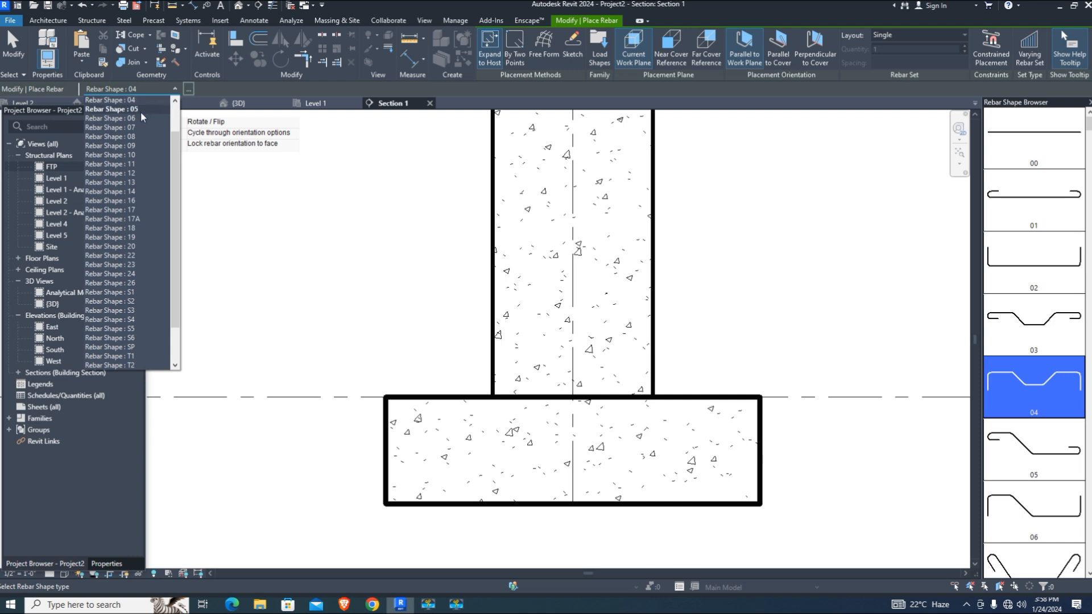
{"action": "left_click", "coordinate": [139, 110]}
{"action": "left_click", "coordinate": [136, 91]}
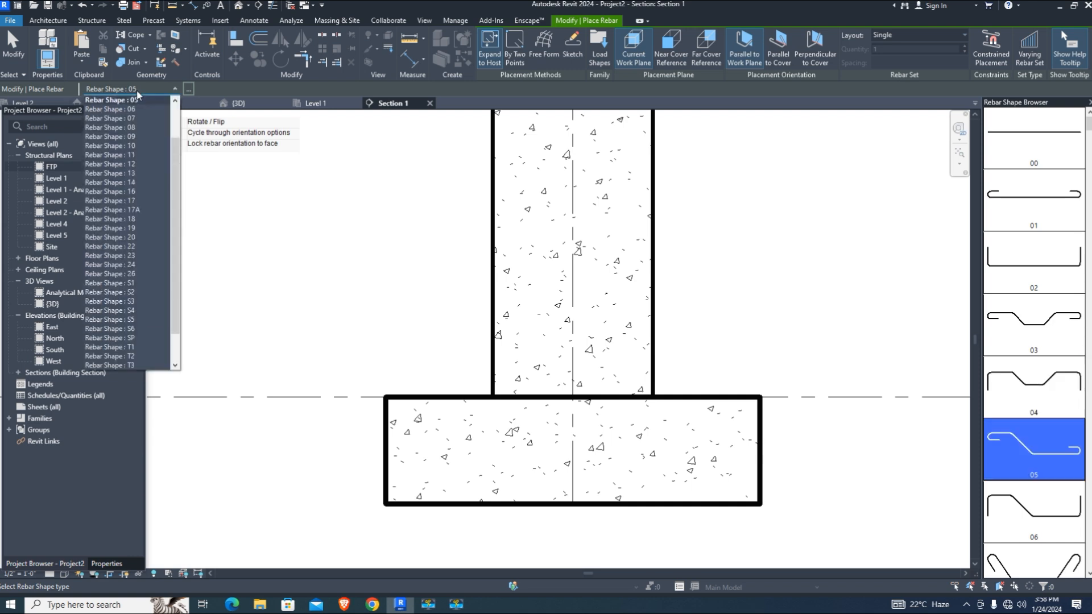
{"action": "left_click", "coordinate": [142, 109]}
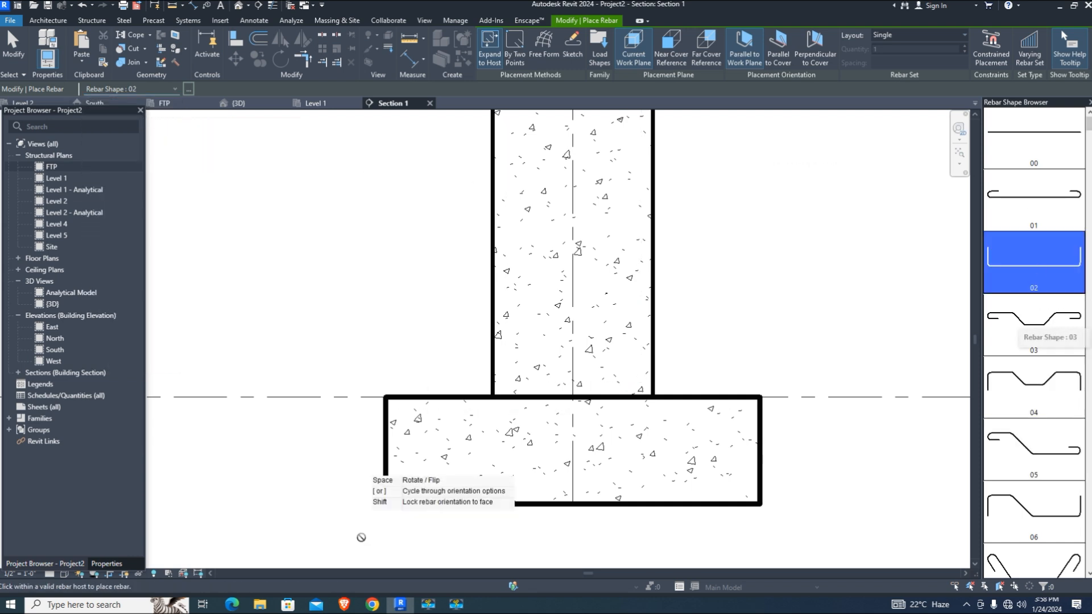
Set the rebar bar type to #4 in Properties
{"action": "left_click", "coordinate": [102, 564]}
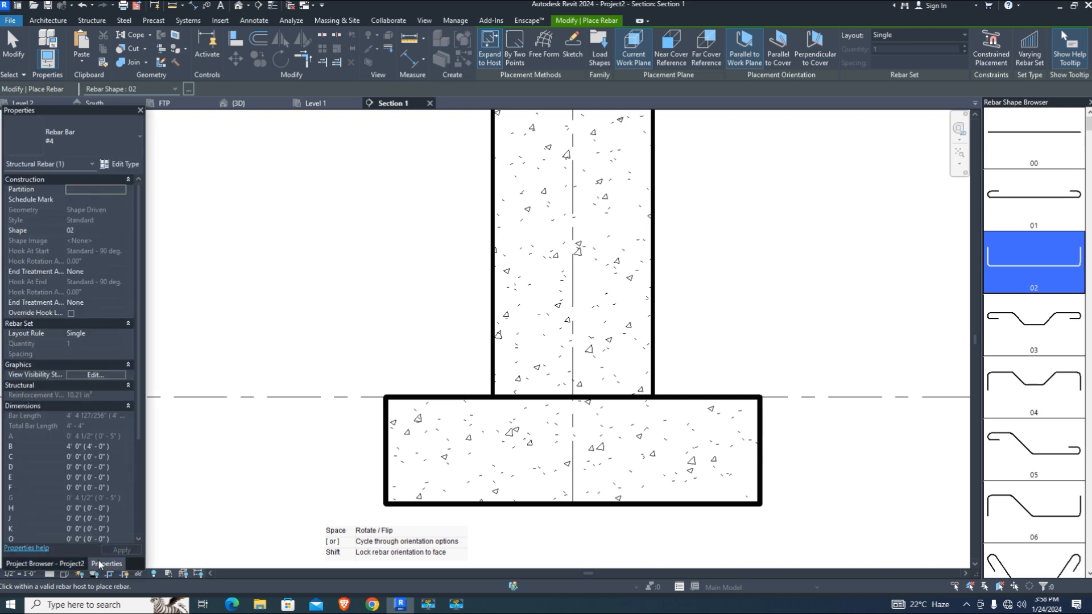
{"action": "left_click", "coordinate": [71, 139]}
{"action": "left_click", "coordinate": [41, 210]}
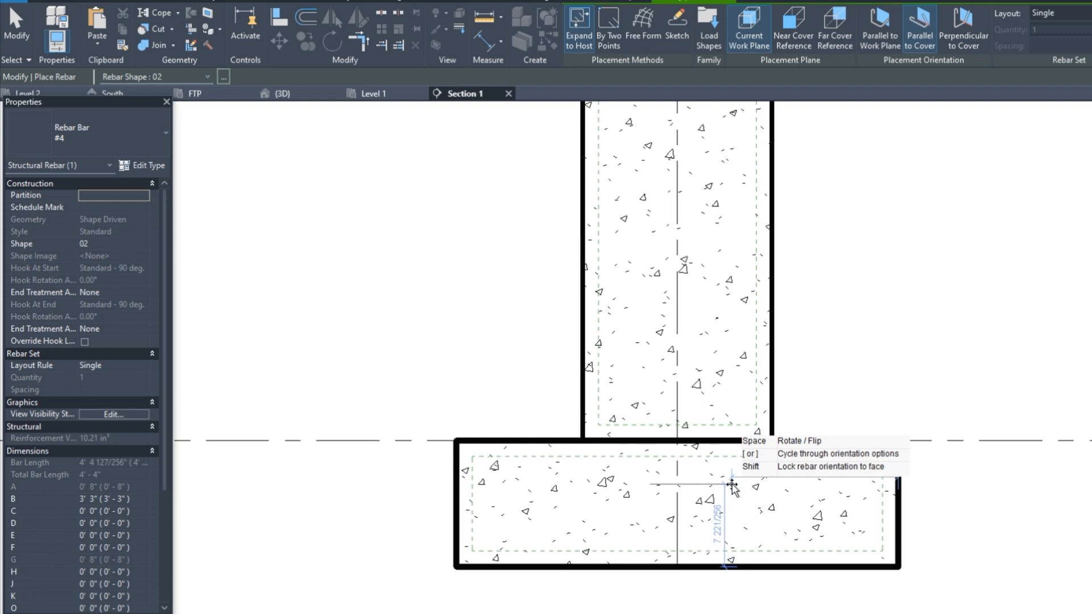
Place a U-shaped bar parallel to the work plane in the footing, with Maximum Spacing layout at 0'-6"
{"action": "key", "text": "bracketleft"}
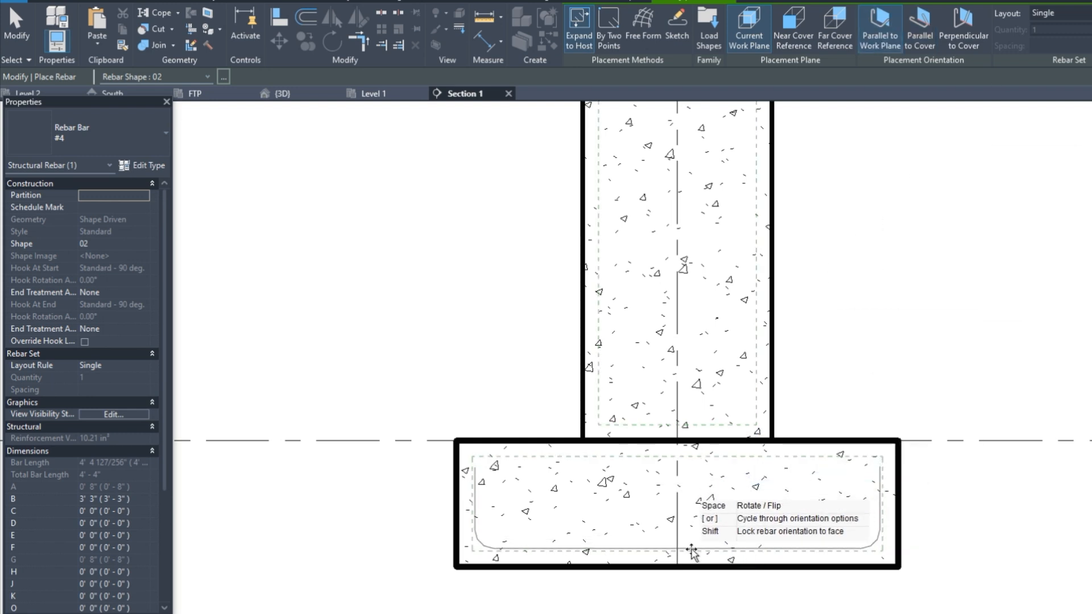
{"action": "left_click", "coordinate": [695, 550]}
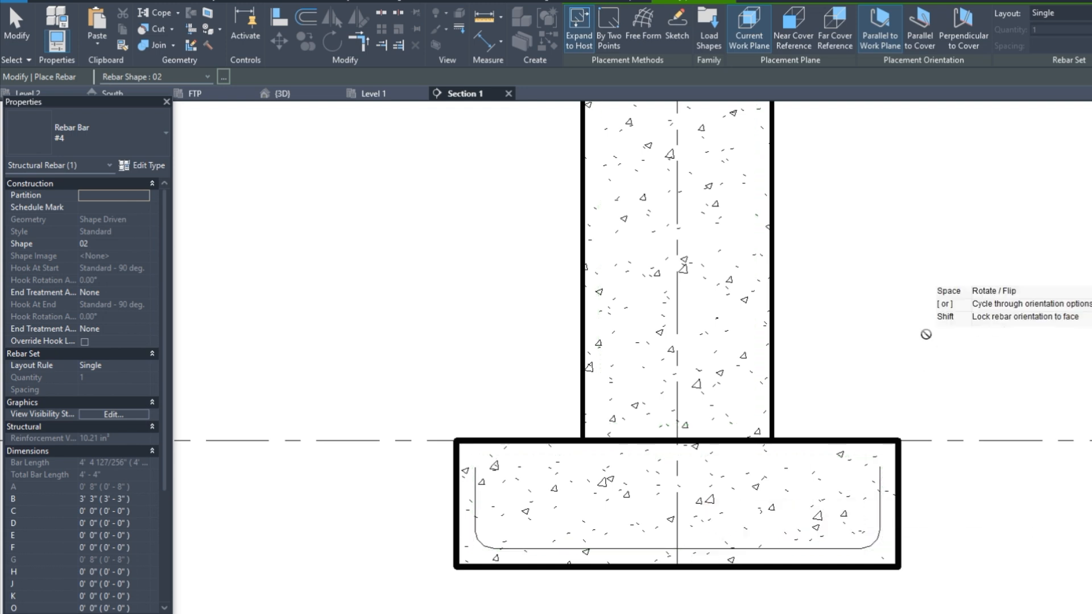
{"action": "left_click", "coordinate": [1048, 13]}
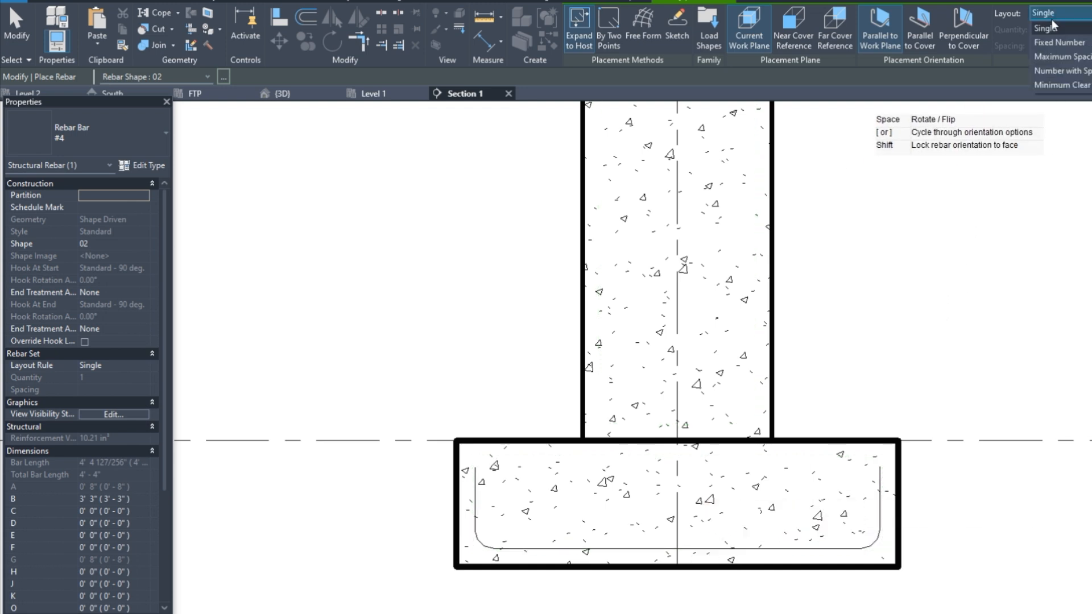
{"action": "left_click", "coordinate": [1079, 57]}
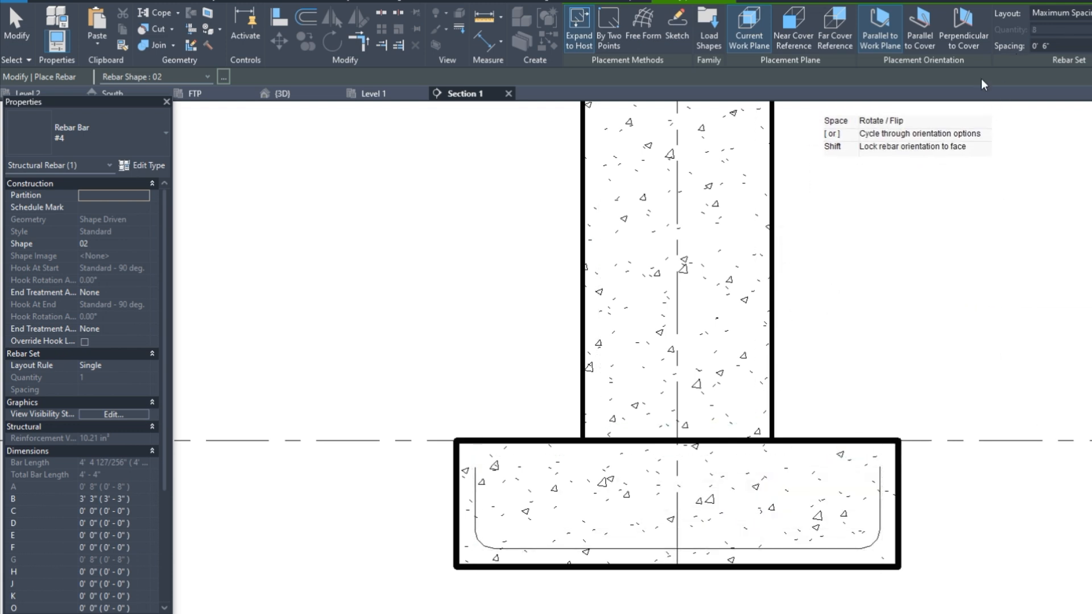
Place a perpendicular set of eight #4 bars along the footing bottom, then select it
{"action": "left_click", "coordinate": [933, 43]}
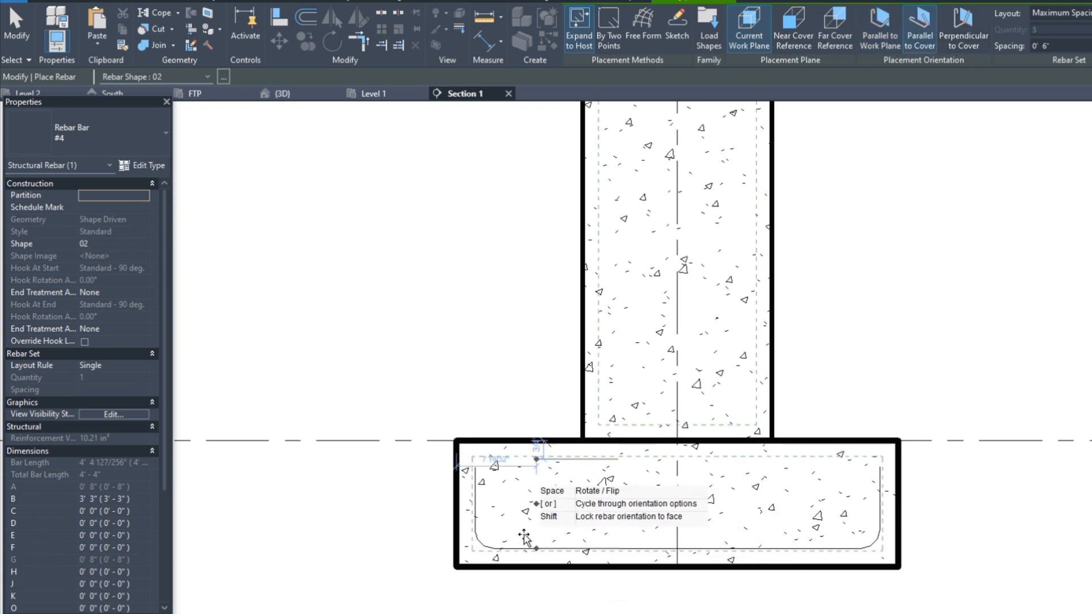
{"action": "scroll", "coordinate": [513, 534], "scroll_direction": "up", "scroll_amount": 2}
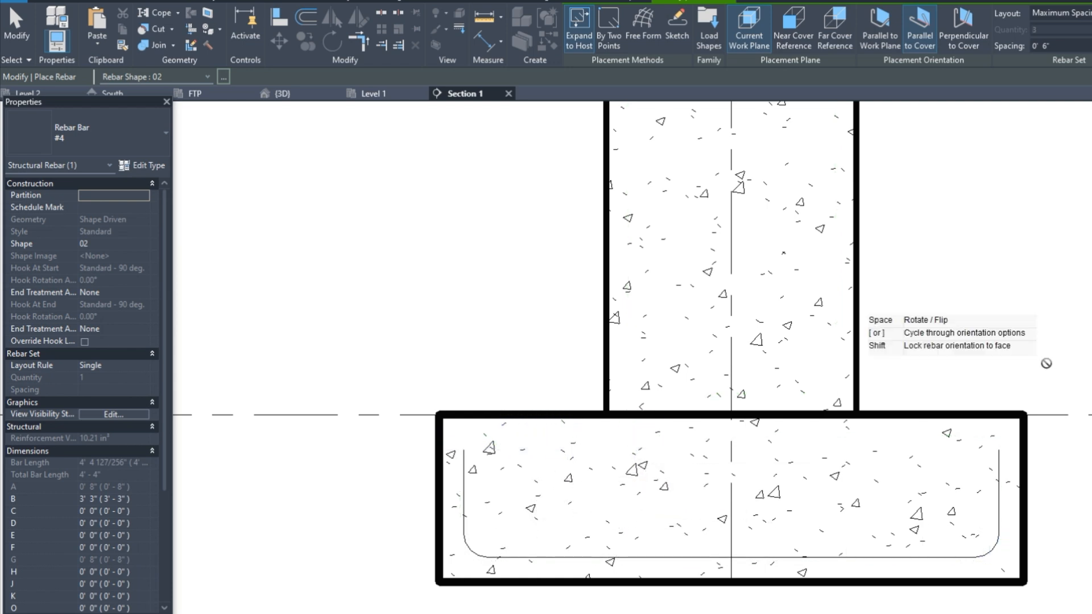
{"action": "left_click", "coordinate": [944, 29]}
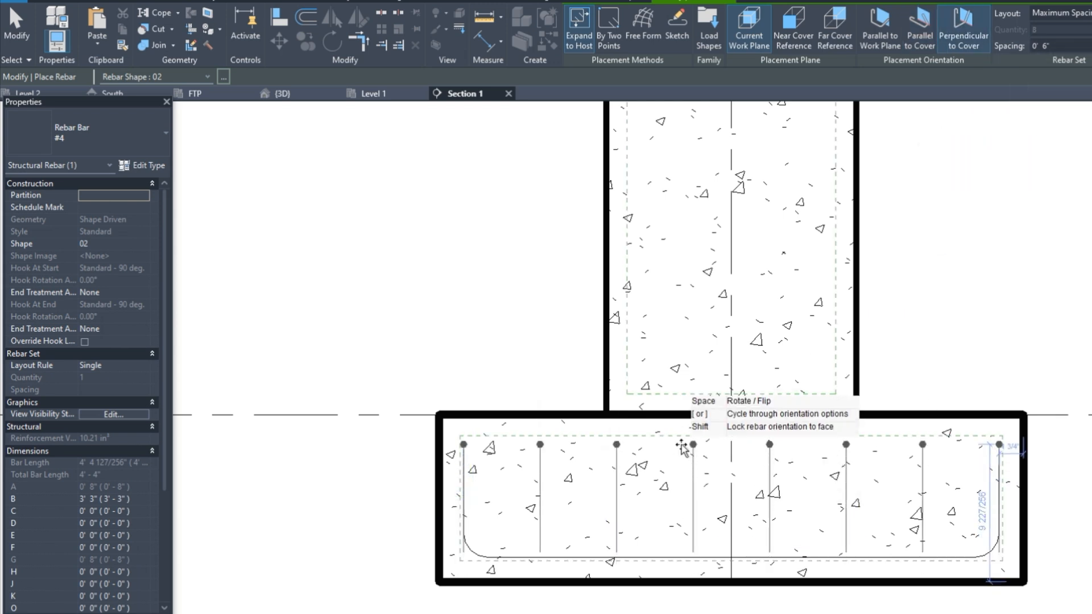
{"action": "left_click", "coordinate": [690, 553]}
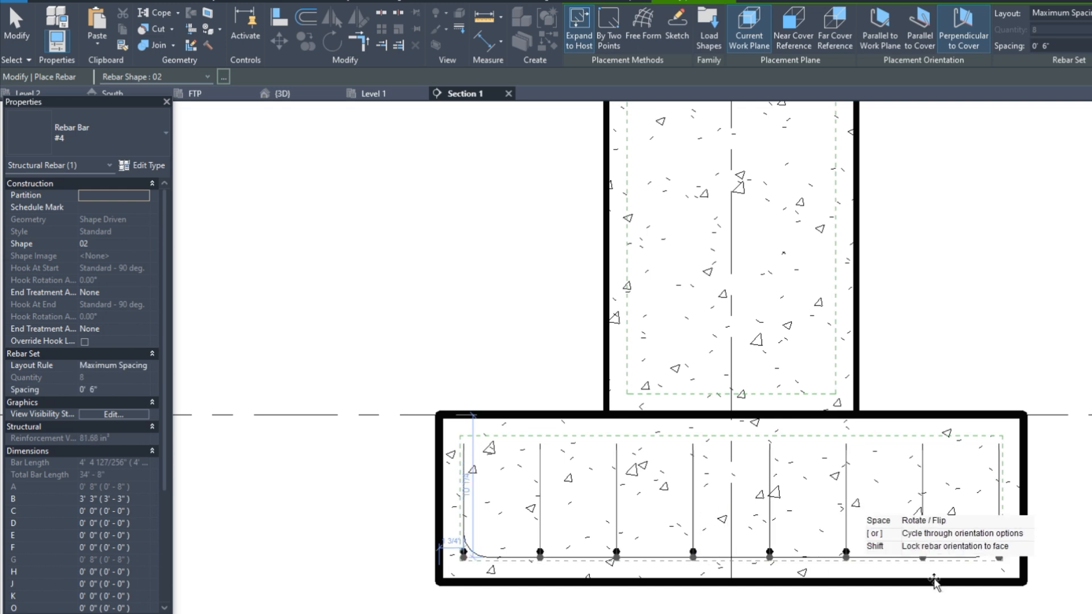
{"action": "scroll", "coordinate": [678, 542], "scroll_direction": "up", "scroll_amount": 1}
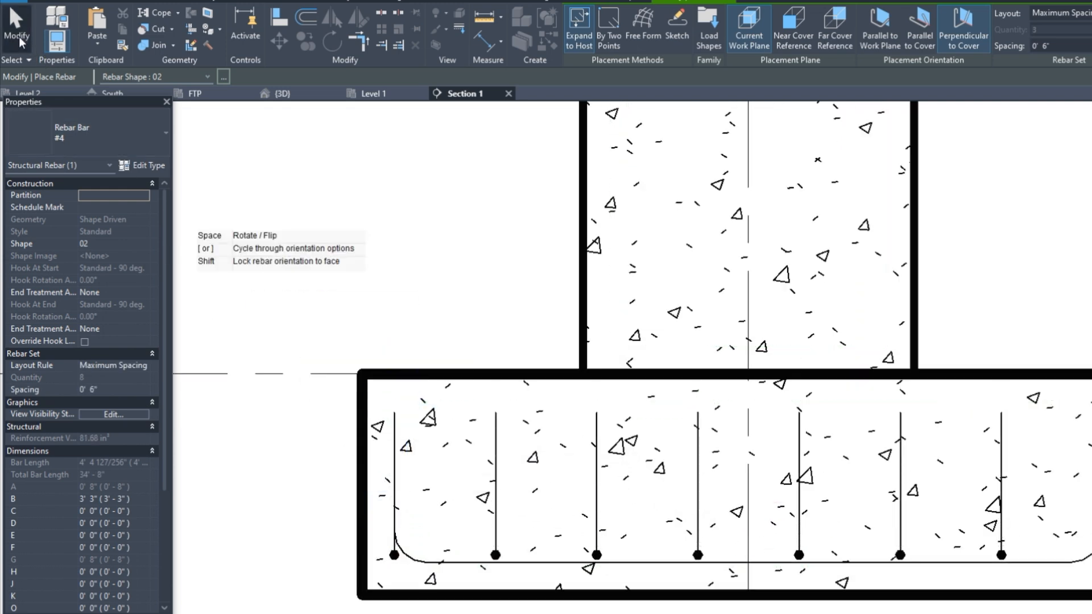
{"action": "key", "text": "Escape"}
{"action": "left_click", "coordinate": [404, 552]}
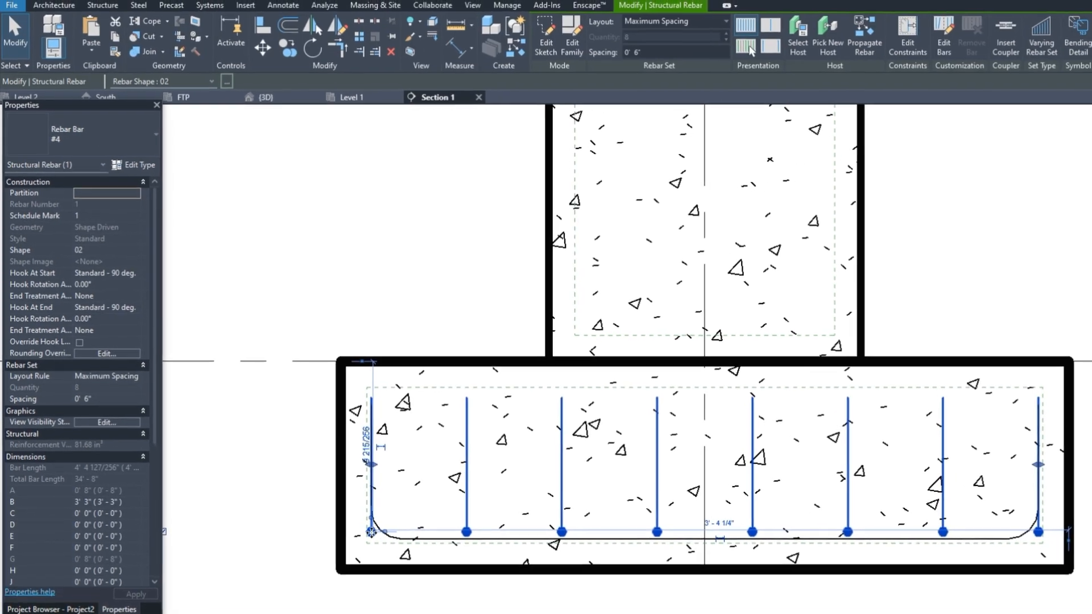
Drag the bar set's end handles inward so it fits within the U bar
{"action": "left_click_drag", "start_coordinate": [371, 533], "coordinate": [393, 530]}
{"action": "left_click_drag", "start_coordinate": [952, 492], "coordinate": [917, 492]}
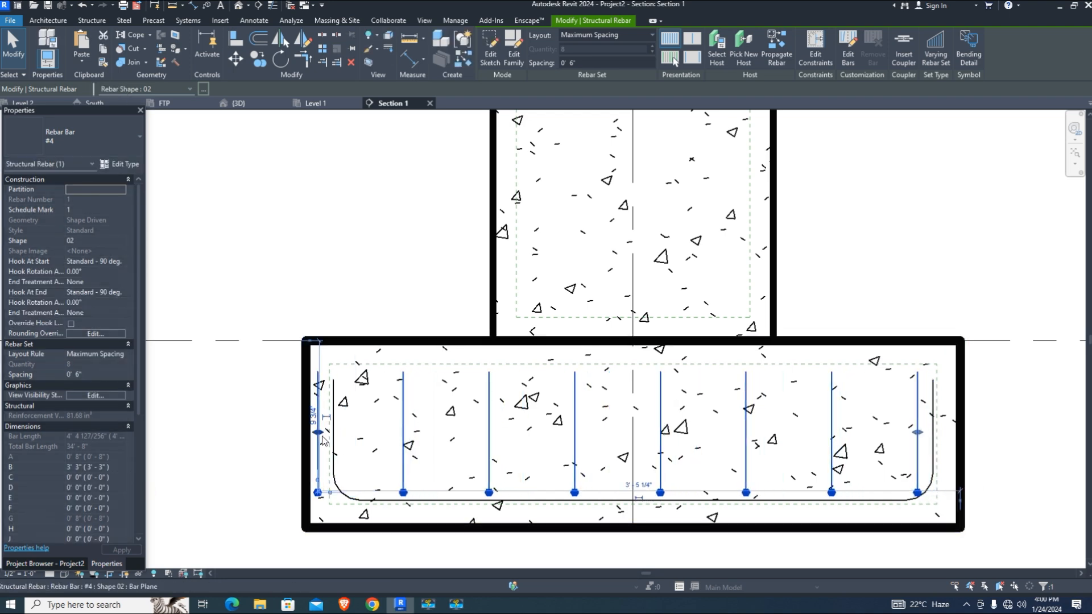
{"action": "left_click_drag", "start_coordinate": [329, 436], "coordinate": [357, 441]}
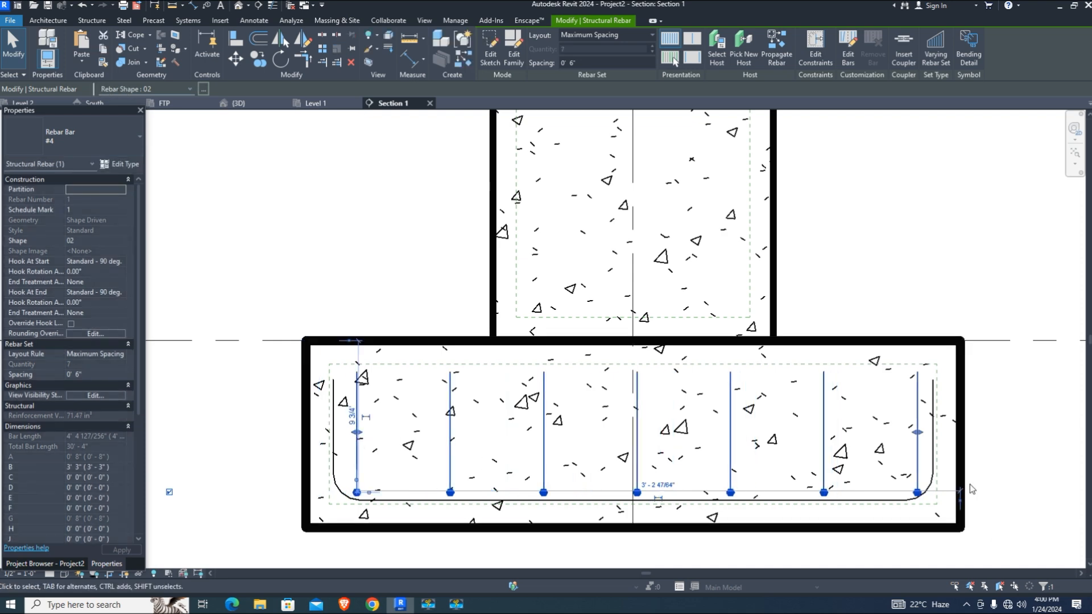
{"action": "left_click_drag", "start_coordinate": [921, 437], "coordinate": [915, 435]}
{"action": "scroll", "coordinate": [598, 528], "scroll_direction": "down", "scroll_amount": 1}
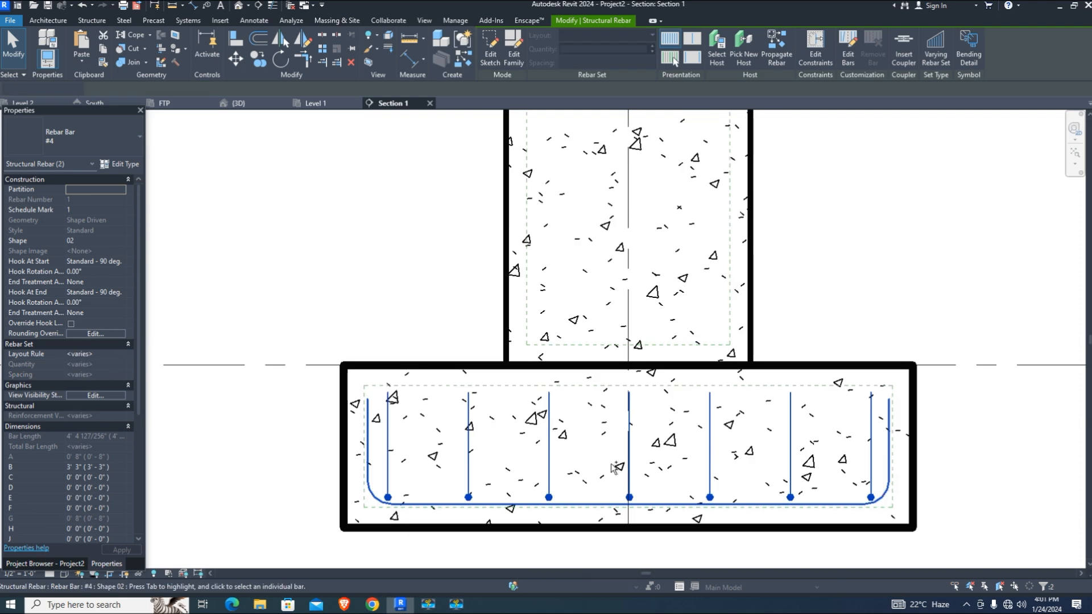
Add the U bar to the selection and open its View Visibility States editor
{"action": "left_click", "coordinate": [599, 504], "text": "ctrl"}
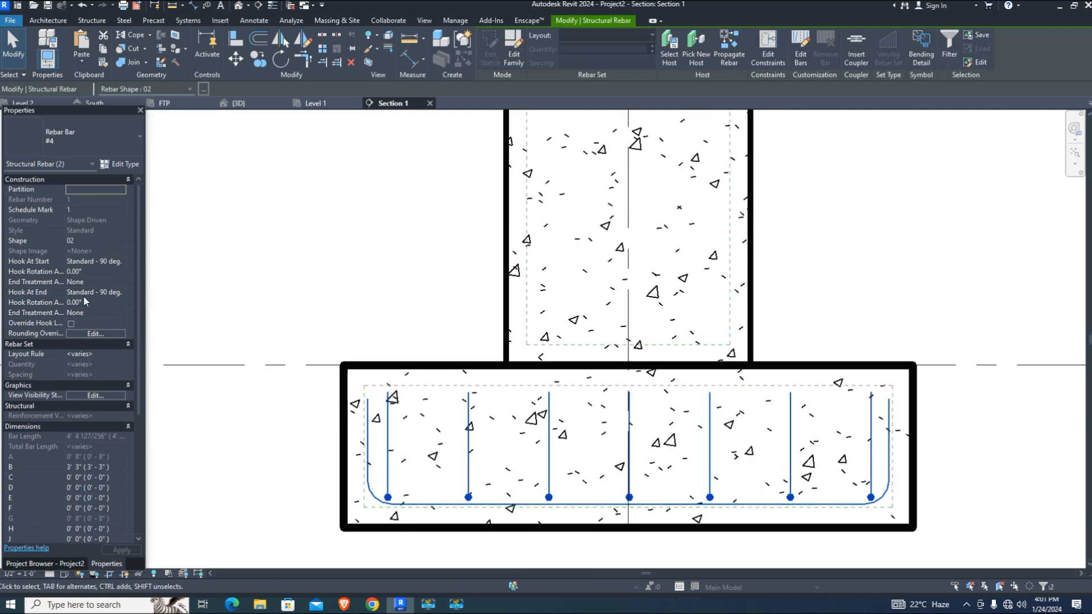
{"action": "scroll", "coordinate": [109, 299], "scroll_direction": "down", "scroll_amount": 6}
{"action": "left_click", "coordinate": [45, 563]}
{"action": "left_click", "coordinate": [107, 563]}
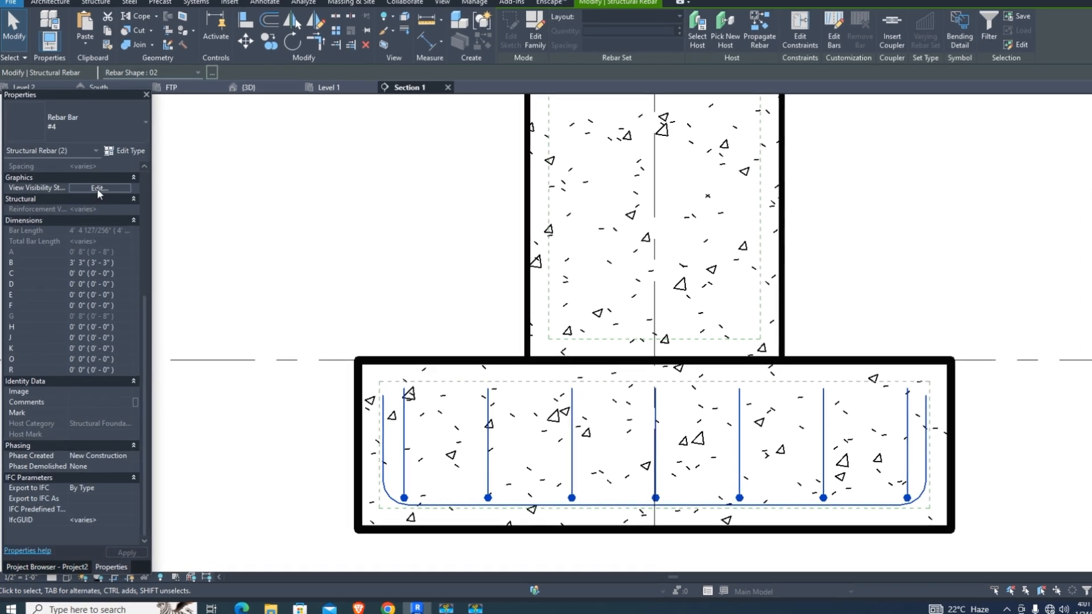
{"action": "left_click", "coordinate": [95, 199]}
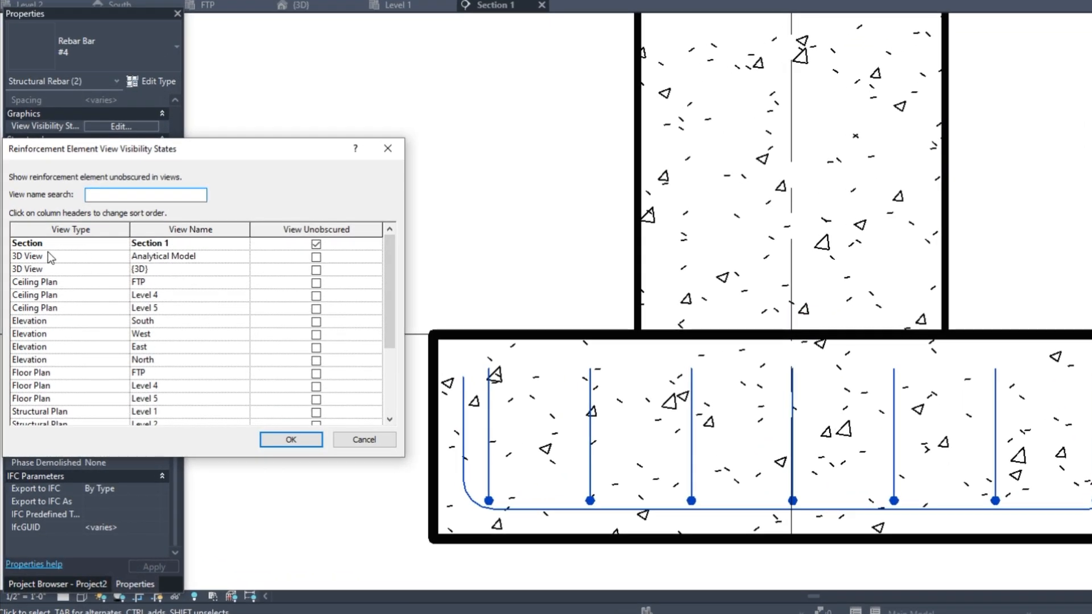
Make both rebars unobscured in the Analytical Model and {3D} views, then set Detail Level to Fine
{"action": "left_click", "coordinate": [313, 259]}
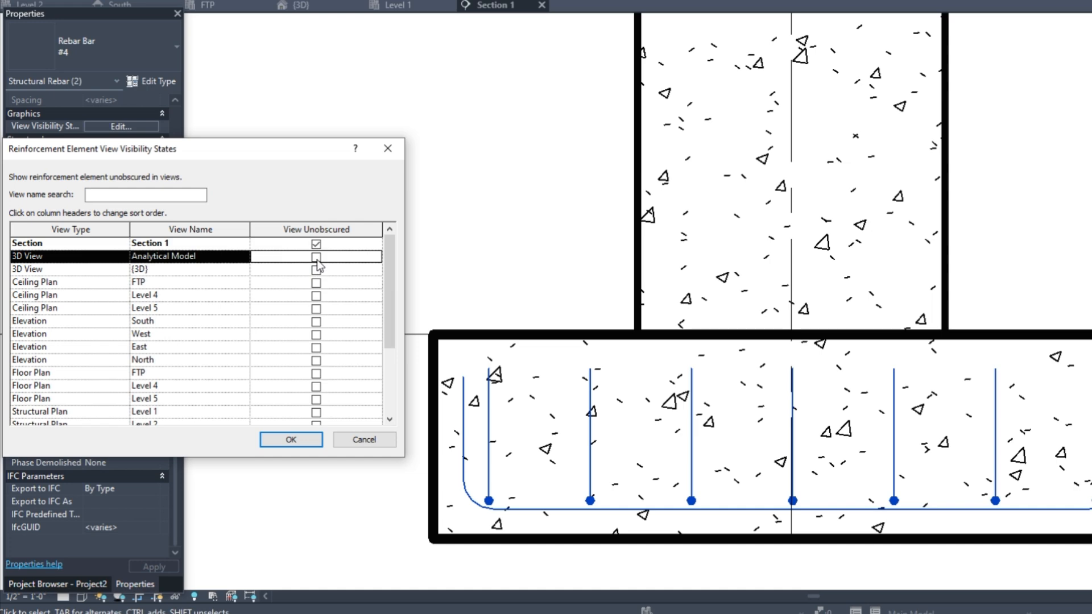
{"action": "key", "text": "Down"}
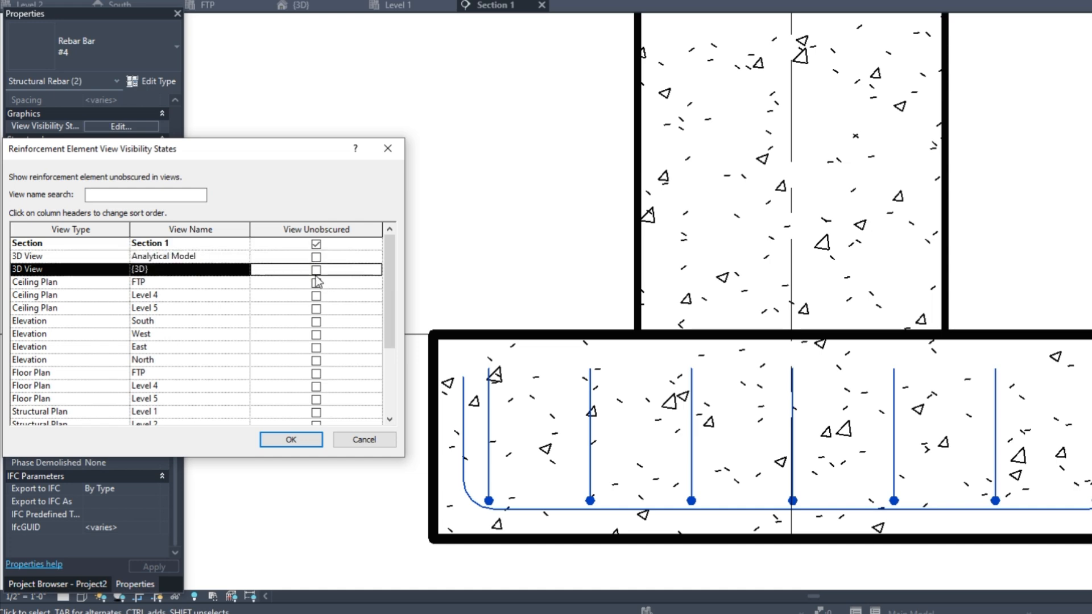
{"action": "left_click", "coordinate": [316, 257]}
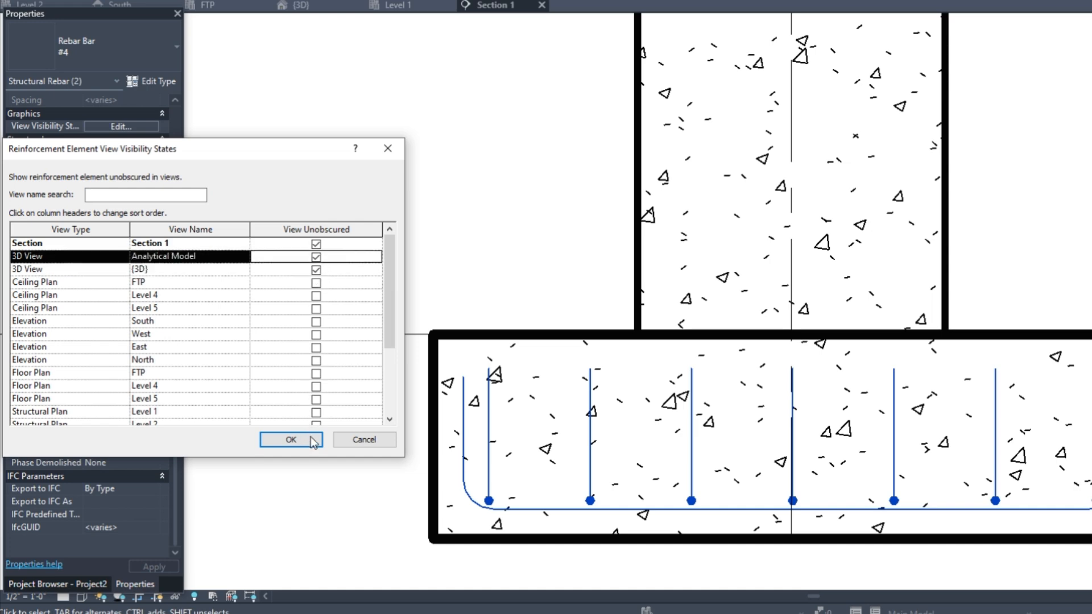
{"action": "left_click", "coordinate": [291, 440]}
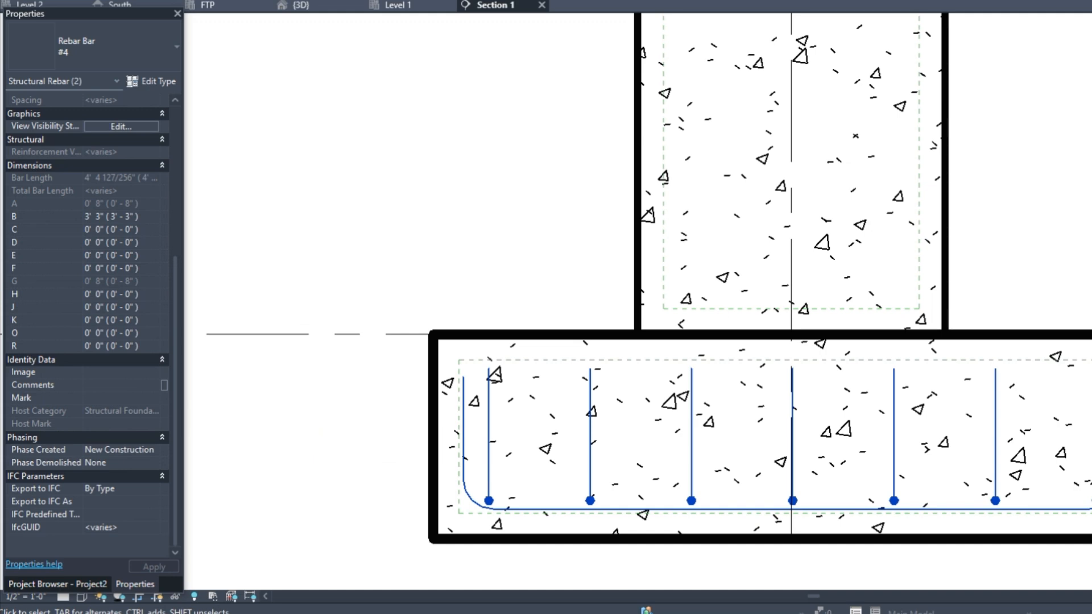
{"action": "left_click", "coordinate": [62, 596]}
{"action": "left_click", "coordinate": [80, 579]}
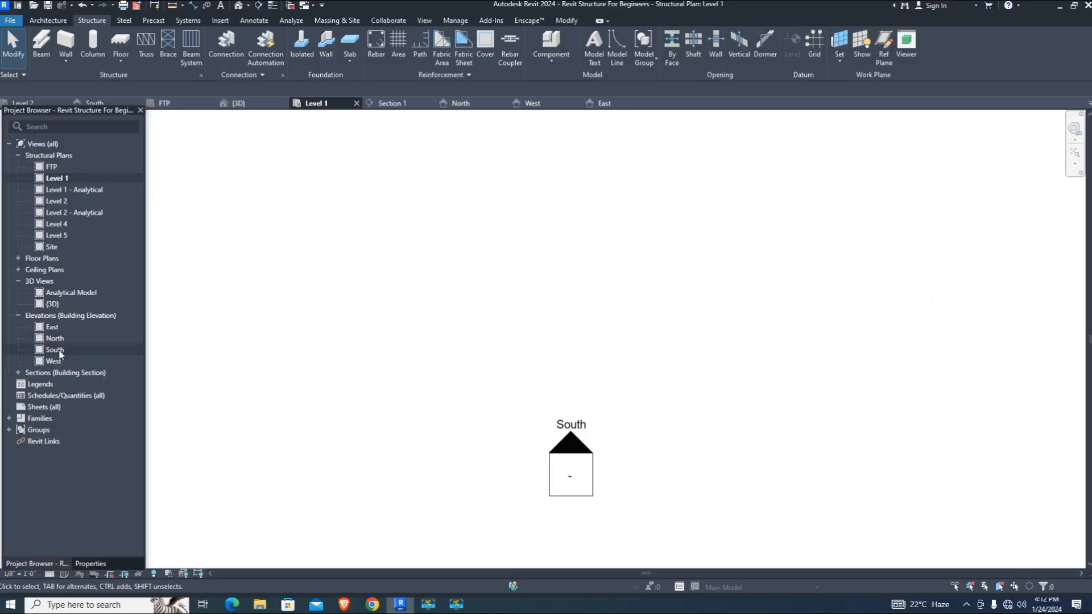
Draw a new vertical section line through the footing in the South elevation
{"action": "double_click", "coordinate": [55, 350]}
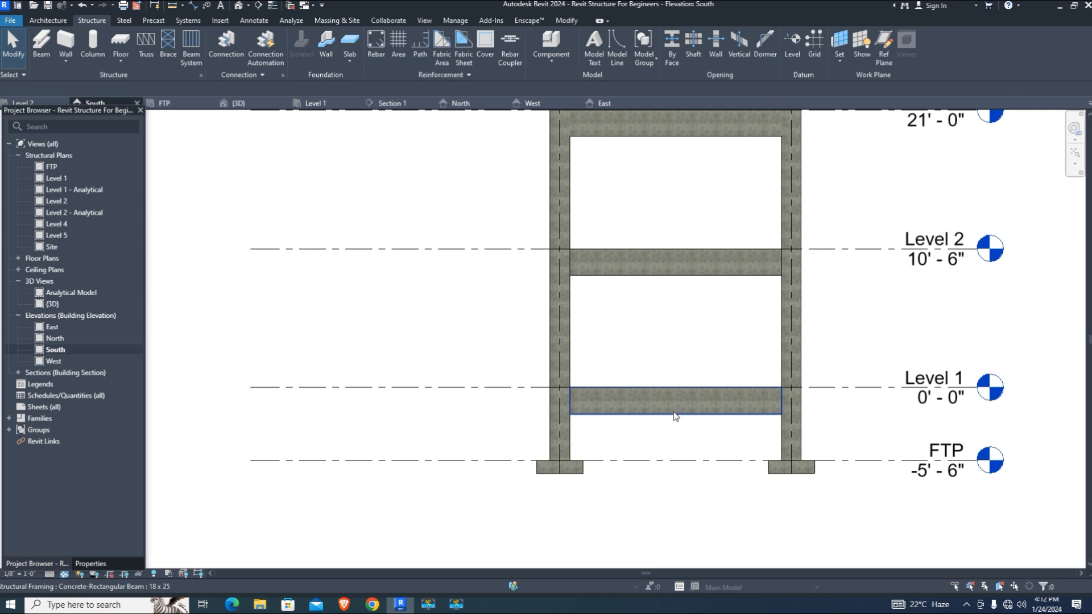
{"action": "scroll", "coordinate": [677, 417], "scroll_direction": "up", "scroll_amount": 2}
{"action": "scroll", "coordinate": [542, 447], "scroll_direction": "up", "scroll_amount": 4}
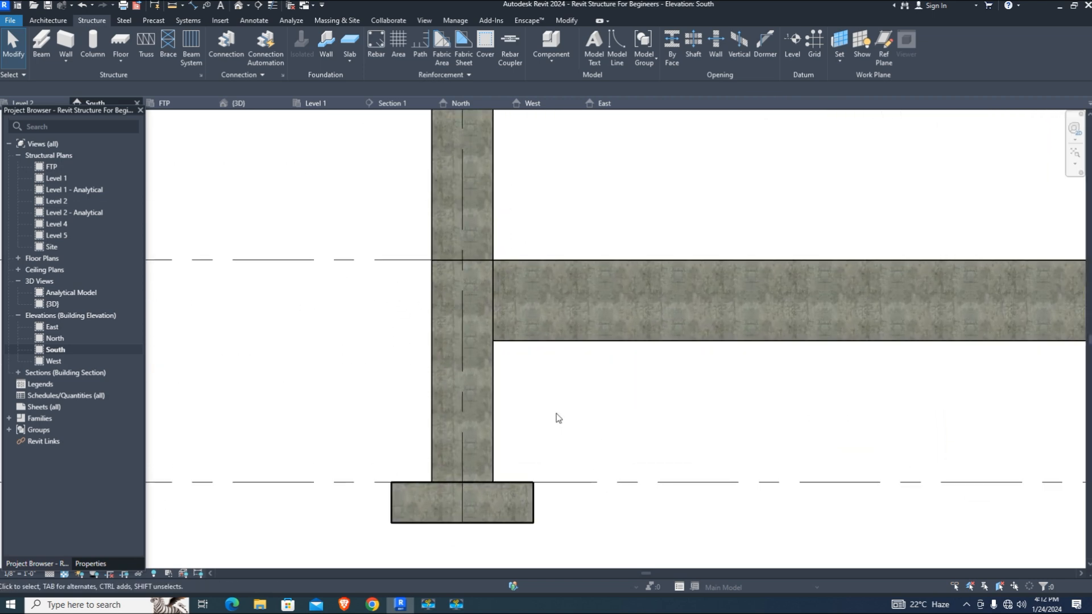
{"action": "left_click", "coordinate": [257, 5]}
{"action": "left_click", "coordinate": [421, 412]}
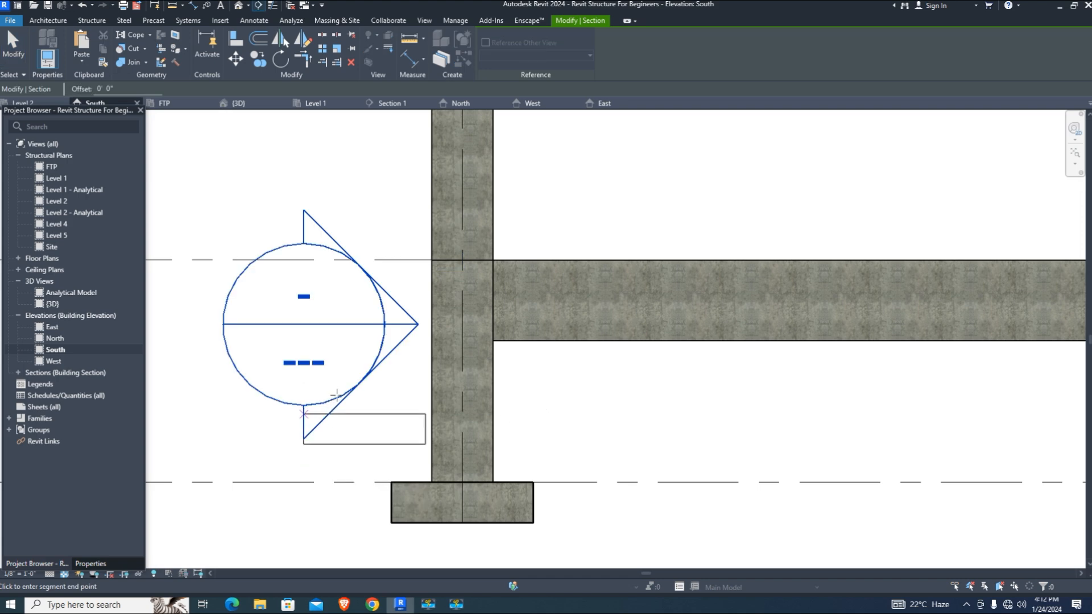
{"action": "scroll", "coordinate": [337, 396], "scroll_direction": "down", "scroll_amount": 4}
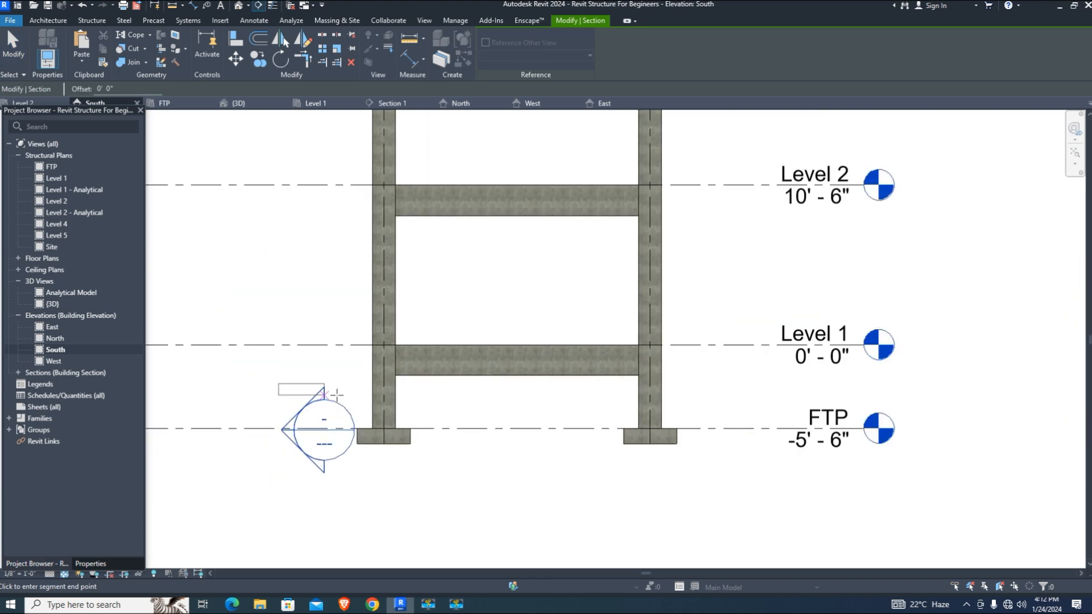
{"action": "left_click", "coordinate": [381, 544]}
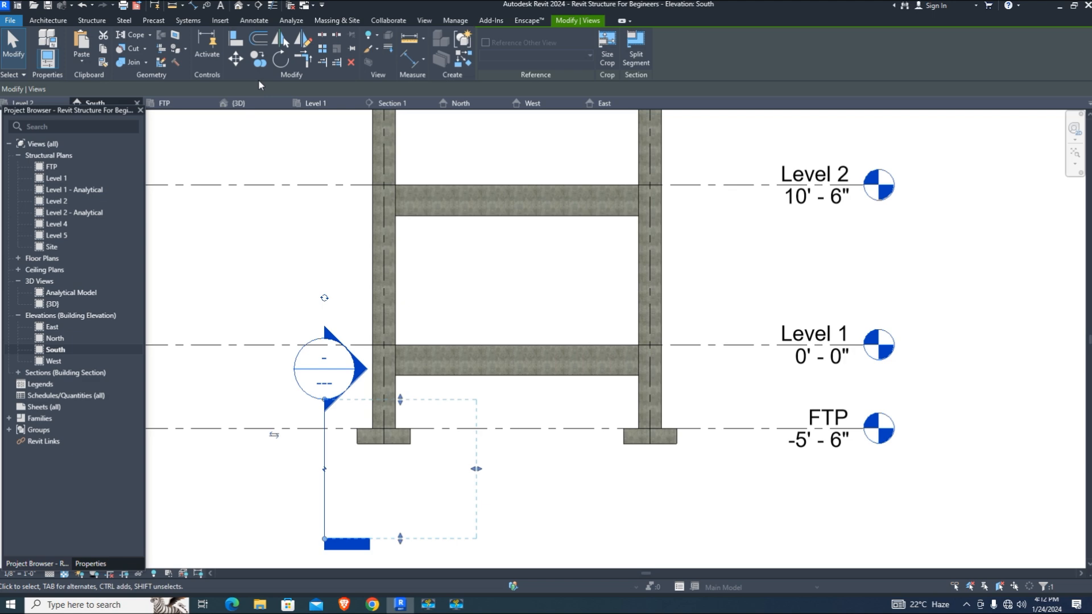
Rotate the new section marker 90° to make it horizontal
{"action": "left_click", "coordinate": [280, 59]}
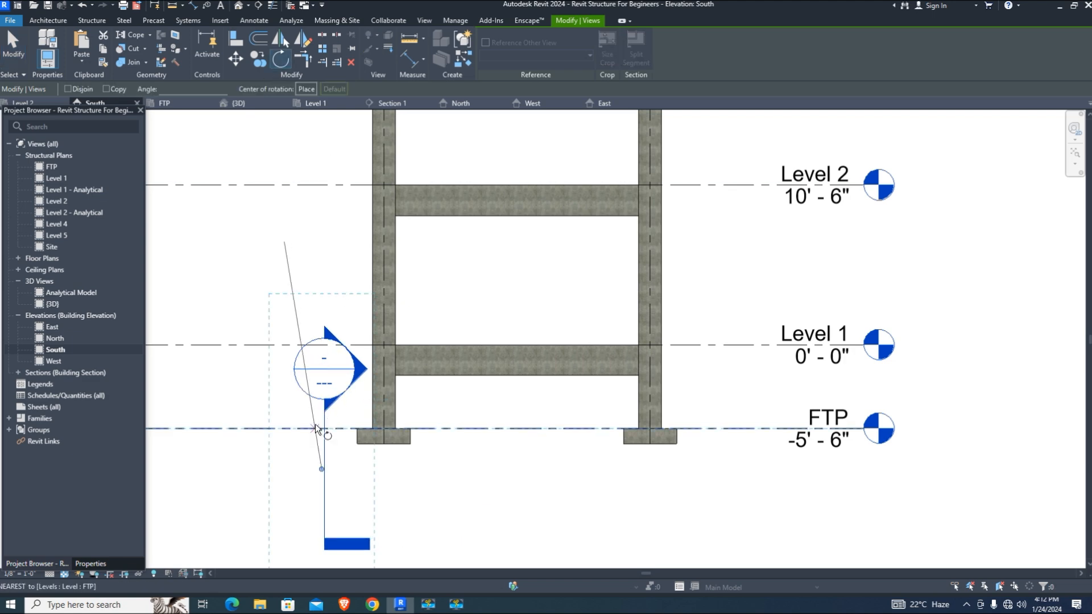
{"action": "left_click", "coordinate": [317, 353]}
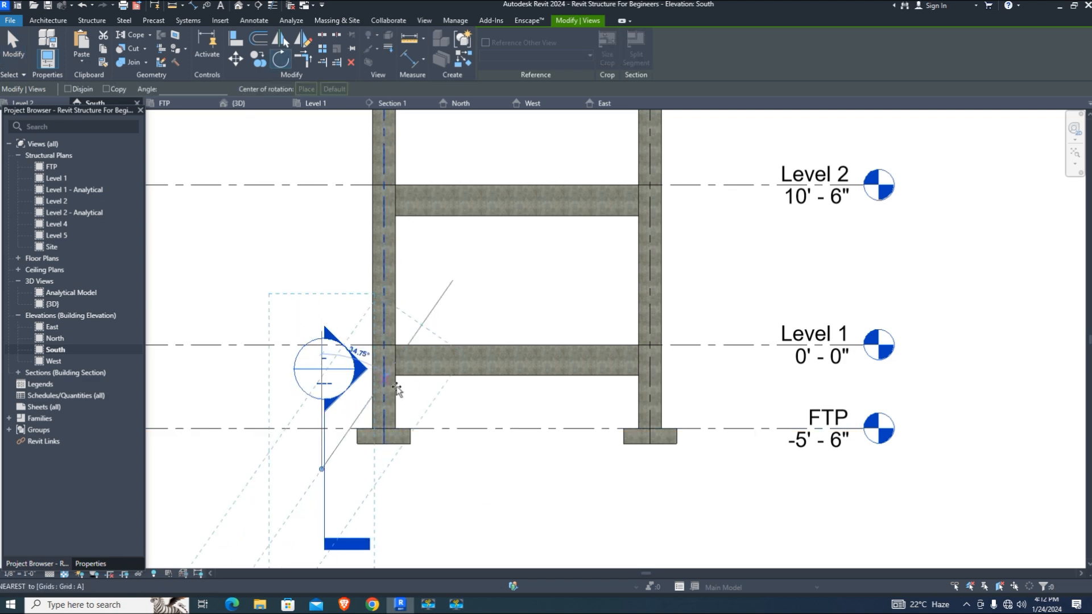
{"action": "left_click", "coordinate": [492, 474]}
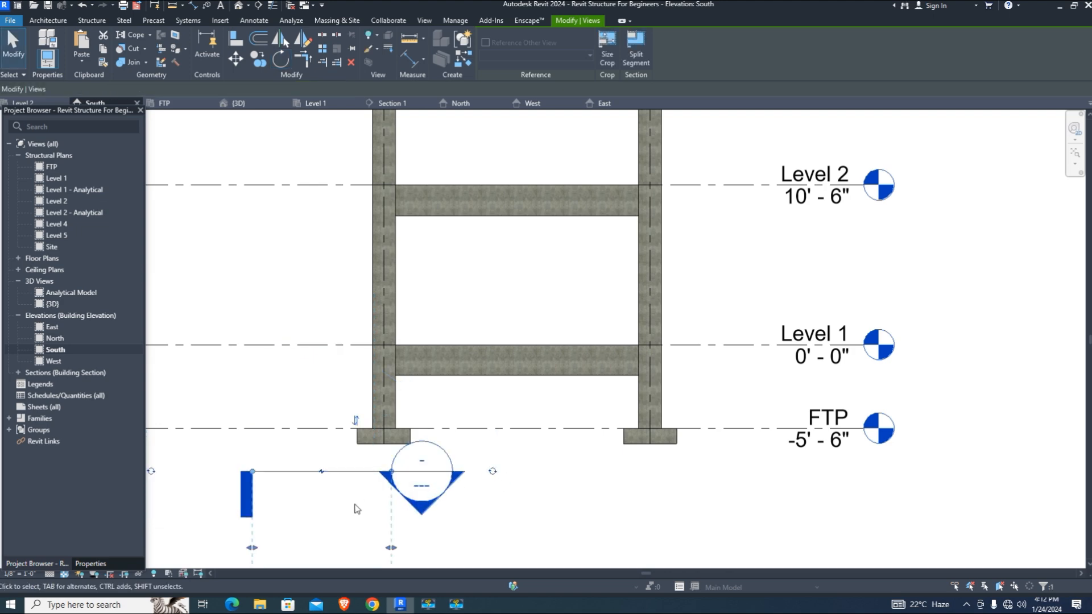
{"action": "scroll", "coordinate": [305, 515], "scroll_direction": "up", "scroll_amount": 1}
{"action": "middle_click_drag", "start_coordinate": [306, 516], "coordinate": [392, 498]}
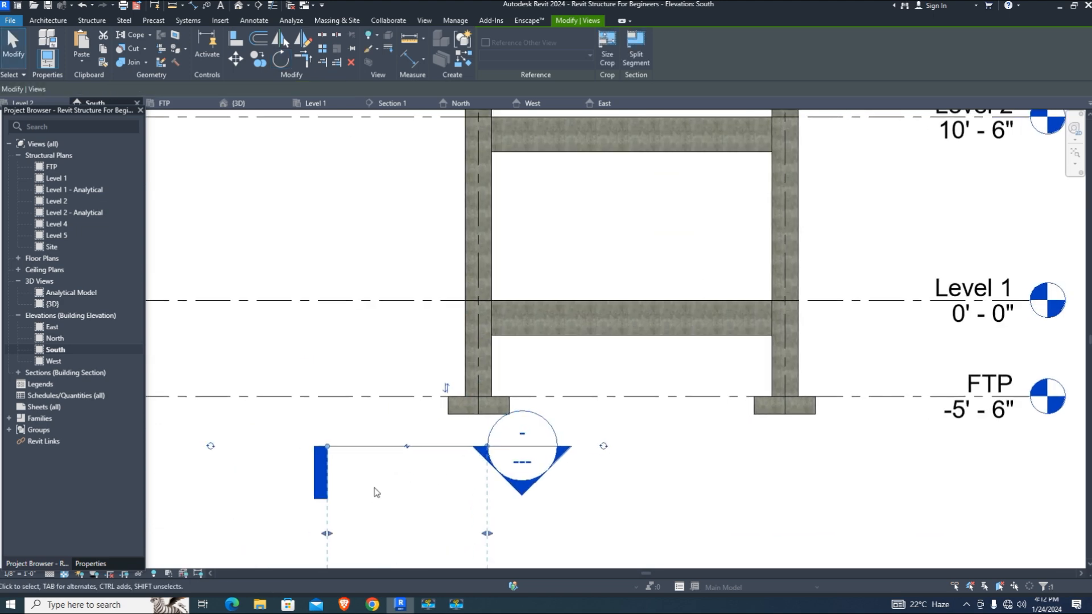
Move the section line across the left column just above the footing, then open Section 2
{"action": "left_click", "coordinate": [407, 447]}
{"action": "left_click", "coordinate": [477, 369]}
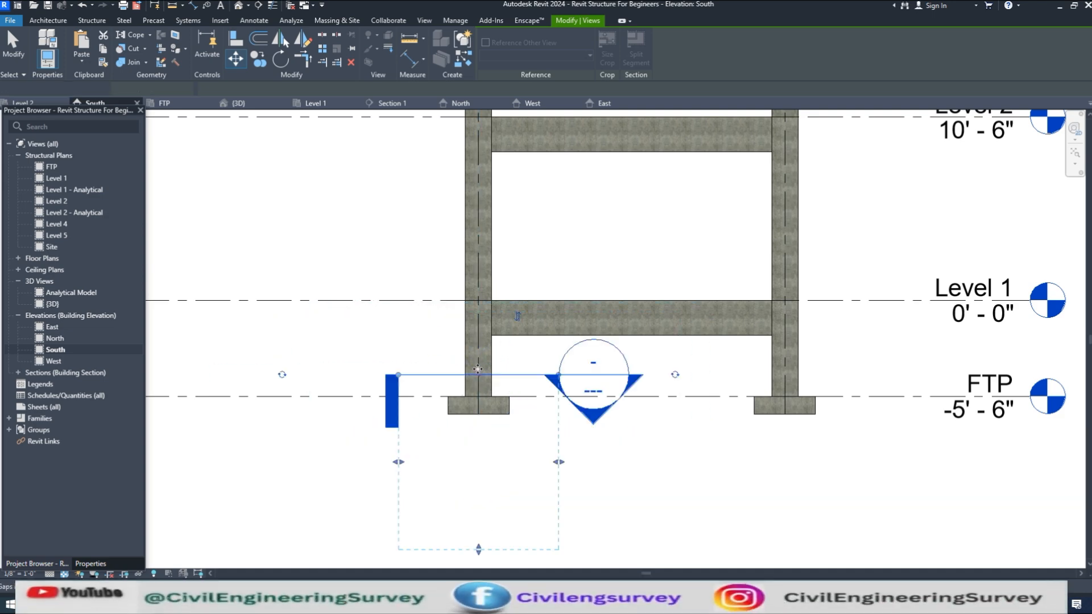
{"action": "scroll", "coordinate": [604, 444], "scroll_direction": "up", "scroll_amount": 1}
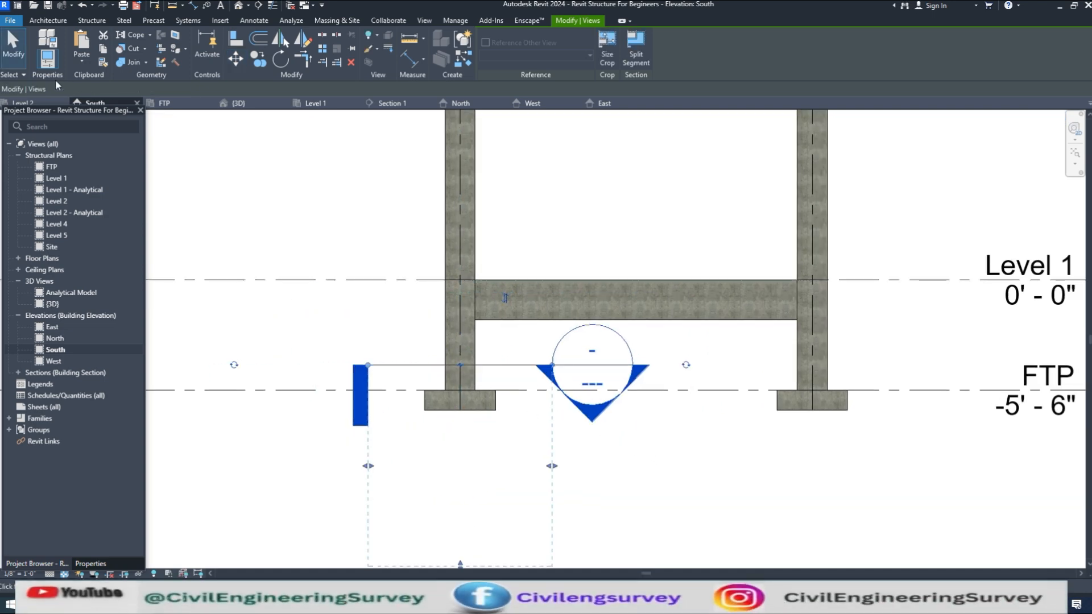
{"action": "left_click", "coordinate": [14, 46]}
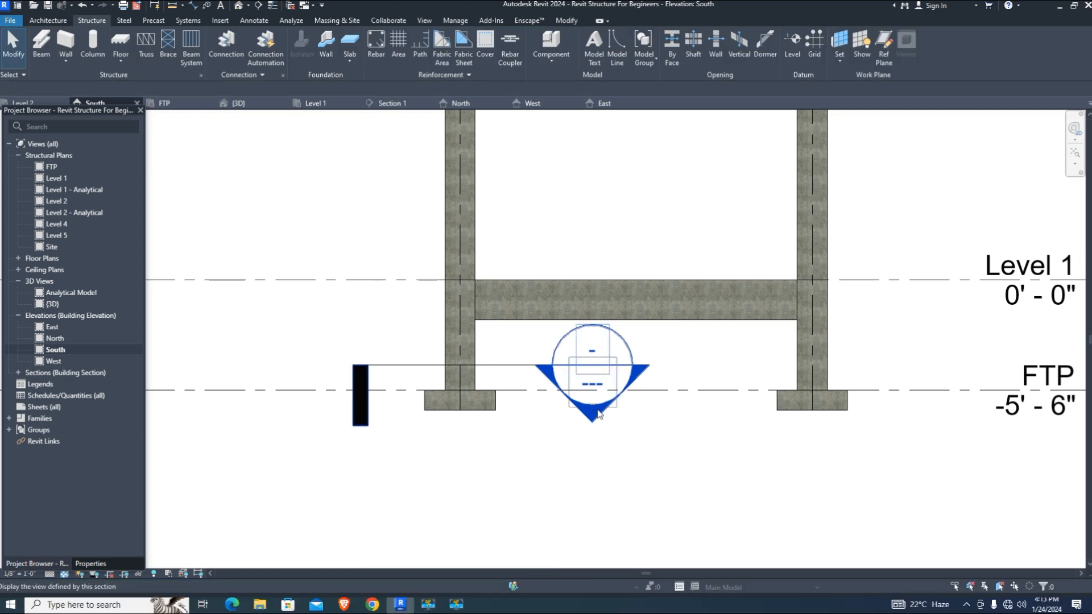
{"action": "double_click", "coordinate": [597, 413]}
At 3/4" = 1'-0" scale, place straight bars at the column's top and bottom corners
{"action": "scroll", "coordinate": [540, 434], "scroll_direction": "up", "scroll_amount": 2}
{"action": "scroll", "coordinate": [544, 439], "scroll_direction": "down", "scroll_amount": 1}
{"action": "scroll", "coordinate": [544, 435], "scroll_direction": "up", "scroll_amount": 5}
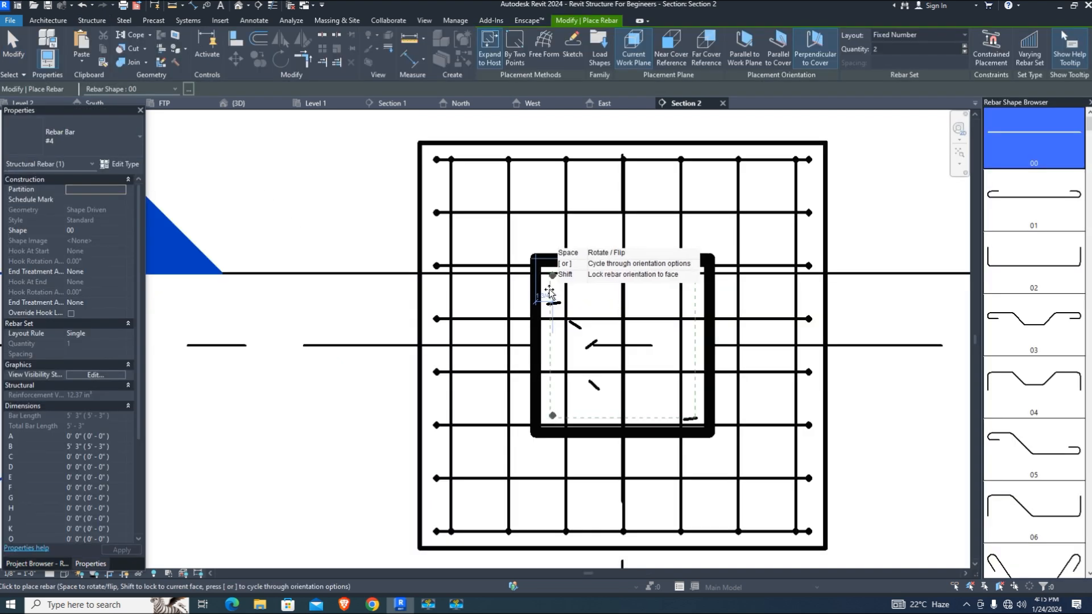
{"action": "left_click", "coordinate": [17, 573]}
{"action": "left_click", "coordinate": [40, 283]}
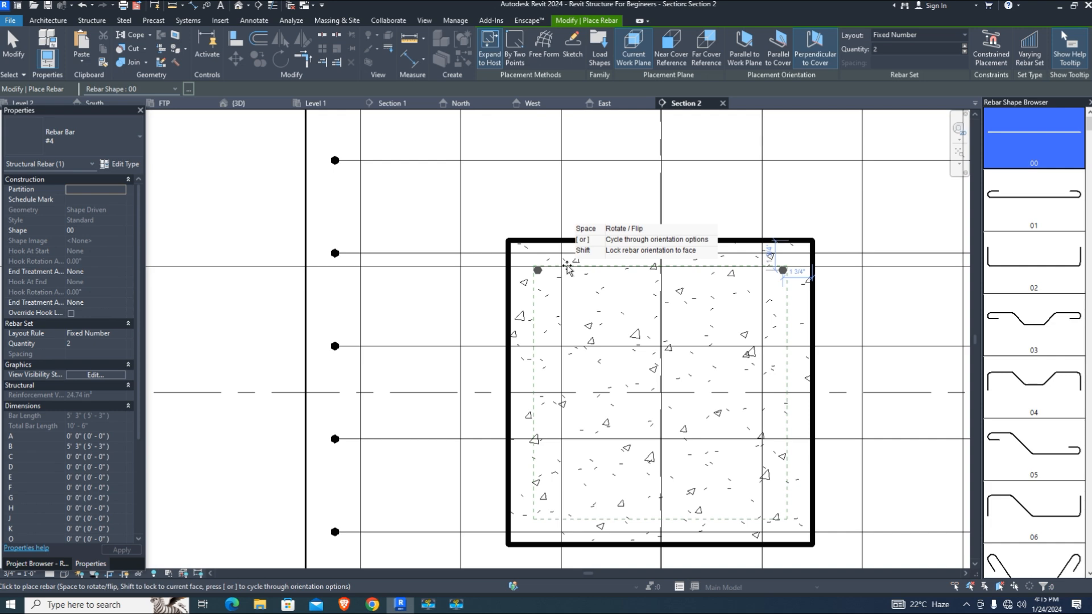
{"action": "left_click", "coordinate": [567, 268]}
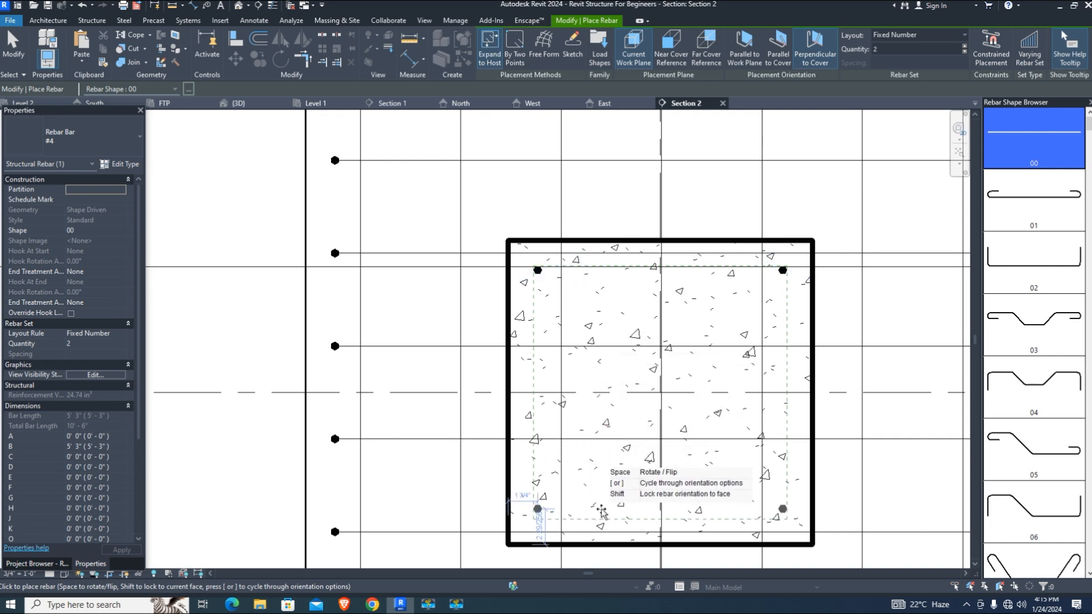
{"action": "left_click", "coordinate": [602, 511]}
Try 1/8" and 3/16" scales before setting the view to 1/4" = 1'-0"
{"action": "left_click", "coordinate": [17, 574]}
{"action": "left_click", "coordinate": [34, 346]}
{"action": "left_click", "coordinate": [17, 573]}
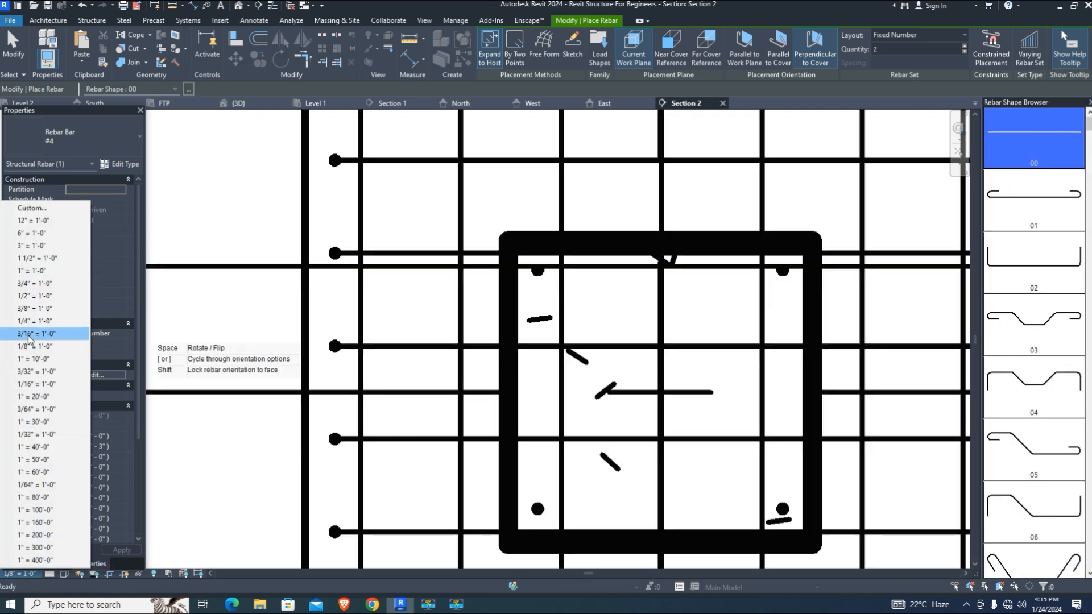
{"action": "left_click", "coordinate": [32, 335]}
{"action": "left_click", "coordinate": [19, 573]}
{"action": "left_click", "coordinate": [26, 321]}
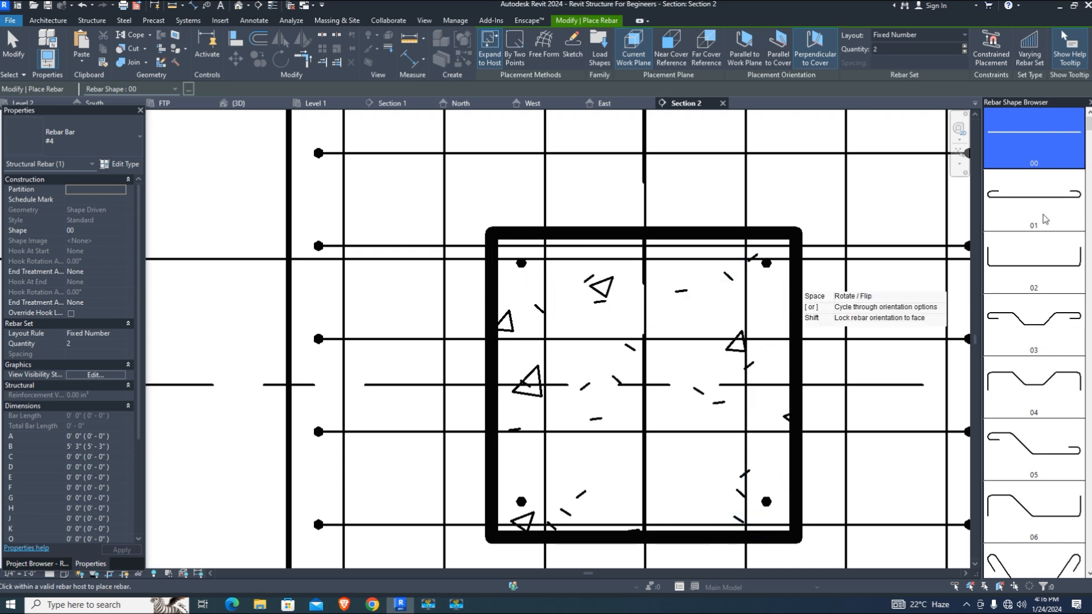
Pick the T1 square tie, set it parallel to the work plane, and make it a #3 bar
{"action": "scroll", "coordinate": [1044, 462], "scroll_direction": "down", "scroll_amount": 5}
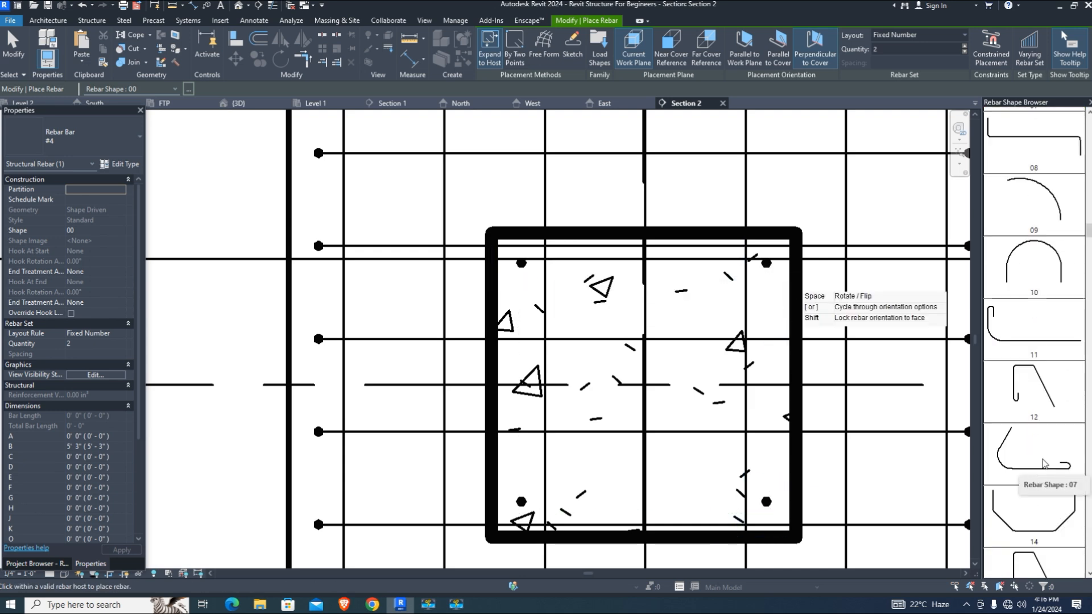
{"action": "scroll", "coordinate": [1043, 462], "scroll_direction": "down", "scroll_amount": 10}
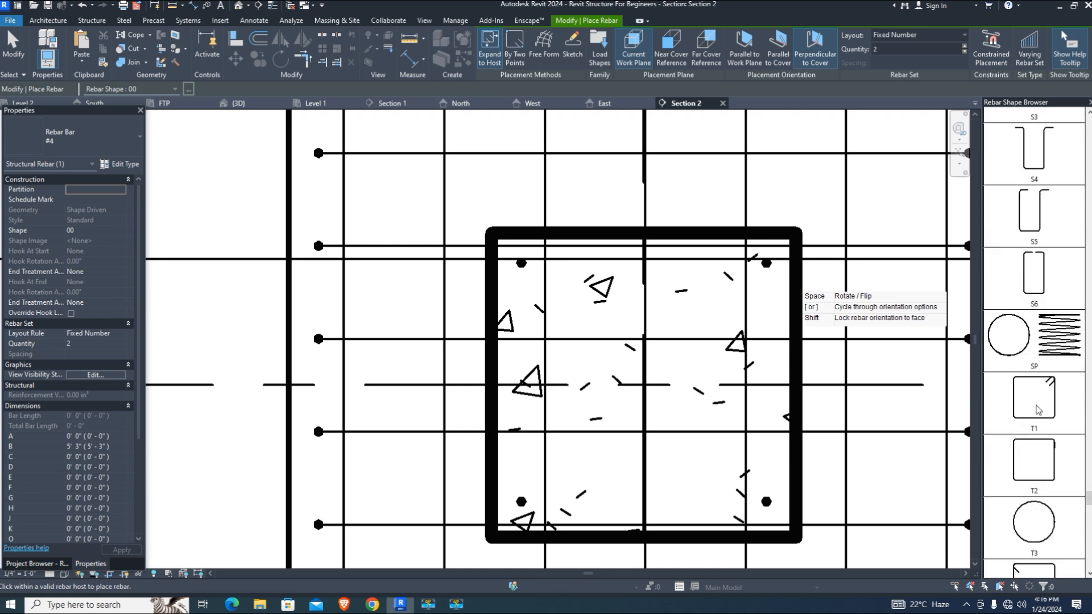
{"action": "left_click", "coordinate": [1033, 404]}
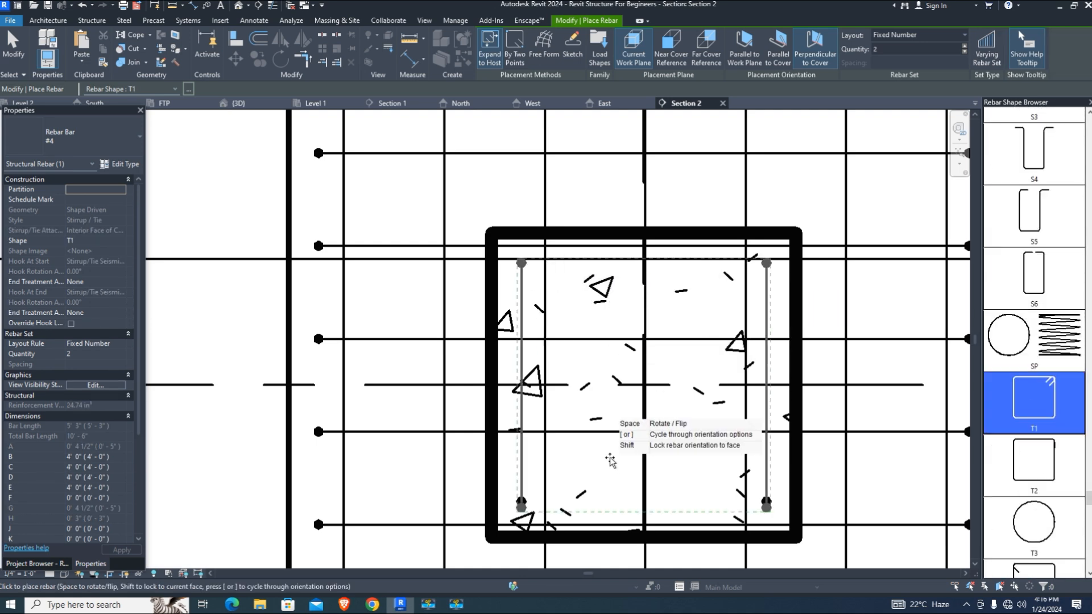
{"action": "left_click", "coordinate": [777, 49]}
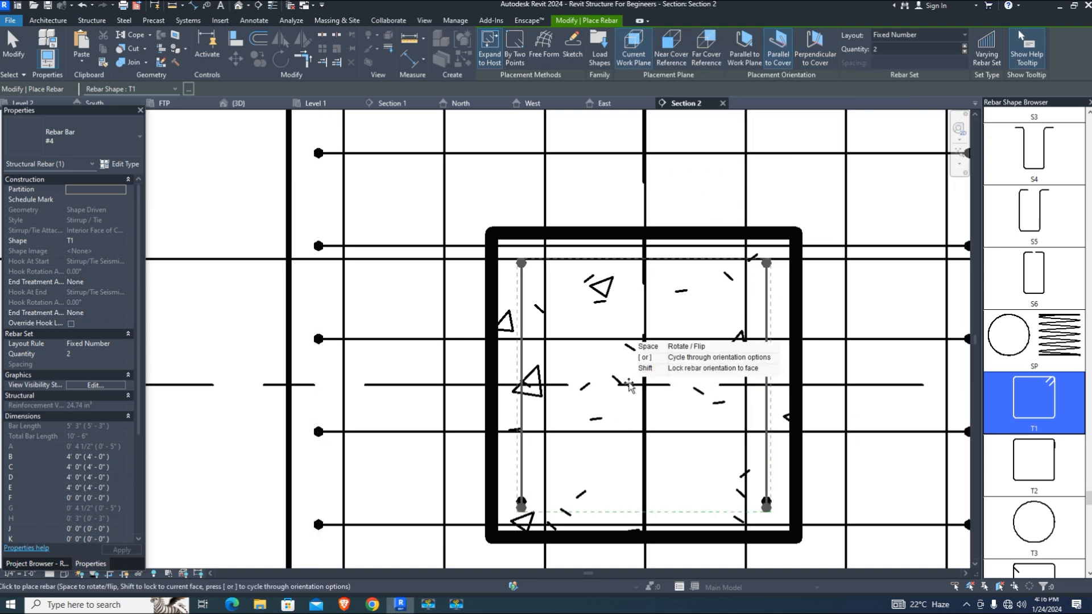
{"action": "left_click", "coordinate": [744, 48]}
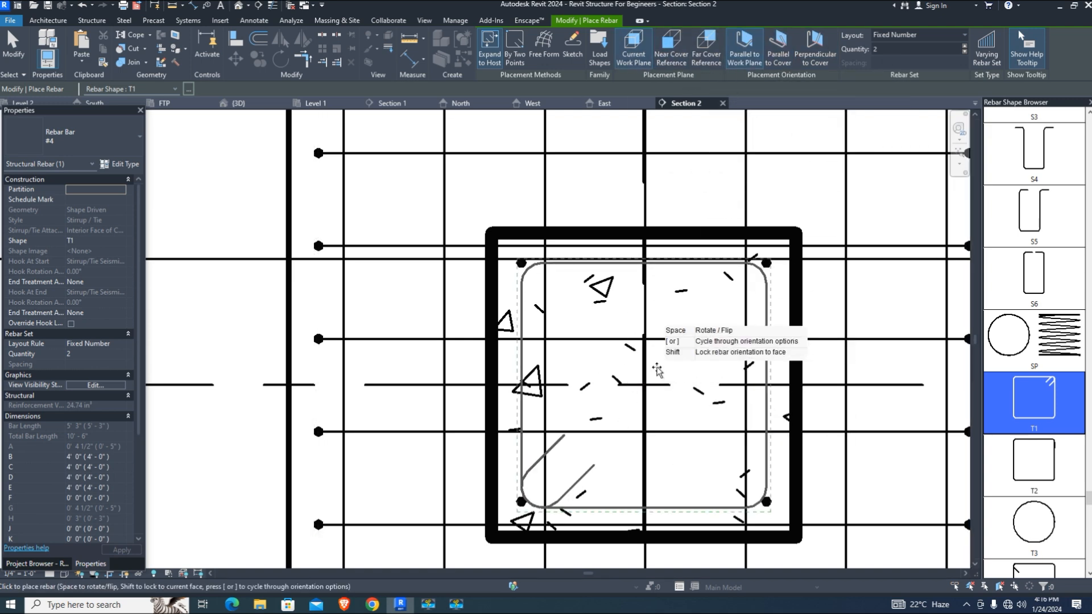
{"action": "left_click", "coordinate": [74, 137]}
{"action": "left_click", "coordinate": [23, 188]}
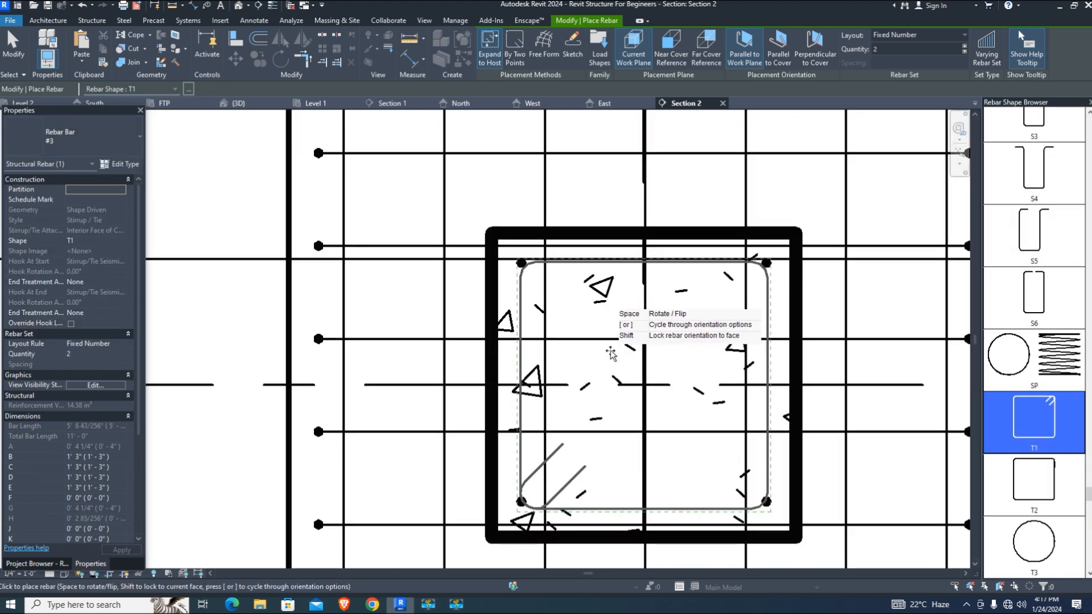
{"action": "key", "text": "ctrl+z"}
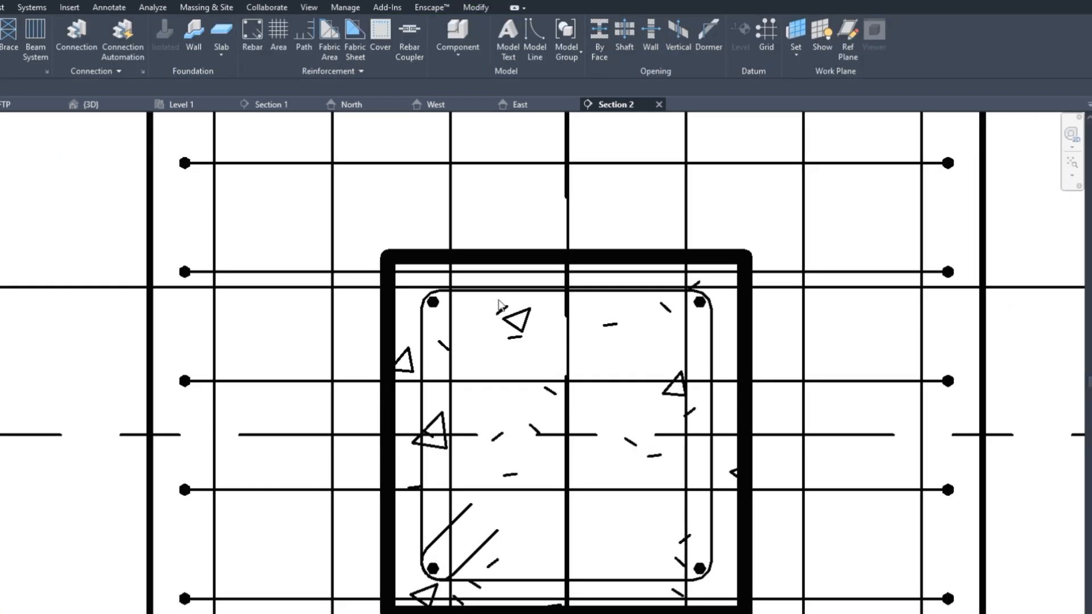
Lay out the column tie as a Maximum Spacing set at 6" (12 ties), then review it in 3D
{"action": "left_click", "coordinate": [499, 305]}
{"action": "left_click", "coordinate": [534, 24]}
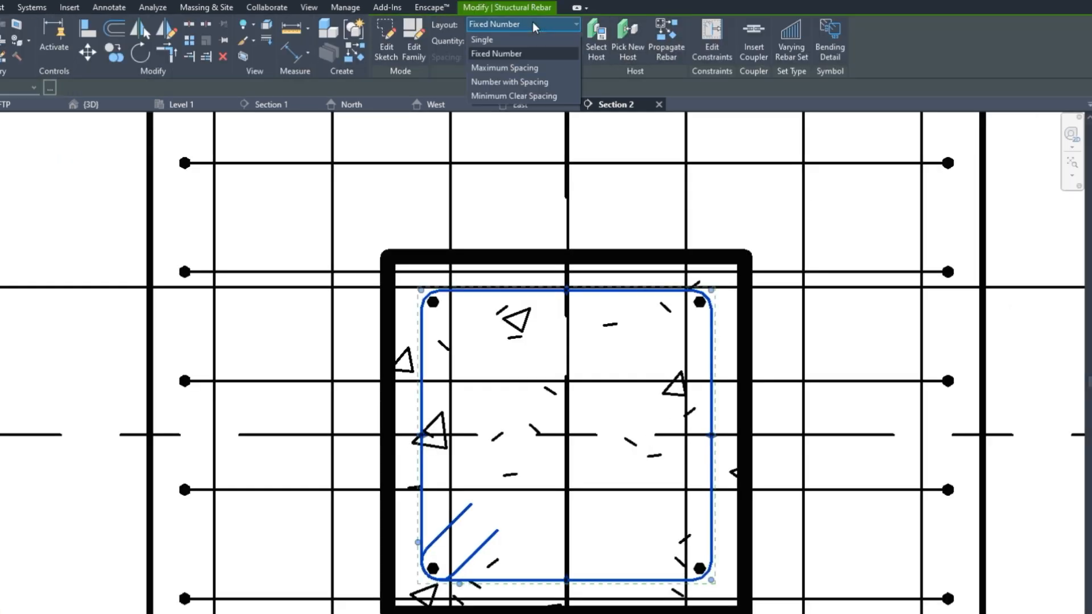
{"action": "left_click", "coordinate": [538, 69]}
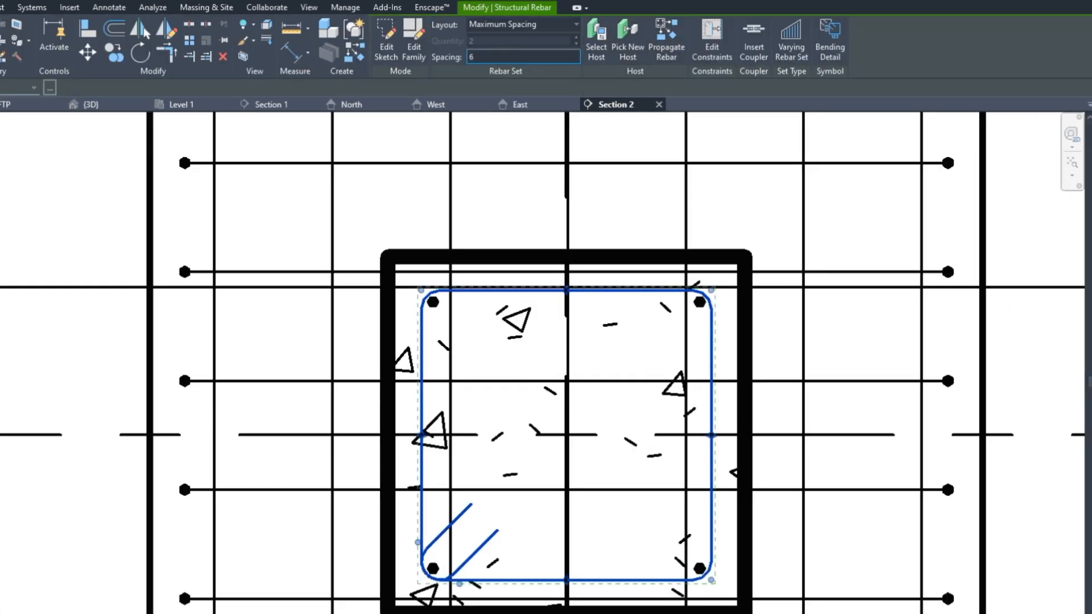
{"action": "key", "text": "Return"}
{"action": "scroll", "coordinate": [455, 355], "scroll_direction": "down", "scroll_amount": 3}
{"action": "left_click", "coordinate": [791, 514]}
{"action": "scroll", "coordinate": [429, 473], "scroll_direction": "up", "scroll_amount": 1}
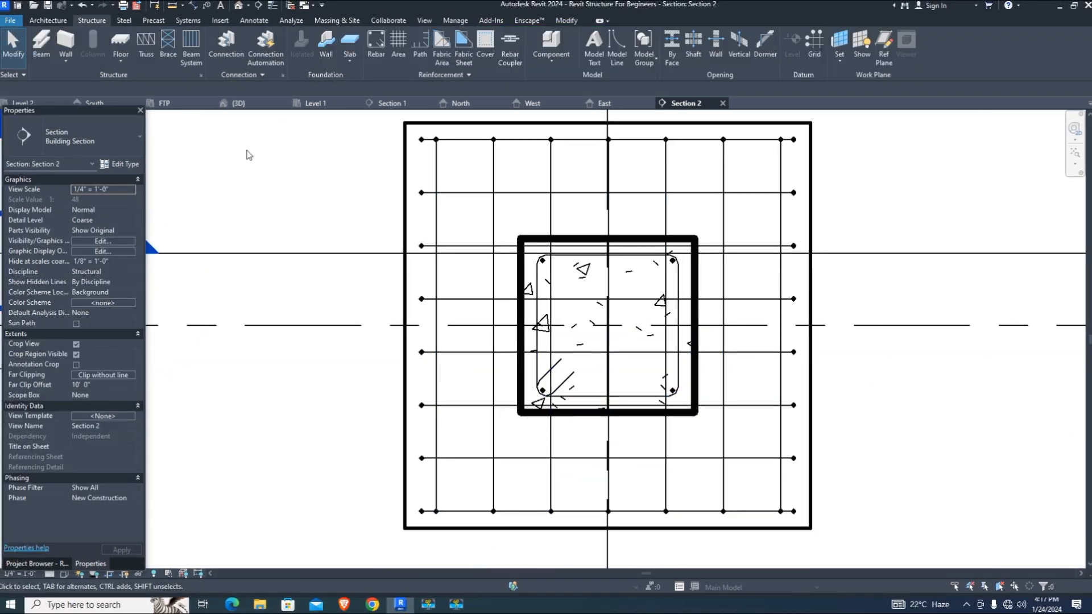
{"action": "left_click", "coordinate": [238, 103]}
{"action": "scroll", "coordinate": [484, 455], "scroll_direction": "down", "scroll_amount": 4}
{"action": "scroll", "coordinate": [535, 455], "scroll_direction": "up", "scroll_amount": 4}
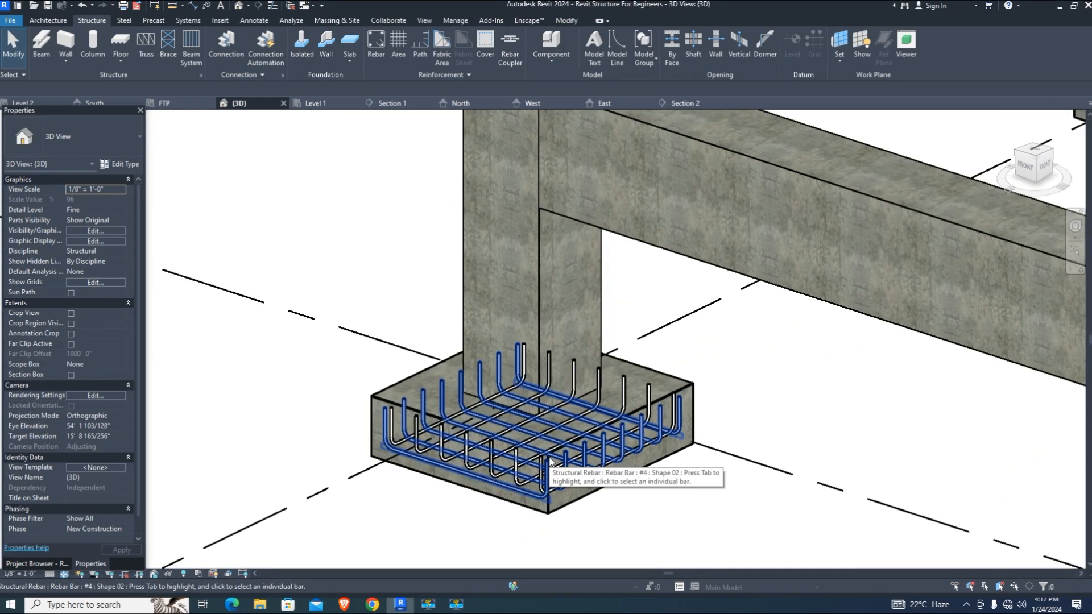
{"action": "left_click", "coordinate": [683, 103]}
{"action": "scroll", "coordinate": [535, 307], "scroll_direction": "up", "scroll_amount": 2}
Make the column tie and corner bars visible in 3D, and set Section 2 to Fine detail
{"action": "left_click", "coordinate": [753, 434]}
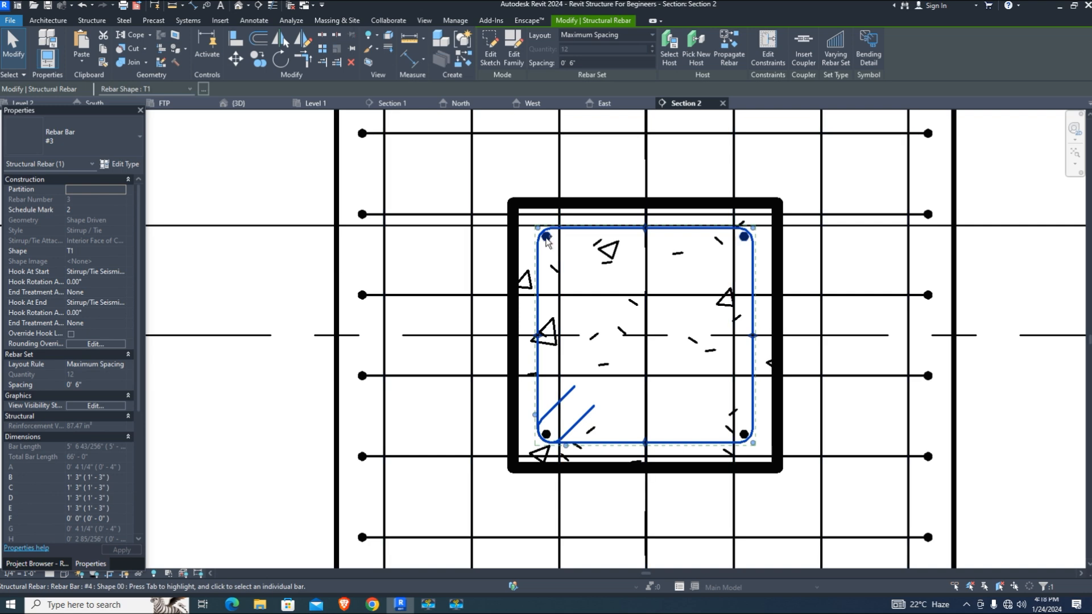
{"action": "left_click", "coordinate": [755, 434], "text": "ctrl"}
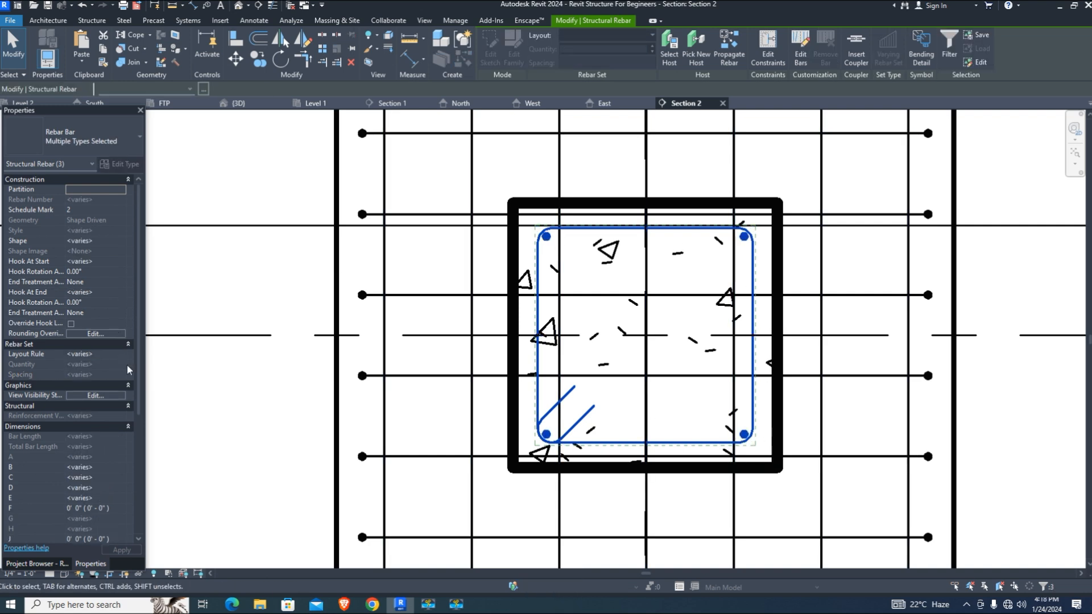
{"action": "left_click", "coordinate": [112, 397]}
{"action": "left_click", "coordinate": [251, 312]}
{"action": "left_click", "coordinate": [253, 447]}
{"action": "left_click", "coordinate": [50, 575]}
{"action": "left_click", "coordinate": [65, 562]}
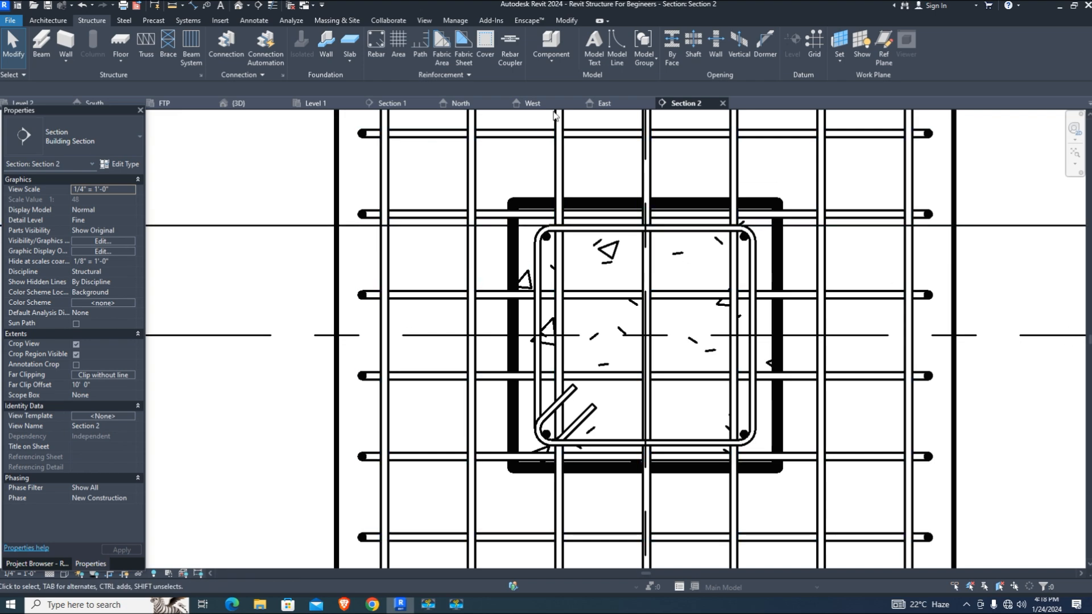
In 3D, edit a vertical column bar's constraints, toggle its top-end cover constraint, and edit the 0' 0" offset
{"action": "left_click", "coordinate": [239, 104]}
{"action": "scroll", "coordinate": [541, 420], "scroll_direction": "down", "scroll_amount": 2}
{"action": "scroll", "coordinate": [552, 188], "scroll_direction": "up", "scroll_amount": 3}
{"action": "left_click", "coordinate": [592, 196]}
{"action": "scroll", "coordinate": [568, 193], "scroll_direction": "up", "scroll_amount": 3}
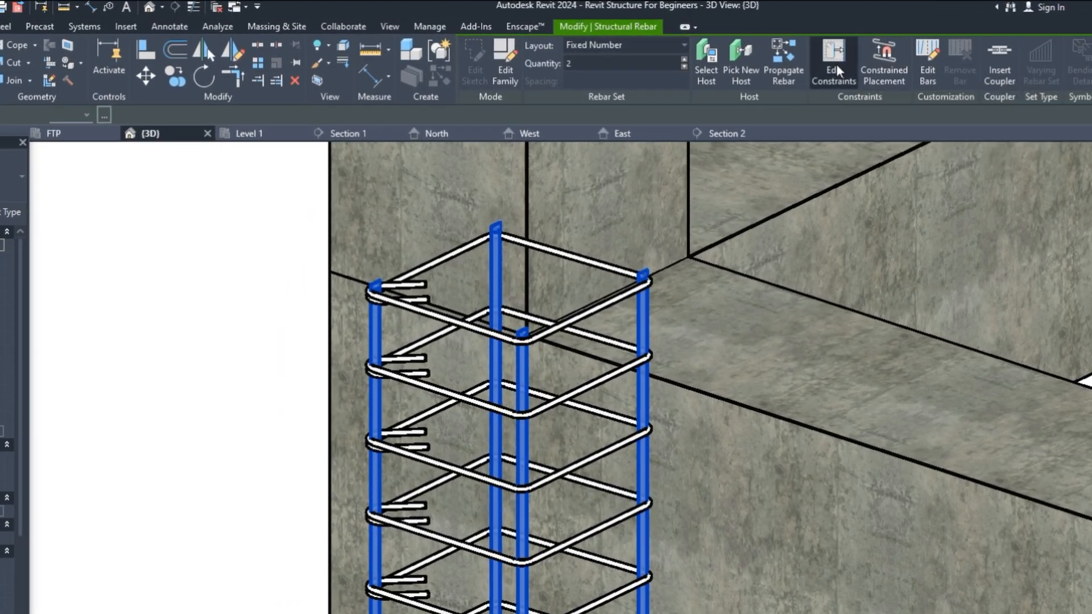
{"action": "left_click", "coordinate": [837, 65]}
{"action": "scroll", "coordinate": [501, 385], "scroll_direction": "up", "scroll_amount": 3}
{"action": "left_click", "coordinate": [504, 387]}
{"action": "left_click", "coordinate": [510, 353]}
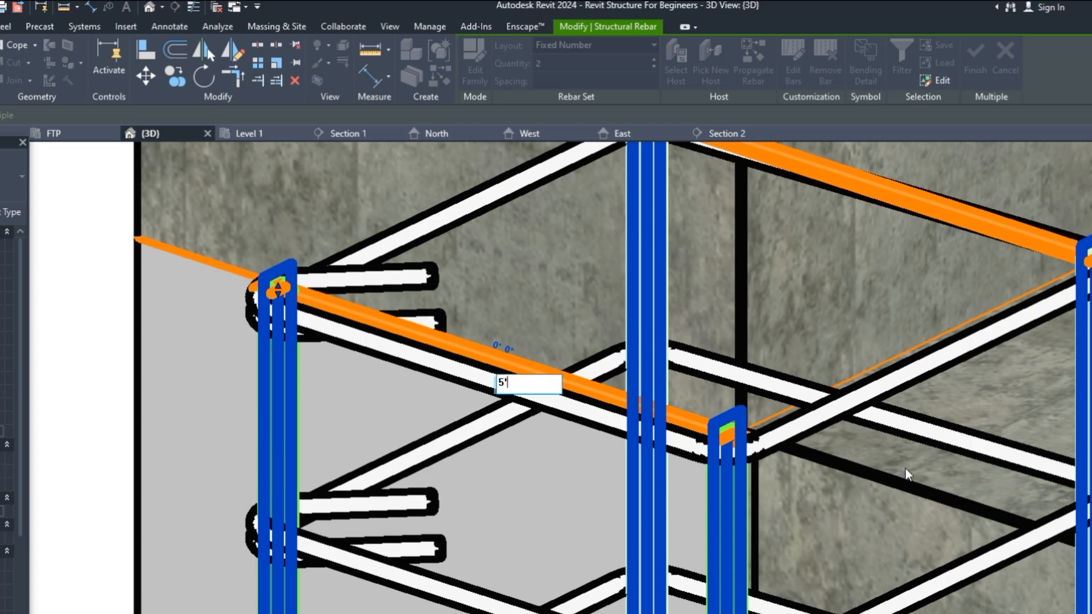
Set the vertical column bars' end offset to 5'
{"action": "type", "text": "5'"}
{"action": "key", "text": "Return"}
{"action": "scroll", "coordinate": [625, 498], "scroll_direction": "down", "scroll_amount": 5}
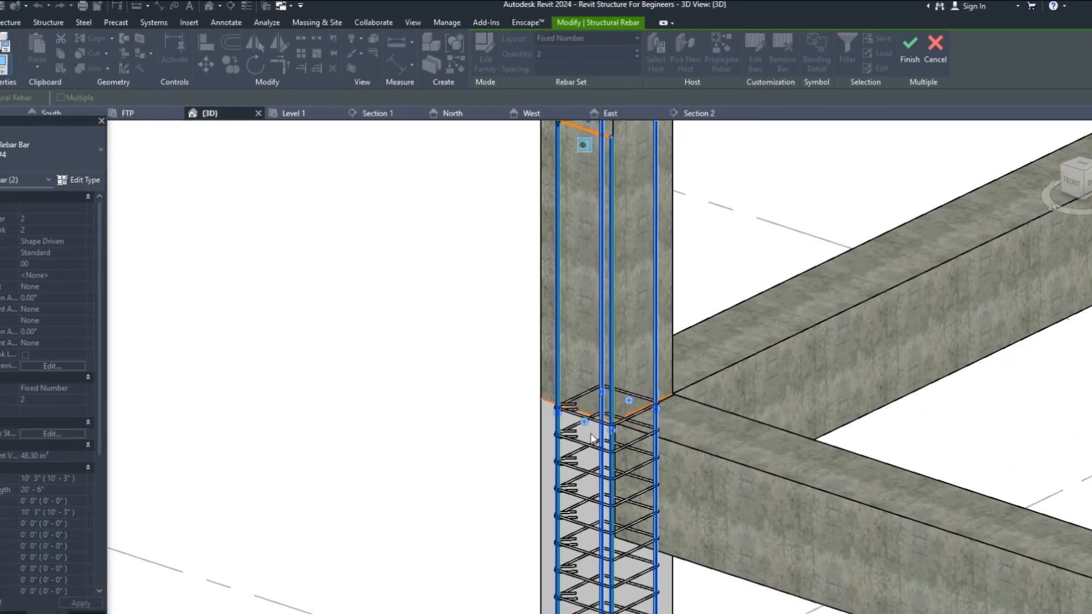
{"action": "scroll", "coordinate": [609, 282], "scroll_direction": "up", "scroll_amount": 6}
{"action": "left_click", "coordinate": [595, 199]}
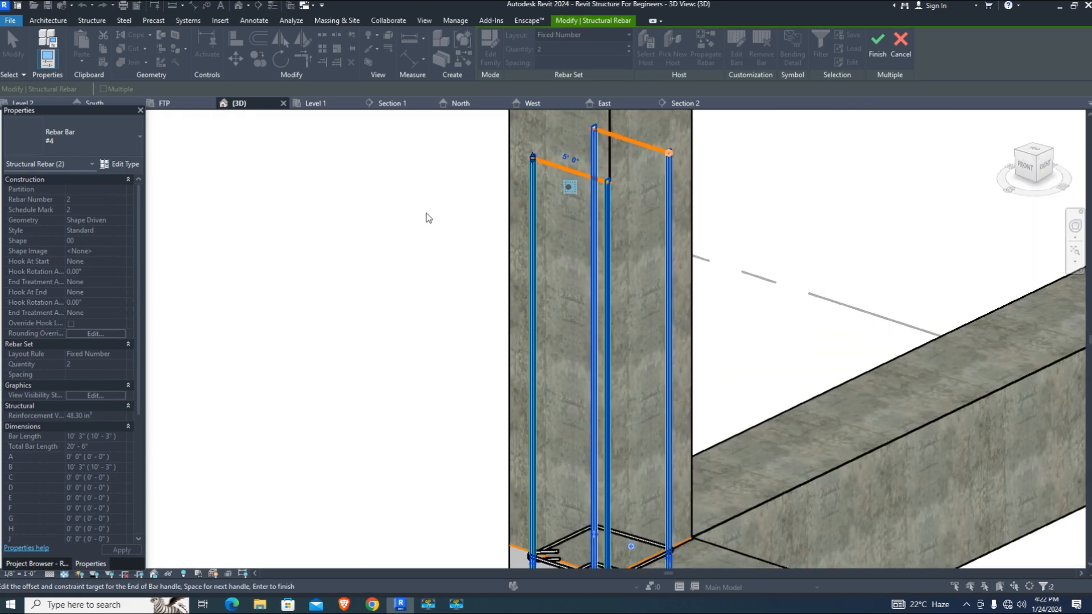
{"action": "key", "text": "space"}
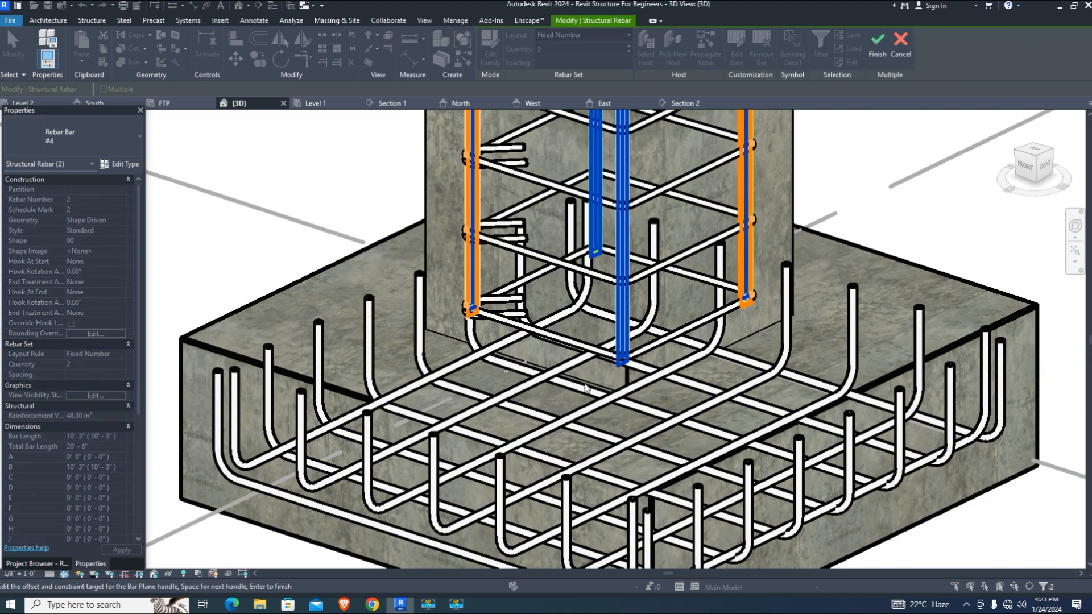
Give the bars' start a 5" offset so each bar lengthens to 10' 8"
{"action": "scroll", "coordinate": [586, 389], "scroll_direction": "up", "scroll_amount": 2}
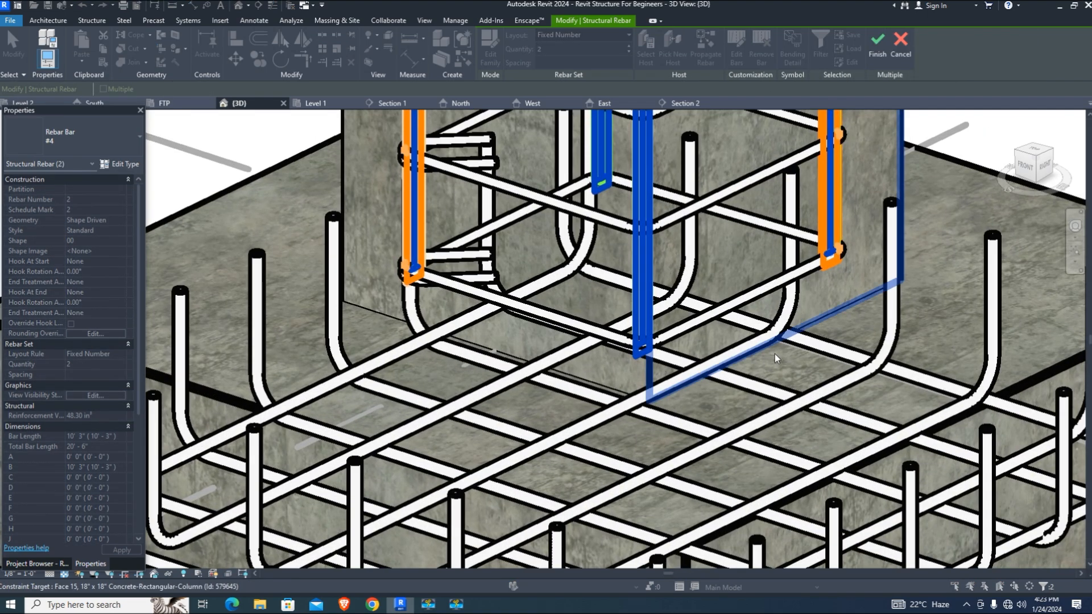
{"action": "scroll", "coordinate": [426, 280], "scroll_direction": "up", "scroll_amount": 2}
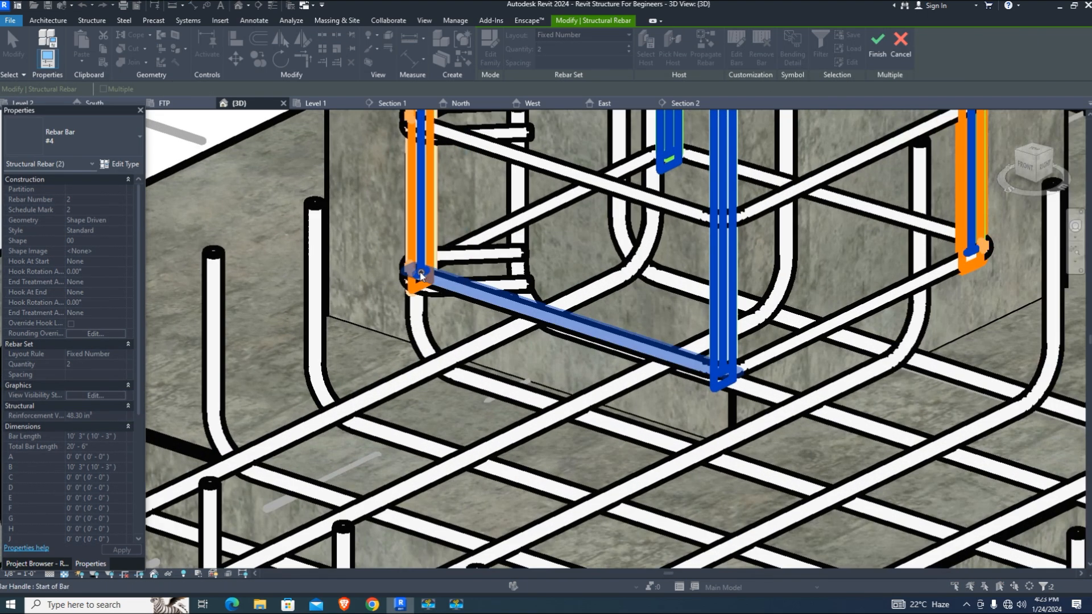
{"action": "left_click", "coordinate": [421, 275]}
{"action": "scroll", "coordinate": [557, 353], "scroll_direction": "up", "scroll_amount": 2}
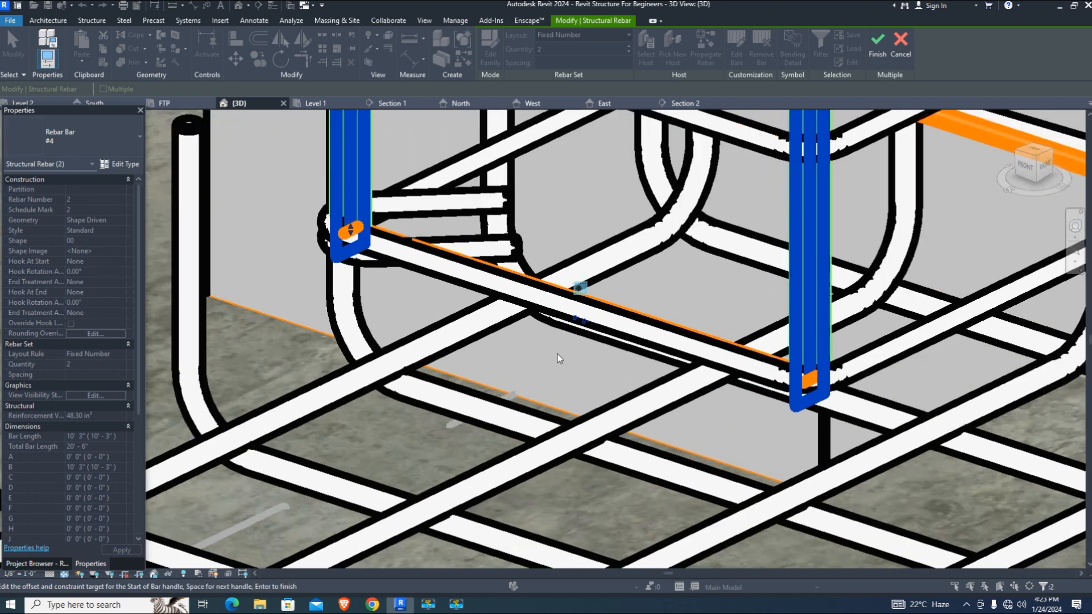
{"action": "scroll", "coordinate": [557, 357], "scroll_direction": "up", "scroll_amount": 1}
{"action": "left_click", "coordinate": [590, 316]}
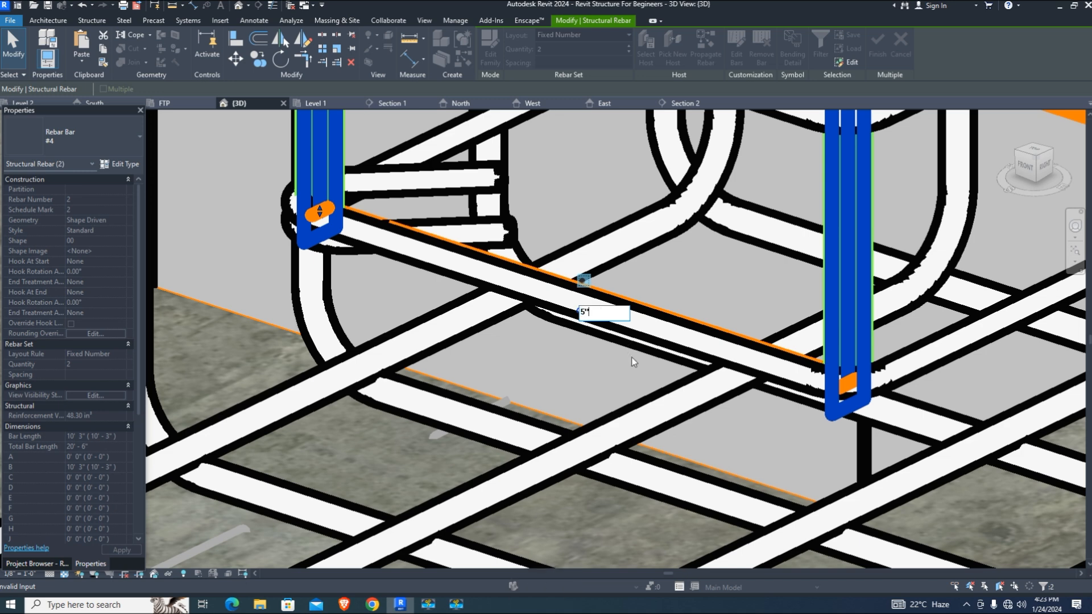
{"action": "key", "text": "Return"}
{"action": "scroll", "coordinate": [600, 342], "scroll_direction": "down", "scroll_amount": 3}
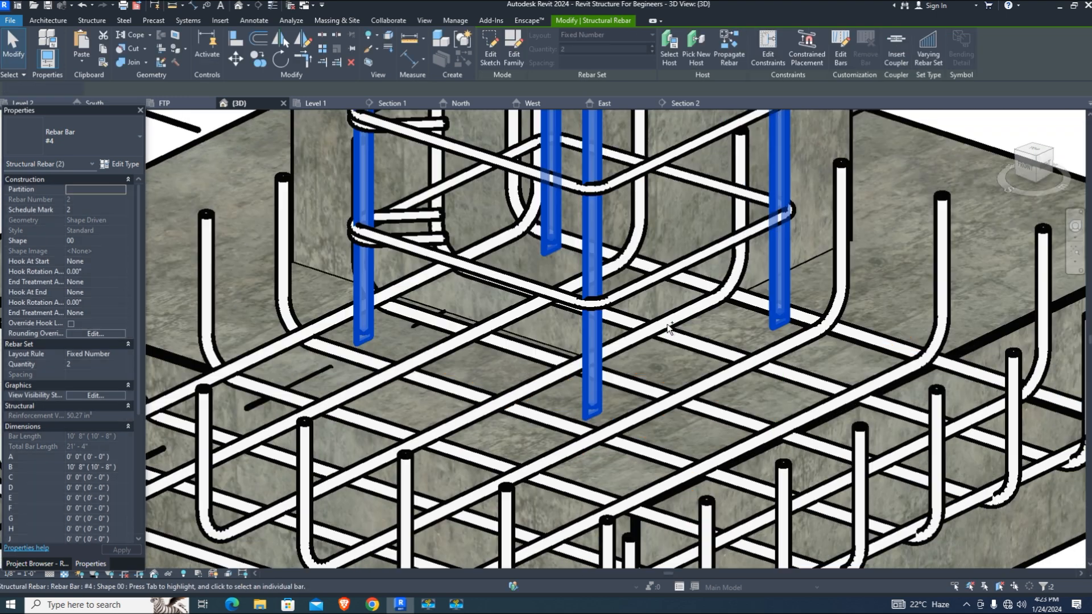
Review the rebar type properties and leave the bar start without a hook
{"action": "left_click", "coordinate": [121, 164]}
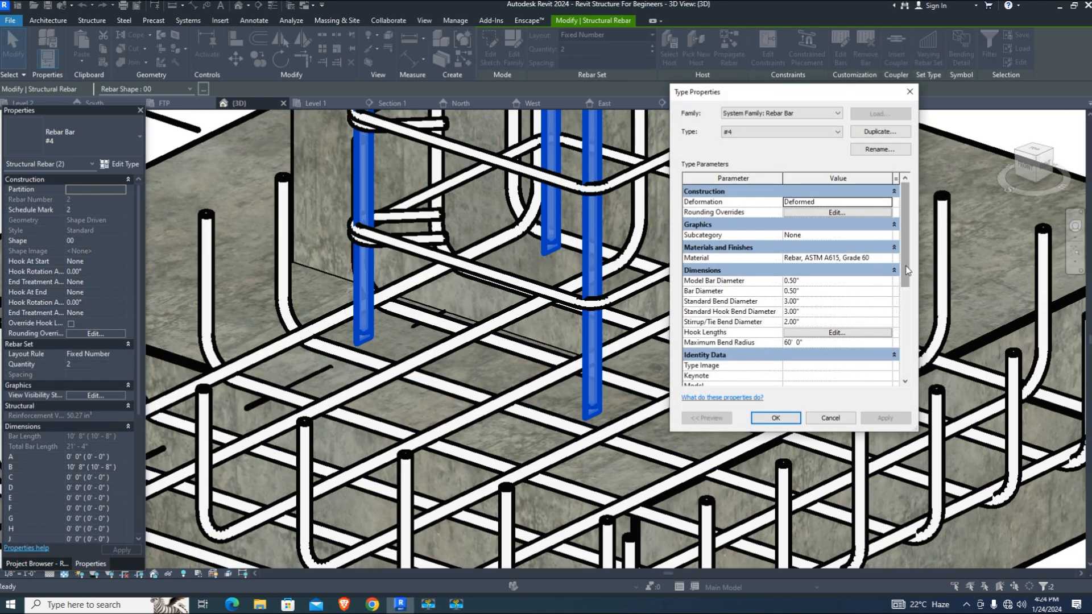
{"action": "left_click", "coordinate": [846, 421]}
{"action": "left_click", "coordinate": [93, 261]}
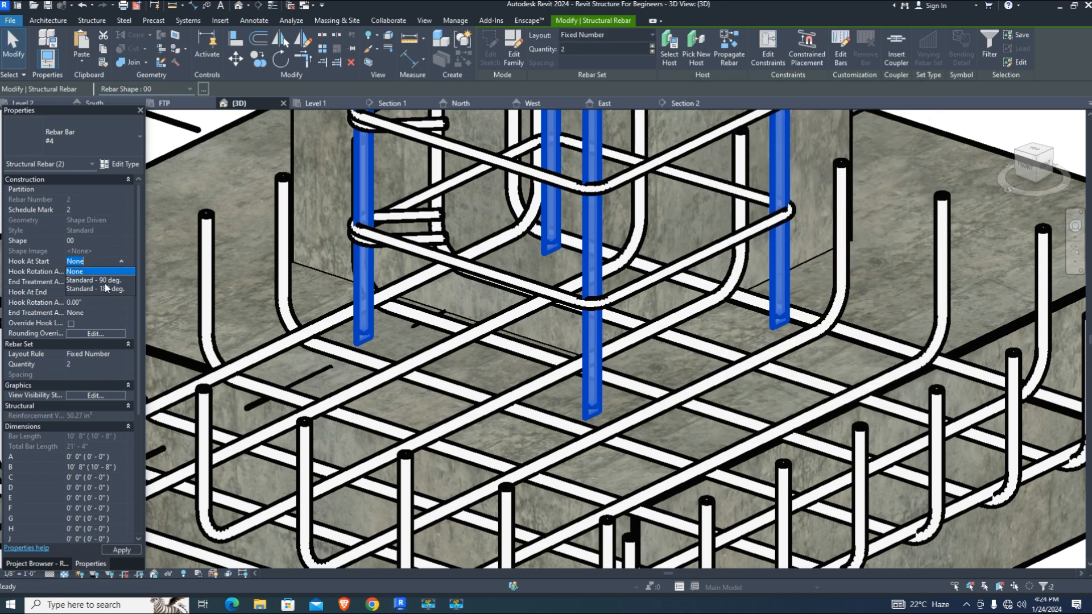
{"action": "left_click", "coordinate": [102, 281]}
{"action": "left_click", "coordinate": [121, 262]}
{"action": "left_click", "coordinate": [96, 272]}
Try a 180° hook on the bar end, then remove it
{"action": "left_click", "coordinate": [120, 293]}
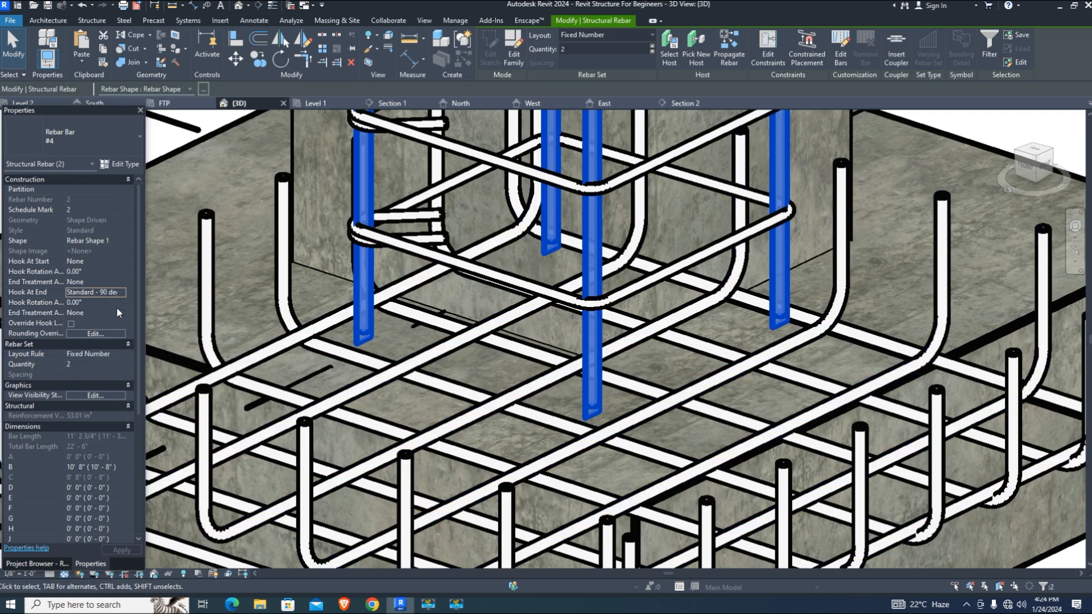
{"action": "scroll", "coordinate": [538, 285], "scroll_direction": "down", "scroll_amount": 8}
{"action": "scroll", "coordinate": [538, 285], "scroll_direction": "up", "scroll_amount": 8}
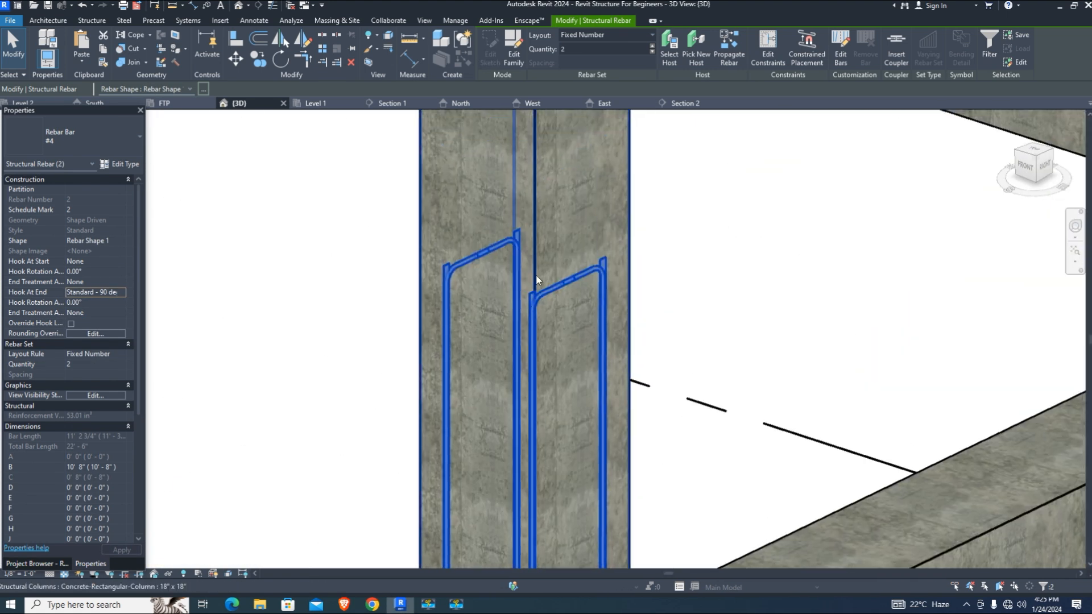
{"action": "left_click", "coordinate": [122, 293]}
{"action": "left_click", "coordinate": [119, 321]}
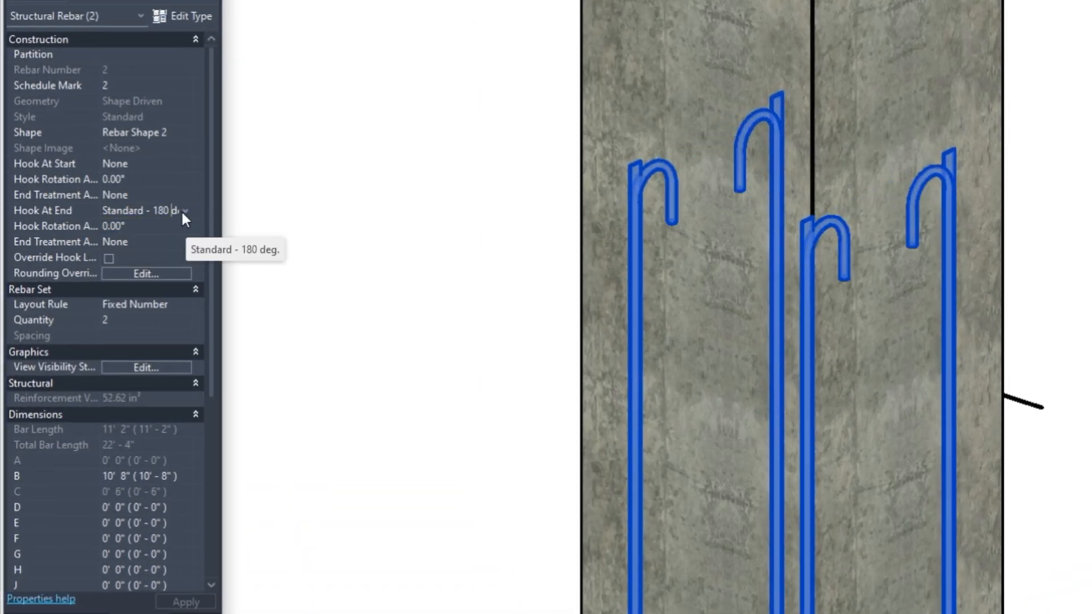
{"action": "left_click", "coordinate": [182, 213]}
{"action": "left_click", "coordinate": [183, 224]}
Give the bar ends a Standard - 90 deg. hook, rotated 190° into the footing, and apply
{"action": "left_click", "coordinate": [185, 164]}
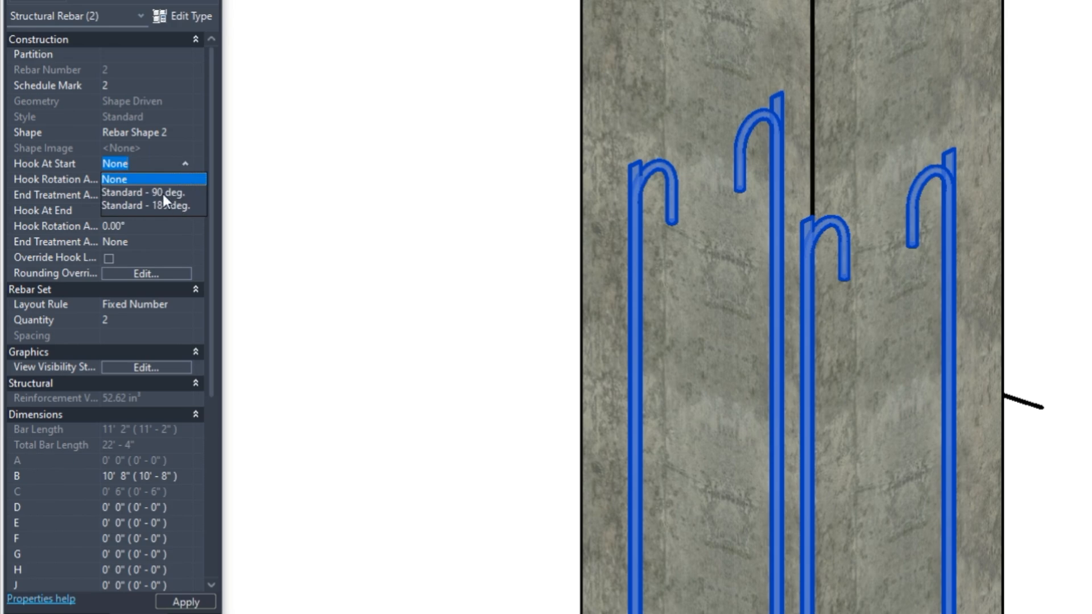
{"action": "left_click", "coordinate": [137, 191]}
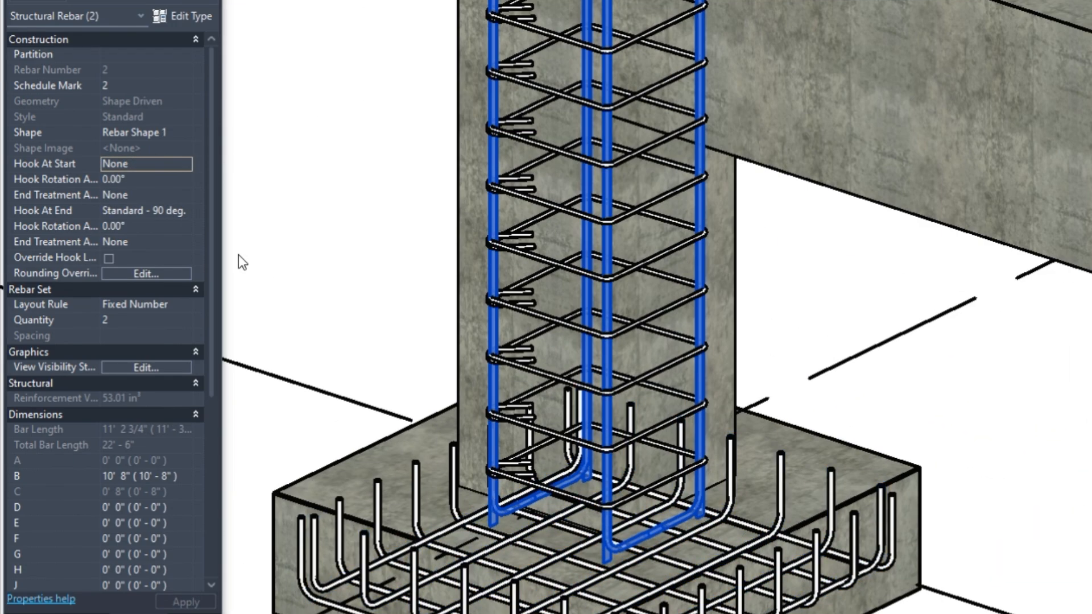
{"action": "left_click", "coordinate": [139, 226]}
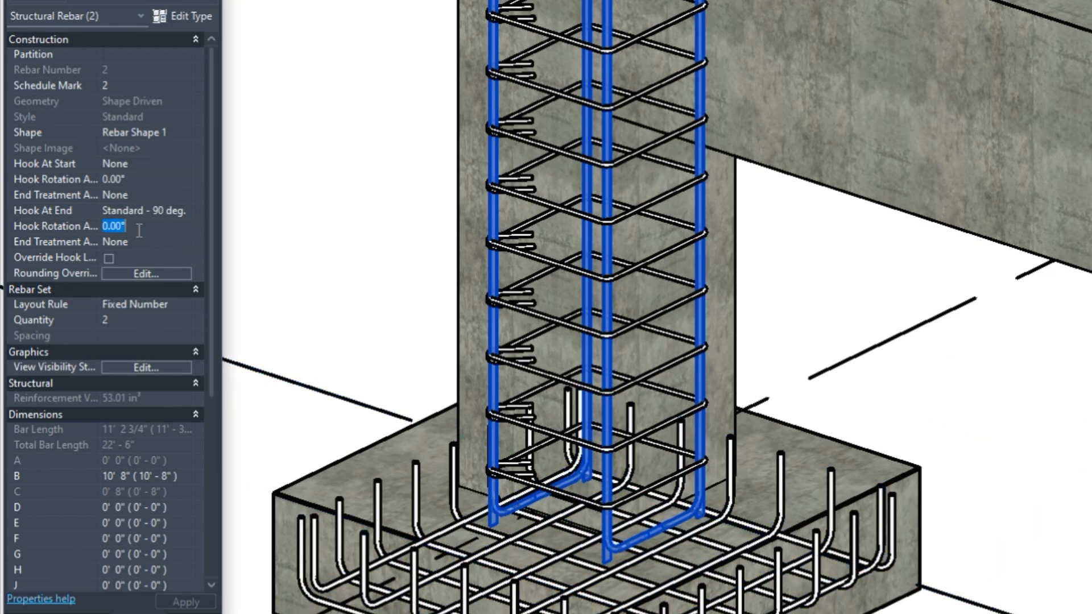
{"action": "left_click", "coordinate": [182, 194]}
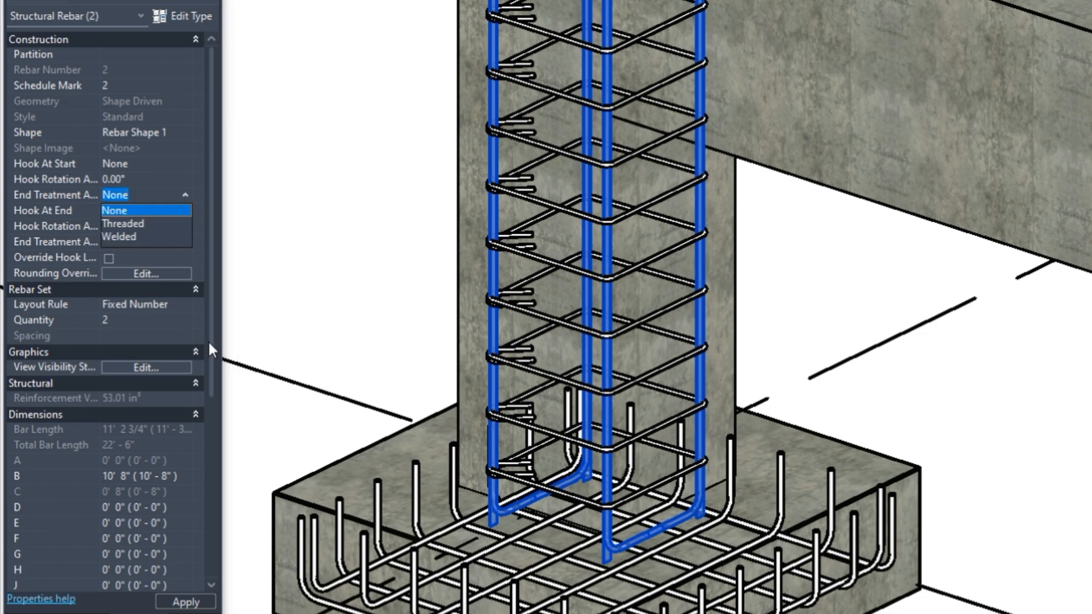
{"action": "left_click", "coordinate": [173, 322]}
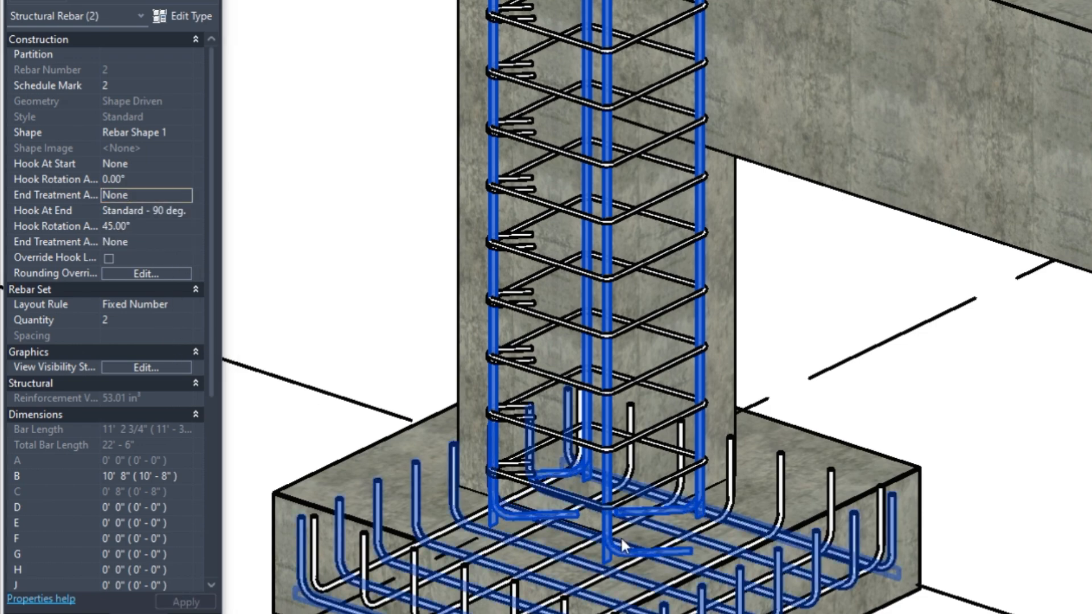
{"action": "scroll", "coordinate": [621, 538], "scroll_direction": "up", "scroll_amount": 2}
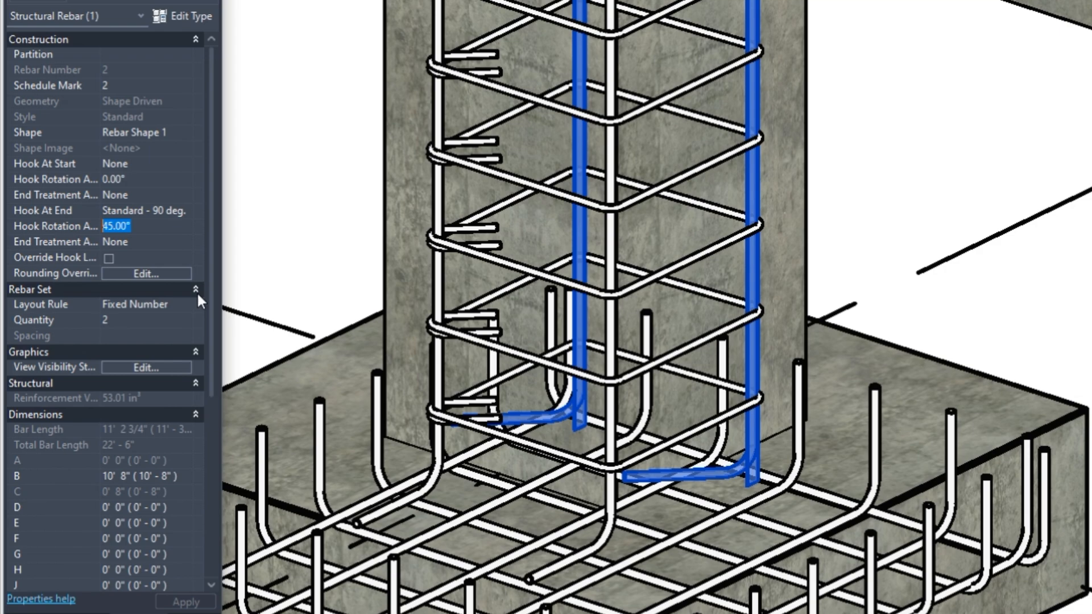
{"action": "type", "text": "75"}
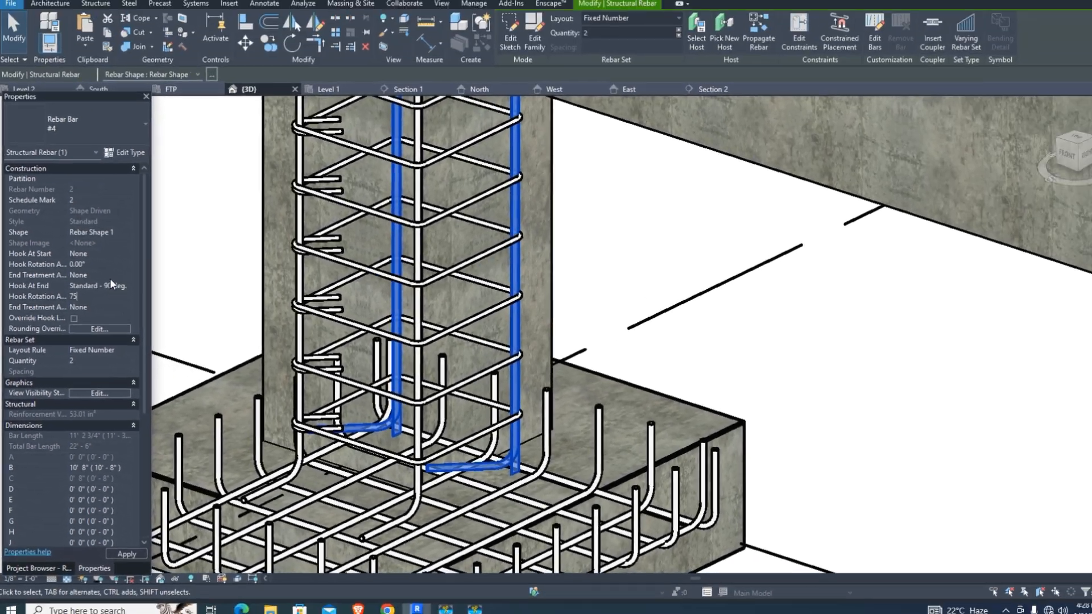
{"action": "left_click", "coordinate": [109, 274]}
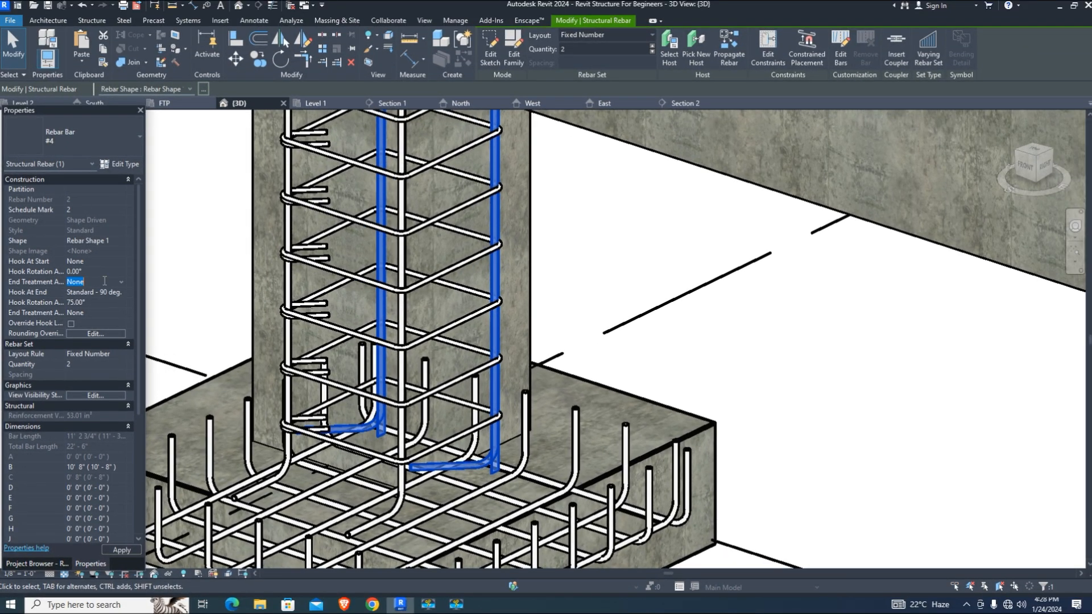
{"action": "left_click", "coordinate": [102, 301]}
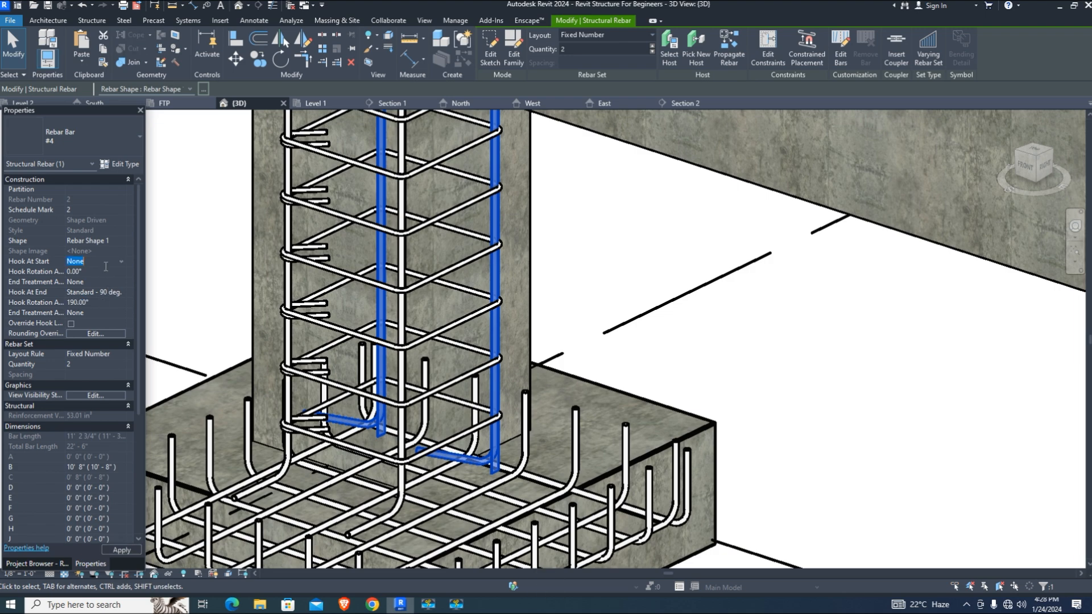
{"action": "scroll", "coordinate": [473, 496], "scroll_direction": "up", "scroll_amount": 2}
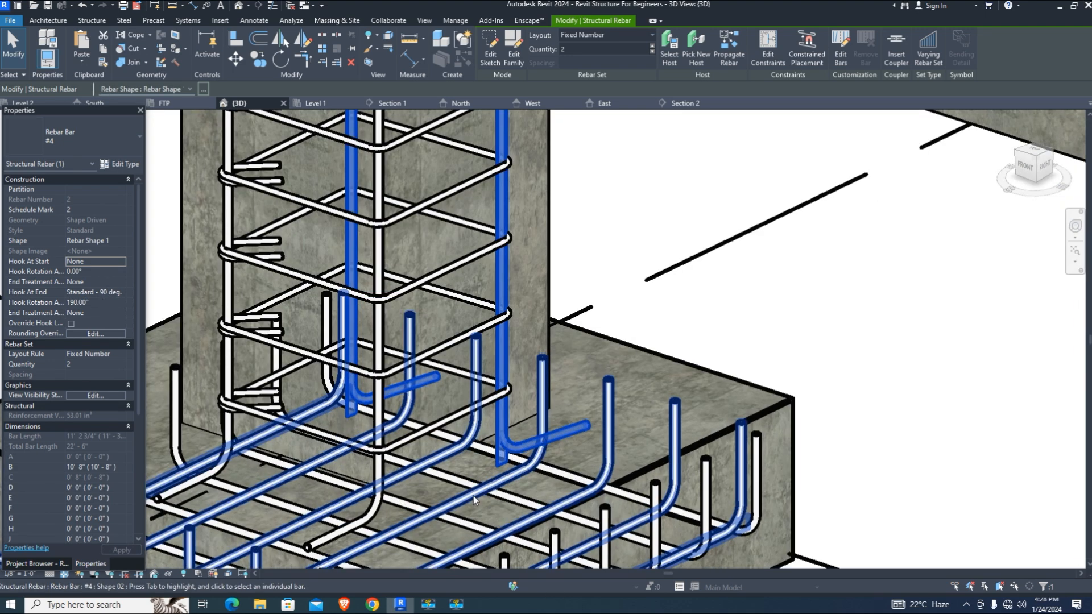
{"action": "left_click", "coordinate": [894, 414]}
{"action": "scroll", "coordinate": [626, 357], "scroll_direction": "down", "scroll_amount": 3}
{"action": "scroll", "coordinate": [476, 411], "scroll_direction": "up", "scroll_amount": 4}
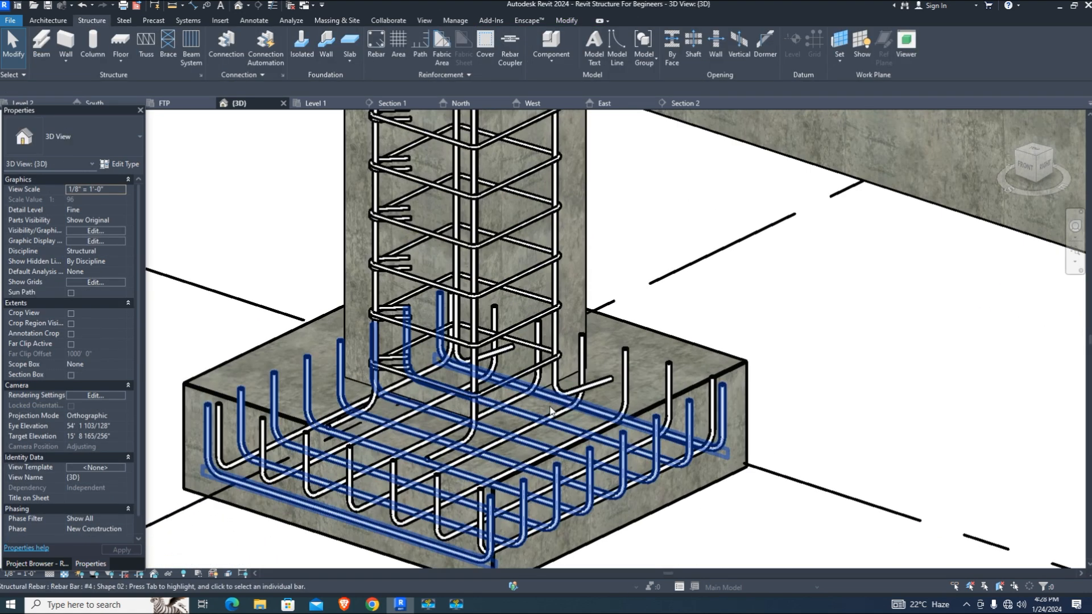
{"action": "left_click", "coordinate": [476, 410]}
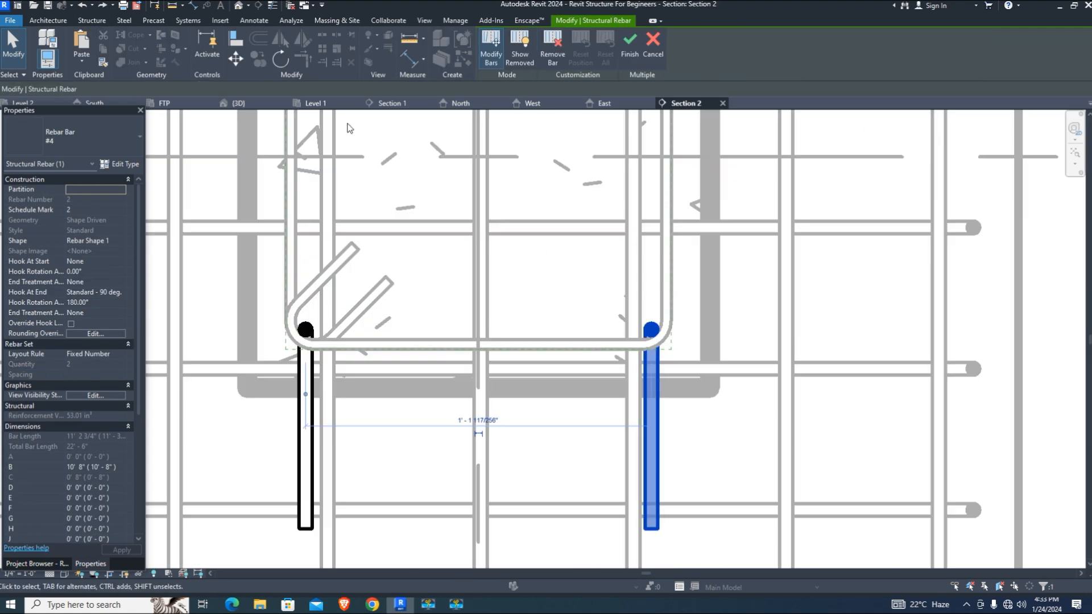
{"action": "left_click", "coordinate": [278, 60]}
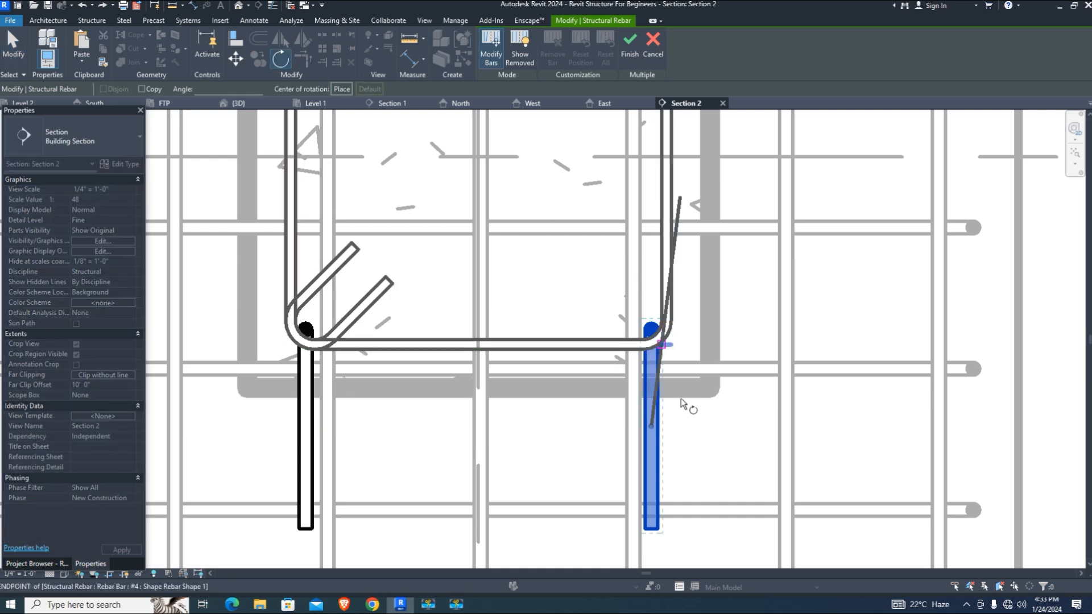
{"action": "left_click", "coordinate": [652, 432]}
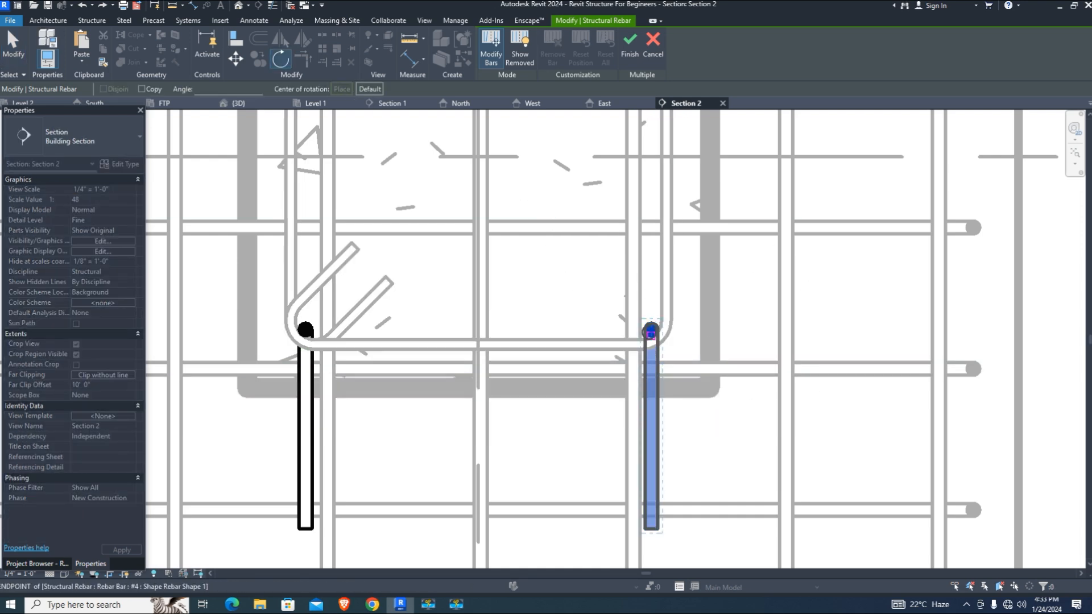
{"action": "left_click", "coordinate": [651, 329]}
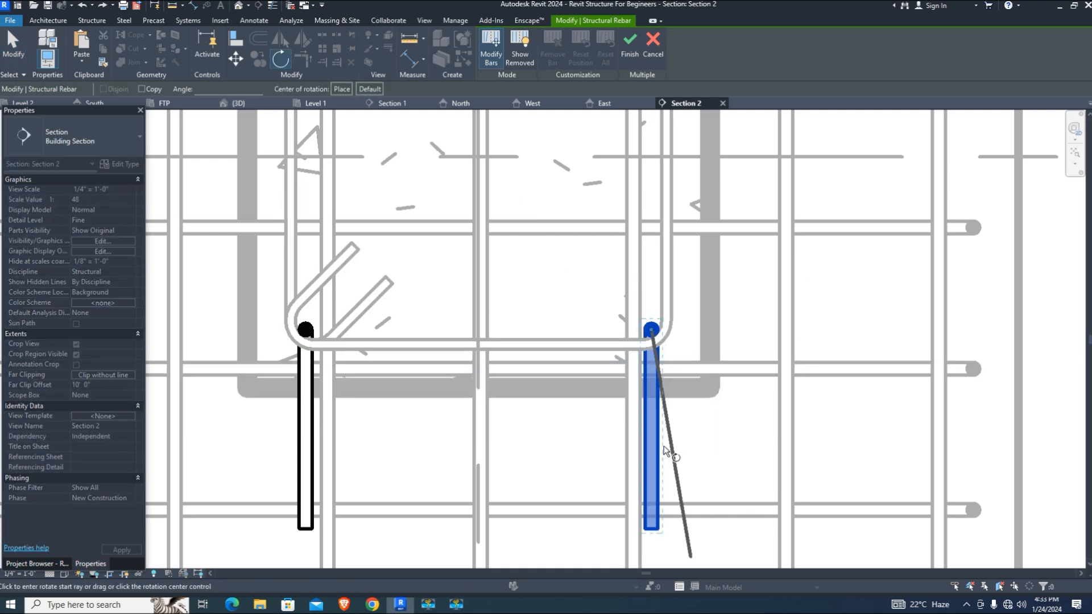
{"action": "left_click", "coordinate": [653, 529]}
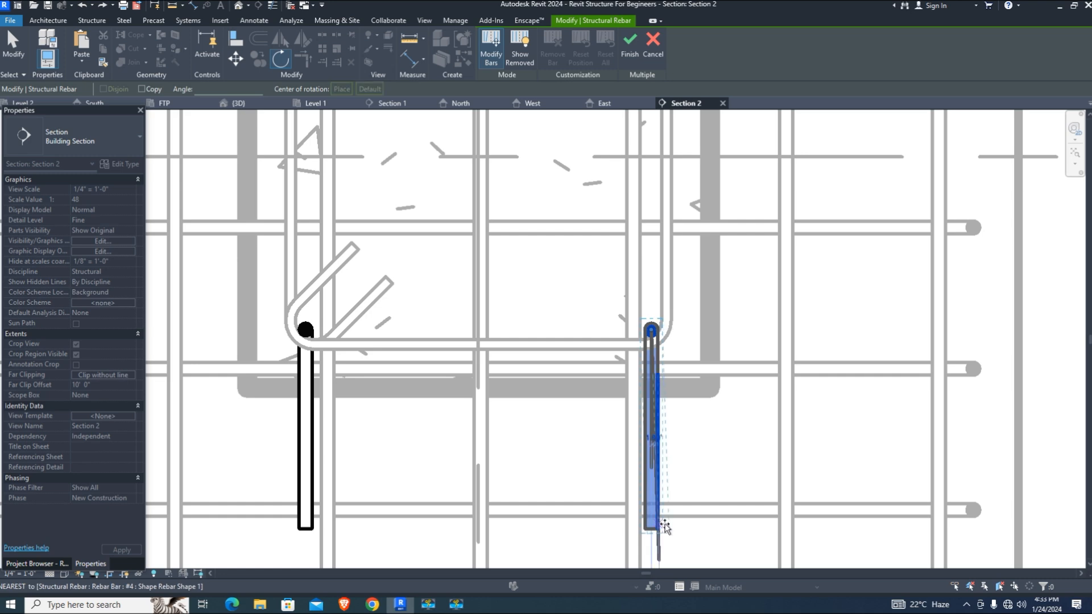
{"action": "left_click", "coordinate": [827, 496]}
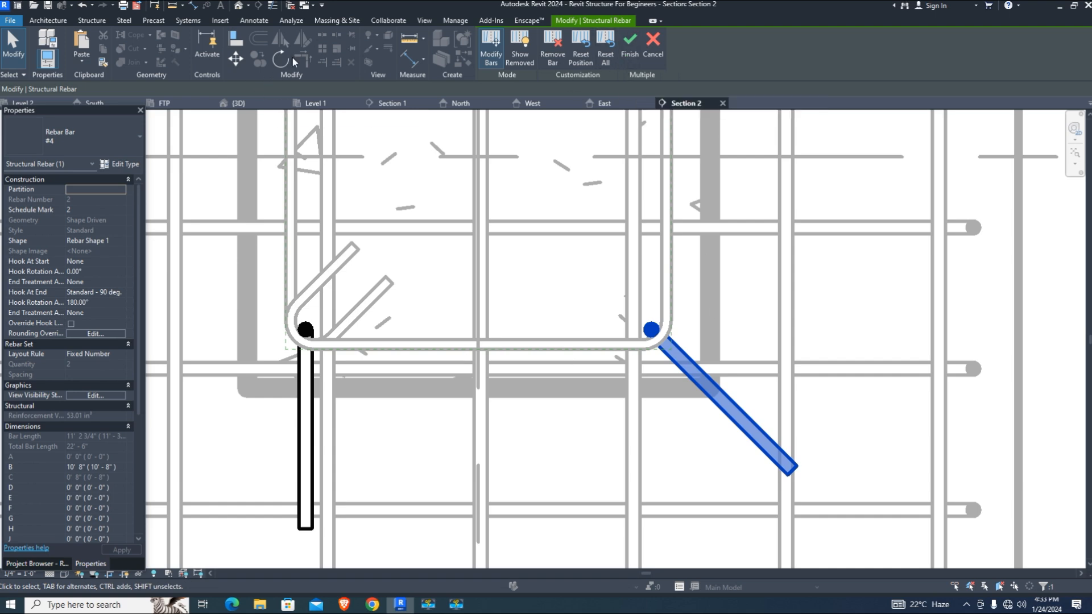
{"action": "left_click", "coordinate": [536, 270]}
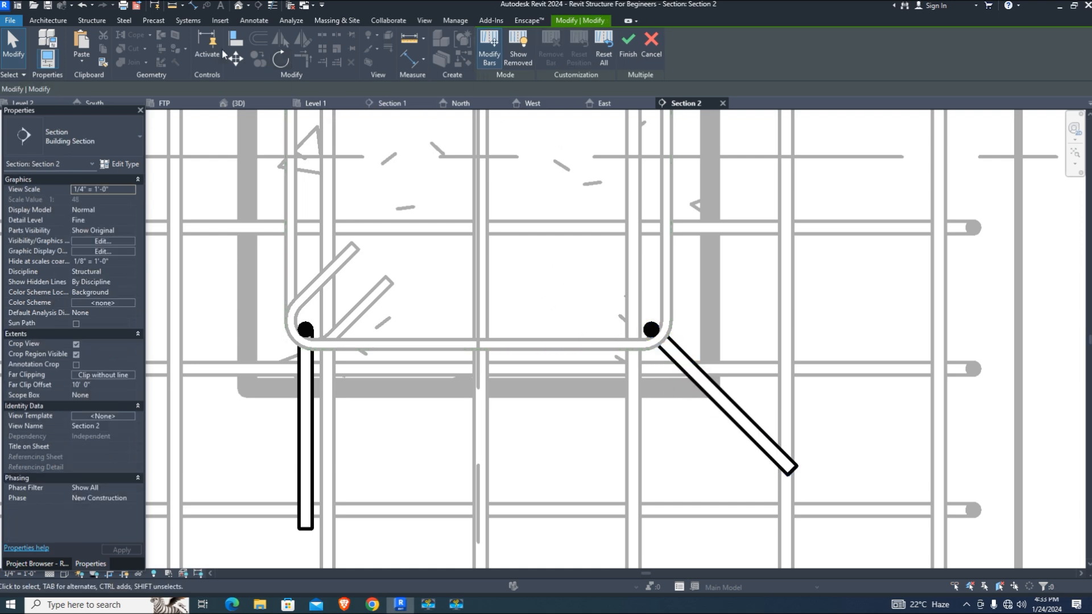
{"action": "left_click", "coordinate": [280, 59]}
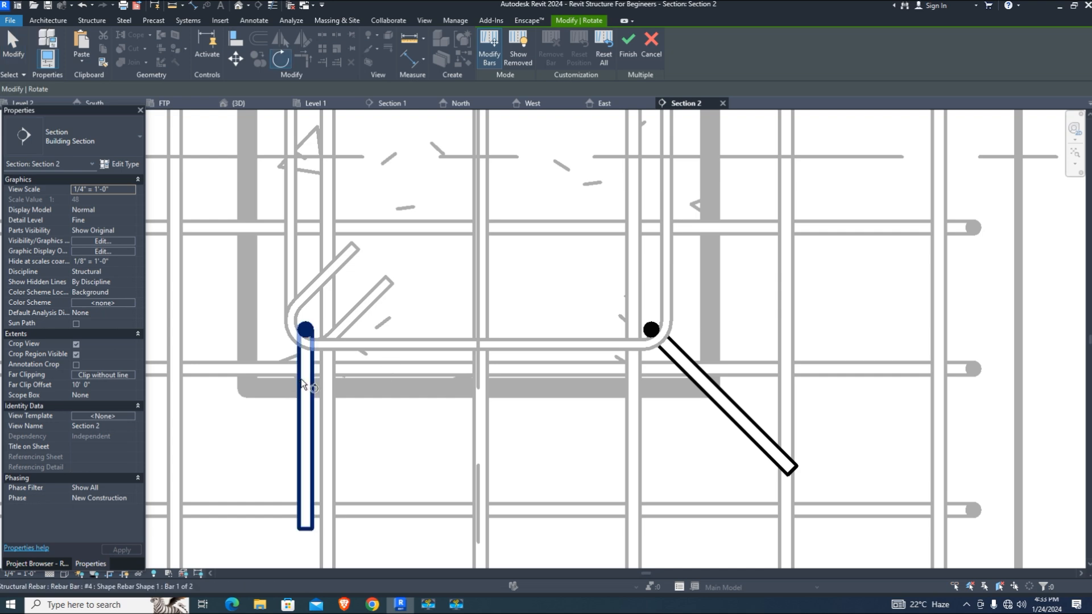
{"action": "left_click", "coordinate": [301, 379]}
{"action": "key", "text": "space"}
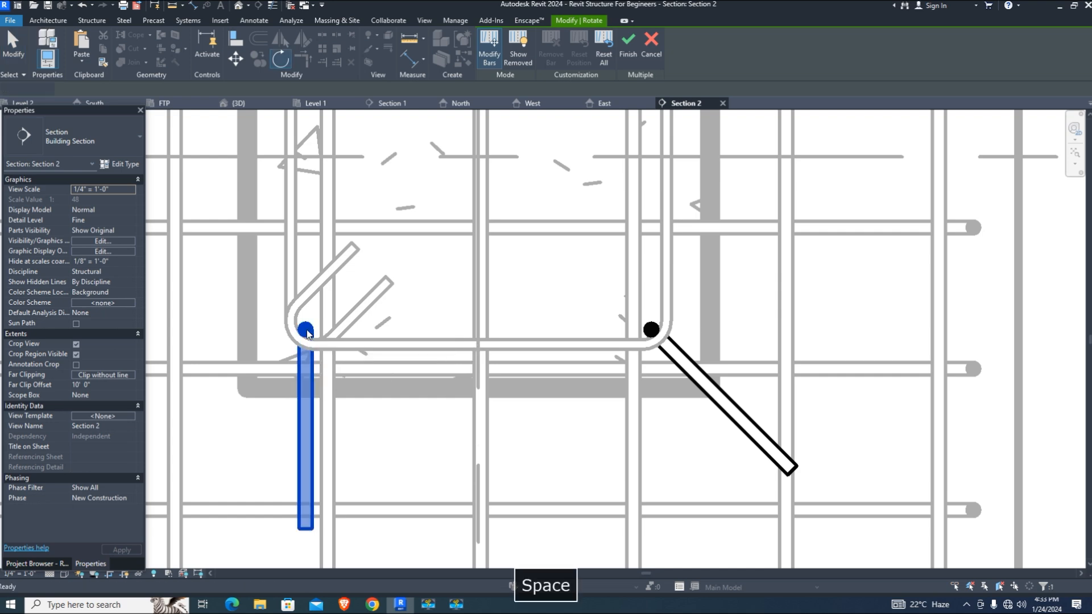
{"action": "left_click", "coordinate": [305, 329]}
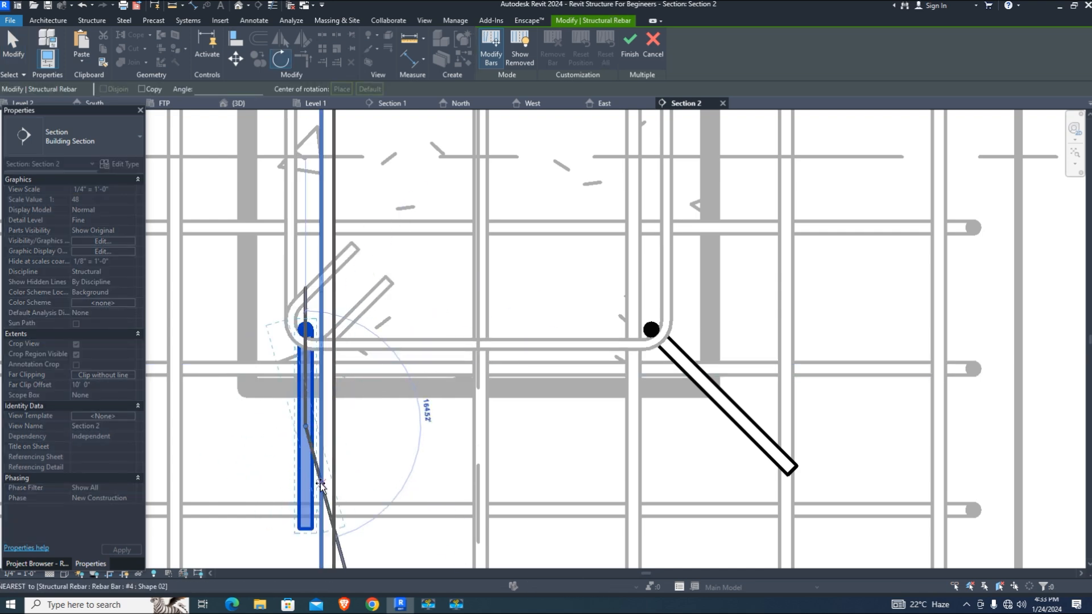
{"action": "left_click", "coordinate": [307, 528]}
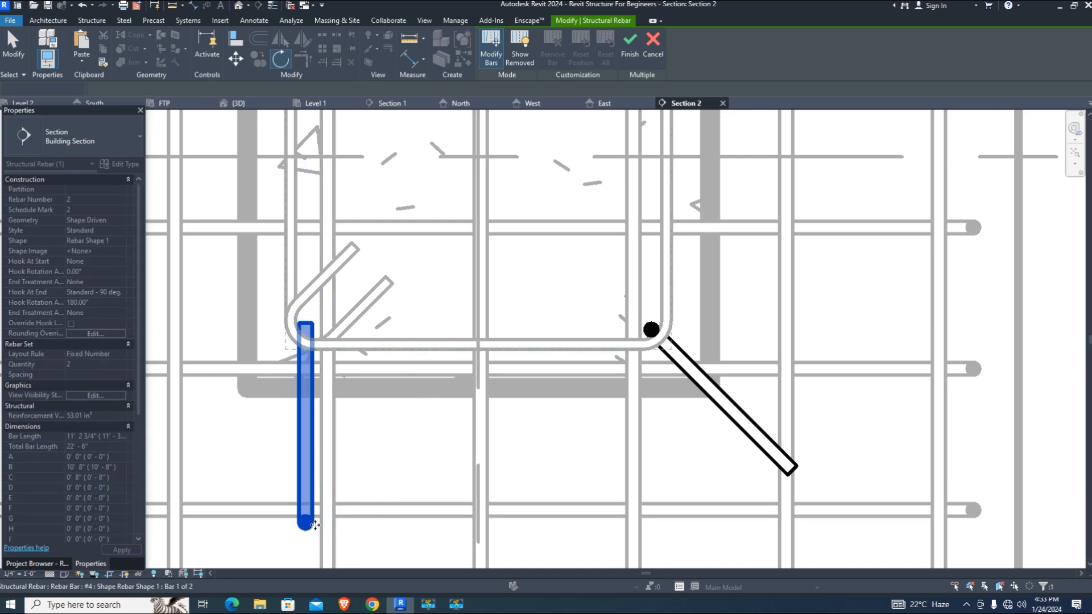
{"action": "key", "text": "ctrl+z"}
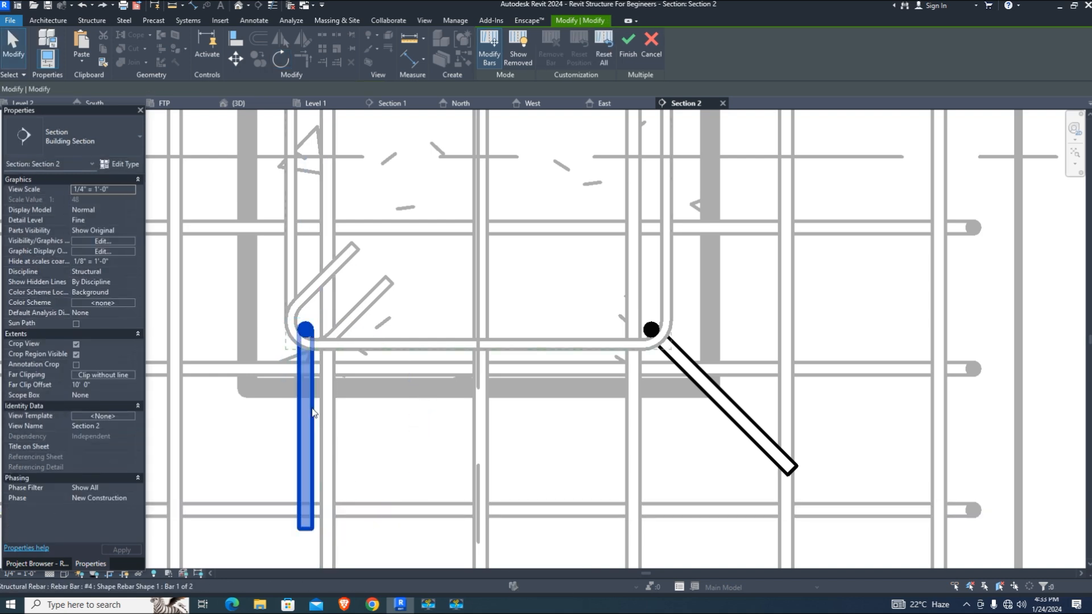
Rotate the first corner bar about 45° diagonally outward
{"action": "left_click", "coordinate": [280, 58]}
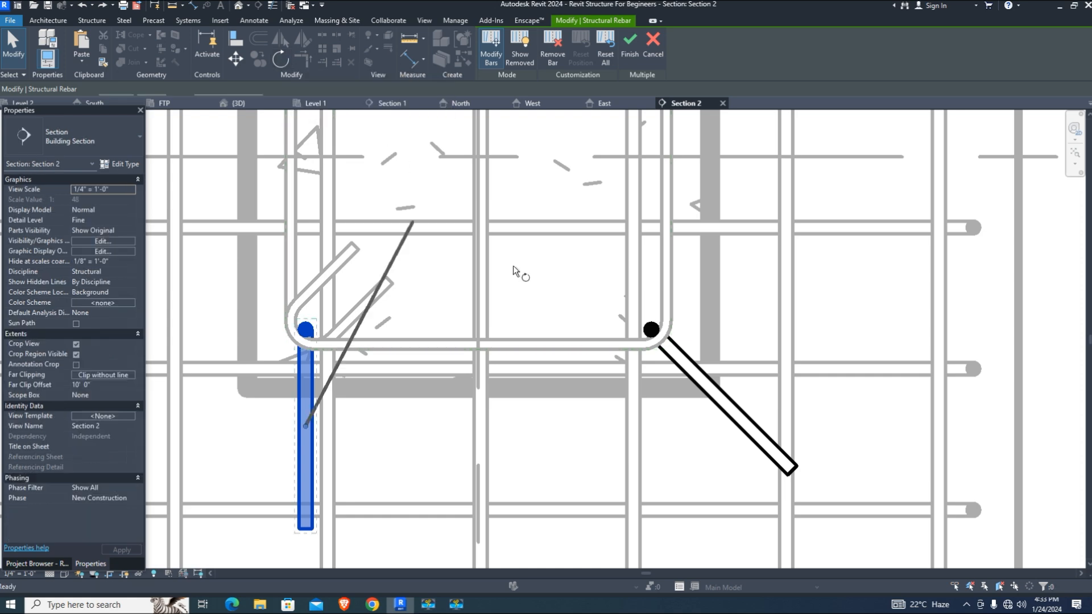
{"action": "scroll", "coordinate": [619, 337], "scroll_direction": "down", "scroll_amount": 3}
{"action": "scroll", "coordinate": [400, 348], "scroll_direction": "up", "scroll_amount": 2}
{"action": "scroll", "coordinate": [411, 431], "scroll_direction": "up", "scroll_amount": 2}
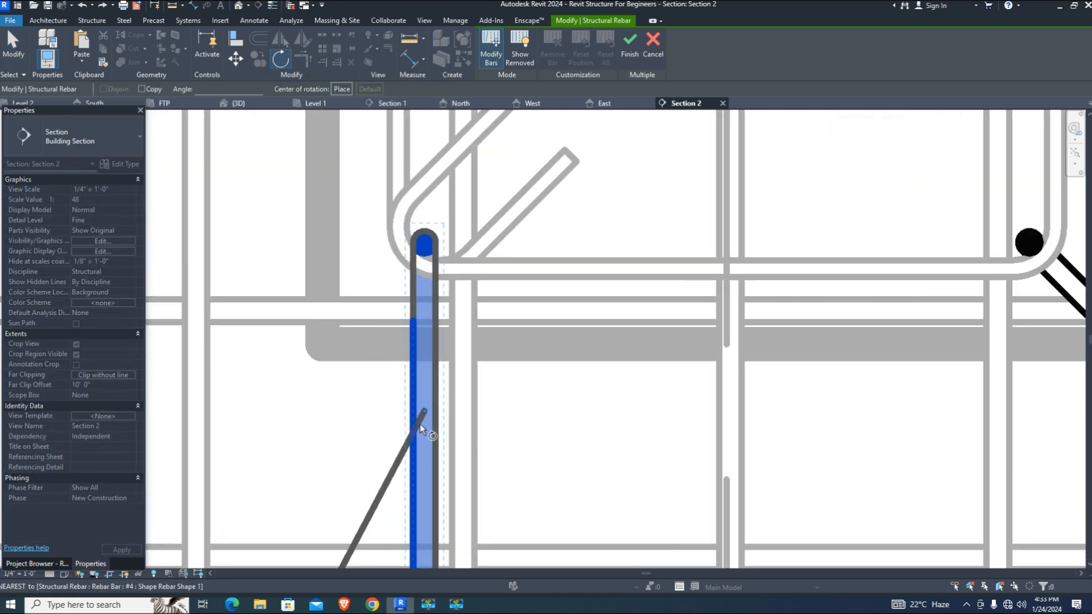
{"action": "left_click_drag", "start_coordinate": [422, 409], "coordinate": [426, 246]}
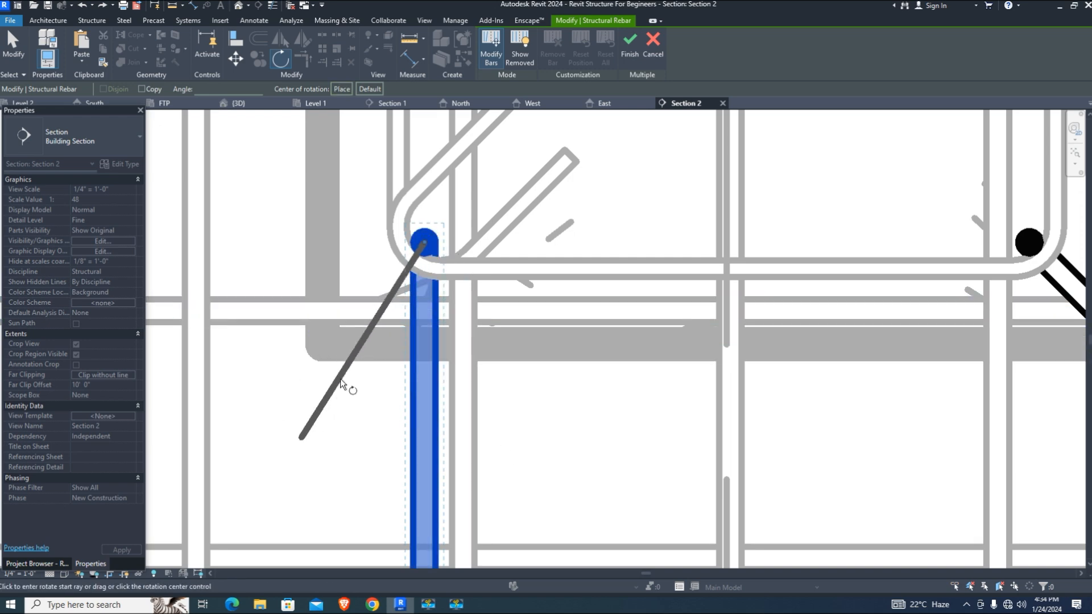
{"action": "scroll", "coordinate": [346, 385], "scroll_direction": "down", "scroll_amount": 2}
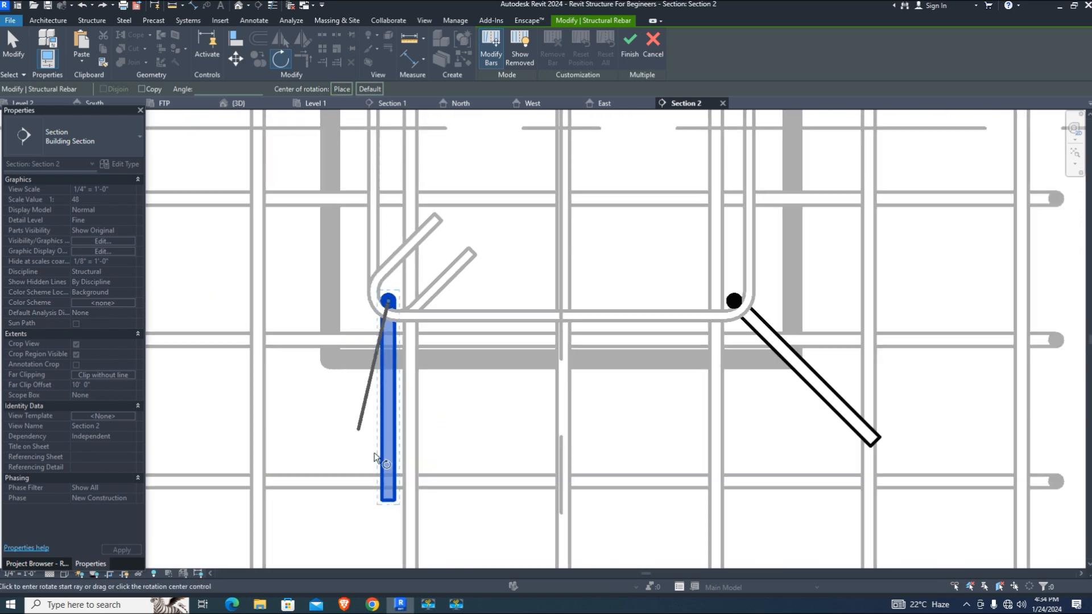
{"action": "left_click", "coordinate": [386, 504]}
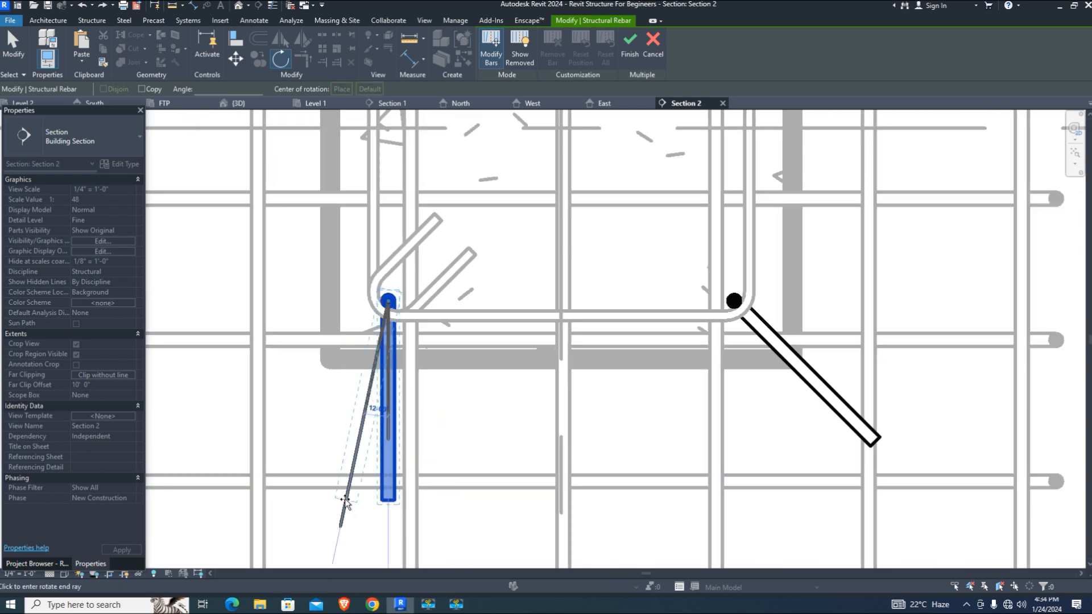
{"action": "left_click", "coordinate": [227, 455]}
{"action": "left_click", "coordinate": [528, 425]}
{"action": "scroll", "coordinate": [476, 420], "scroll_direction": "down", "scroll_amount": 4}
{"action": "scroll", "coordinate": [449, 273], "scroll_direction": "up", "scroll_amount": 2}
{"action": "scroll", "coordinate": [540, 307], "scroll_direction": "up", "scroll_amount": 2}
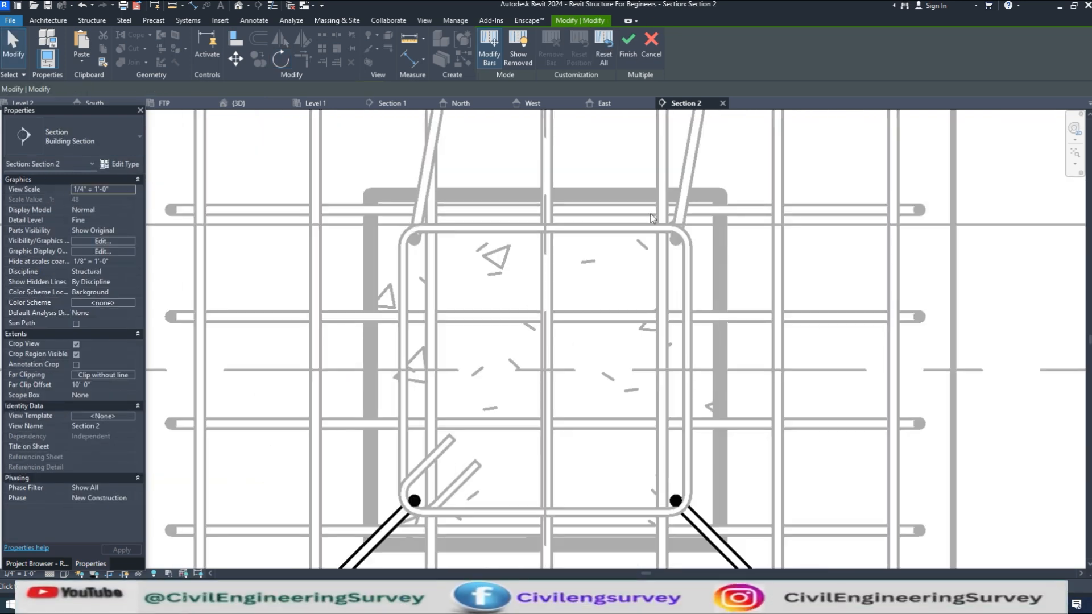
{"action": "scroll", "coordinate": [461, 218], "scroll_direction": "up", "scroll_amount": 3}
{"action": "scroll", "coordinate": [393, 278], "scroll_direction": "down", "scroll_amount": 5}
{"action": "scroll", "coordinate": [614, 234], "scroll_direction": "up", "scroll_amount": 1}
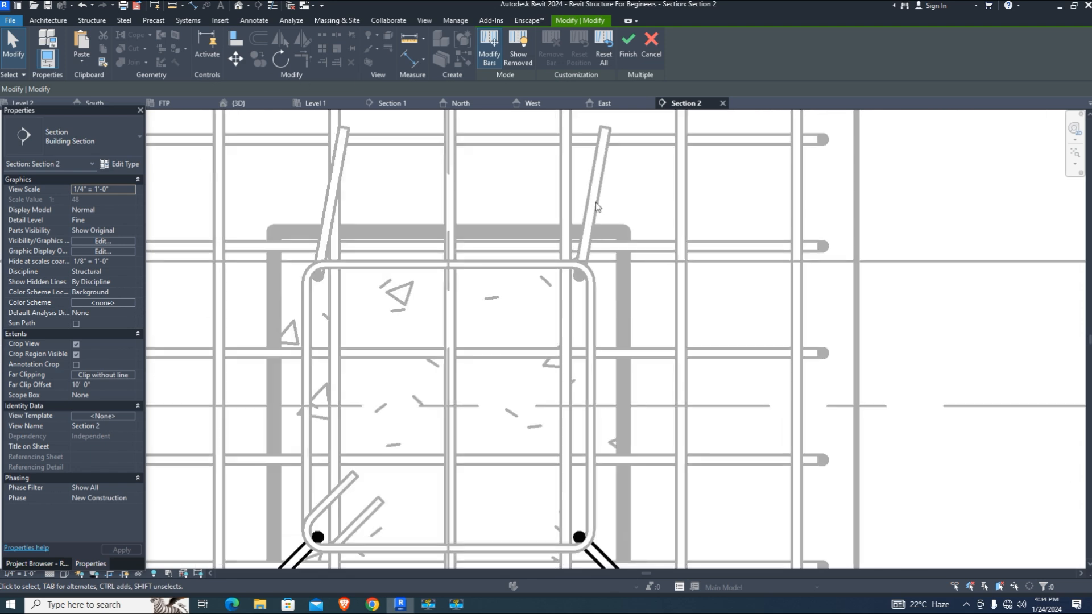
In the upper rebar set, rotate the right bar 45° outward about its base
{"action": "left_click", "coordinate": [628, 46]}
{"action": "scroll", "coordinate": [671, 168], "scroll_direction": "down", "scroll_amount": 4}
{"action": "scroll", "coordinate": [607, 210], "scroll_direction": "up", "scroll_amount": 2}
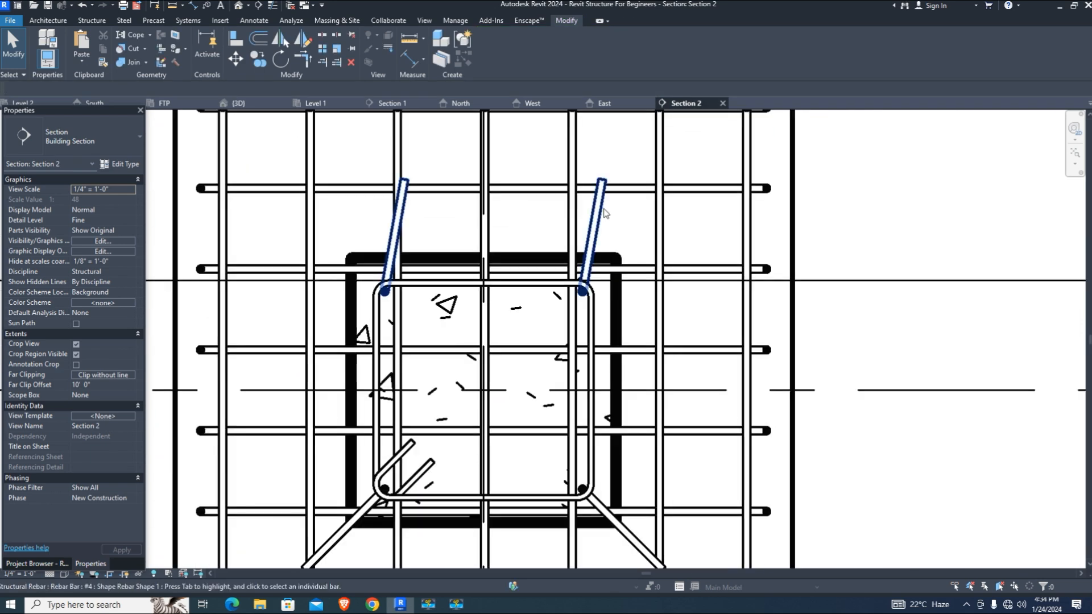
{"action": "left_click", "coordinate": [596, 213]}
{"action": "left_click", "coordinate": [888, 48]}
{"action": "scroll", "coordinate": [598, 219], "scroll_direction": "up", "scroll_amount": 3}
{"action": "left_click", "coordinate": [597, 220]}
{"action": "left_click", "coordinate": [280, 60]}
{"action": "left_click", "coordinate": [574, 319]}
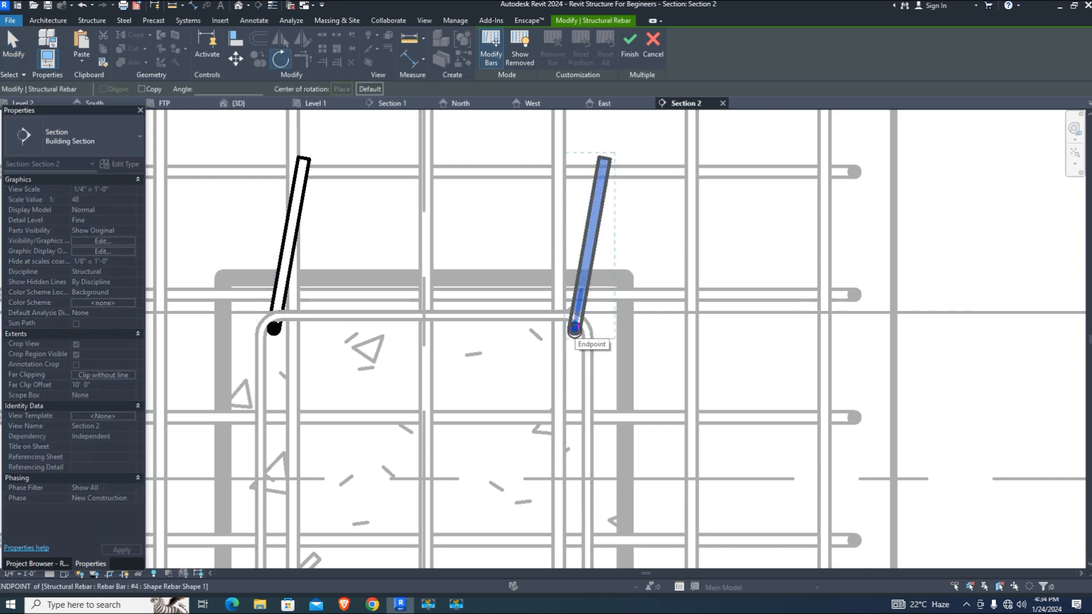
{"action": "left_click", "coordinate": [604, 159]}
{"action": "left_click", "coordinate": [684, 210]}
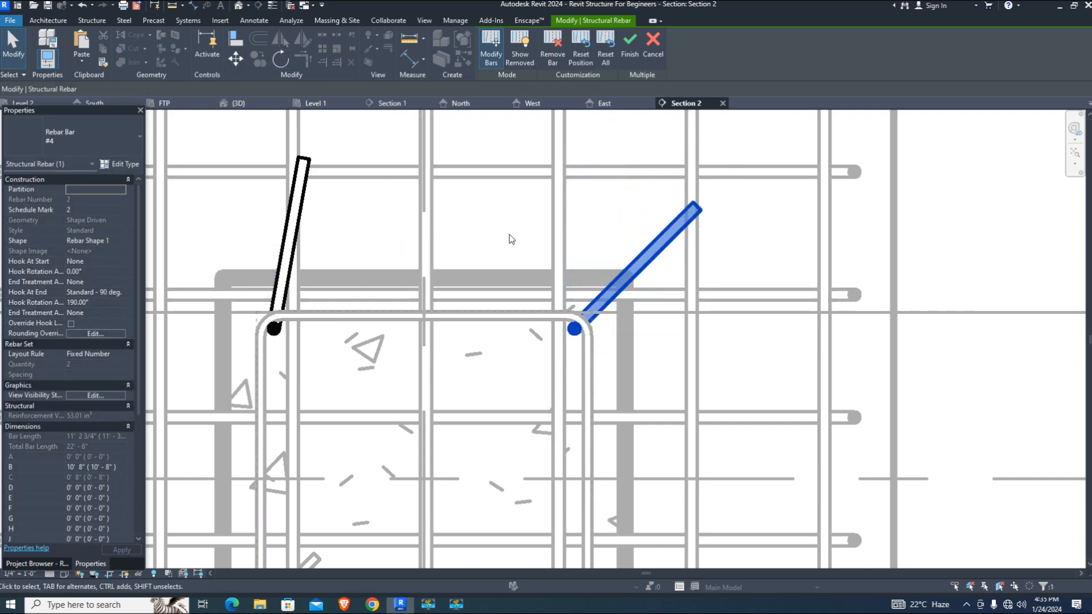
Rotate the left upper bar 45° up-left and finish editing the bars
{"action": "left_click", "coordinate": [293, 228]}
{"action": "left_click", "coordinate": [280, 58]}
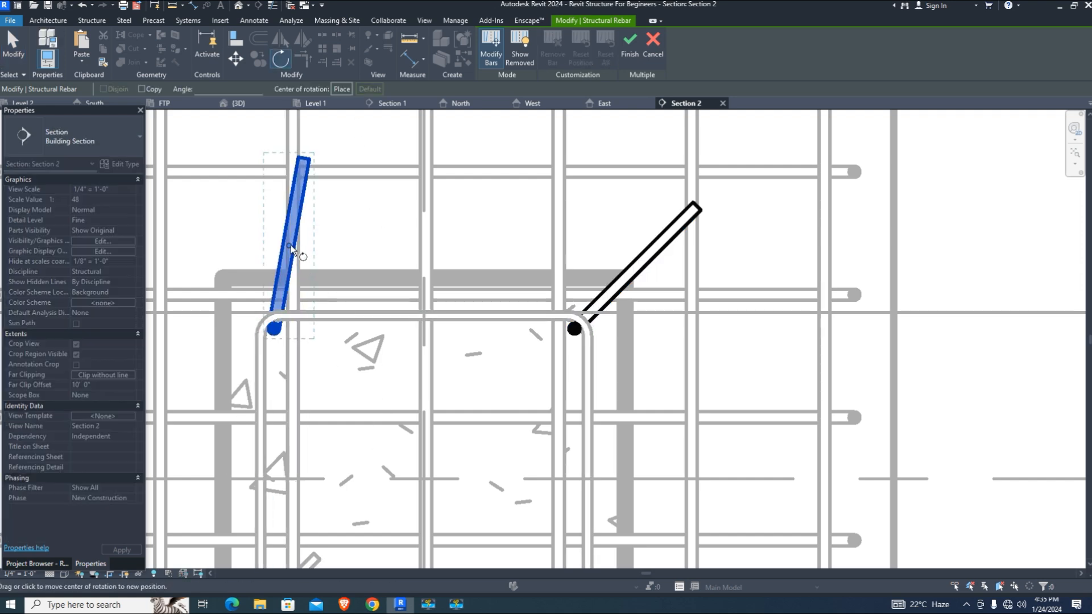
{"action": "left_click", "coordinate": [274, 328]}
{"action": "left_click", "coordinate": [284, 157]}
{"action": "left_click", "coordinate": [188, 243]}
{"action": "scroll", "coordinate": [469, 340], "scroll_direction": "down", "scroll_amount": 1}
{"action": "middle_click_drag", "start_coordinate": [470, 340], "coordinate": [517, 337]}
{"action": "left_click", "coordinate": [630, 50]}
{"action": "scroll", "coordinate": [556, 242], "scroll_direction": "down", "scroll_amount": 4}
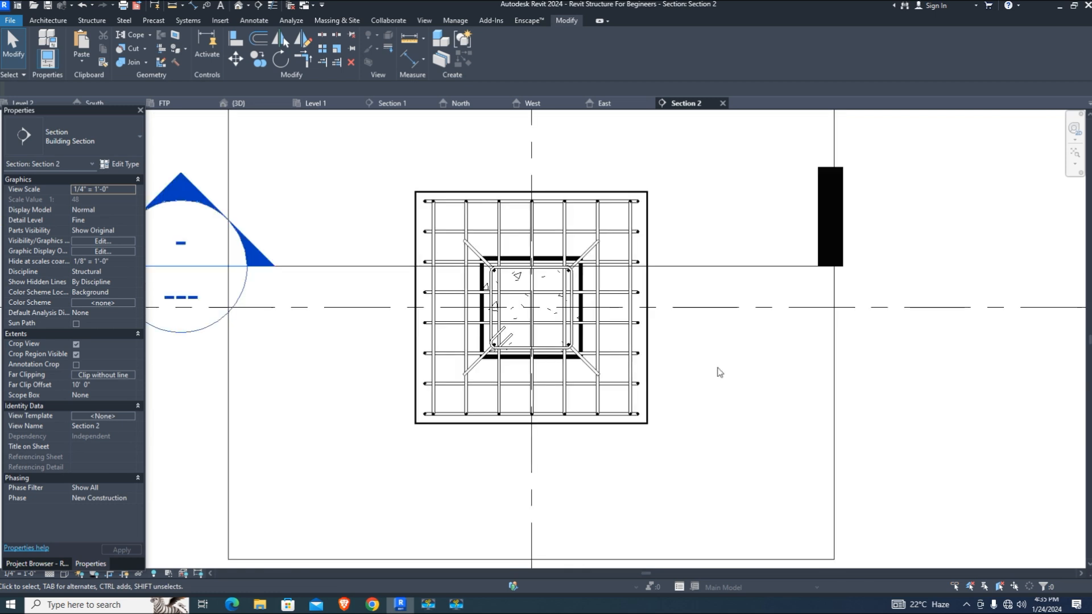
{"action": "scroll", "coordinate": [548, 336], "scroll_direction": "up", "scroll_amount": 2}
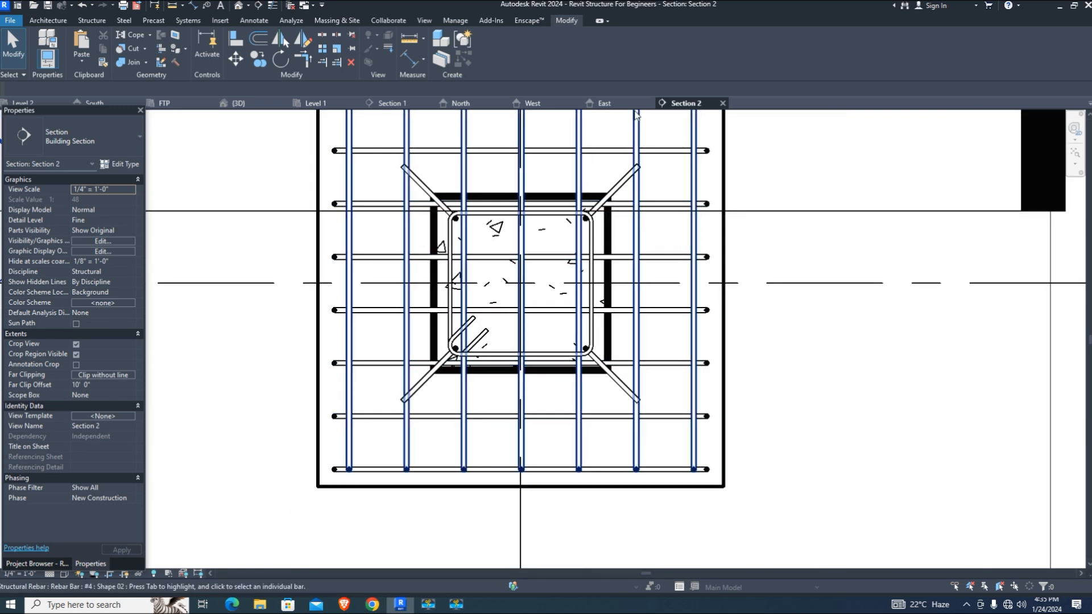
In the FTP plan, move the Section 1 line 0'-6" down, then open Section 1
{"action": "left_click", "coordinate": [165, 103]}
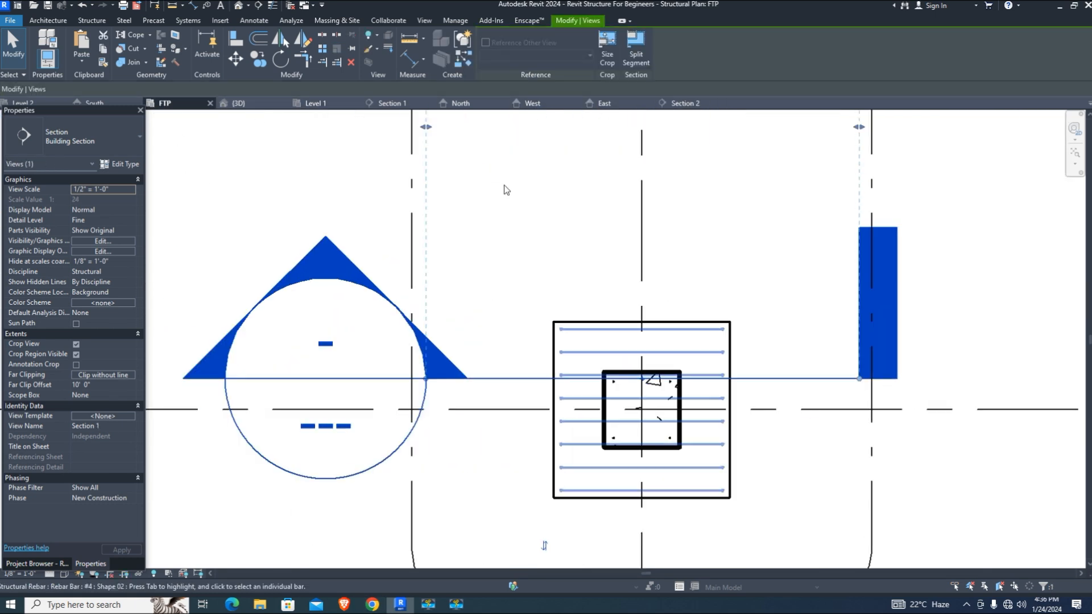
{"action": "left_click", "coordinate": [239, 59]}
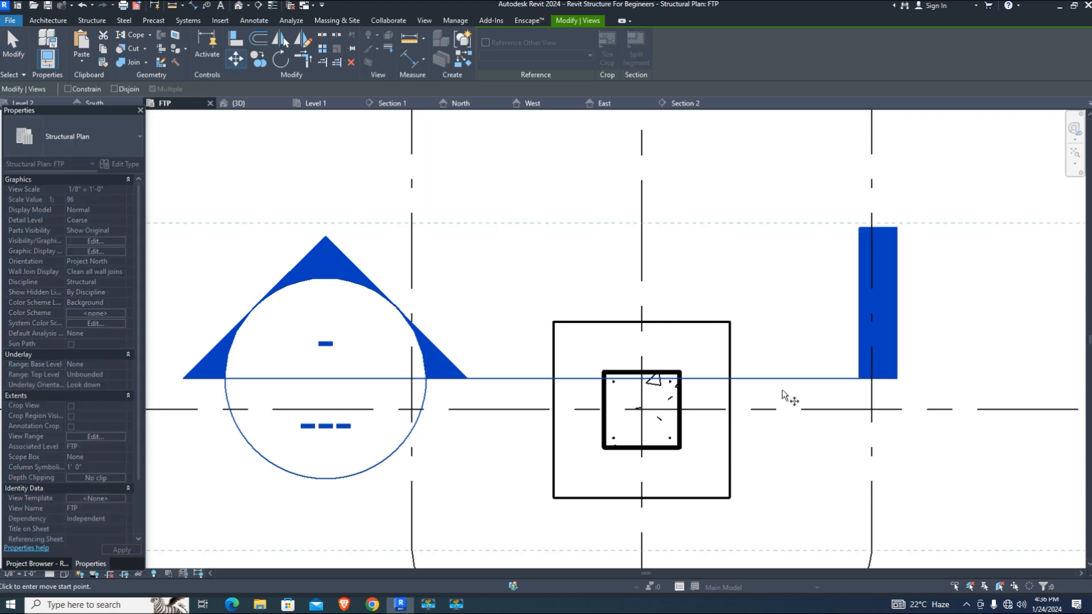
{"action": "left_click", "coordinate": [730, 378]}
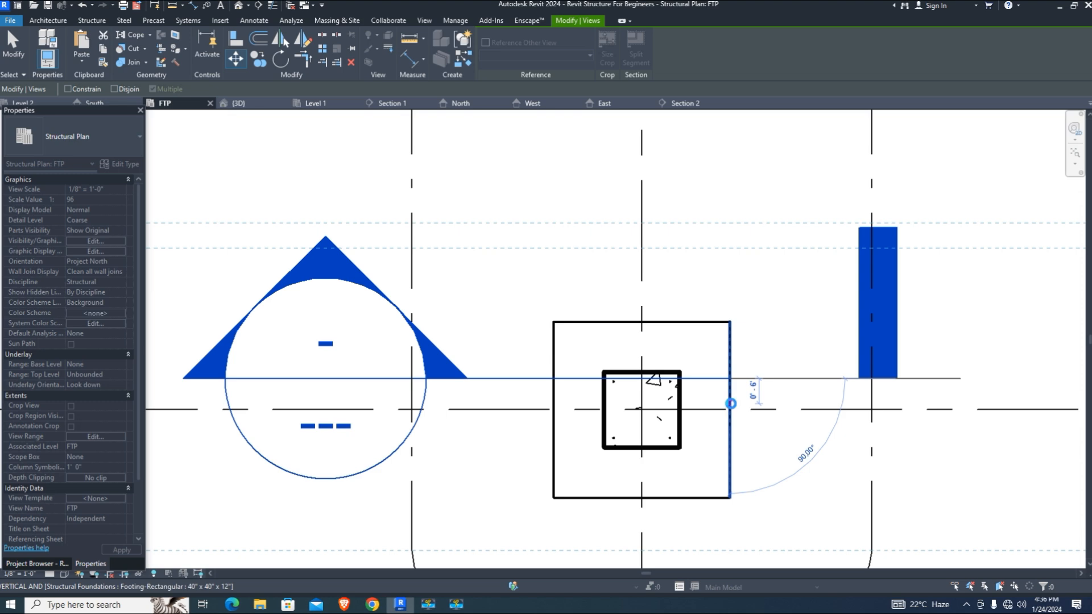
{"action": "left_click", "coordinate": [731, 405]}
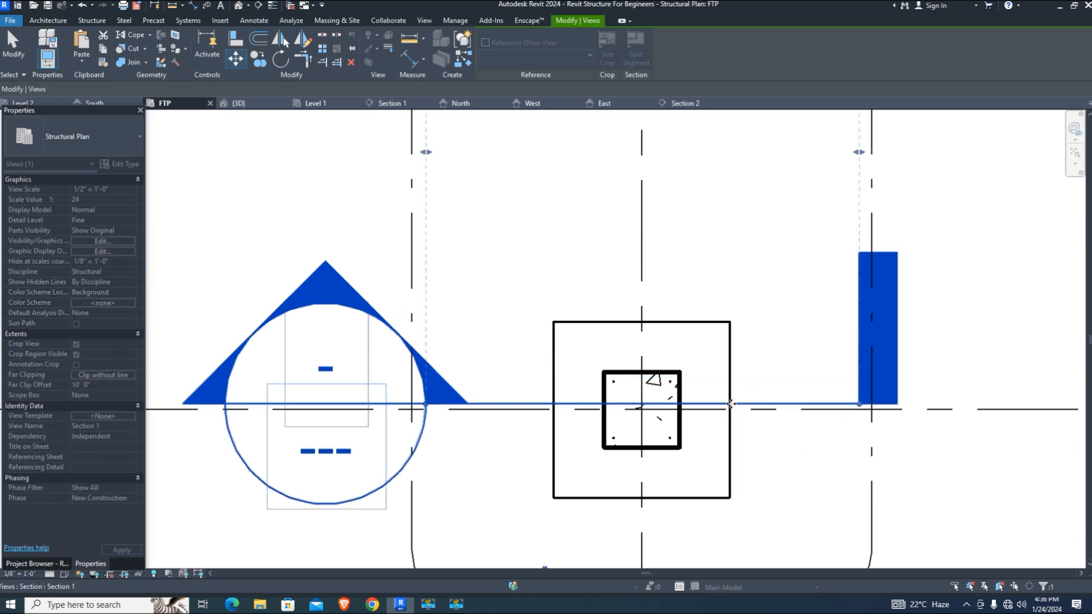
{"action": "double_click", "coordinate": [324, 285]}
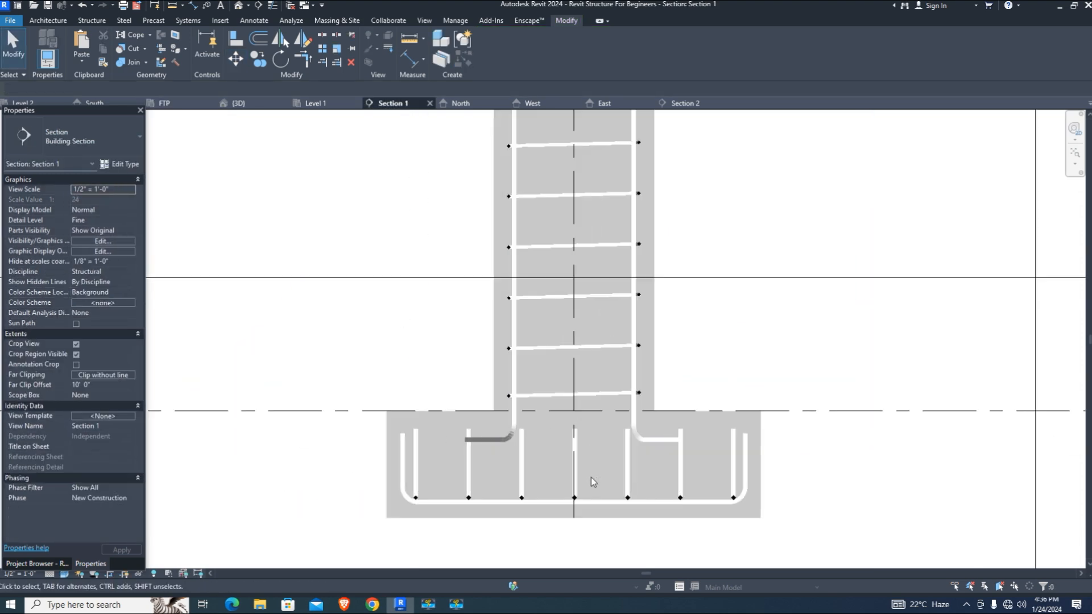
Drag the column dowel bar set down to the footing bottom and open its #4 type properties
{"action": "scroll", "coordinate": [592, 477], "scroll_direction": "up", "scroll_amount": 2}
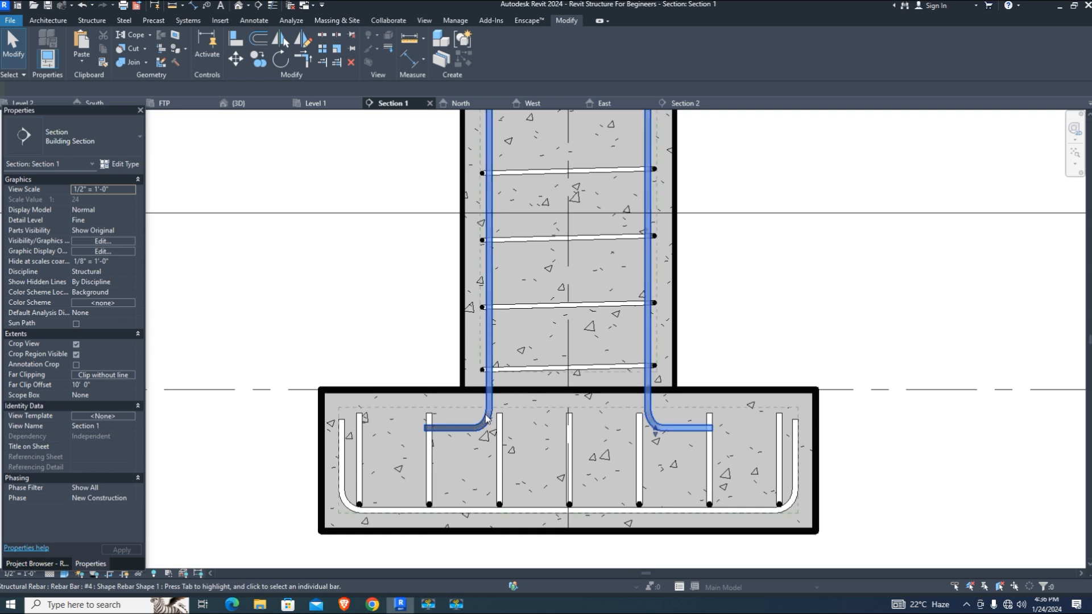
{"action": "left_click", "coordinate": [486, 419]}
{"action": "scroll", "coordinate": [654, 483], "scroll_direction": "up", "scroll_amount": 1}
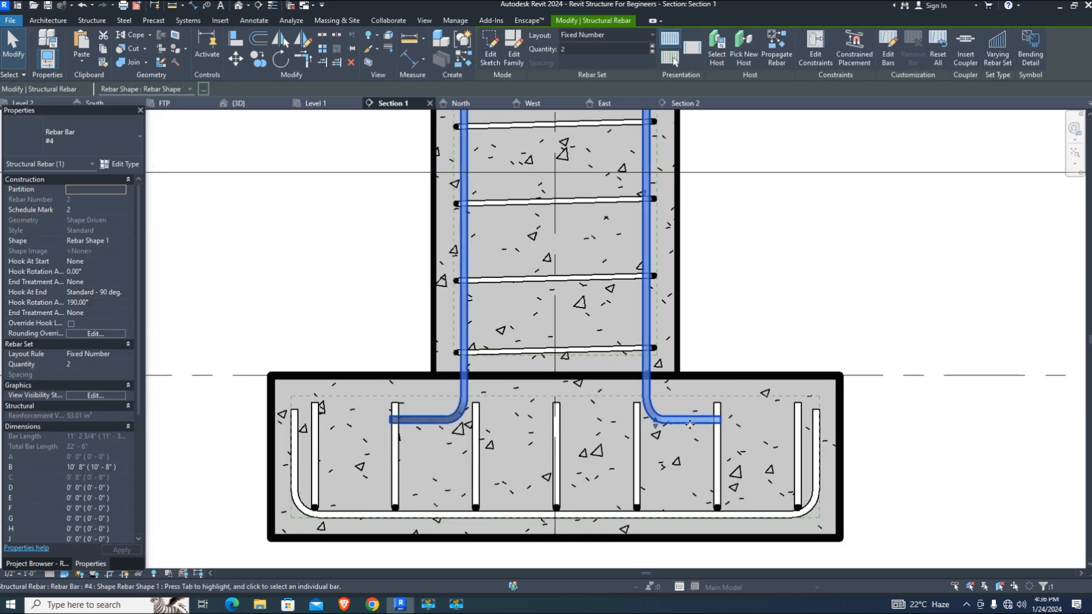
{"action": "scroll", "coordinate": [656, 437], "scroll_direction": "down", "scroll_amount": 5}
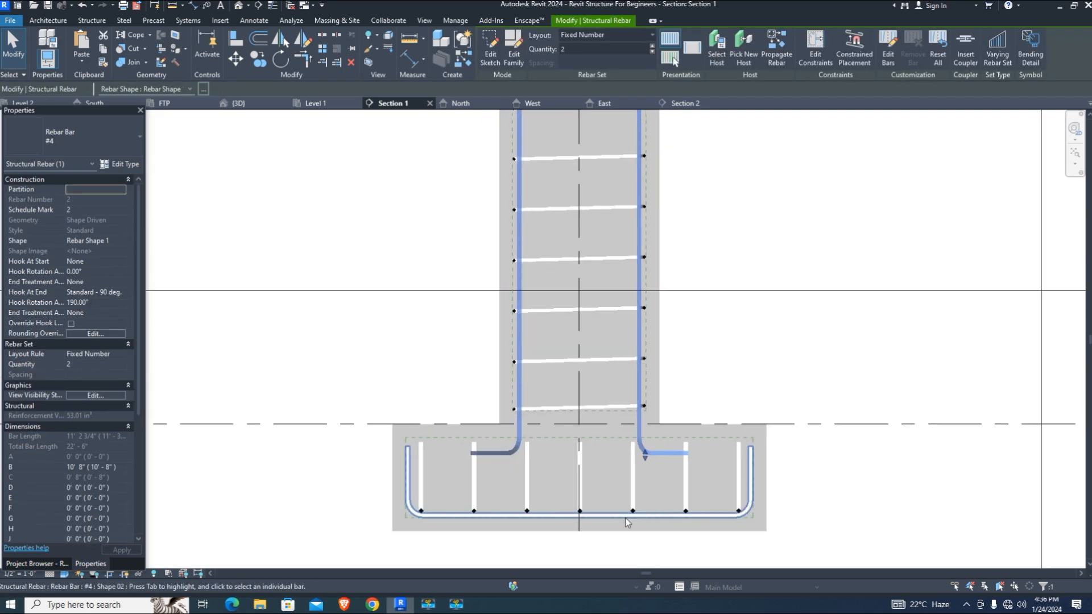
{"action": "scroll", "coordinate": [655, 458], "scroll_direction": "up", "scroll_amount": 3}
{"action": "scroll", "coordinate": [602, 563], "scroll_direction": "up", "scroll_amount": 2}
{"action": "left_click_drag", "start_coordinate": [629, 446], "coordinate": [631, 530]}
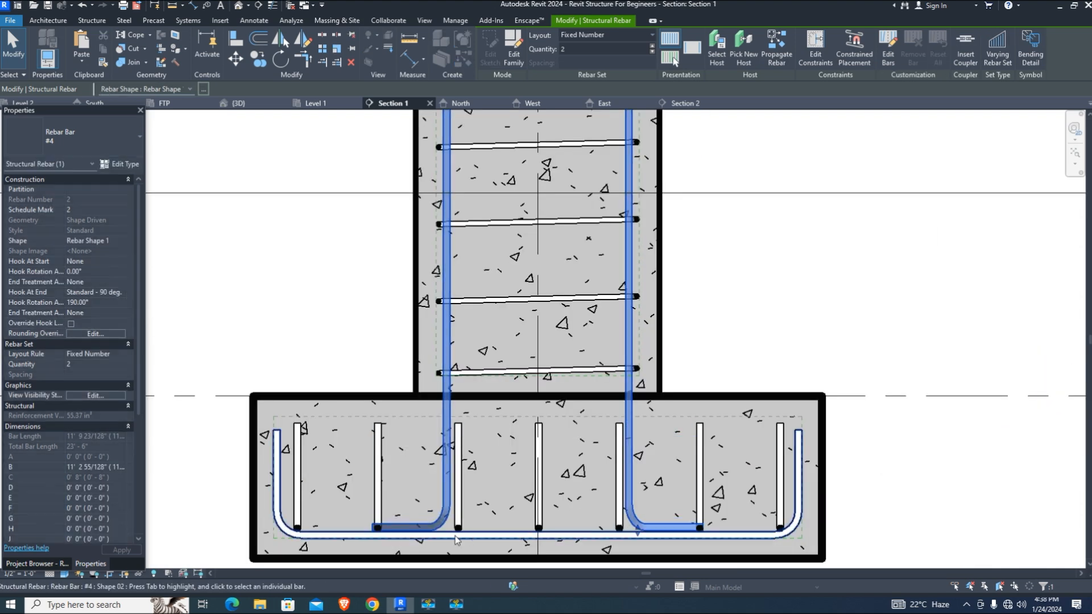
{"action": "scroll", "coordinate": [439, 526], "scroll_direction": "up", "scroll_amount": 1}
{"action": "left_click", "coordinate": [127, 166]}
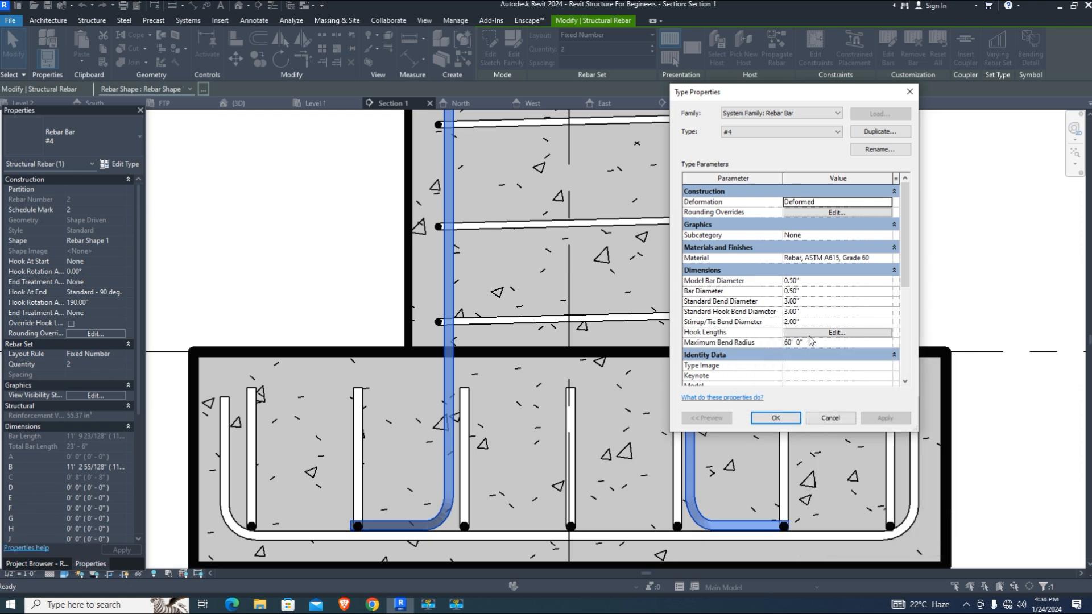
Edit the Standard - 90 deg. hook length in the #4 type's Hook Lengths and apply
{"action": "left_click", "coordinate": [837, 333]}
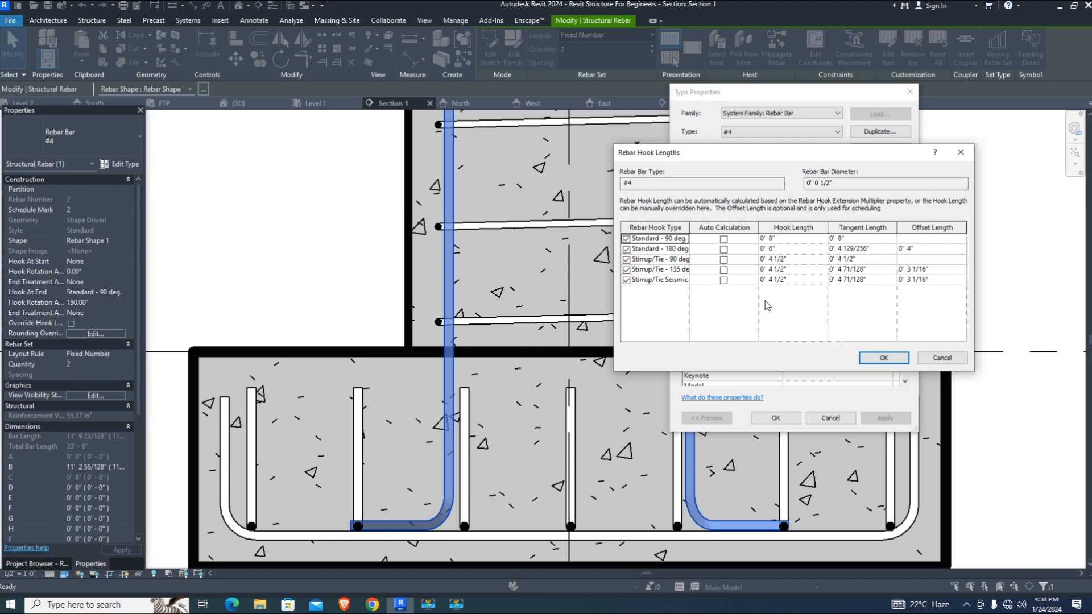
{"action": "double_click", "coordinate": [773, 238]}
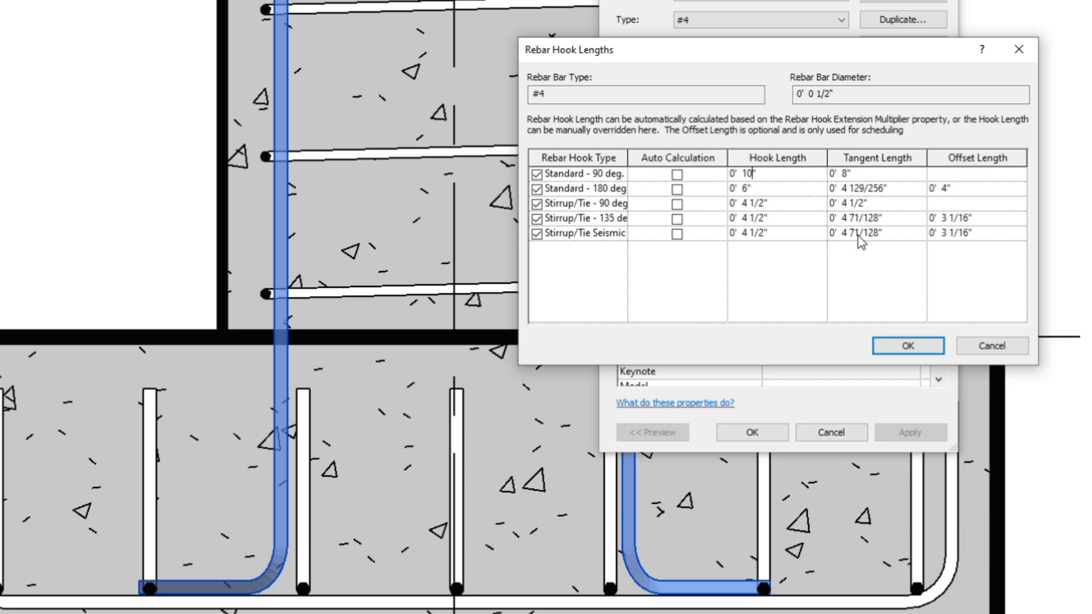
{"action": "left_click", "coordinate": [902, 351]}
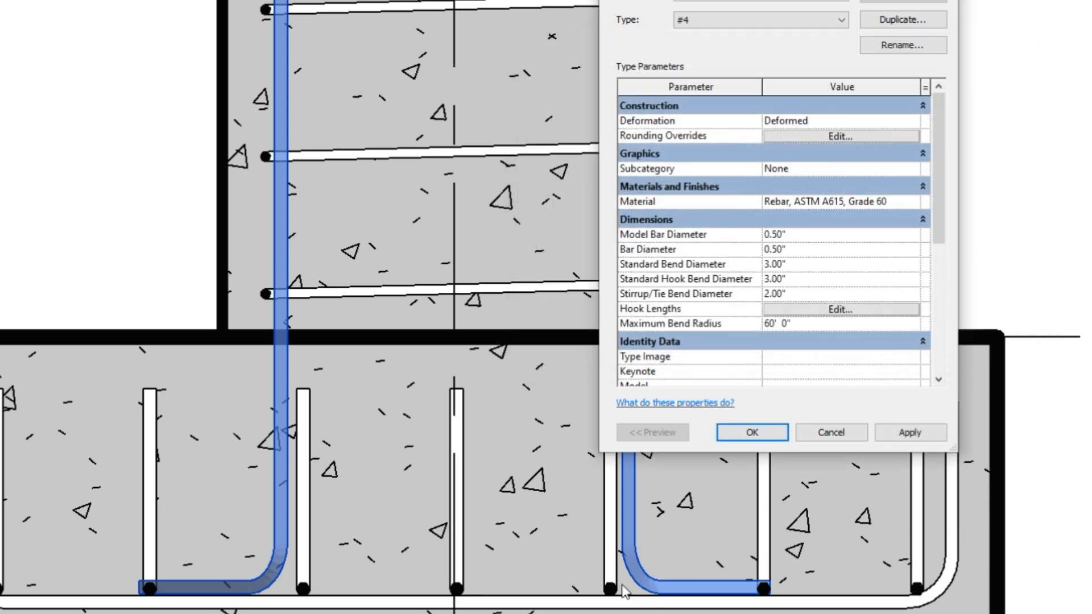
{"action": "left_click", "coordinate": [752, 433]}
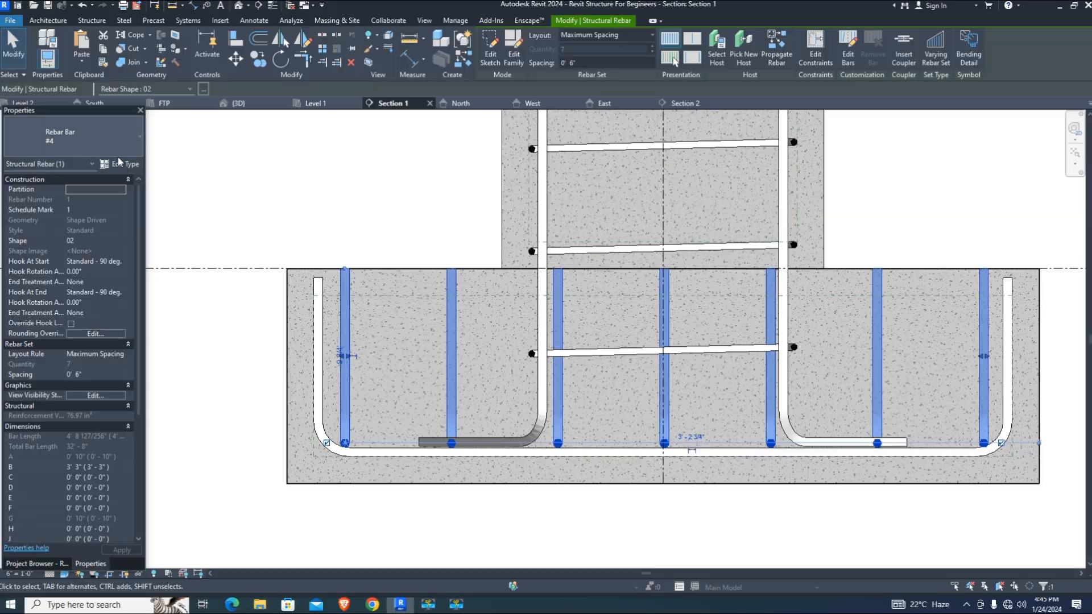
Duplicate the footing bars' rebar type as '#4 2 for footing'
{"action": "left_click", "coordinate": [121, 164]}
{"action": "left_click", "coordinate": [835, 332]}
{"action": "left_click", "coordinate": [875, 380]}
{"action": "left_click", "coordinate": [880, 132]}
{"action": "type", "text": "for"}
{"action": "left_click", "coordinate": [544, 271]}
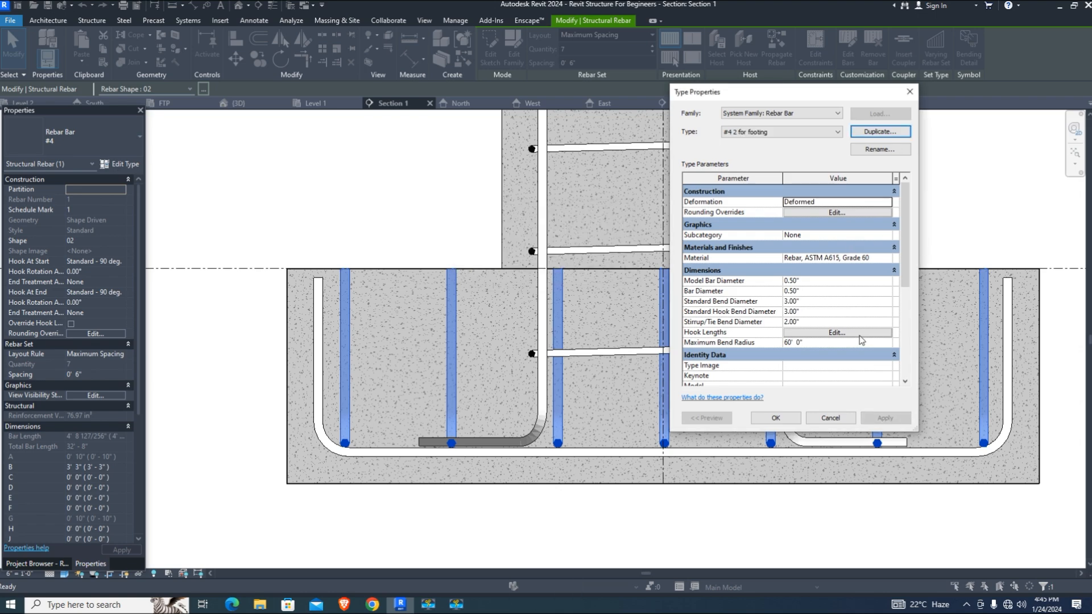
Set the new type's Standard - 90 deg. hook length to 0' 7" and close the dialogs
{"action": "left_click", "coordinate": [836, 333]}
{"action": "left_click", "coordinate": [866, 359]}
{"action": "left_click", "coordinate": [775, 417]}
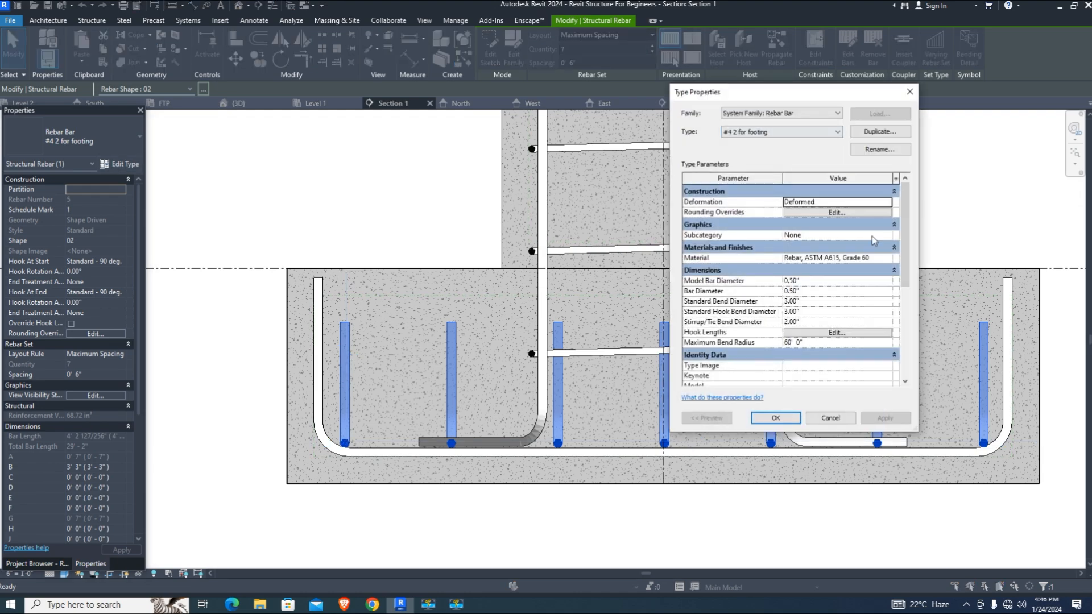
{"action": "left_click", "coordinate": [836, 333]}
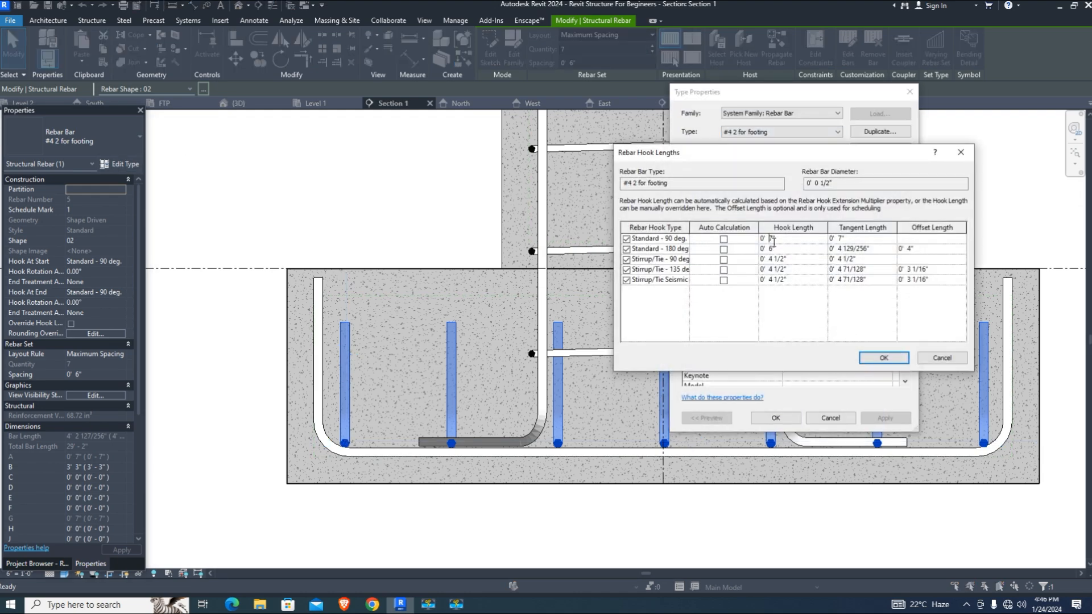
{"action": "left_click", "coordinate": [883, 357]}
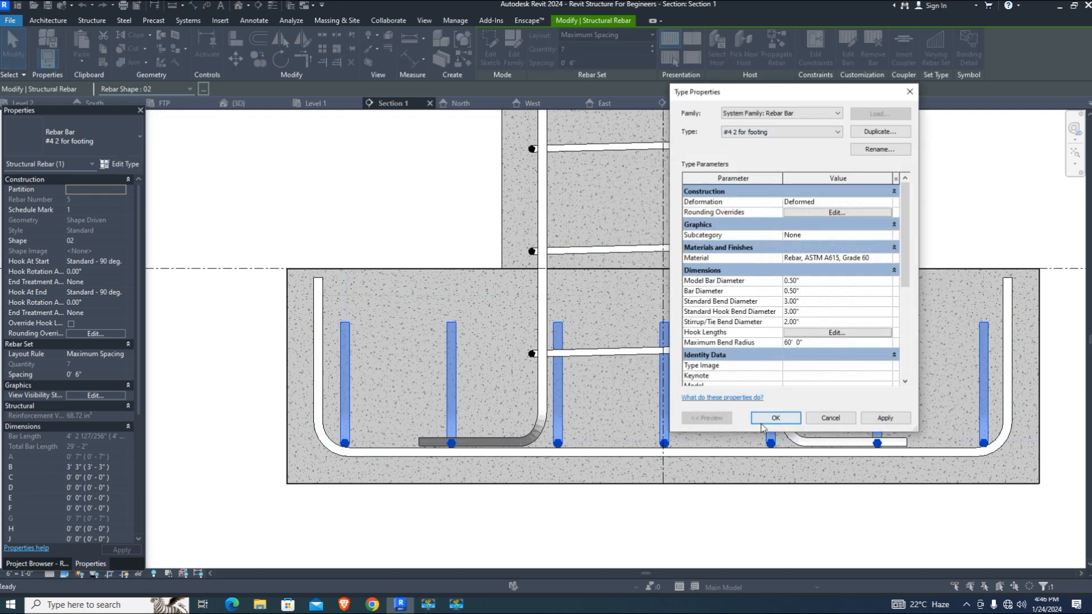
{"action": "left_click", "coordinate": [775, 417]}
{"action": "scroll", "coordinate": [337, 298], "scroll_direction": "up", "scroll_amount": 3}
With an aligned dimension (DI), measure from the rebar top to the level and the footing bottom
{"action": "key", "text": "d"}
{"action": "key", "text": "i"}
{"action": "left_click", "coordinate": [351, 277]}
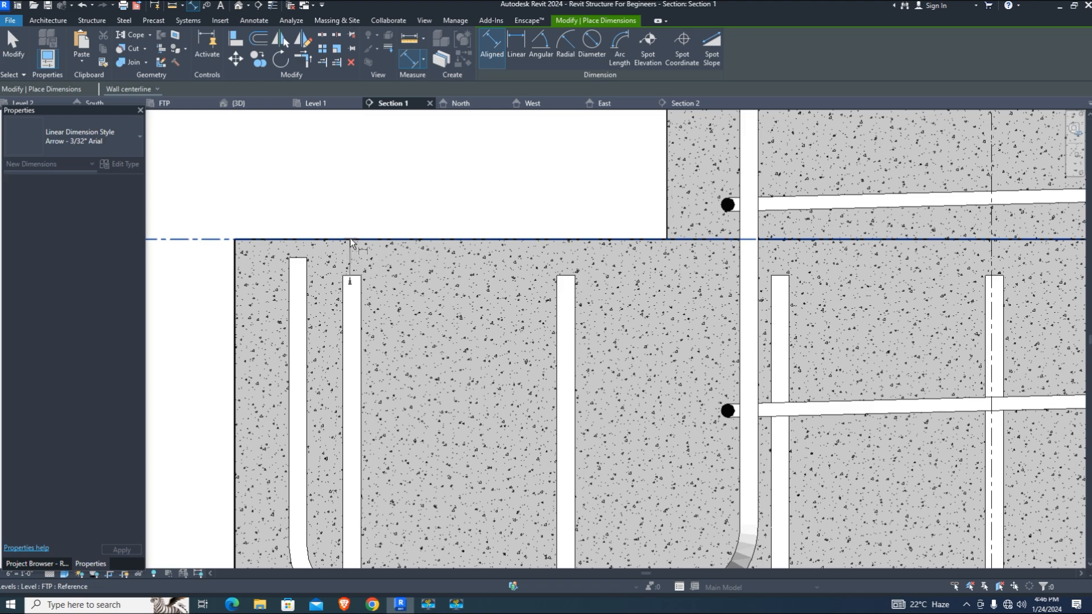
{"action": "left_click", "coordinate": [351, 239]}
{"action": "scroll", "coordinate": [370, 245], "scroll_direction": "up", "scroll_amount": 3}
{"action": "scroll", "coordinate": [411, 281], "scroll_direction": "down", "scroll_amount": 2}
{"action": "key", "text": "Escape"}
{"action": "scroll", "coordinate": [341, 228], "scroll_direction": "down", "scroll_amount": 2}
{"action": "middle_click_drag", "start_coordinate": [506, 398], "coordinate": [475, 415]}
{"action": "scroll", "coordinate": [465, 240], "scroll_direction": "down", "scroll_amount": 2}
{"action": "middle_click_drag", "start_coordinate": [383, 545], "coordinate": [420, 362]}
{"action": "scroll", "coordinate": [419, 362], "scroll_direction": "up", "scroll_amount": 4}
{"action": "left_click", "coordinate": [392, 434]}
{"action": "scroll", "coordinate": [392, 377], "scroll_direction": "down", "scroll_amount": 5}
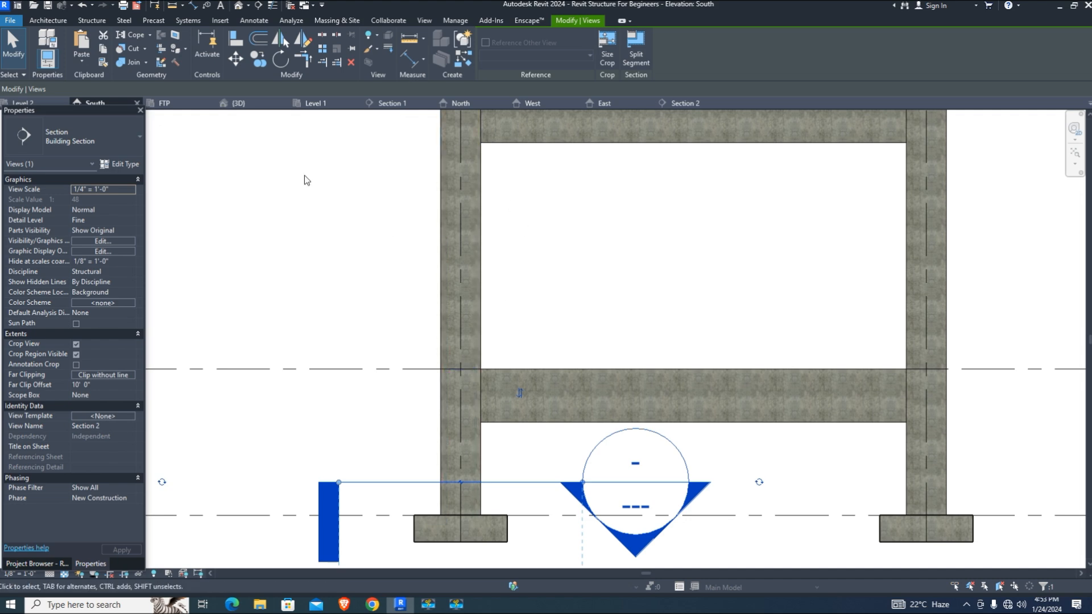
Draw a new vertical section in the South elevation and rotate it 90° to horizontal
{"action": "left_click", "coordinate": [257, 6]}
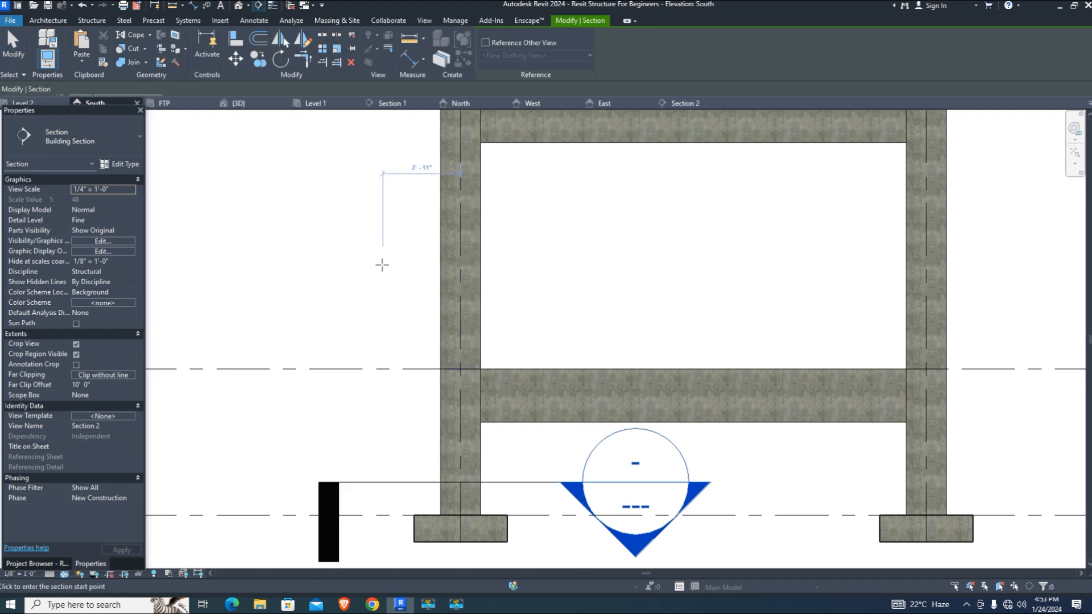
{"action": "left_click", "coordinate": [354, 124]}
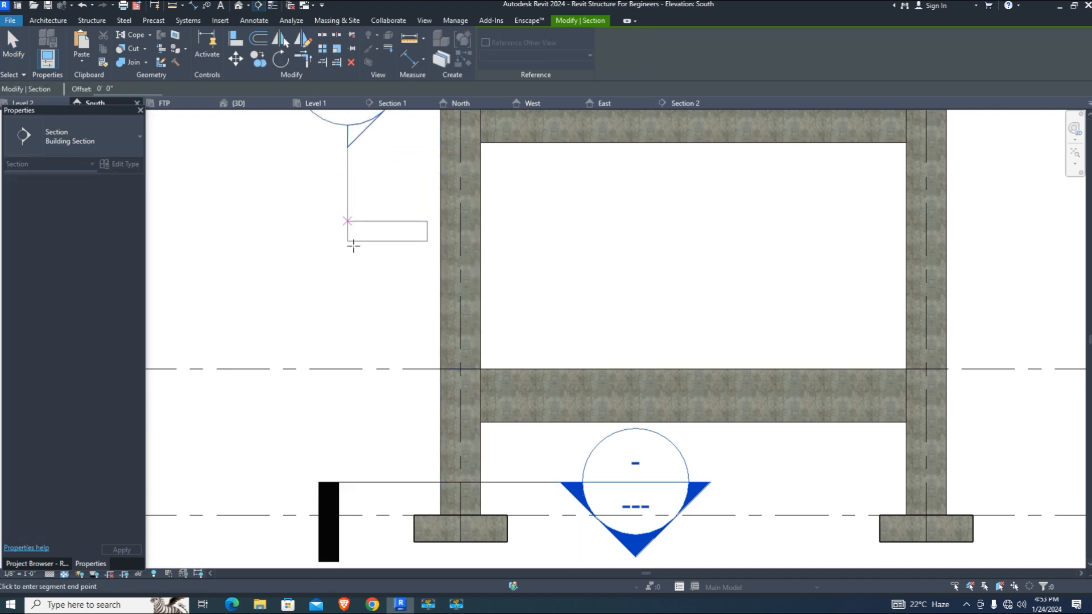
{"action": "left_click", "coordinate": [353, 378]}
{"action": "scroll", "coordinate": [361, 331], "scroll_direction": "down", "scroll_amount": 3}
{"action": "scroll", "coordinate": [347, 276], "scroll_direction": "up", "scroll_amount": 2}
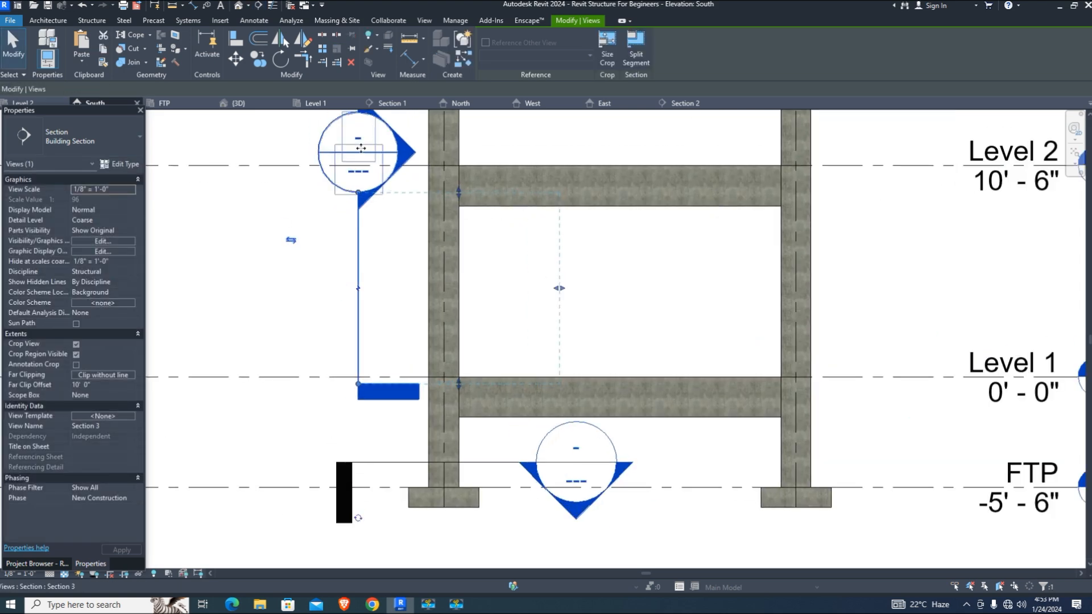
{"action": "left_click", "coordinate": [281, 61]}
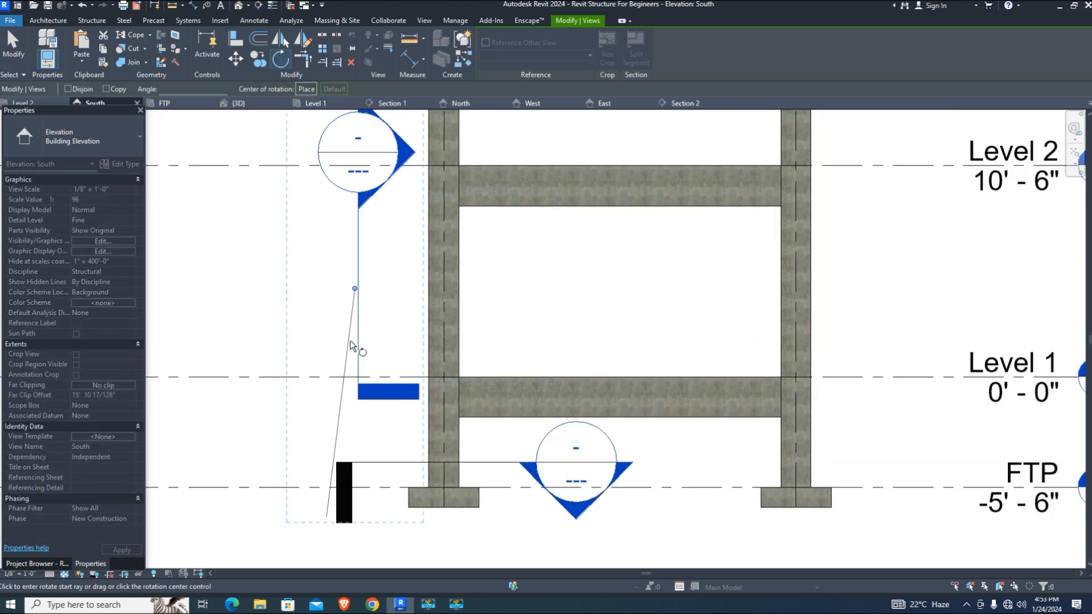
{"action": "left_click", "coordinate": [356, 364]}
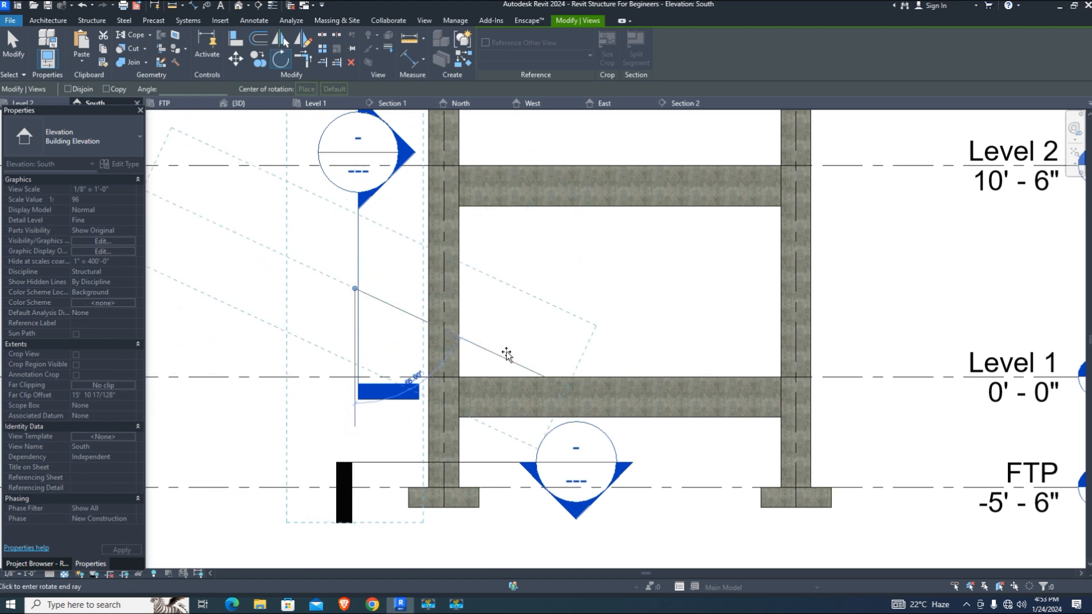
{"action": "left_click", "coordinate": [568, 289]}
{"action": "scroll", "coordinate": [648, 300], "scroll_direction": "down", "scroll_amount": 2}
{"action": "scroll", "coordinate": [411, 287], "scroll_direction": "up", "scroll_amount": 5}
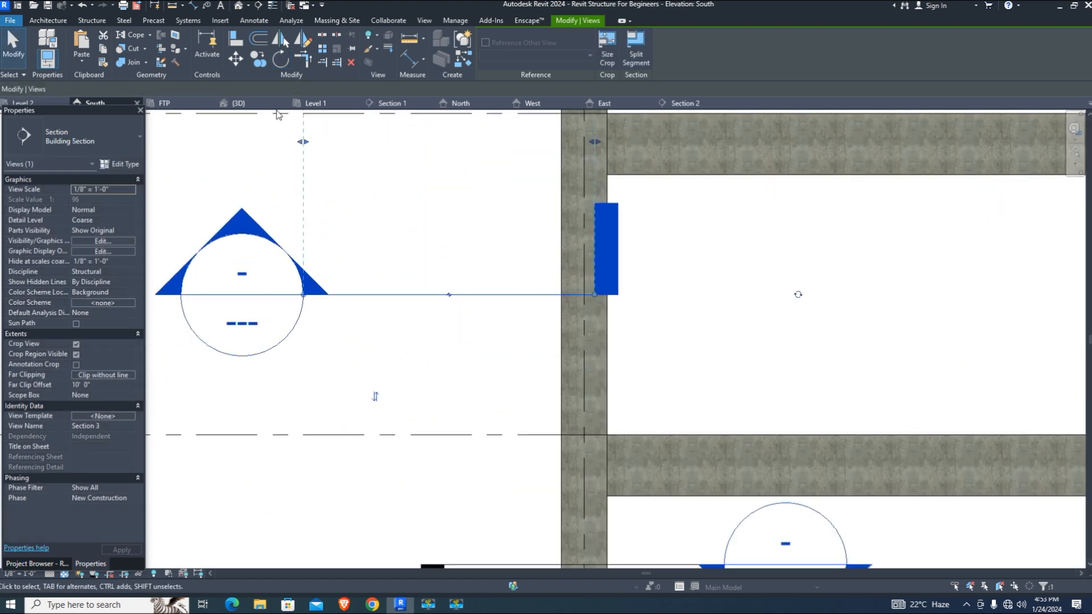
Slide Section 3 across the upper column and open its view
{"action": "left_click", "coordinate": [235, 61]}
{"action": "left_click", "coordinate": [424, 294]}
{"action": "left_click", "coordinate": [424, 293]}
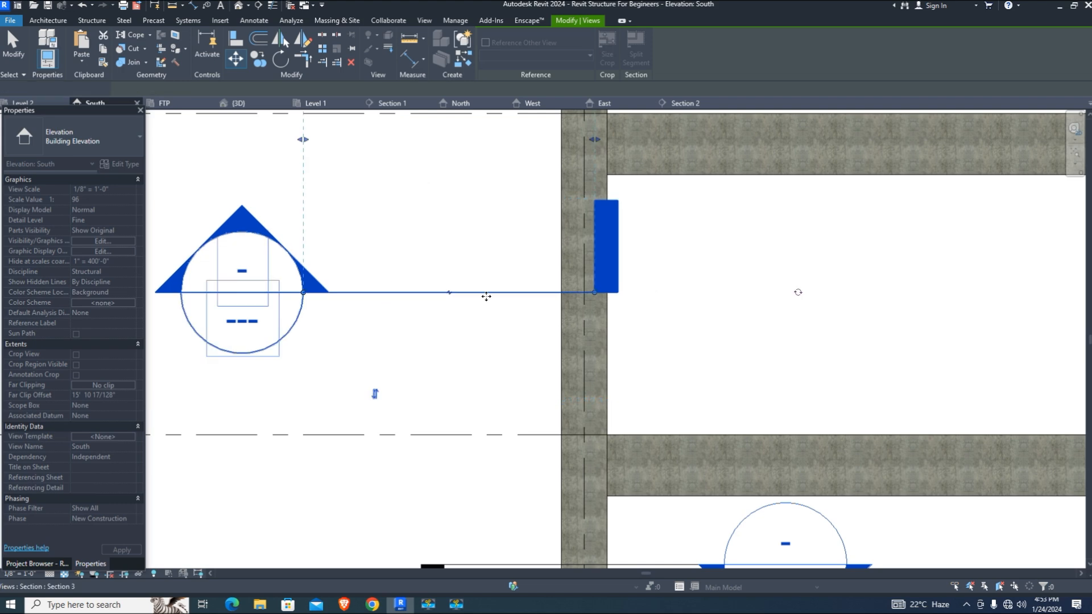
{"action": "left_click", "coordinate": [438, 294]}
{"action": "left_click_drag", "start_coordinate": [477, 299], "coordinate": [651, 315]}
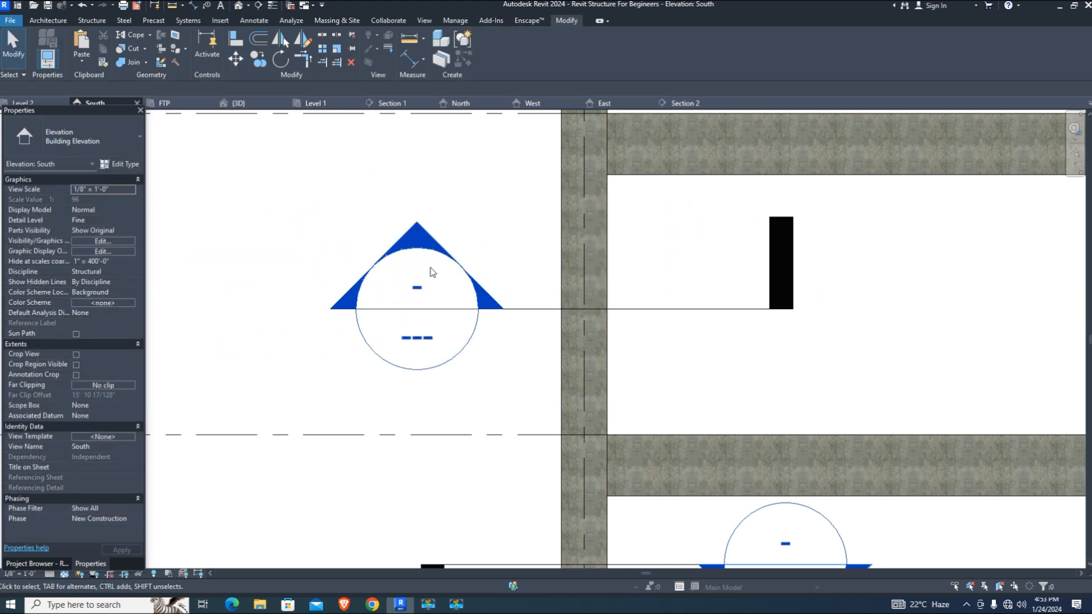
{"action": "double_click", "coordinate": [475, 286]}
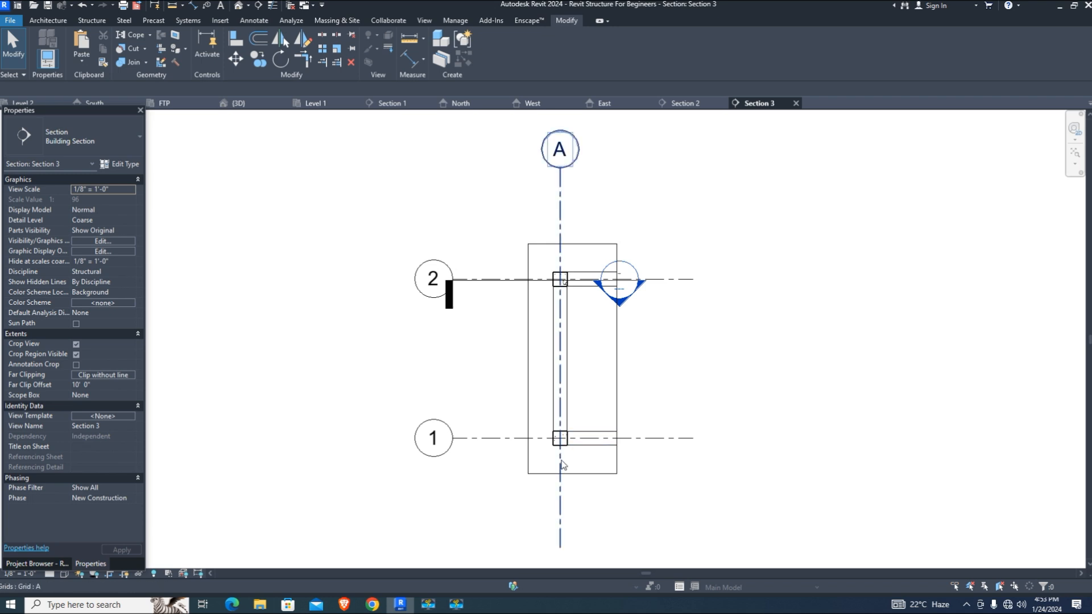
Start Rebar placement in the column with straight shape 00 and #4 bar size
{"action": "scroll", "coordinate": [562, 457], "scroll_direction": "up", "scroll_amount": 4}
{"action": "scroll", "coordinate": [562, 458], "scroll_direction": "down", "scroll_amount": 3}
{"action": "scroll", "coordinate": [563, 250], "scroll_direction": "up", "scroll_amount": 2}
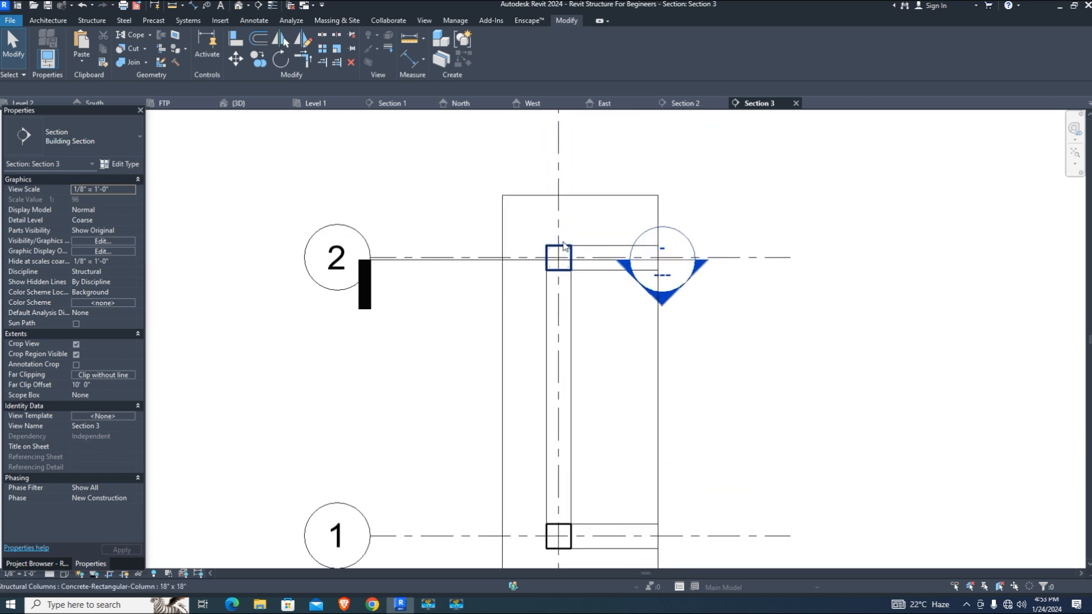
{"action": "scroll", "coordinate": [556, 285], "scroll_direction": "up", "scroll_amount": 5}
{"action": "scroll", "coordinate": [528, 288], "scroll_direction": "up", "scroll_amount": 2}
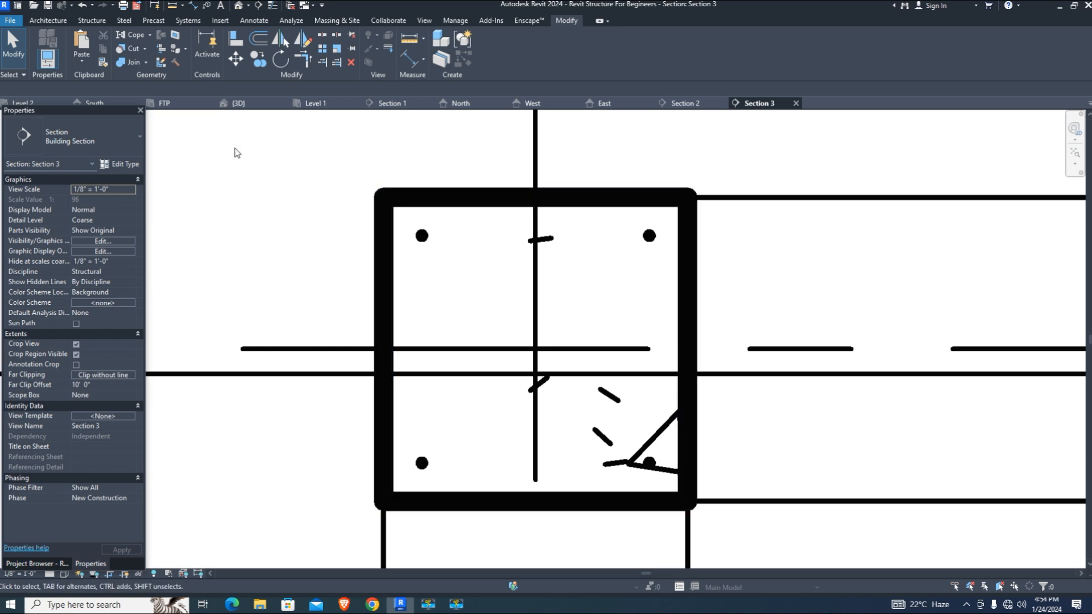
{"action": "left_click", "coordinate": [92, 20]}
{"action": "left_click", "coordinate": [376, 45]}
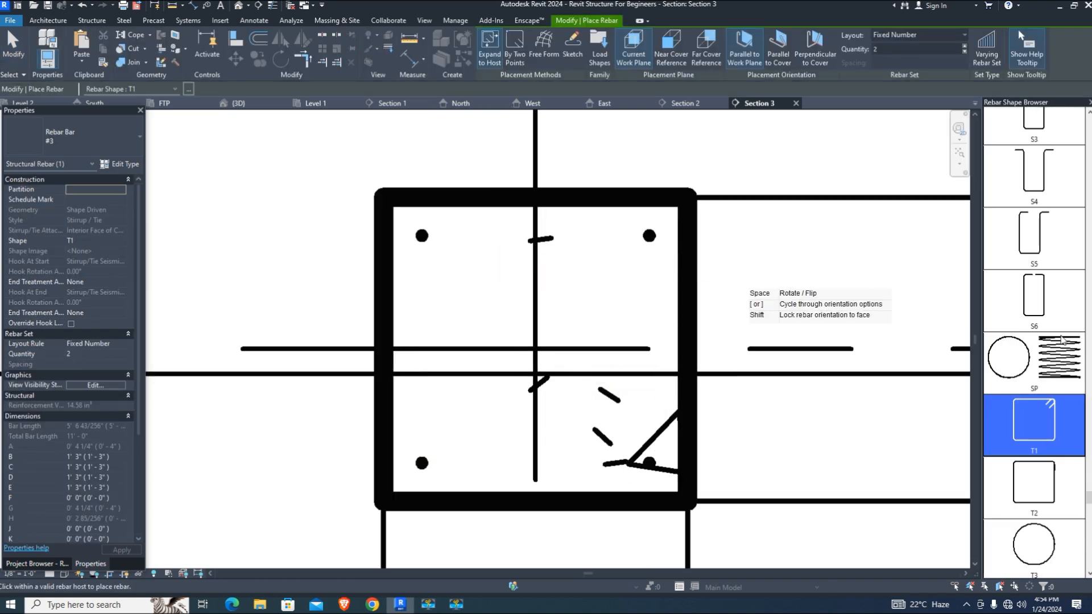
{"action": "scroll", "coordinate": [1037, 263], "scroll_direction": "up", "scroll_amount": 6}
{"action": "scroll", "coordinate": [1037, 263], "scroll_direction": "up", "scroll_amount": 10}
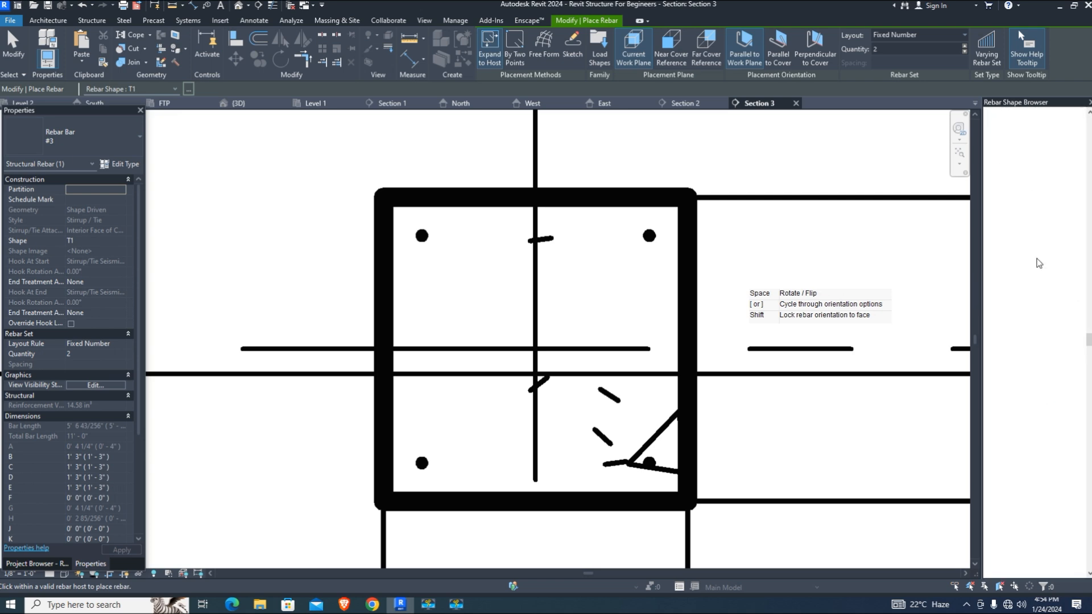
{"action": "scroll", "coordinate": [1037, 263], "scroll_direction": "up", "scroll_amount": 5}
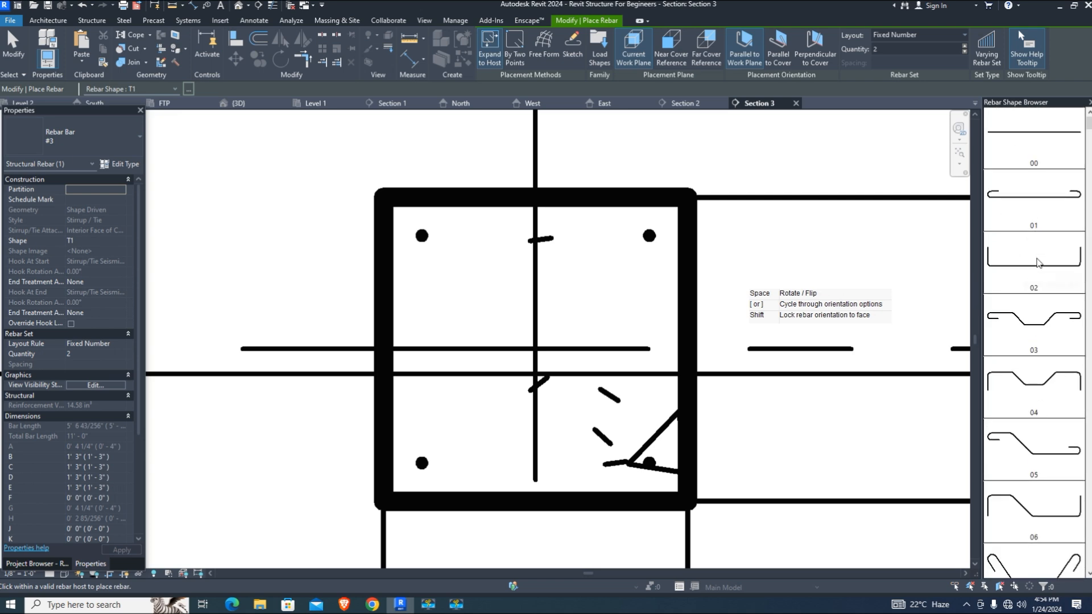
{"action": "left_click", "coordinate": [1019, 161]}
{"action": "left_click", "coordinate": [114, 142]}
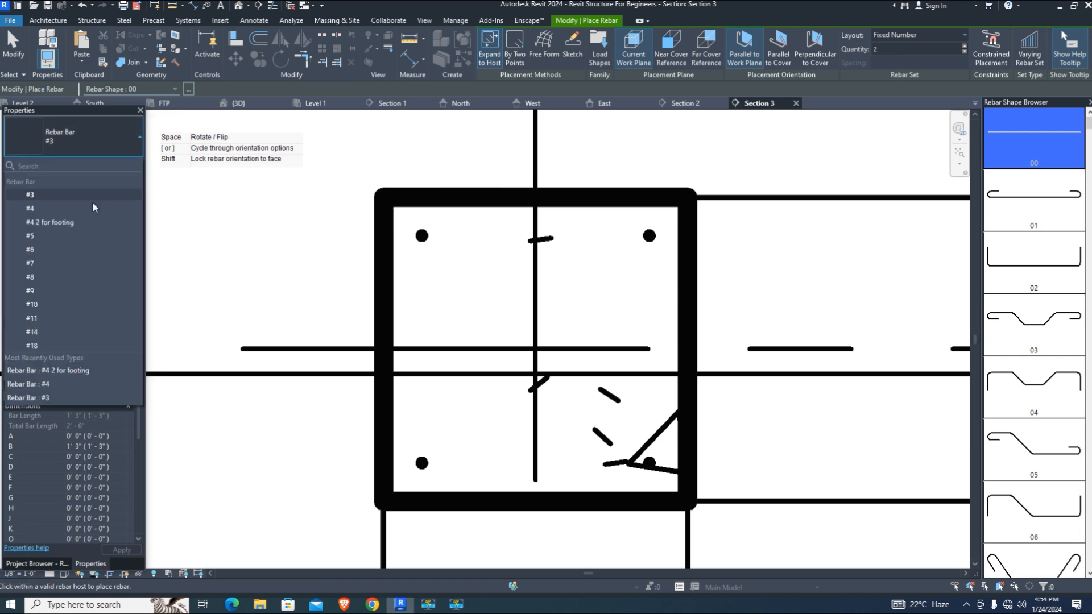
{"action": "left_click", "coordinate": [34, 203]}
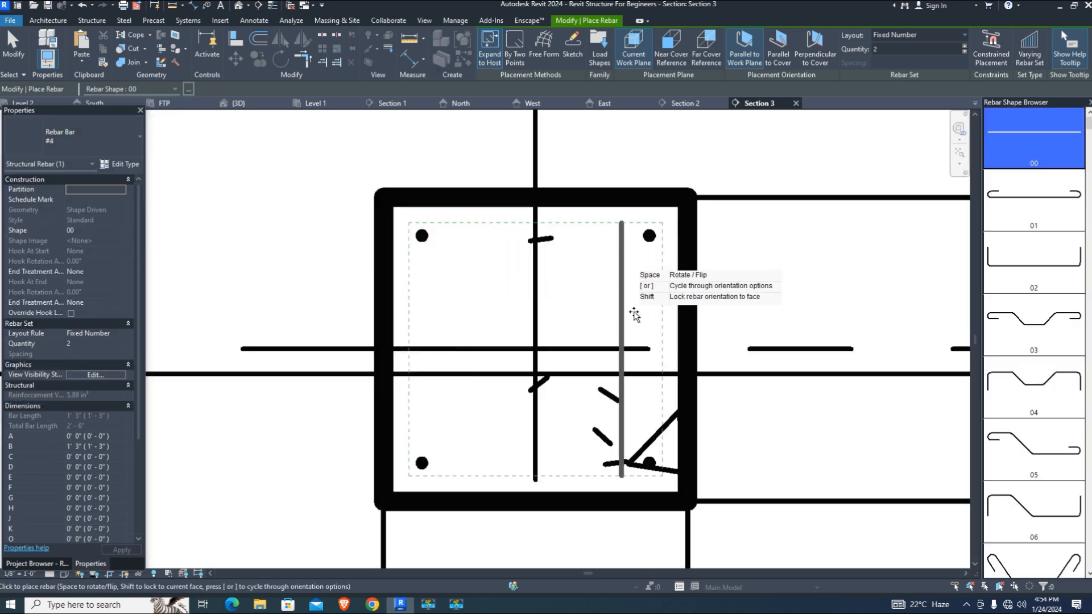
Orient bars perpendicular to cover and set the rebar set layout to Fixed Number
{"action": "left_click", "coordinate": [815, 53]}
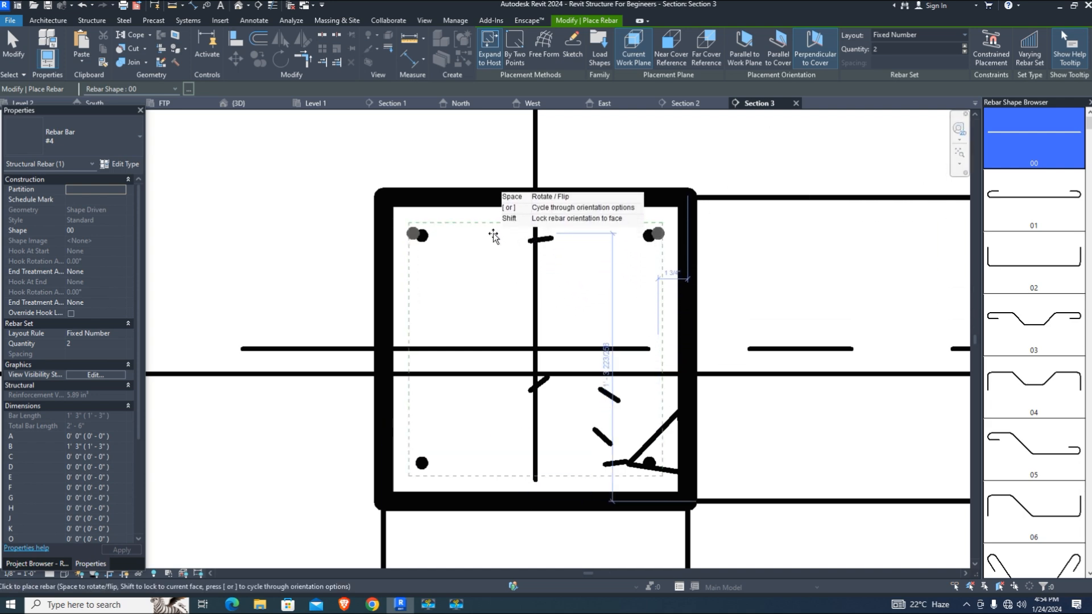
{"action": "left_click", "coordinate": [932, 35]}
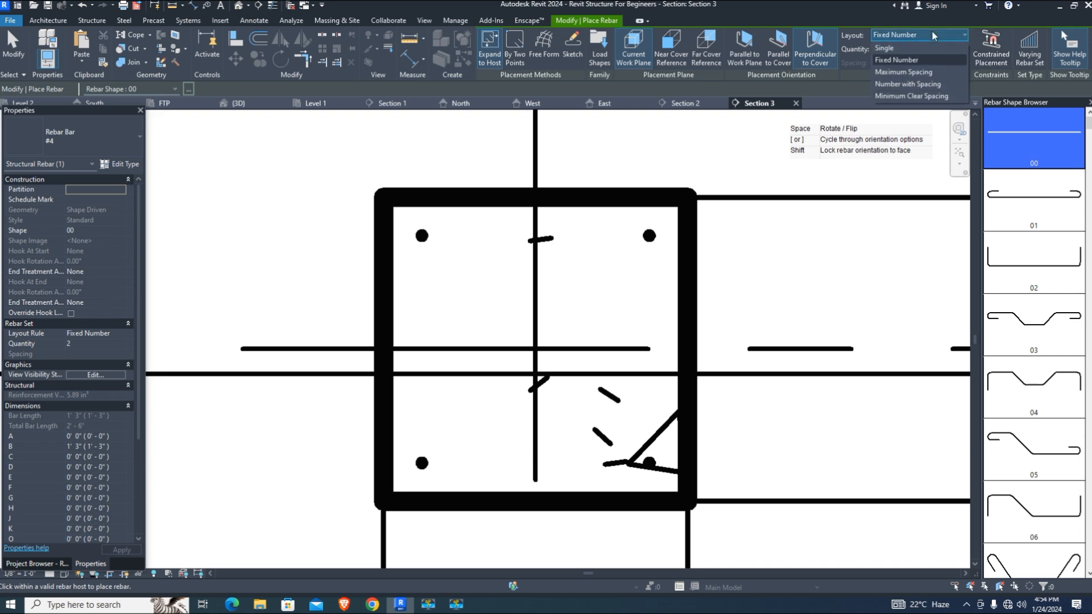
{"action": "left_click", "coordinate": [930, 96]}
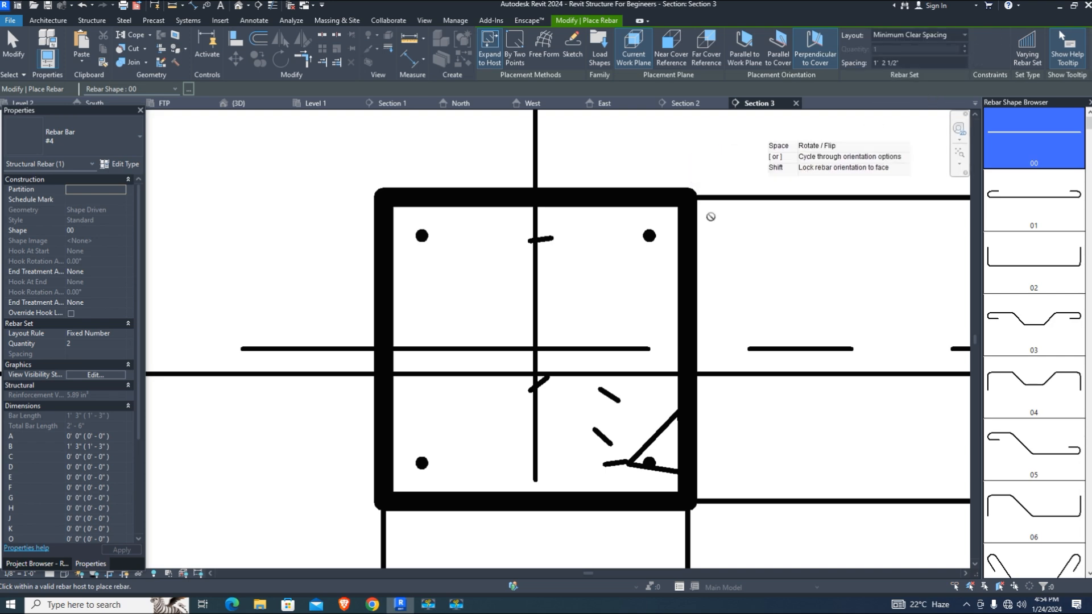
{"action": "left_click", "coordinate": [911, 35]}
{"action": "left_click", "coordinate": [904, 60]}
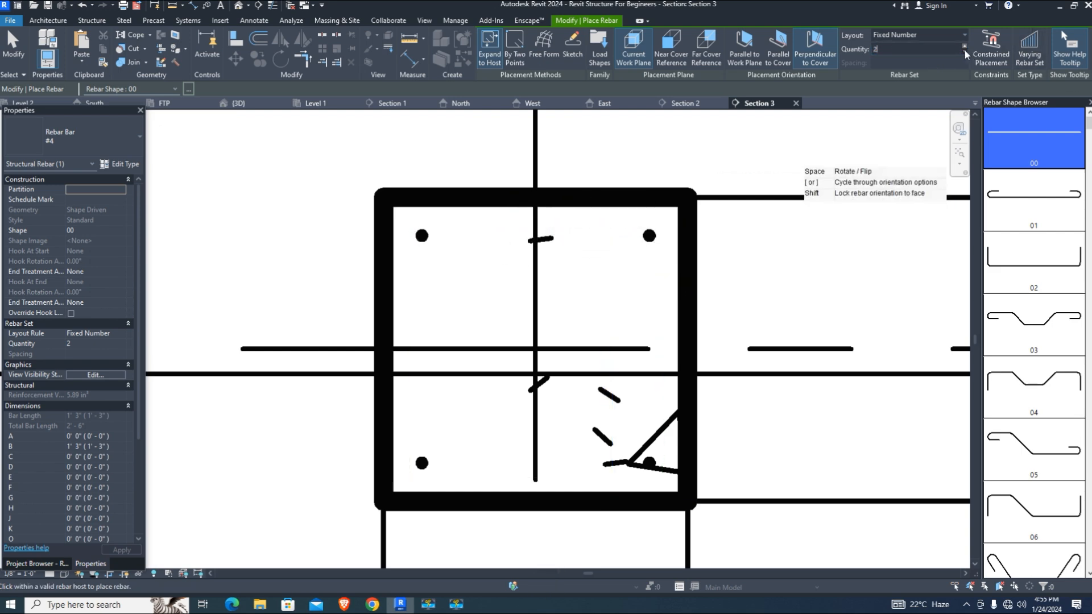
Switch to #3 bars and place a T1 tie, parallel to the section, inside the column
{"action": "scroll", "coordinate": [423, 242], "scroll_direction": "up", "scroll_amount": 2}
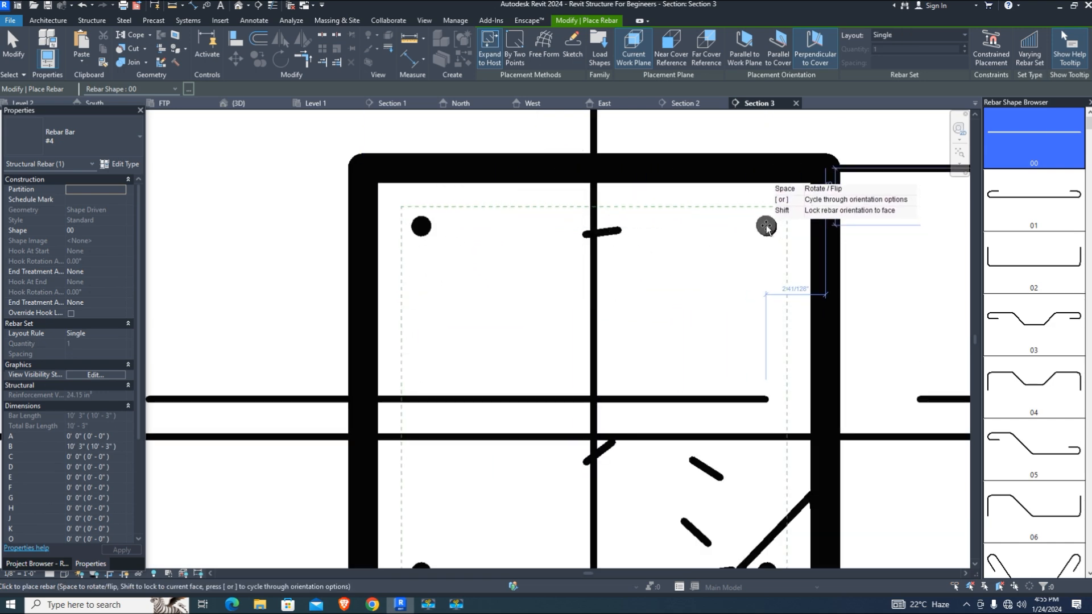
{"action": "scroll", "coordinate": [660, 267], "scroll_direction": "down", "scroll_amount": 2}
{"action": "scroll", "coordinate": [477, 495], "scroll_direction": "up", "scroll_amount": 3}
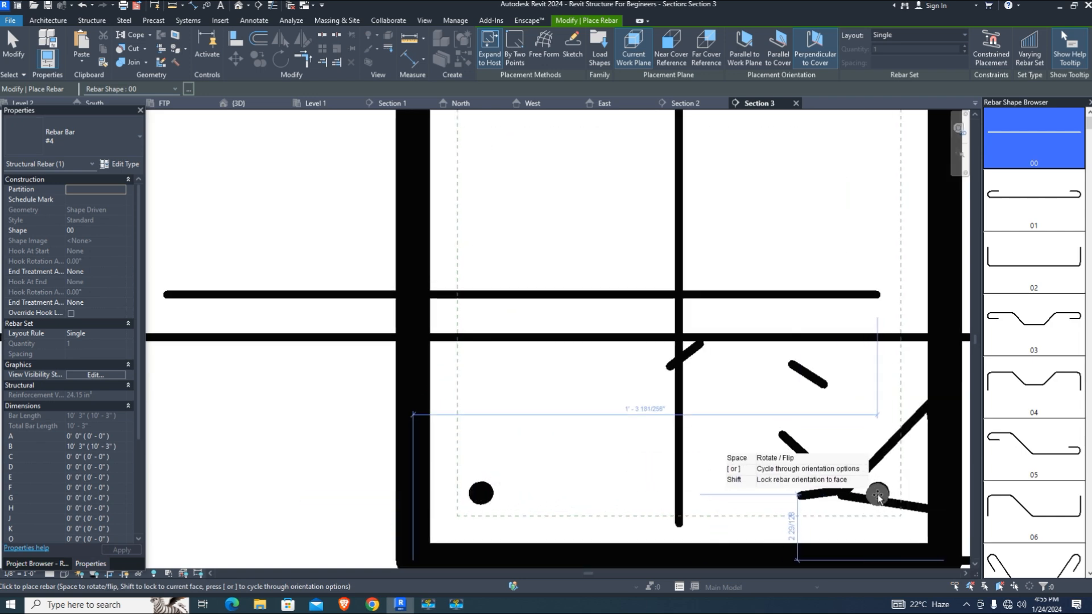
{"action": "scroll", "coordinate": [499, 310], "scroll_direction": "down", "scroll_amount": 2}
{"action": "scroll", "coordinate": [539, 305], "scroll_direction": "up", "scroll_amount": 1}
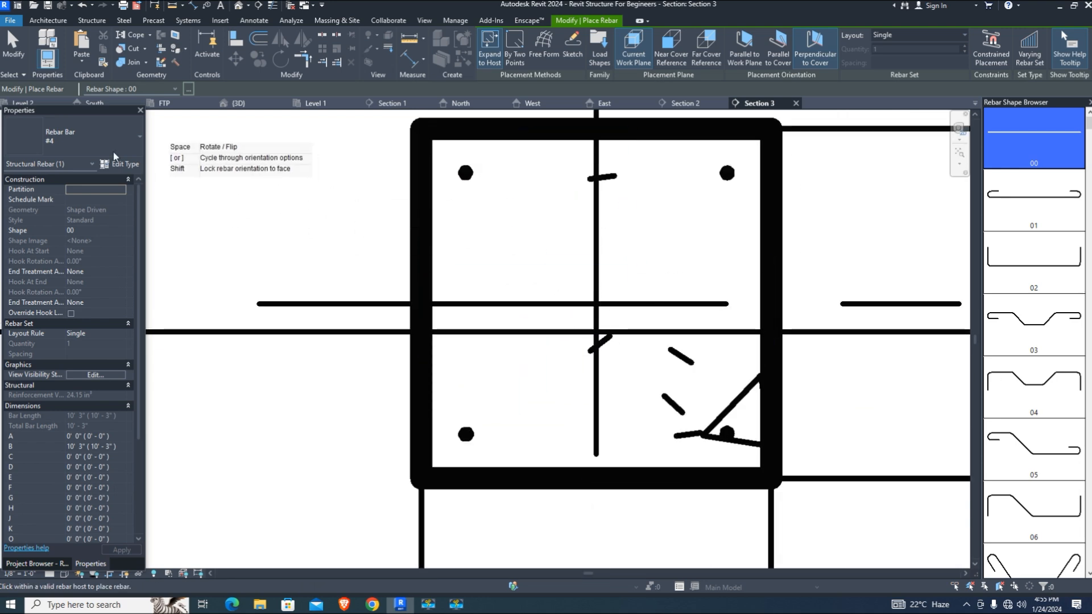
{"action": "left_click", "coordinate": [94, 137]}
{"action": "left_click", "coordinate": [81, 193]}
{"action": "scroll", "coordinate": [661, 327], "scroll_direction": "down", "scroll_amount": 1}
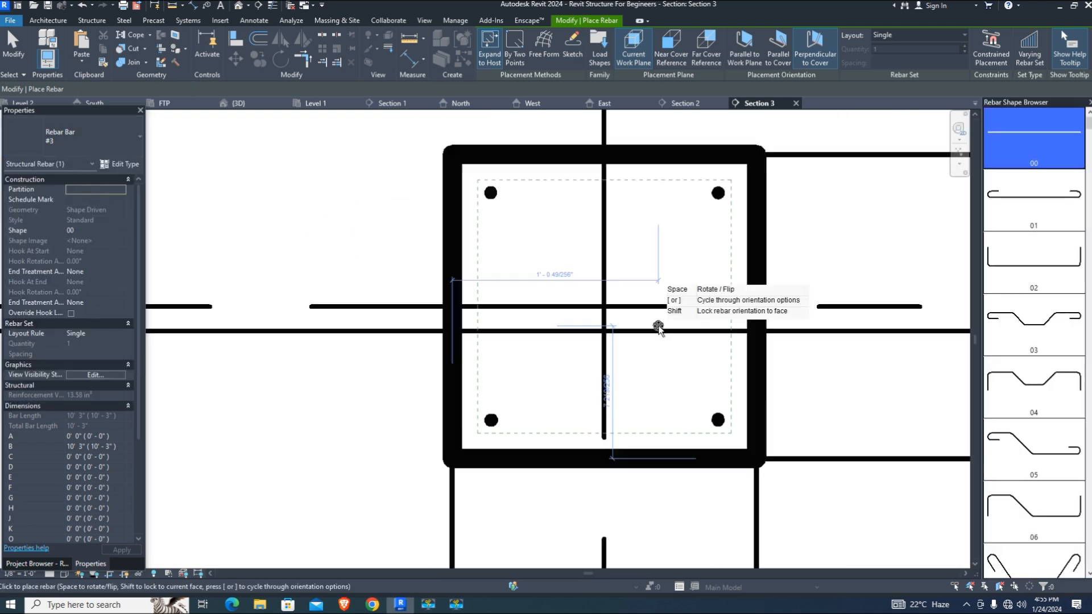
{"action": "scroll", "coordinate": [1035, 449], "scroll_direction": "down", "scroll_amount": 3}
{"action": "scroll", "coordinate": [1035, 449], "scroll_direction": "down", "scroll_amount": 15}
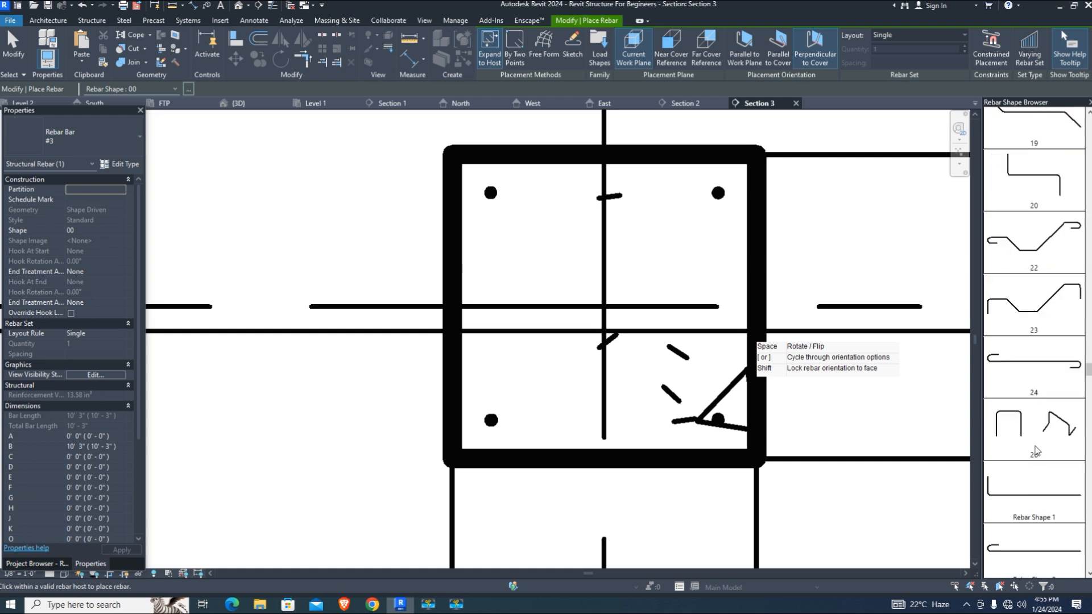
{"action": "scroll", "coordinate": [1037, 451], "scroll_direction": "down", "scroll_amount": 3}
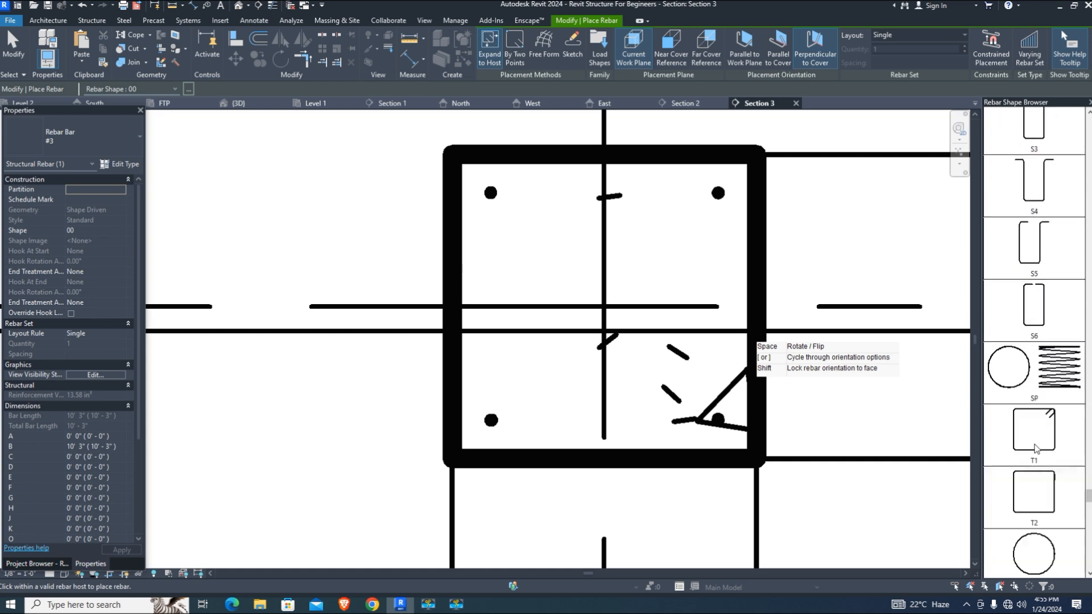
{"action": "left_click", "coordinate": [1038, 443]}
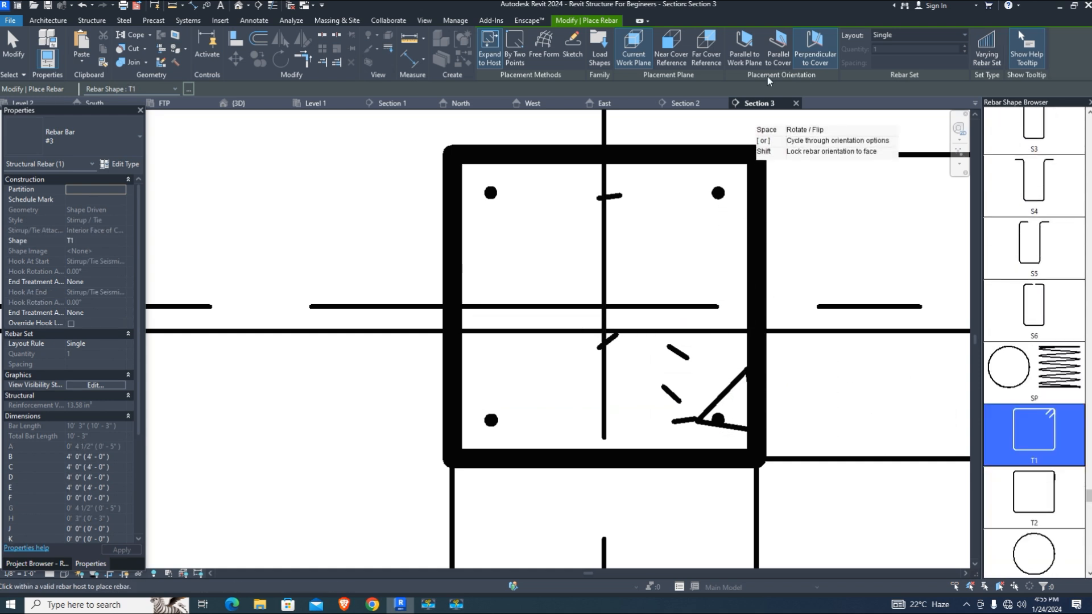
{"action": "left_click", "coordinate": [744, 49]}
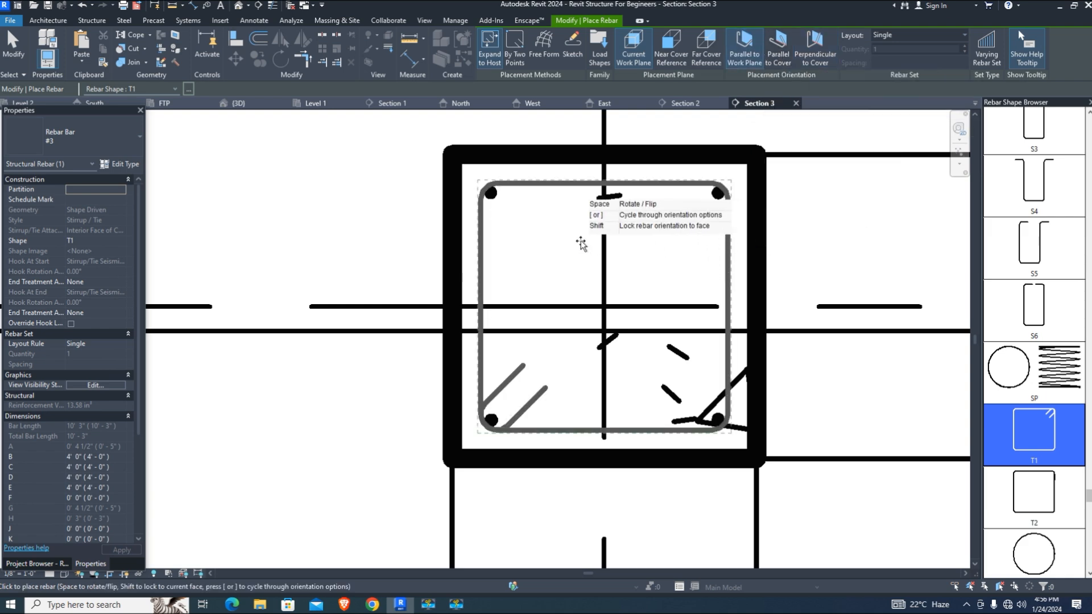
{"action": "left_click", "coordinate": [647, 275]}
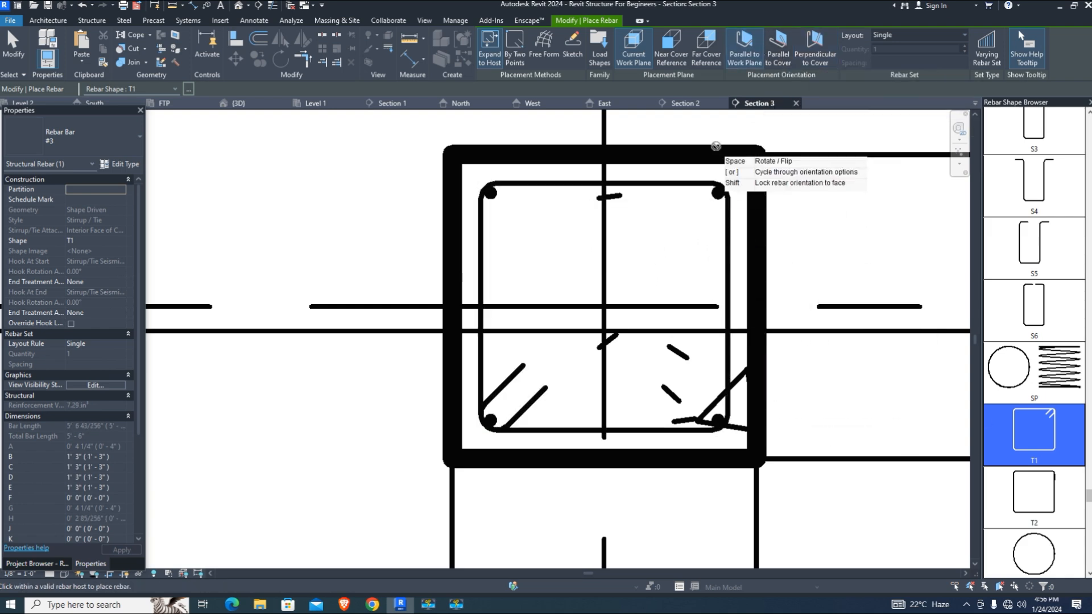
Set the tie layout to Maximum Spacing at 6"
{"action": "left_click", "coordinate": [930, 35]}
{"action": "left_click", "coordinate": [924, 72]}
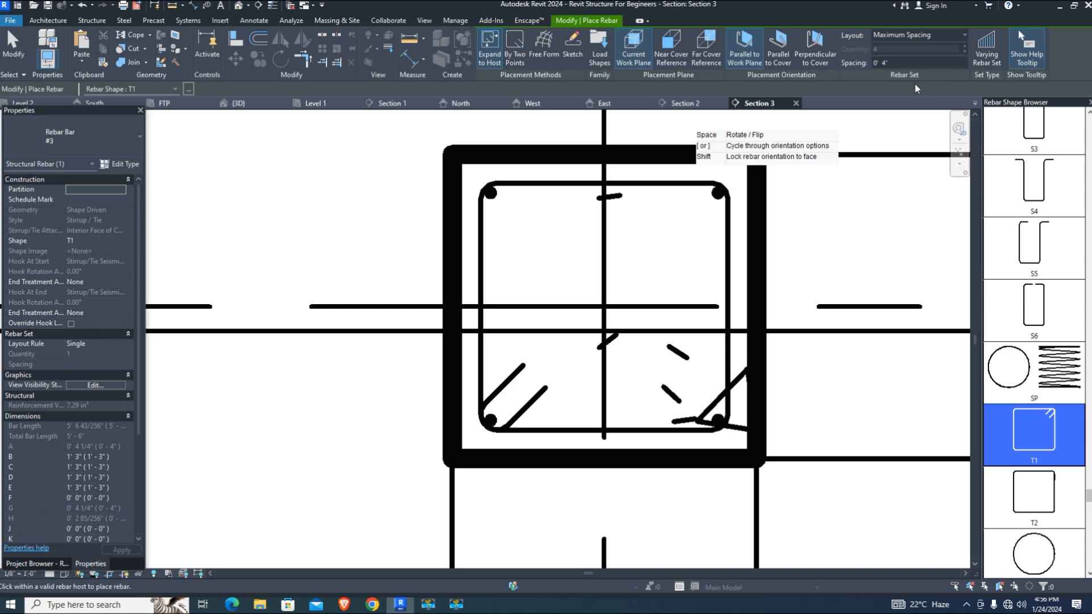
{"action": "type", "text": "6\""}
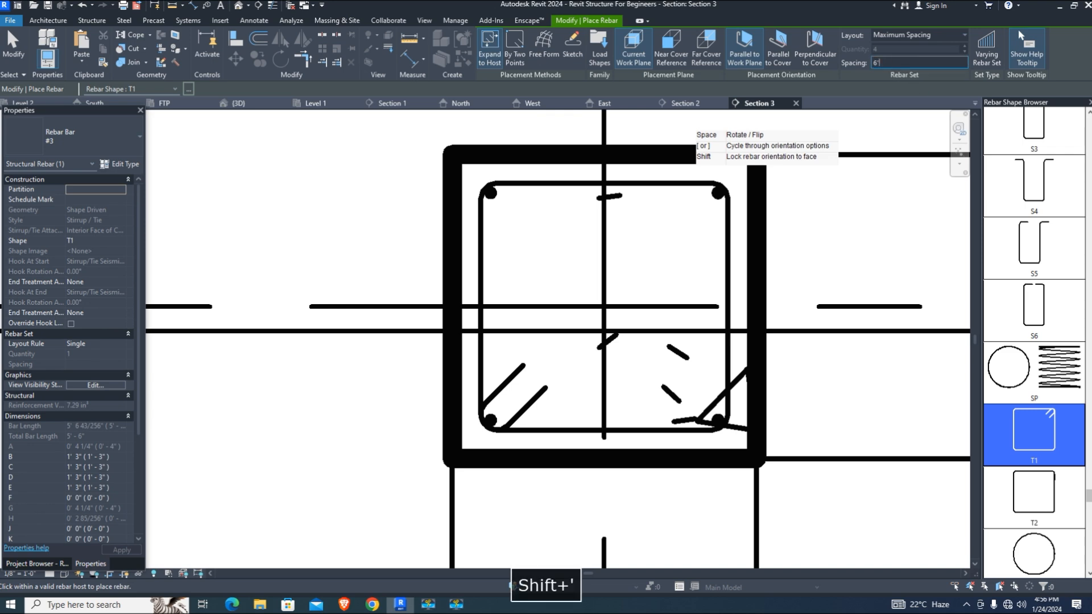
{"action": "key", "text": "Return"}
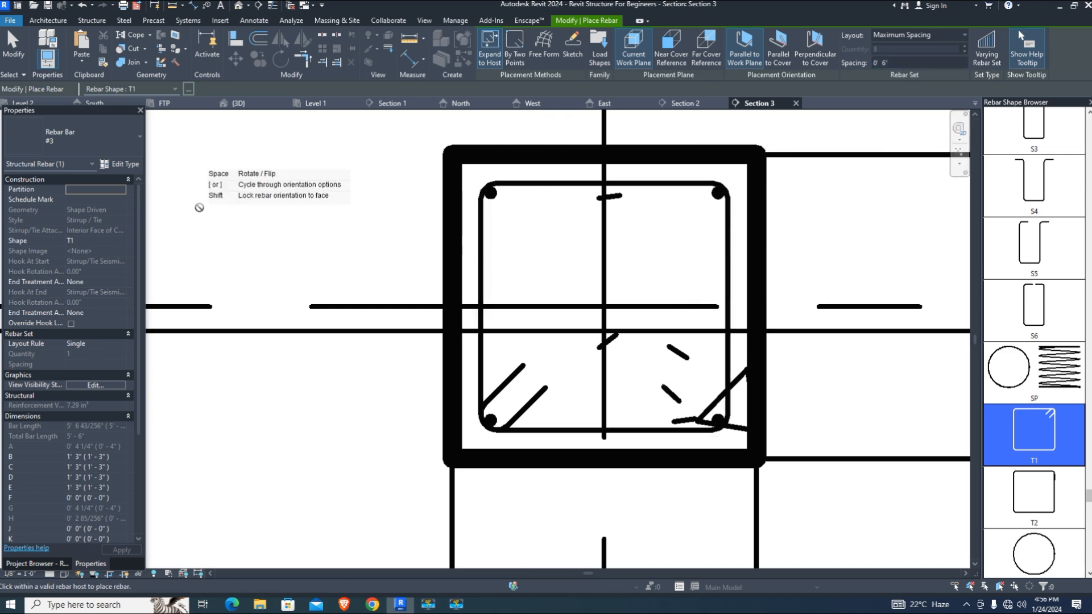
Check the 3D view, return to Section 3 and cancel the free form rebar placement
{"action": "left_click", "coordinate": [249, 105]}
{"action": "left_click", "coordinate": [544, 45]}
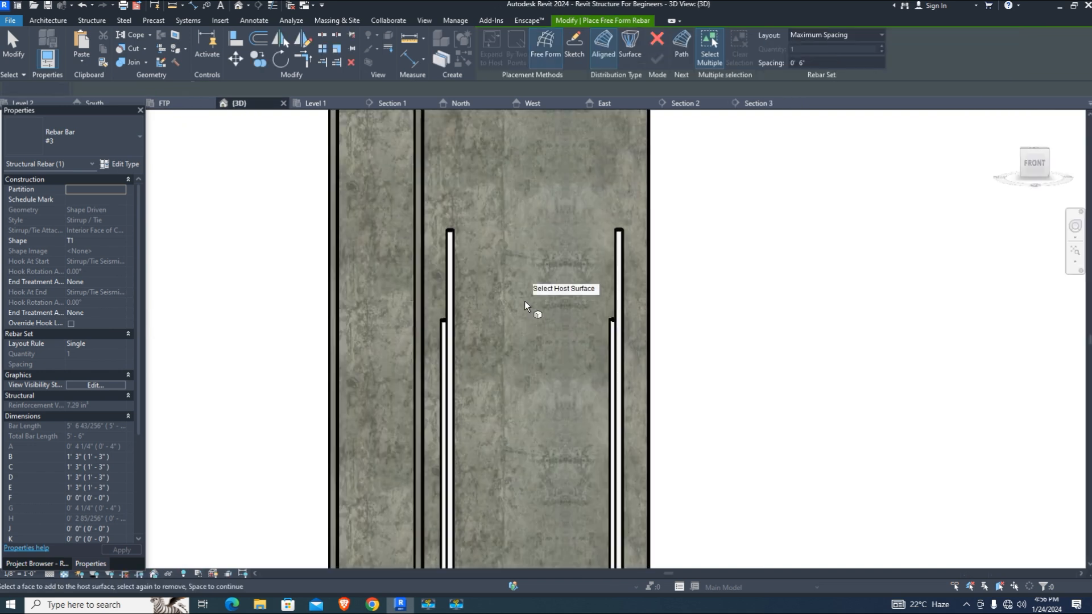
{"action": "scroll", "coordinate": [523, 302], "scroll_direction": "down", "scroll_amount": 5}
{"action": "scroll", "coordinate": [532, 309], "scroll_direction": "up", "scroll_amount": 2}
{"action": "scroll", "coordinate": [532, 309], "scroll_direction": "down", "scroll_amount": 2}
{"action": "scroll", "coordinate": [532, 309], "scroll_direction": "up", "scroll_amount": 2}
{"action": "left_click", "coordinate": [744, 105]}
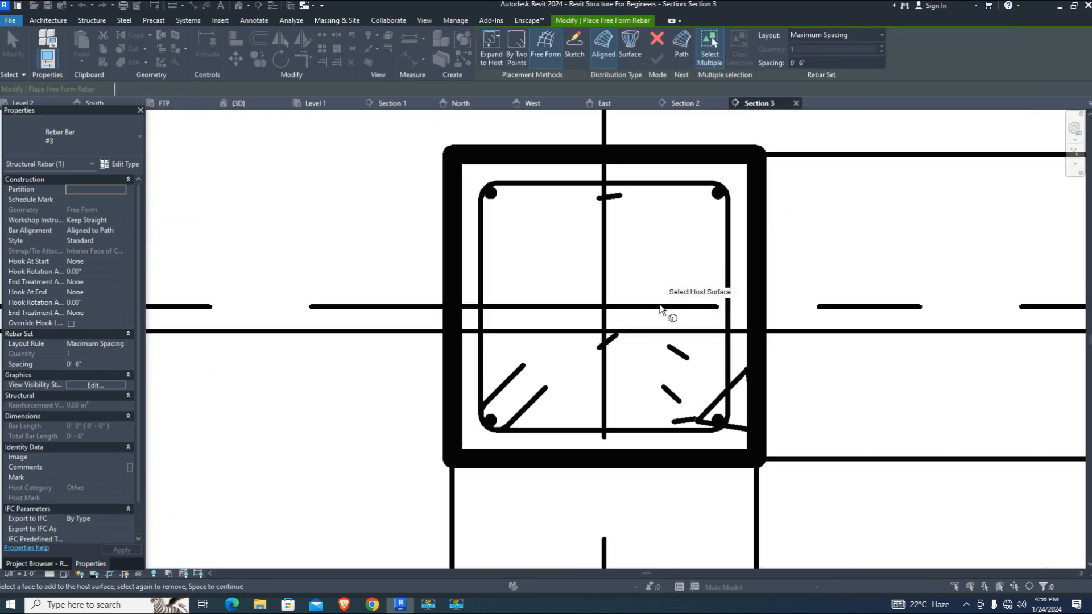
{"action": "scroll", "coordinate": [517, 267], "scroll_direction": "up", "scroll_amount": 1}
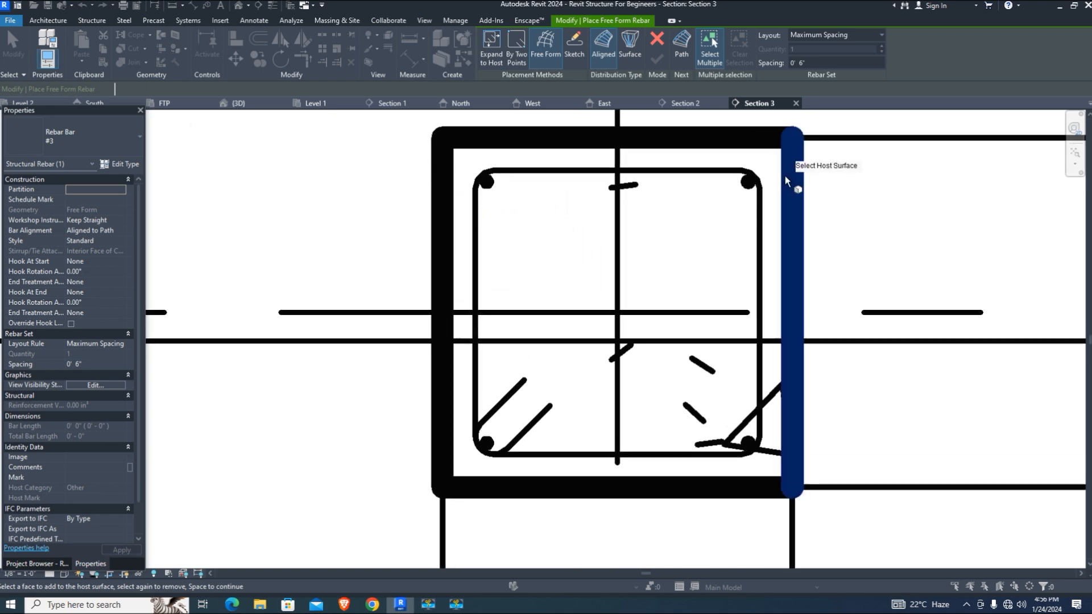
{"action": "key", "text": "Escape"}
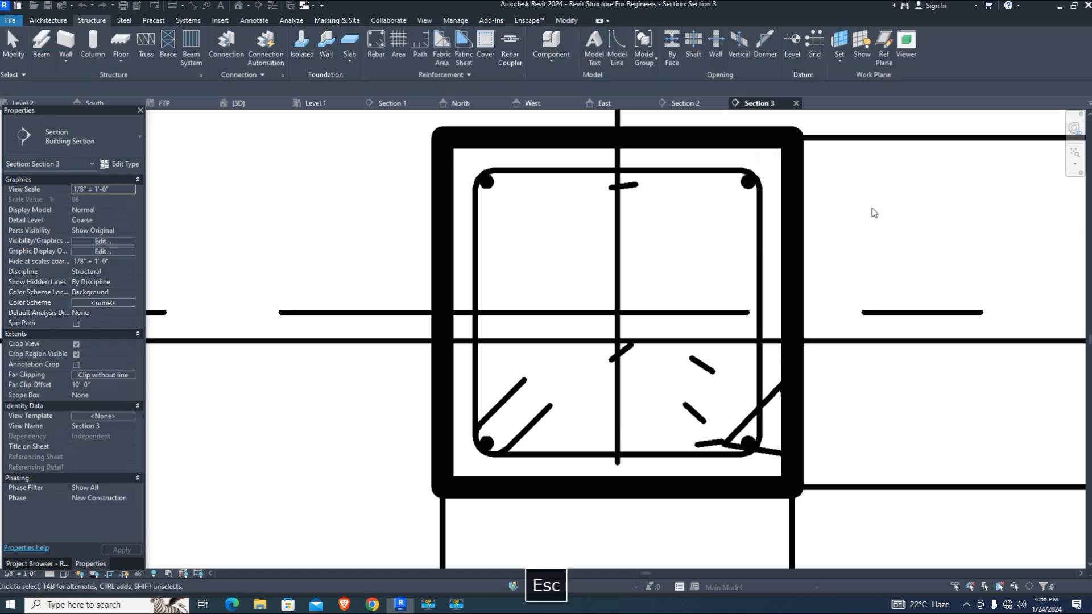
Set the selected T1 tie set to Maximum Spacing with 6" spacing
{"action": "left_click", "coordinate": [761, 212]}
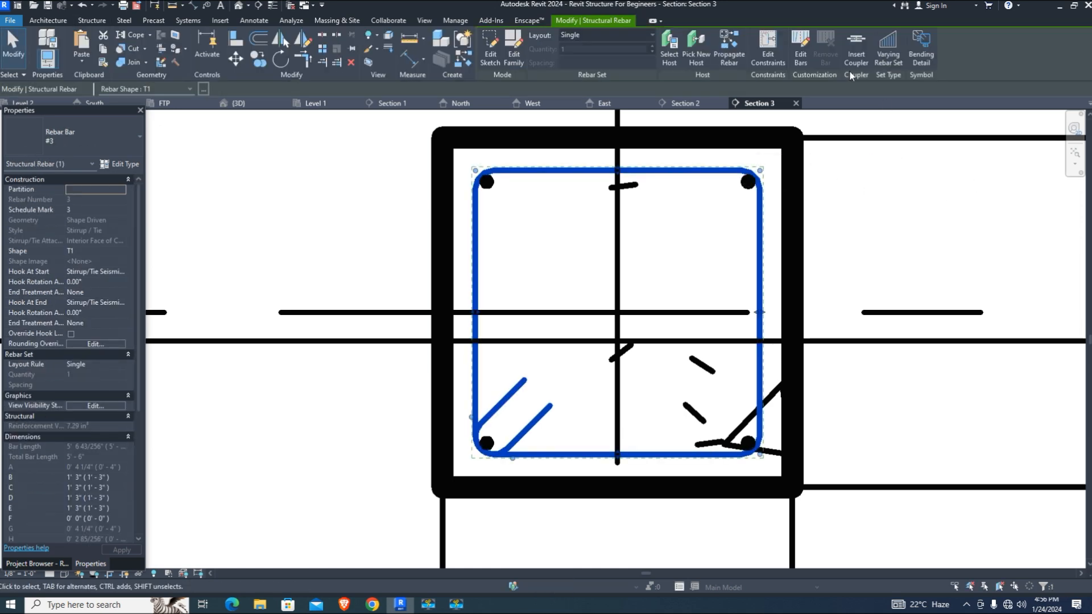
{"action": "left_click", "coordinate": [586, 36]}
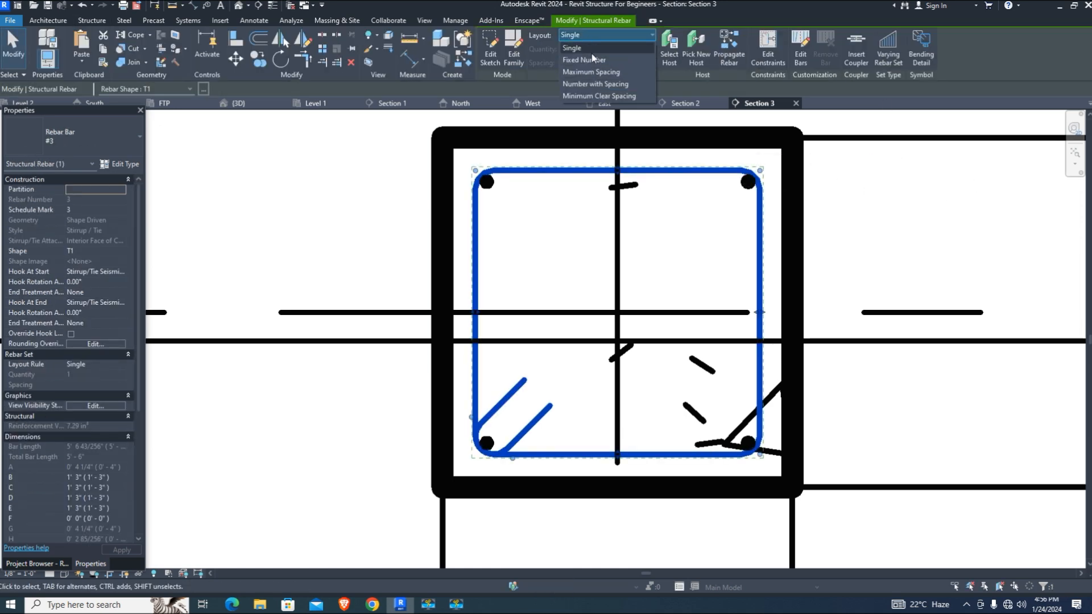
{"action": "left_click", "coordinate": [596, 70]}
{"action": "type", "text": "6\""}
{"action": "key", "text": "Return"}
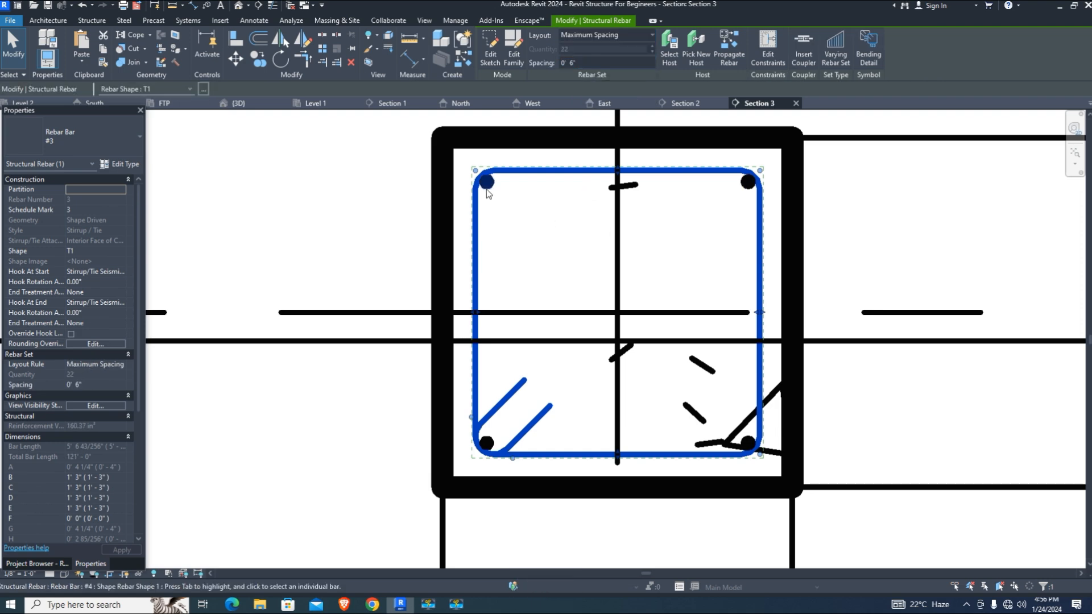
Select the corner bars and tie set and make them View Unobscured in {3D}
{"action": "left_click", "coordinate": [486, 192]}
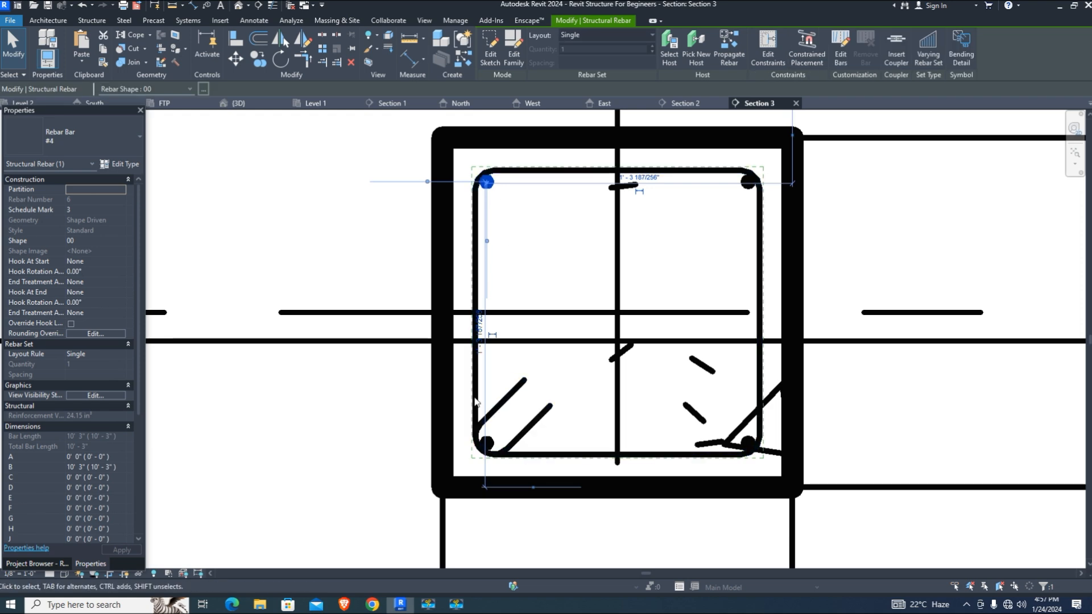
{"action": "left_click", "coordinate": [475, 403]}
{"action": "left_click", "coordinate": [754, 448], "text": "ctrl"}
{"action": "left_click", "coordinate": [486, 183], "text": "ctrl"}
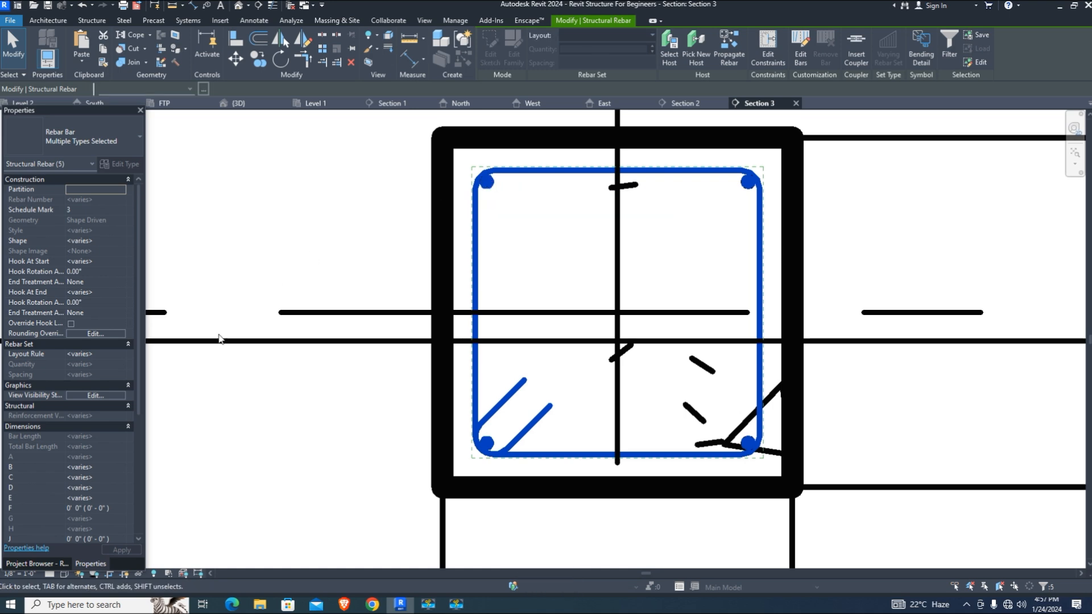
{"action": "left_click", "coordinate": [95, 395]}
{"action": "left_click", "coordinate": [251, 304]}
{"action": "left_click", "coordinate": [251, 314]}
{"action": "left_click", "coordinate": [238, 448]}
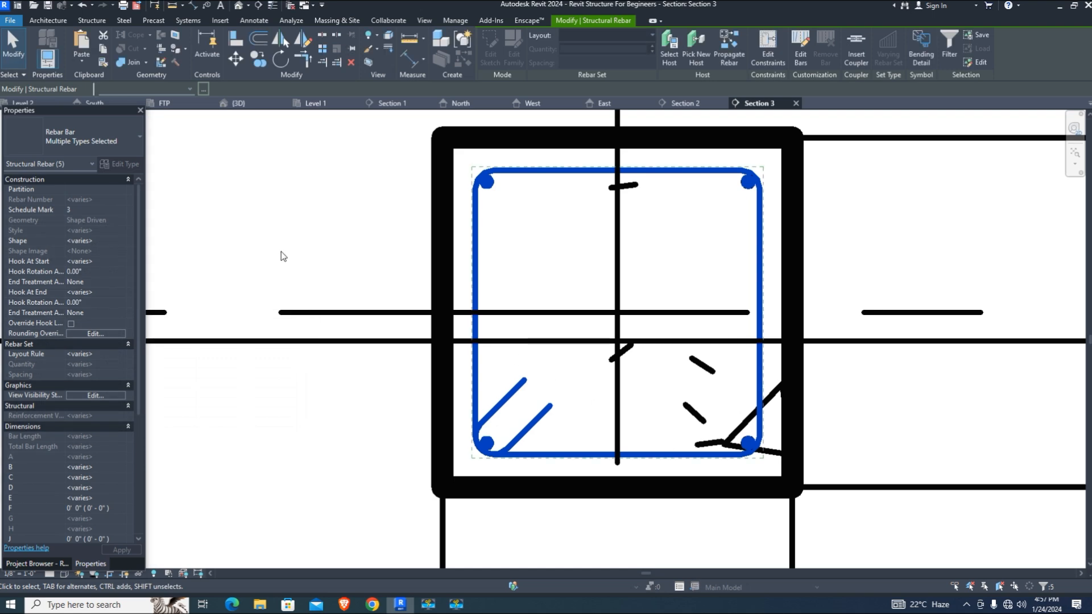
{"action": "left_click", "coordinate": [282, 252]}
In the 3D view, select two of the column's vertical bars
{"action": "left_click", "coordinate": [246, 106]}
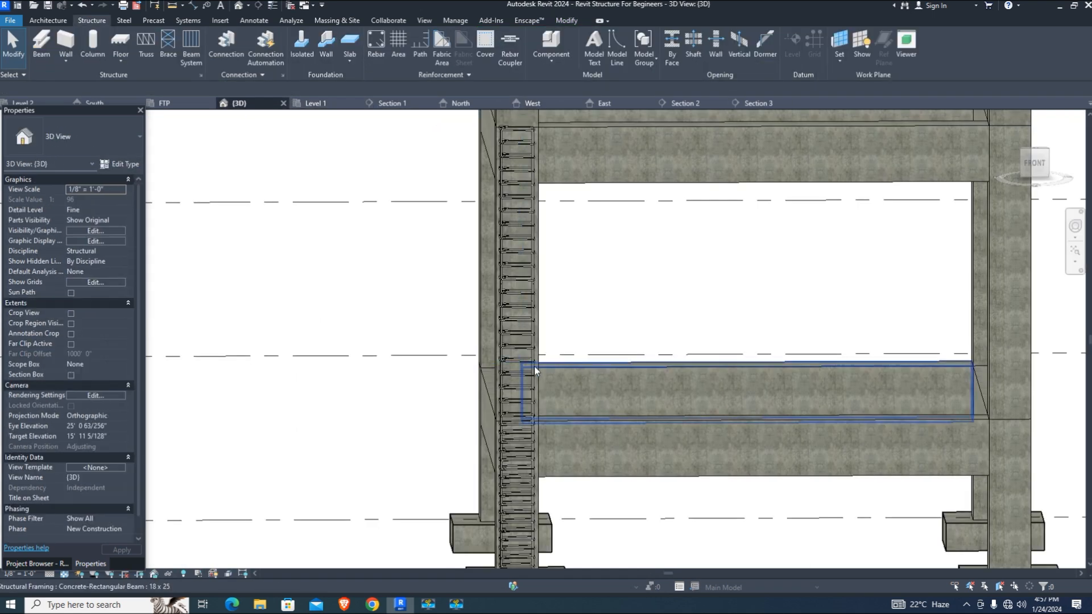
{"action": "scroll", "coordinate": [546, 371], "scroll_direction": "down", "scroll_amount": 3}
{"action": "scroll", "coordinate": [619, 389], "scroll_direction": "up", "scroll_amount": 2}
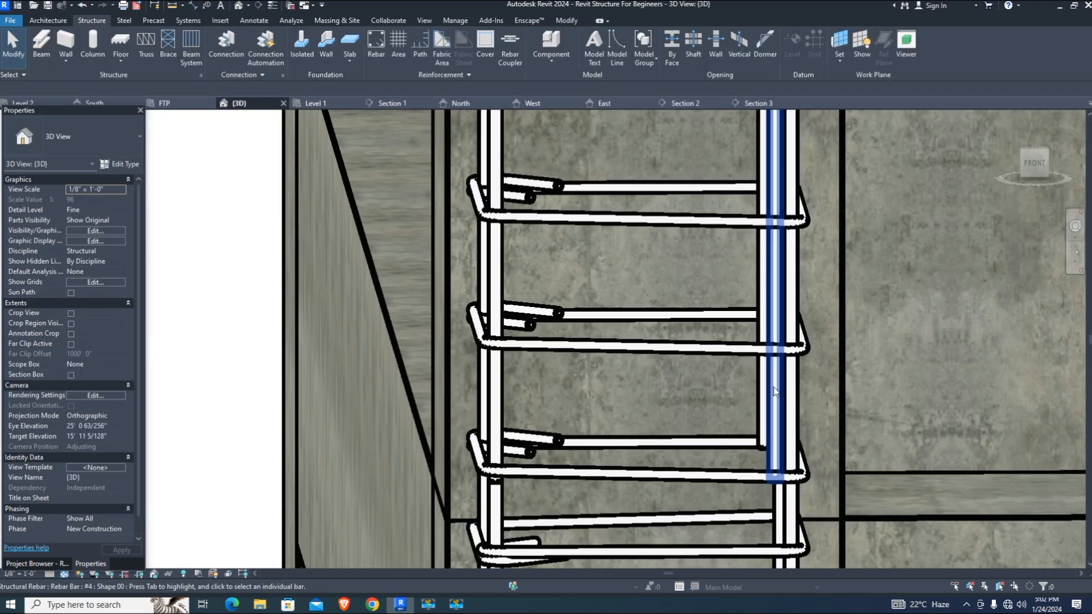
{"action": "left_click", "coordinate": [774, 386]}
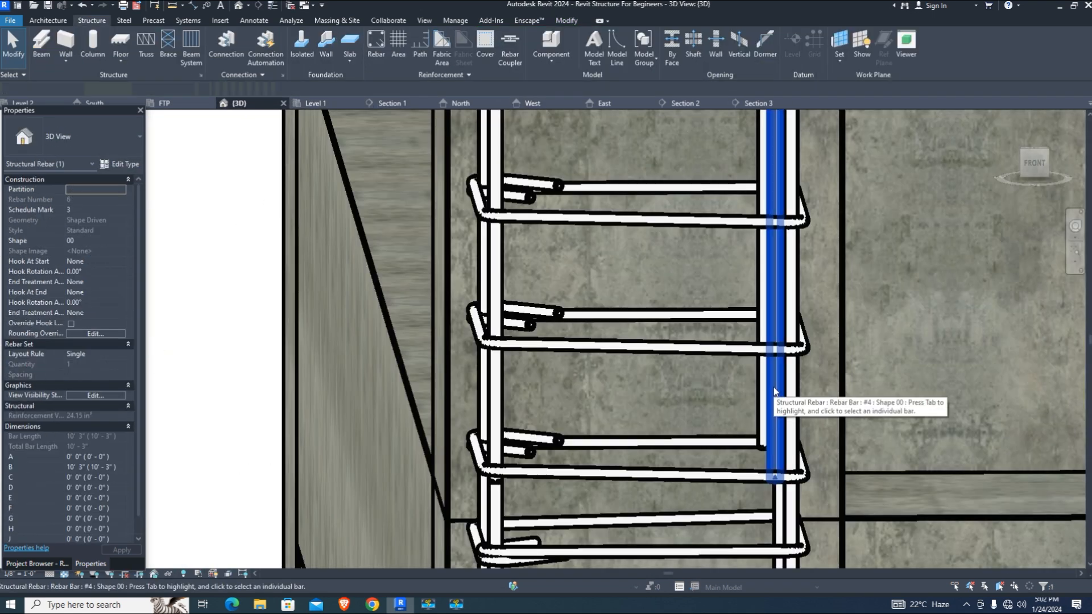
{"action": "scroll", "coordinate": [800, 424], "scroll_direction": "down", "scroll_amount": 1}
{"action": "scroll", "coordinate": [757, 398], "scroll_direction": "up", "scroll_amount": 3}
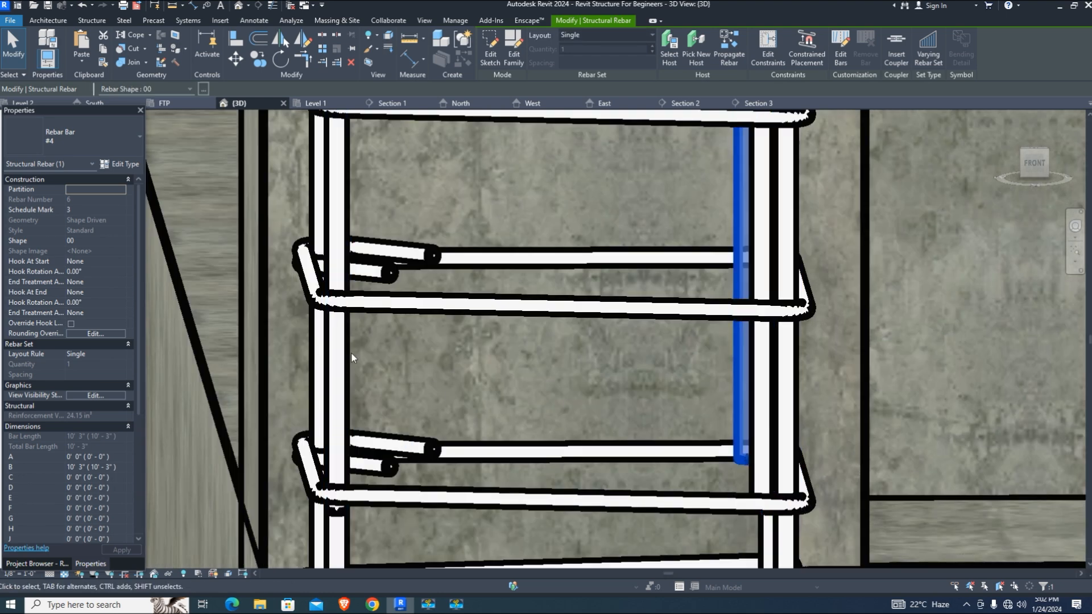
{"action": "left_click", "coordinate": [368, 362]}
{"action": "scroll", "coordinate": [586, 407], "scroll_direction": "down", "scroll_amount": 2}
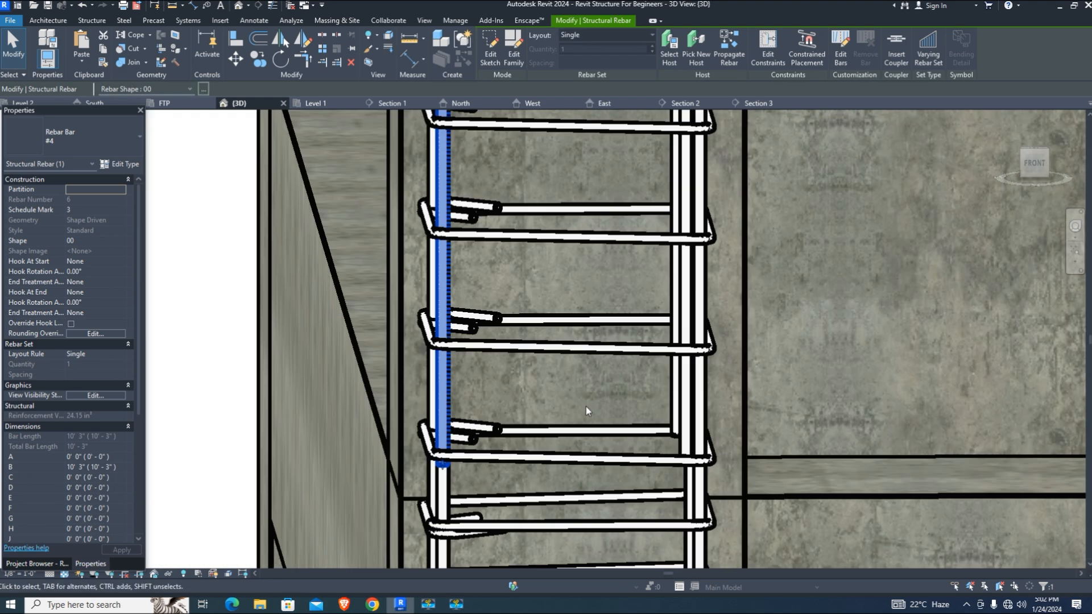
{"action": "scroll", "coordinate": [435, 287], "scroll_direction": "up", "scroll_amount": 2}
{"action": "left_click", "coordinate": [432, 287], "text": "ctrl"}
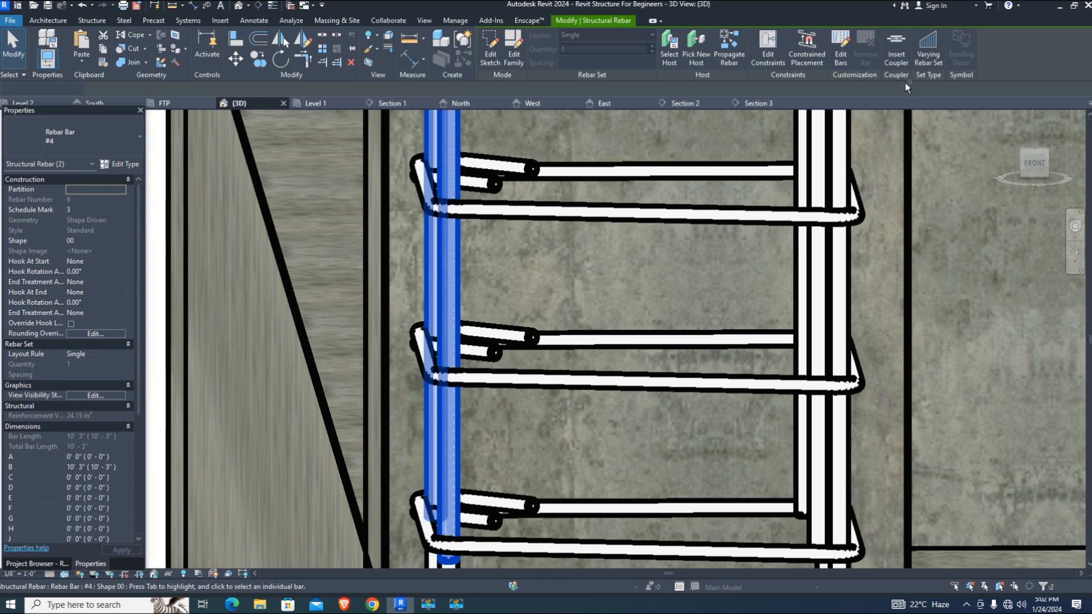
Set the bars' end constraint to a -3" offset from the column face and finish
{"action": "left_click", "coordinate": [767, 54]}
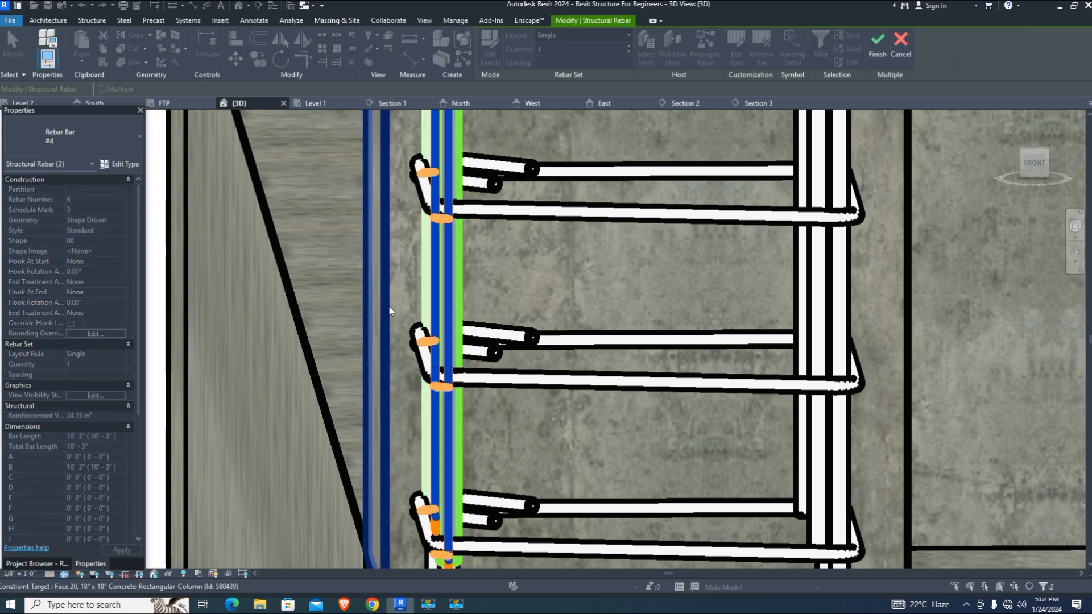
{"action": "left_click", "coordinate": [432, 307]}
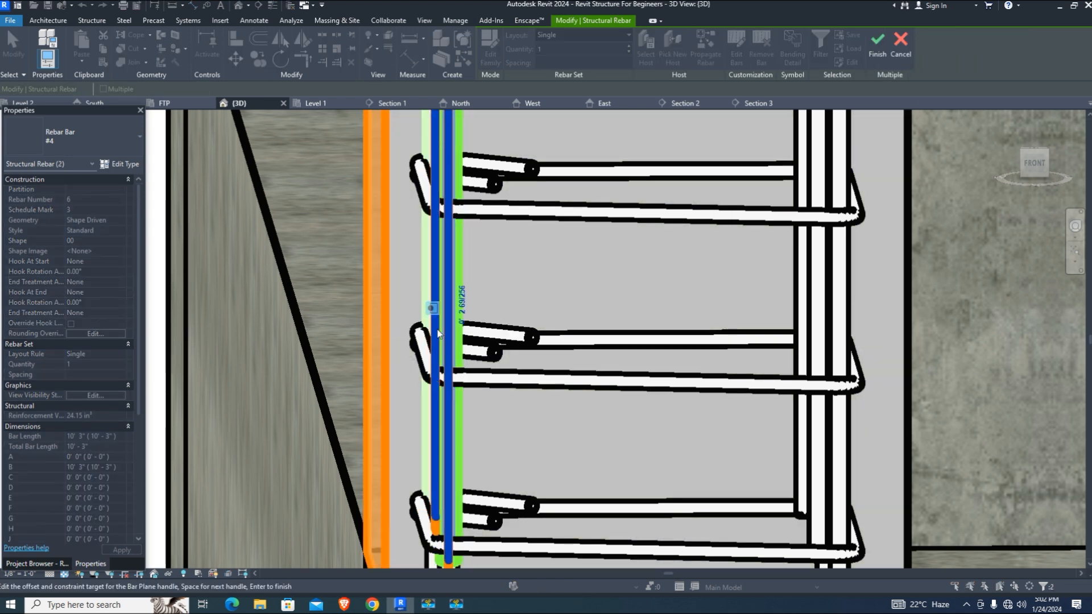
{"action": "left_click", "coordinate": [463, 310]}
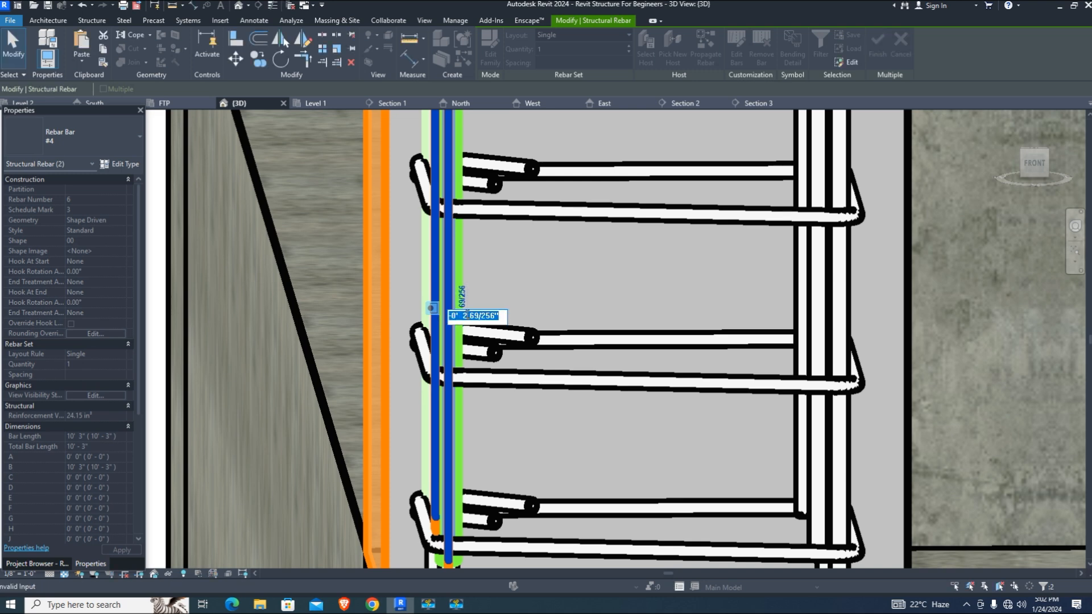
{"action": "key", "text": "Return"}
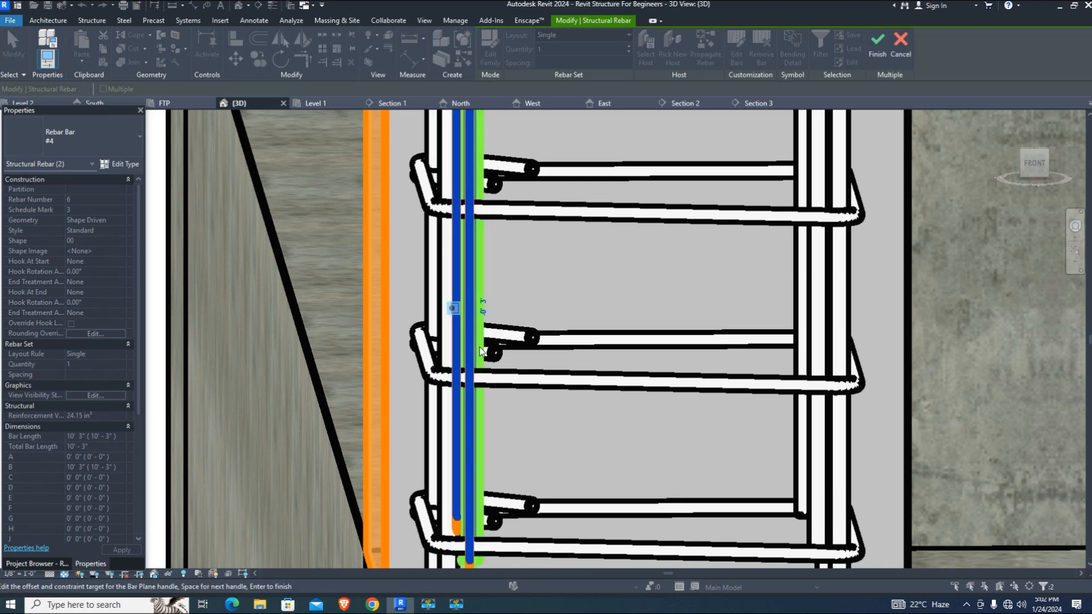
{"action": "scroll", "coordinate": [595, 371], "scroll_direction": "down", "scroll_amount": 2}
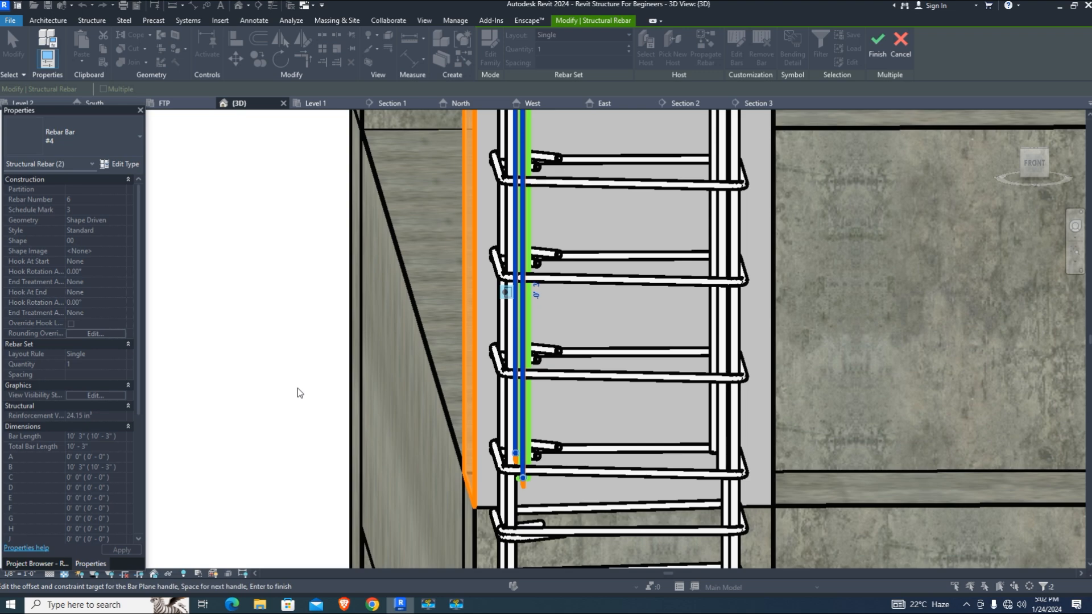
{"action": "scroll", "coordinate": [625, 438], "scroll_direction": "down", "scroll_amount": 2}
{"action": "key", "text": "Return"}
Orbit to a front-right view of the rebar cage and clear the selection
{"action": "scroll", "coordinate": [627, 441], "scroll_direction": "up", "scroll_amount": 2}
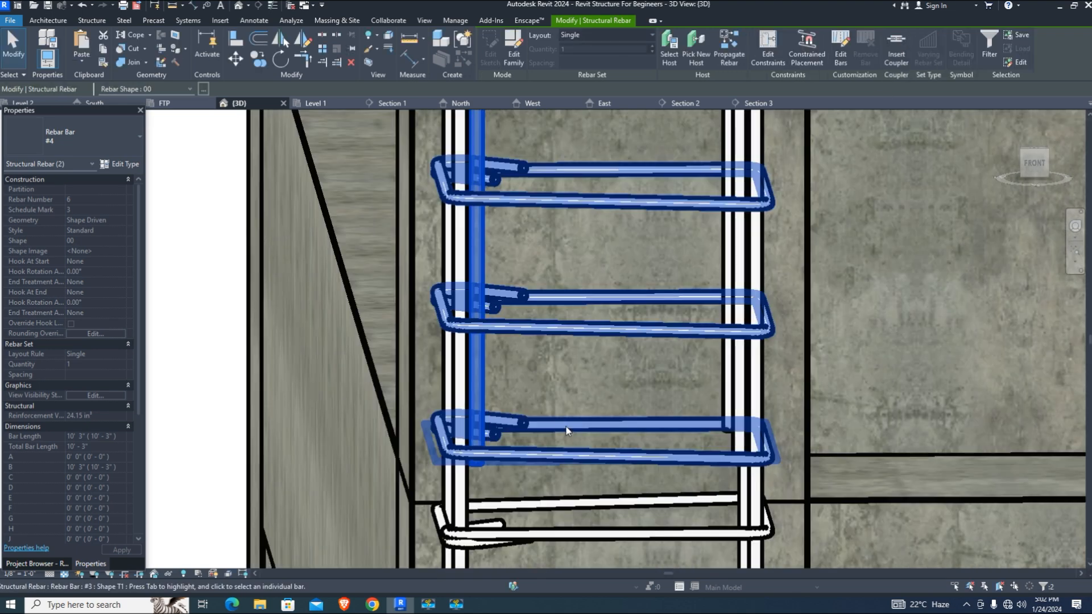
{"action": "scroll", "coordinate": [579, 418], "scroll_direction": "down", "scroll_amount": 2}
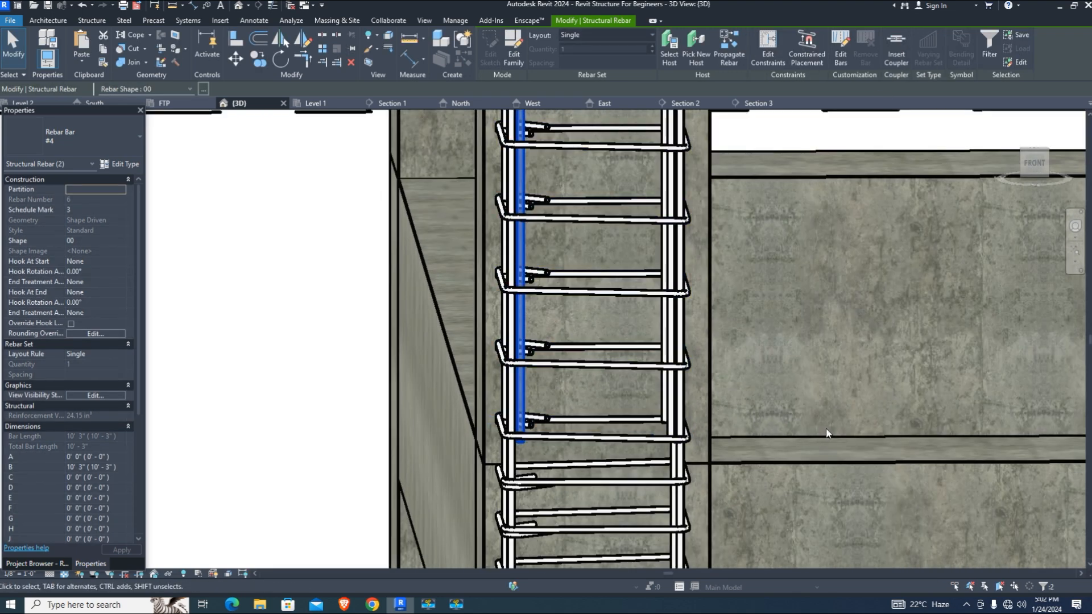
{"action": "middle_click_drag", "start_coordinate": [825, 433], "coordinate": [693, 318], "text": "shift"}
{"action": "scroll", "coordinate": [683, 284], "scroll_direction": "up", "scroll_amount": 2}
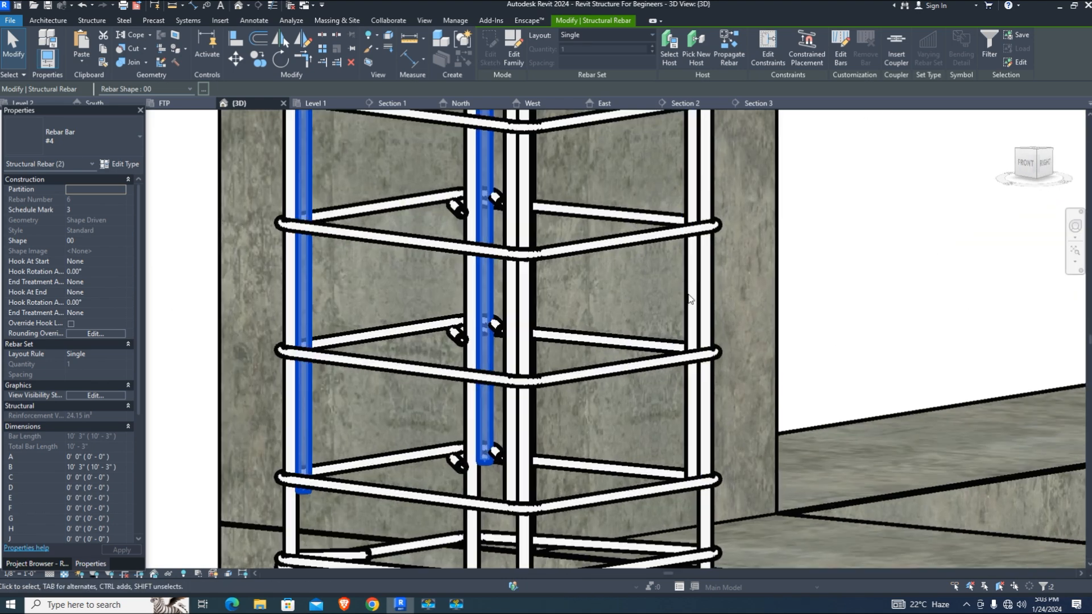
{"action": "scroll", "coordinate": [564, 504], "scroll_direction": "down", "scroll_amount": 4}
{"action": "left_click", "coordinate": [348, 441]}
{"action": "scroll", "coordinate": [385, 261], "scroll_direction": "up", "scroll_amount": 2}
{"action": "scroll", "coordinate": [398, 256], "scroll_direction": "up", "scroll_amount": 2}
{"action": "scroll", "coordinate": [524, 387], "scroll_direction": "down", "scroll_amount": 5}
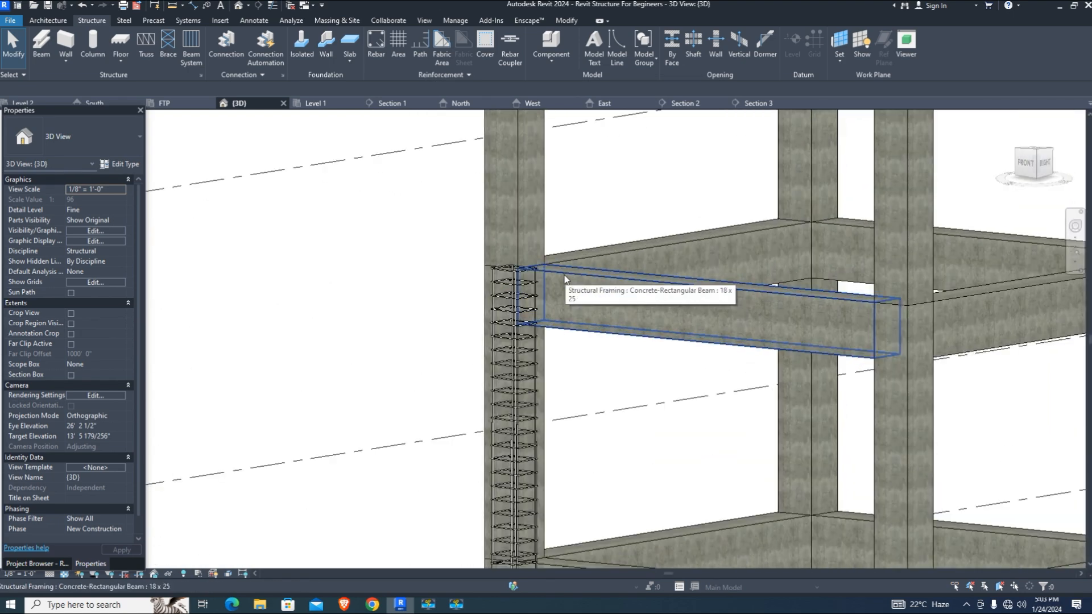
Select the four vertical column bars and adjust their end constraints to extend about 4' upward
{"action": "scroll", "coordinate": [537, 280], "scroll_direction": "up", "scroll_amount": 2}
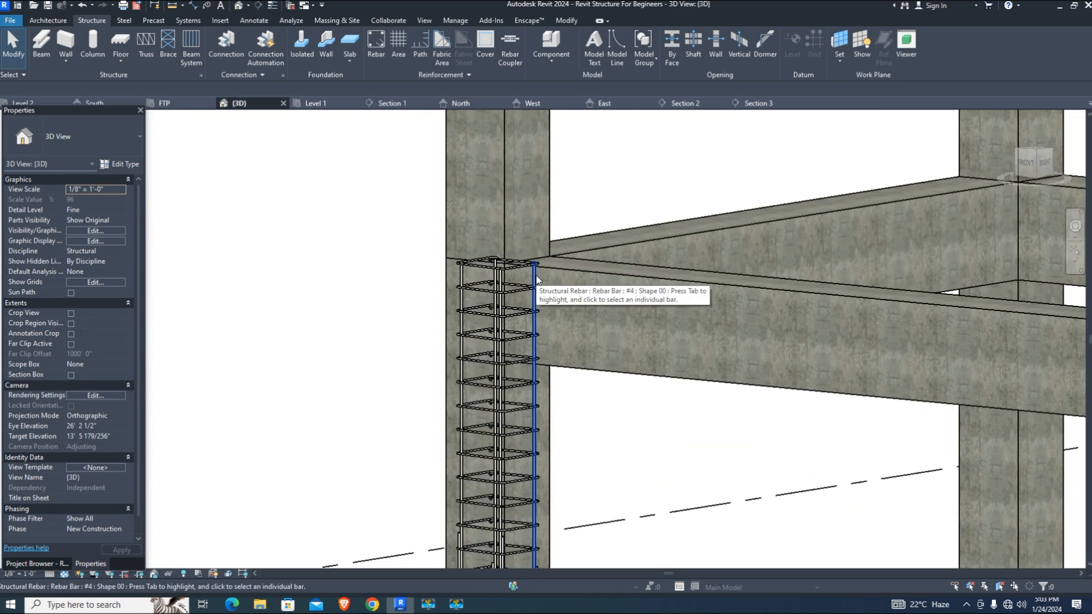
{"action": "scroll", "coordinate": [498, 279], "scroll_direction": "up", "scroll_amount": 2}
{"action": "left_click", "coordinate": [498, 284]}
{"action": "scroll", "coordinate": [499, 273], "scroll_direction": "up", "scroll_amount": 3}
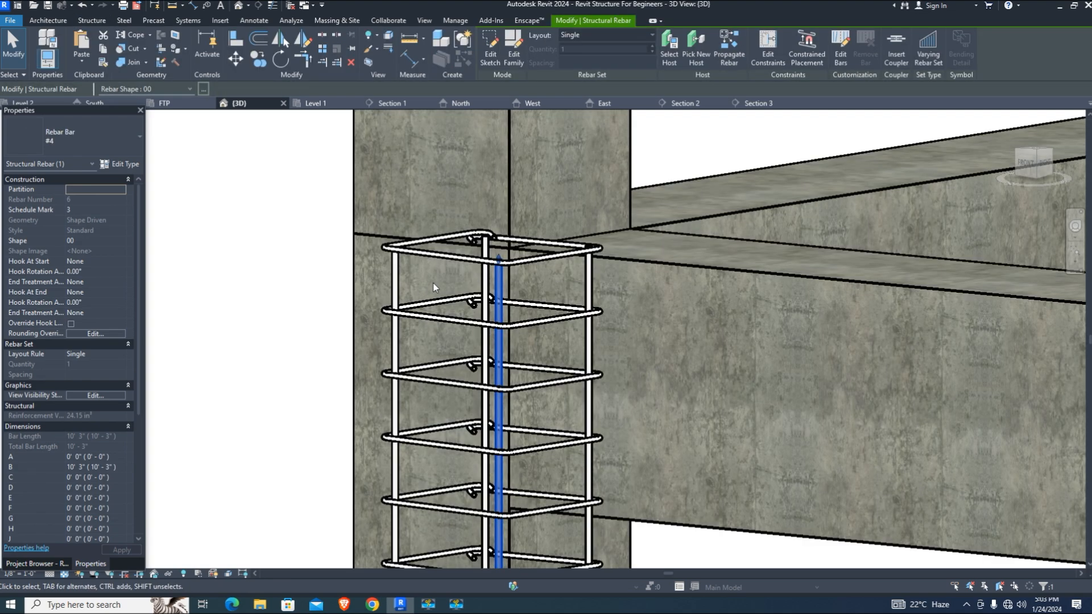
{"action": "left_click", "coordinate": [396, 279], "text": "ctrl"}
{"action": "left_click", "coordinate": [485, 284], "text": "ctrl"}
{"action": "left_click", "coordinate": [588, 282], "text": "ctrl"}
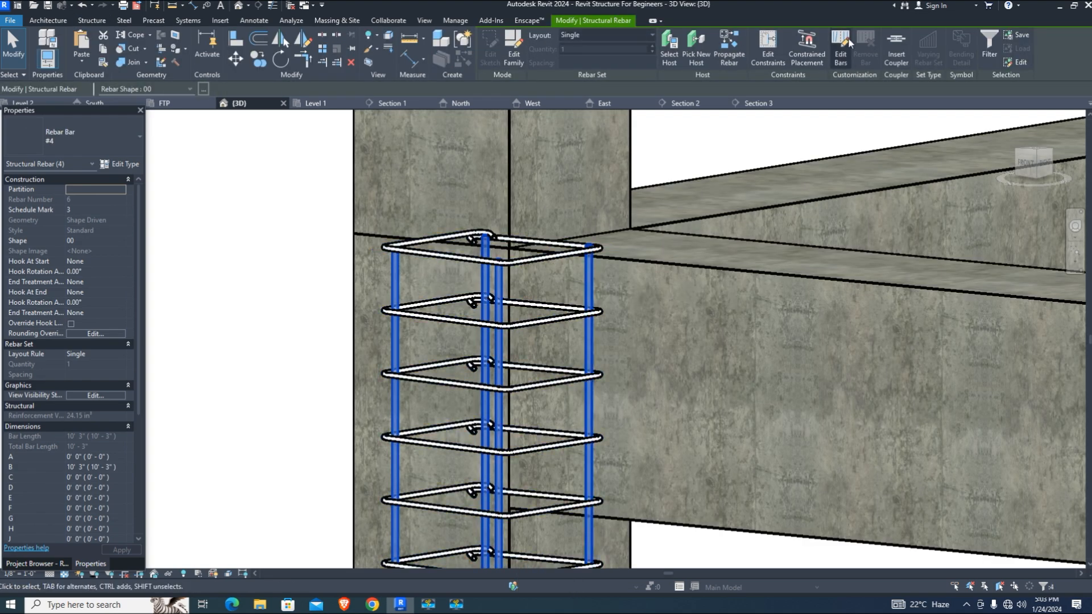
{"action": "left_click", "coordinate": [769, 43]}
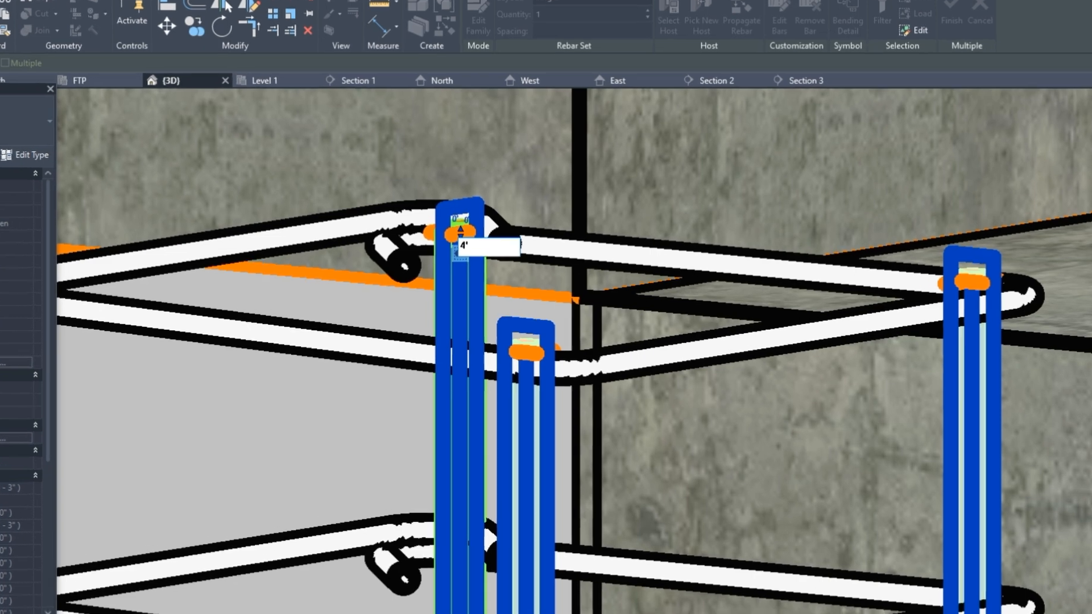
{"action": "scroll", "coordinate": [518, 407], "scroll_direction": "down", "scroll_amount": 4}
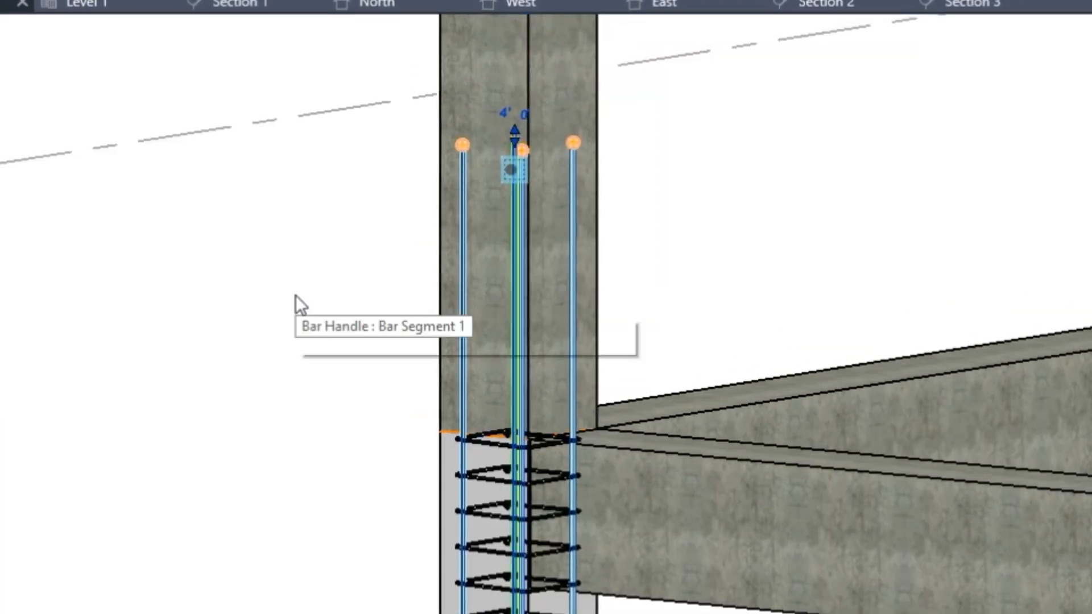
{"action": "left_click", "coordinate": [1075, 3]}
{"action": "left_click", "coordinate": [933, 171]}
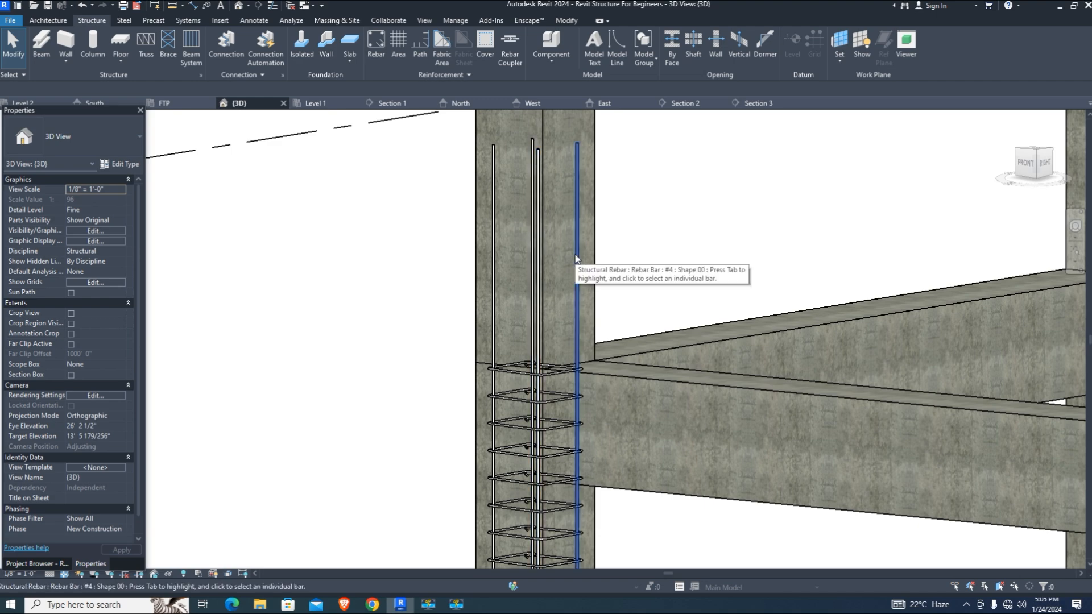
{"action": "scroll", "coordinate": [565, 244], "scroll_direction": "down", "scroll_amount": 5}
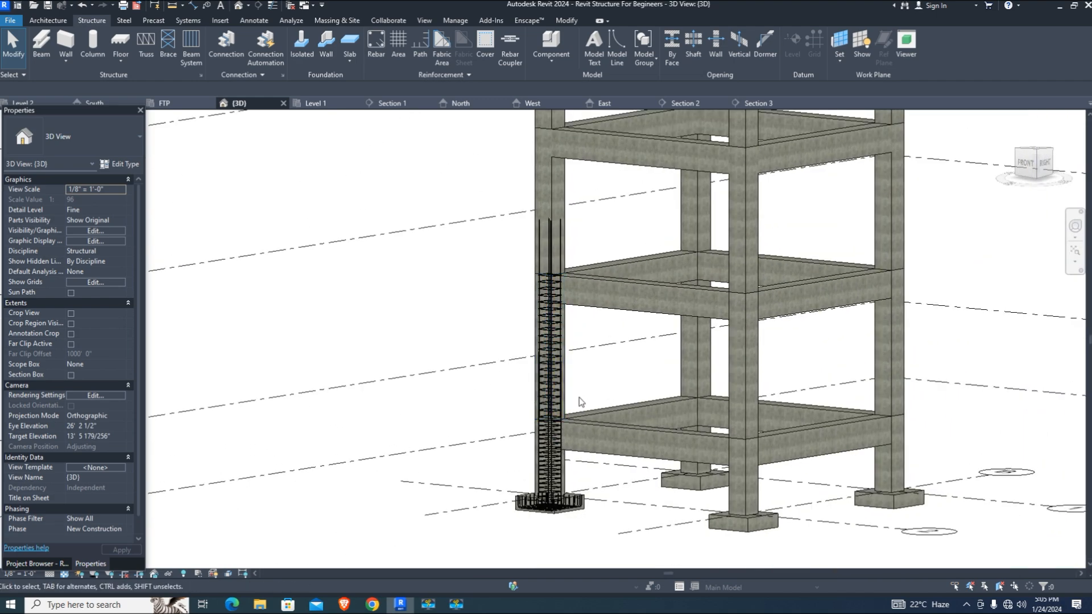
In the Level 1 plan, draw Section 4 across the beam beside the column
{"action": "scroll", "coordinate": [579, 397], "scroll_direction": "up", "scroll_amount": 2}
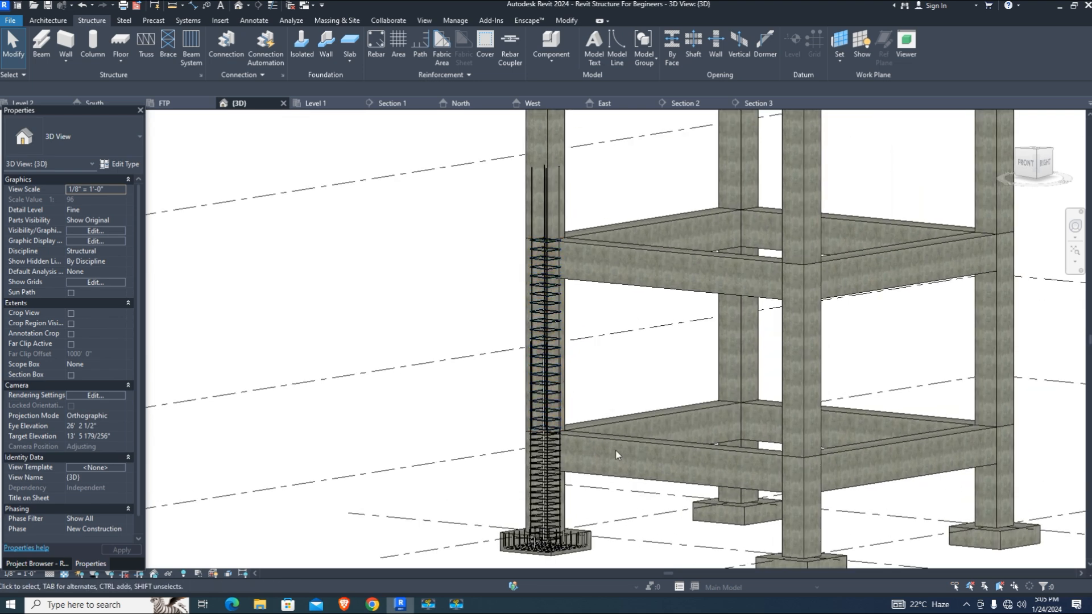
{"action": "left_click", "coordinate": [316, 103]}
{"action": "scroll", "coordinate": [520, 434], "scroll_direction": "up", "scroll_amount": 5}
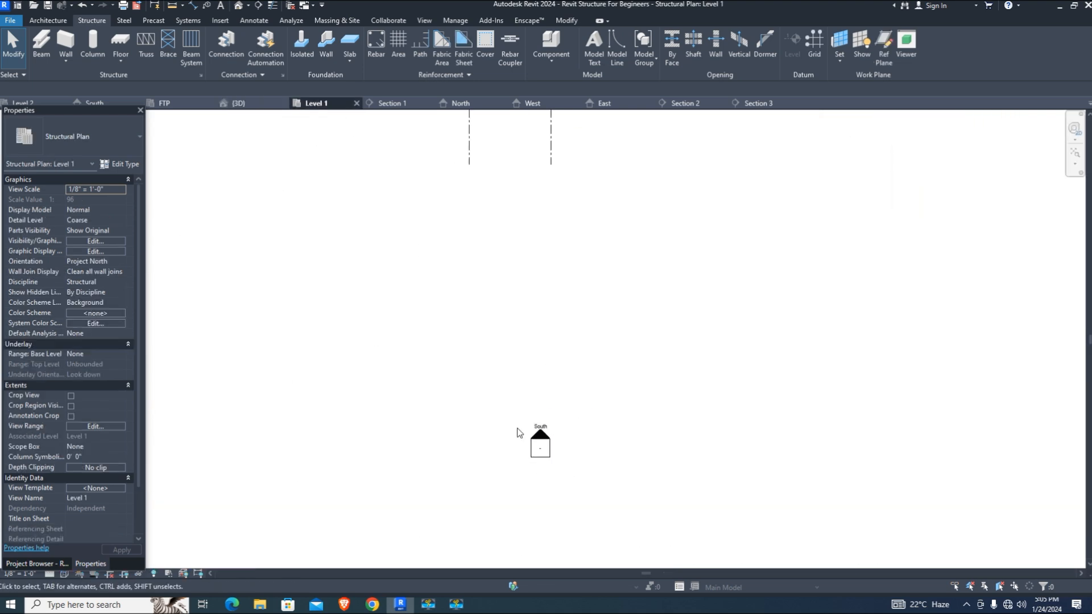
{"action": "scroll", "coordinate": [494, 268], "scroll_direction": "up", "scroll_amount": 3}
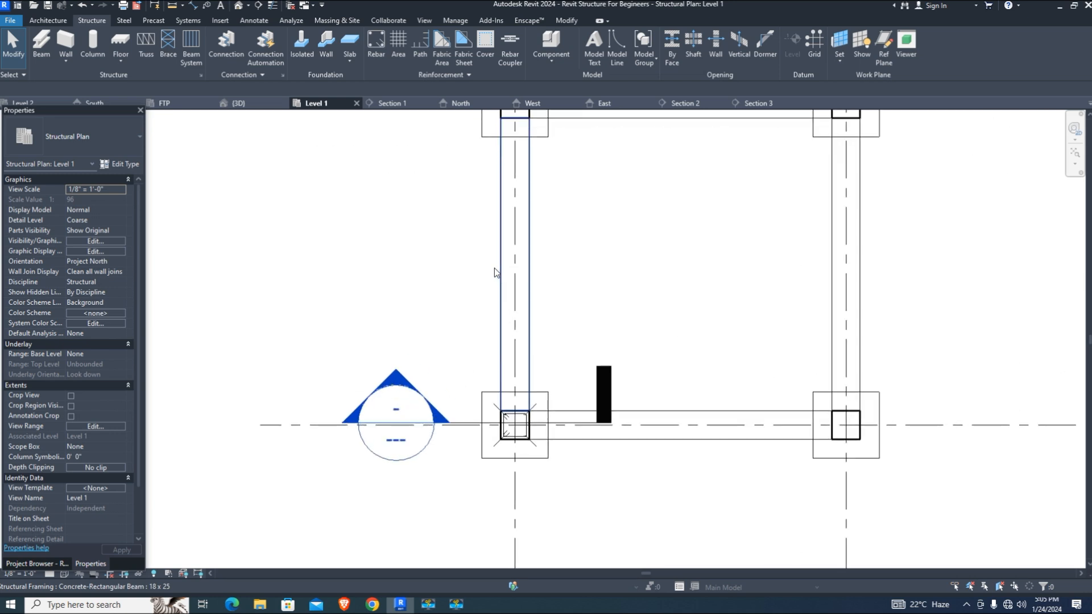
{"action": "scroll", "coordinate": [502, 391], "scroll_direction": "up", "scroll_amount": 3}
{"action": "scroll", "coordinate": [502, 391], "scroll_direction": "down", "scroll_amount": 5}
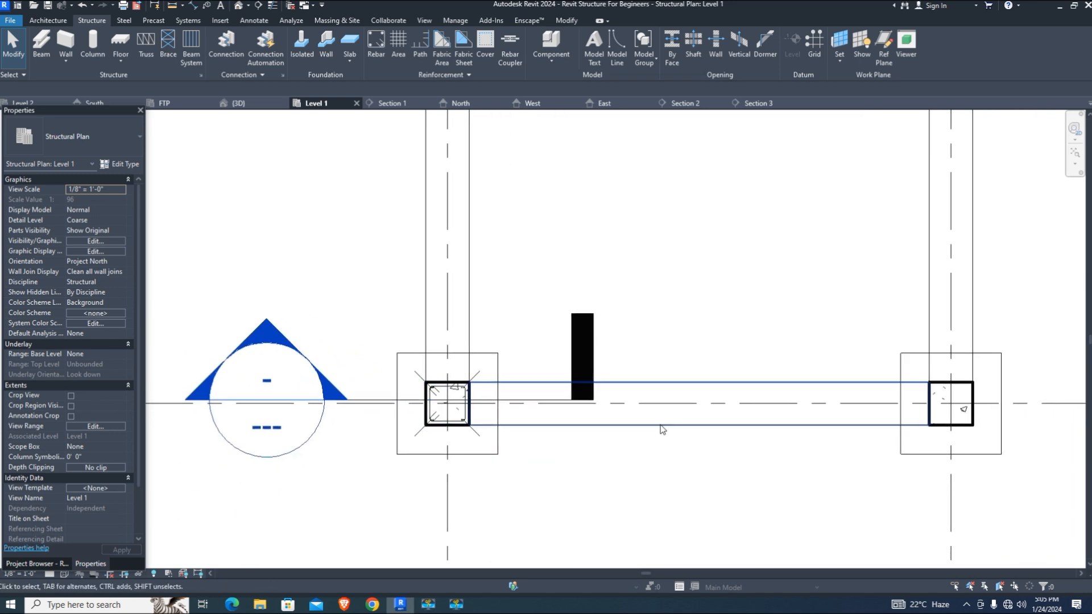
{"action": "scroll", "coordinate": [594, 288], "scroll_direction": "up", "scroll_amount": 2}
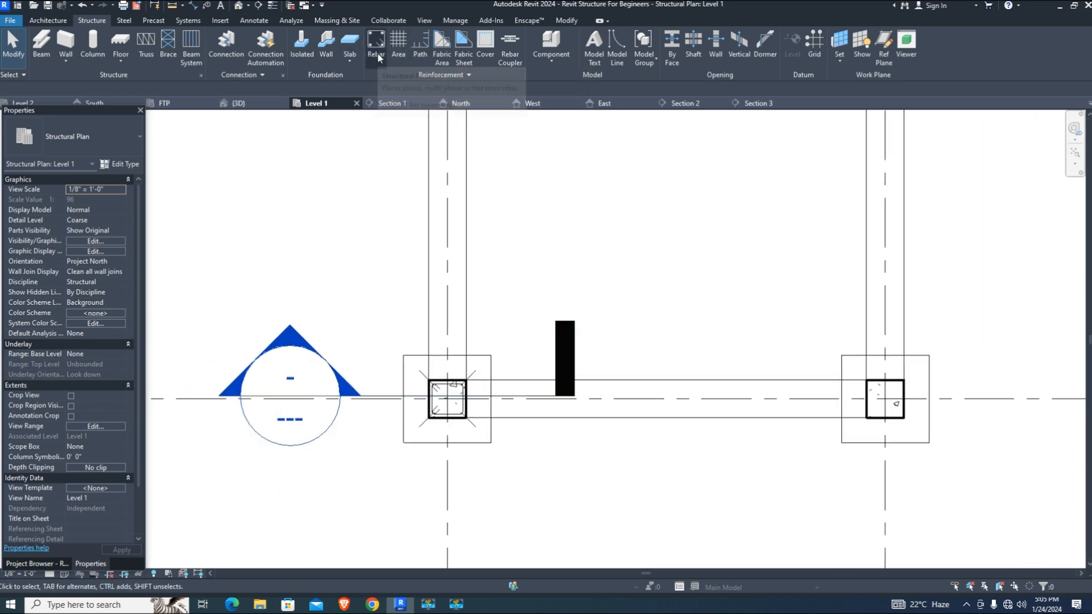
{"action": "left_click", "coordinate": [686, 276]}
{"action": "left_click", "coordinate": [685, 505]}
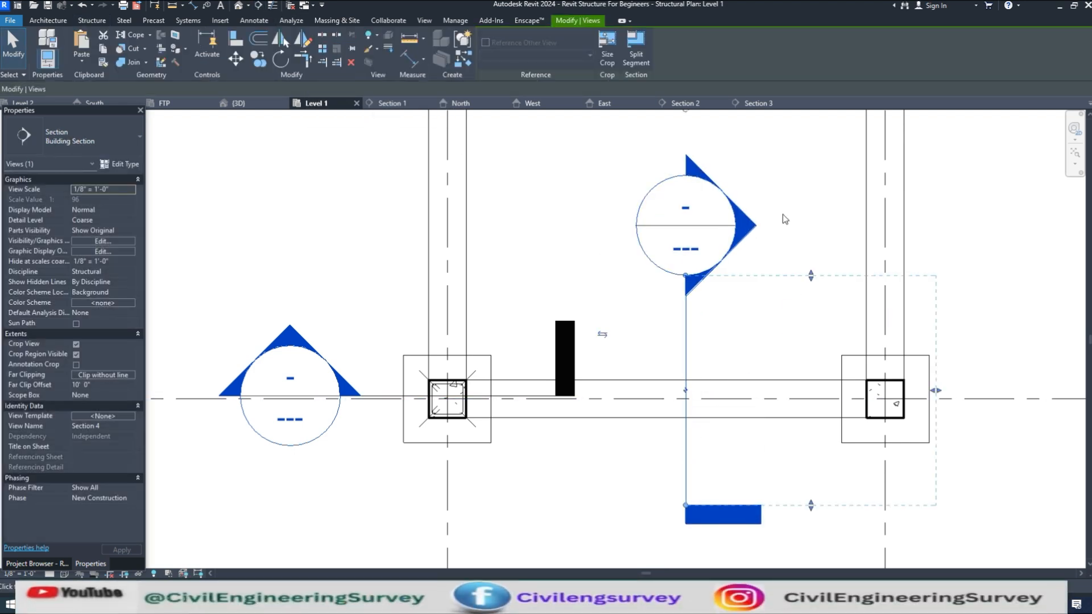
{"action": "left_click", "coordinate": [13, 45]}
Open Section 4 and set up Rebar with shape 00, #4, Fixed Number, perpendicular to cover
{"action": "double_click", "coordinate": [749, 227]}
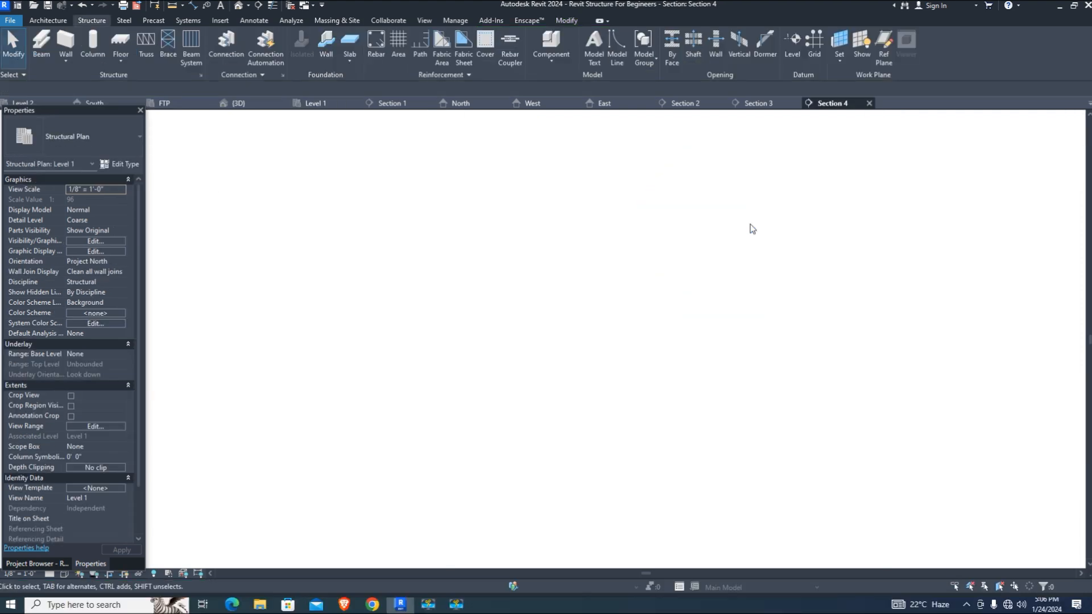
{"action": "scroll", "coordinate": [579, 510], "scroll_direction": "up", "scroll_amount": 10}
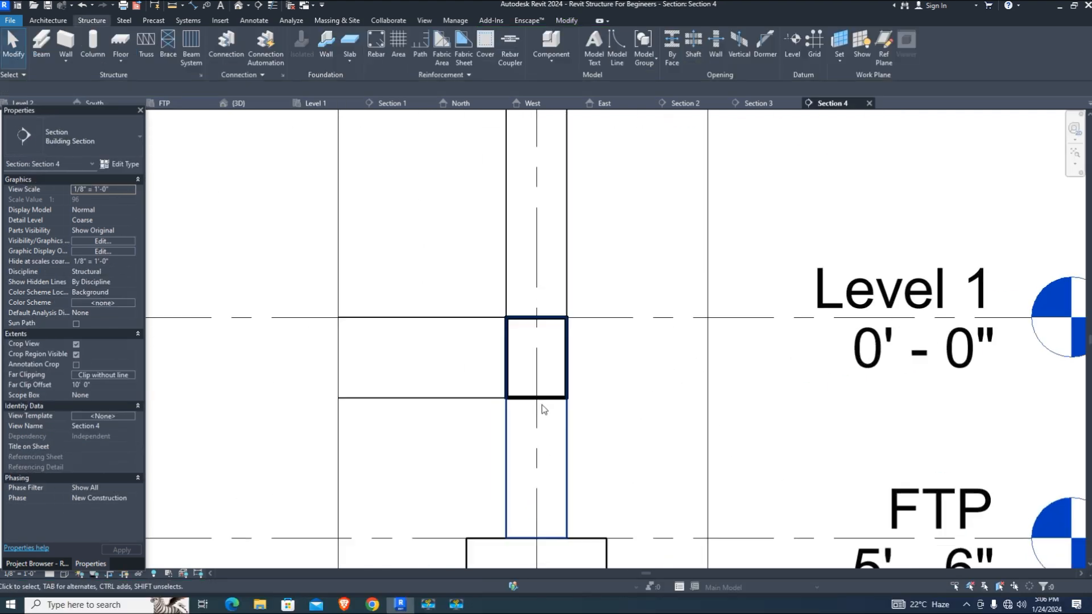
{"action": "middle_click_drag", "start_coordinate": [513, 336], "coordinate": [528, 343]}
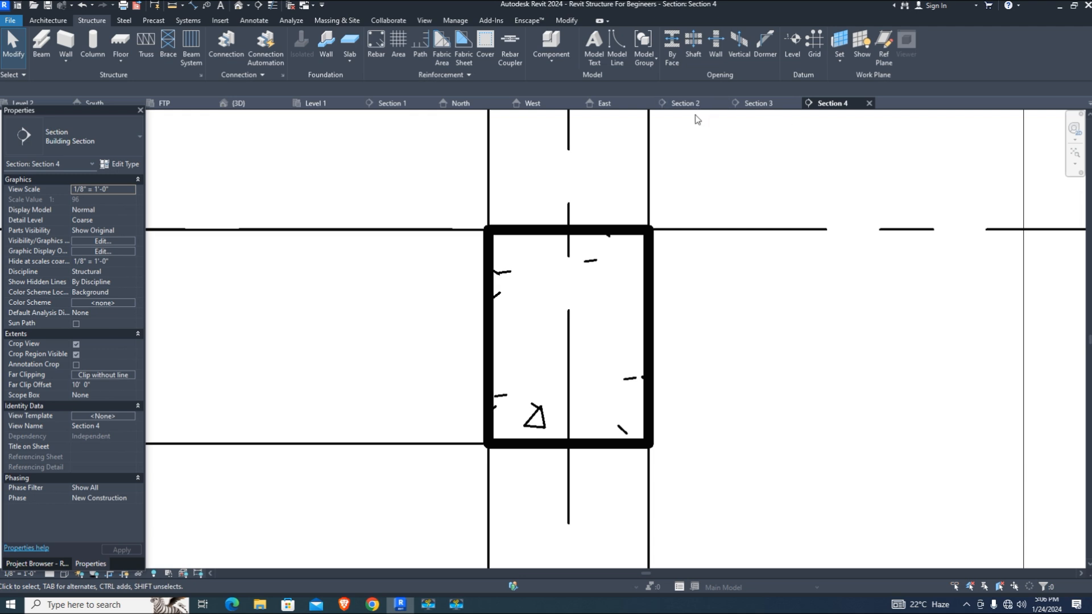
{"action": "left_click", "coordinate": [376, 41]}
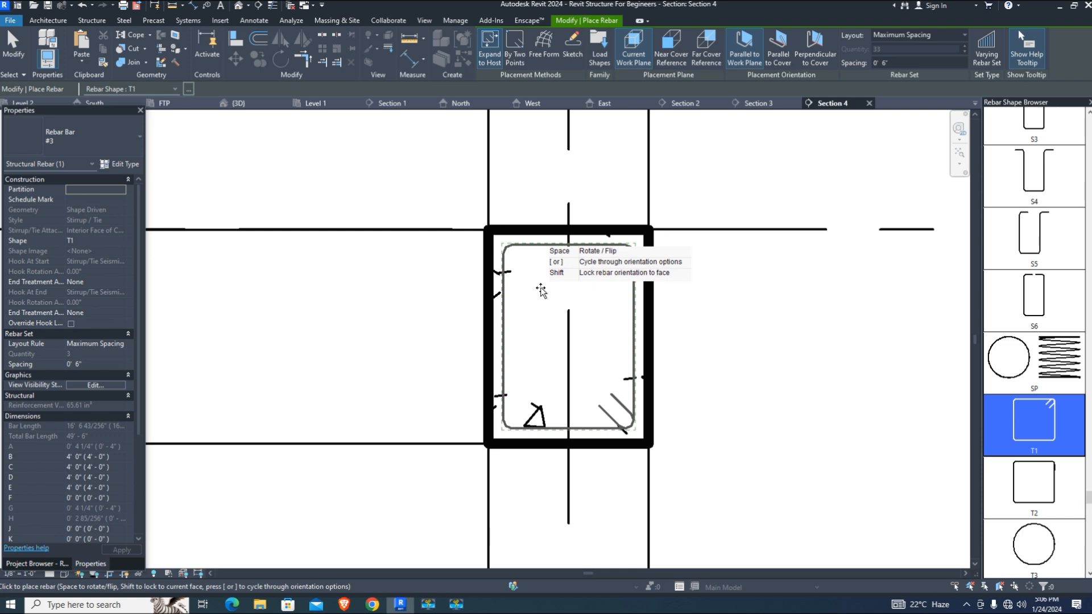
{"action": "scroll", "coordinate": [1033, 222], "scroll_direction": "up", "scroll_amount": 5}
{"action": "scroll", "coordinate": [1033, 221], "scroll_direction": "up", "scroll_amount": 10}
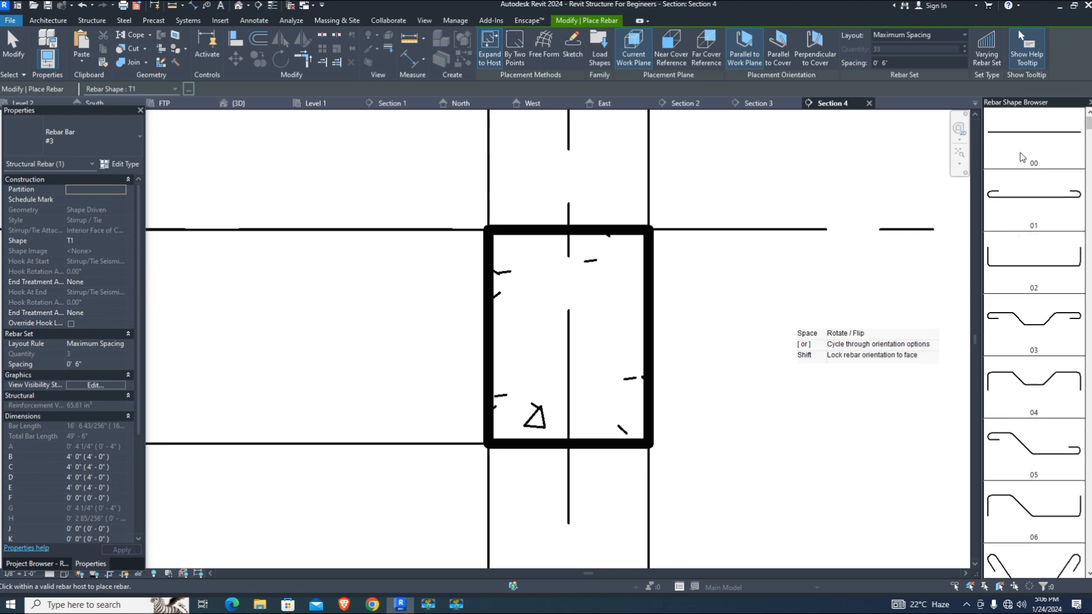
{"action": "left_click", "coordinate": [1025, 165]}
{"action": "left_click", "coordinate": [85, 137]}
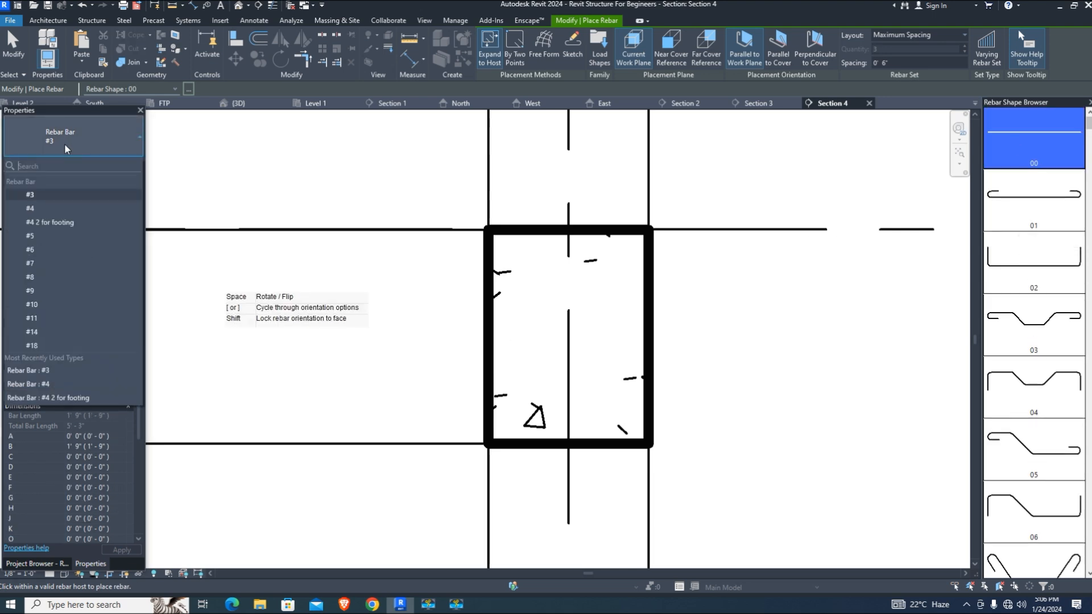
{"action": "left_click", "coordinate": [43, 212]}
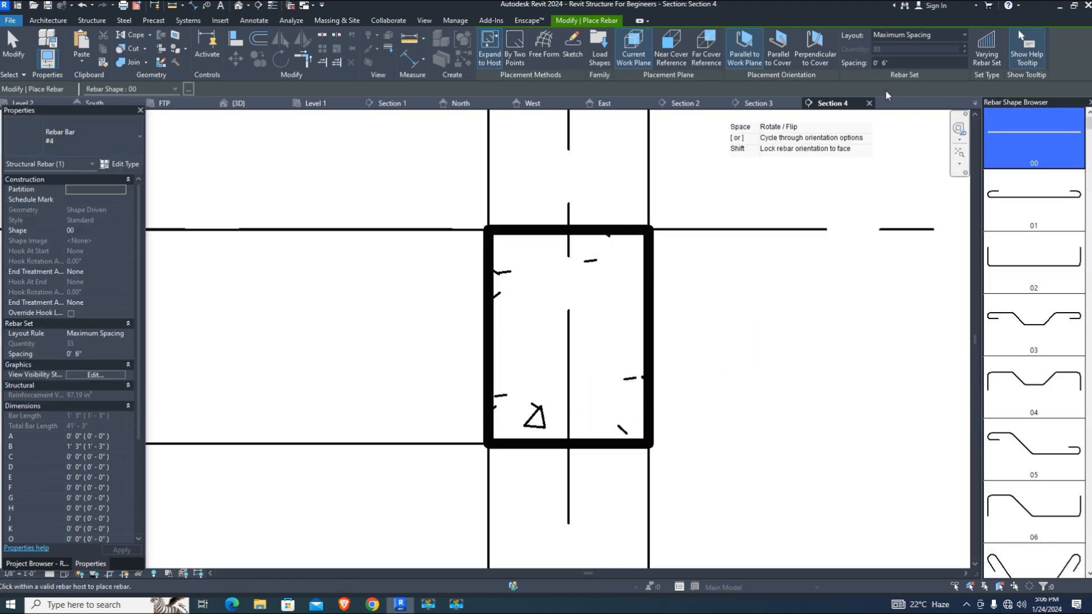
{"action": "left_click", "coordinate": [921, 34]}
{"action": "left_click", "coordinate": [938, 59]}
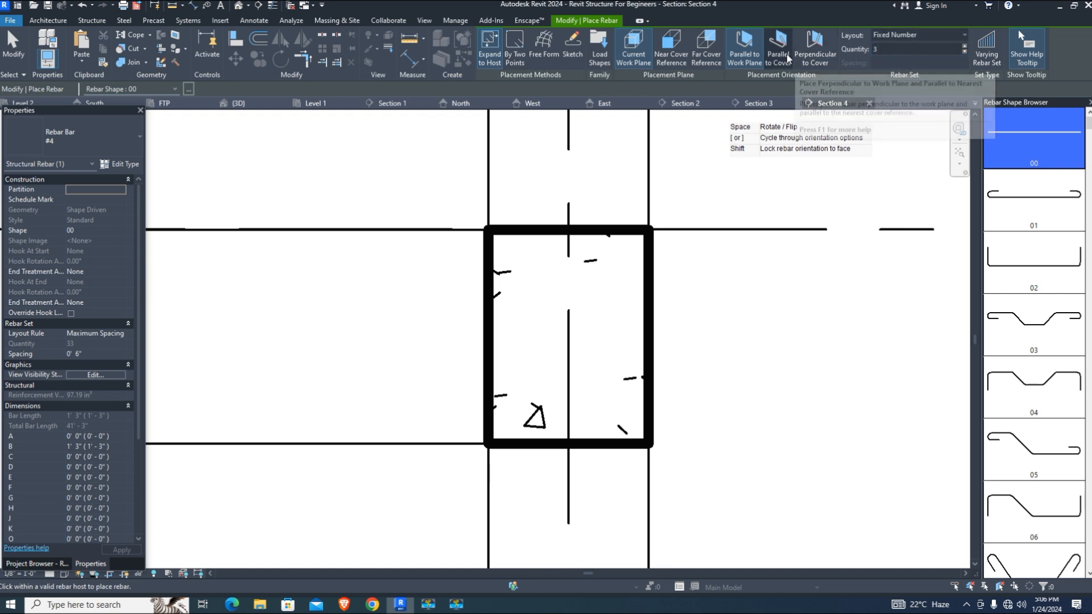
{"action": "left_click", "coordinate": [815, 45]}
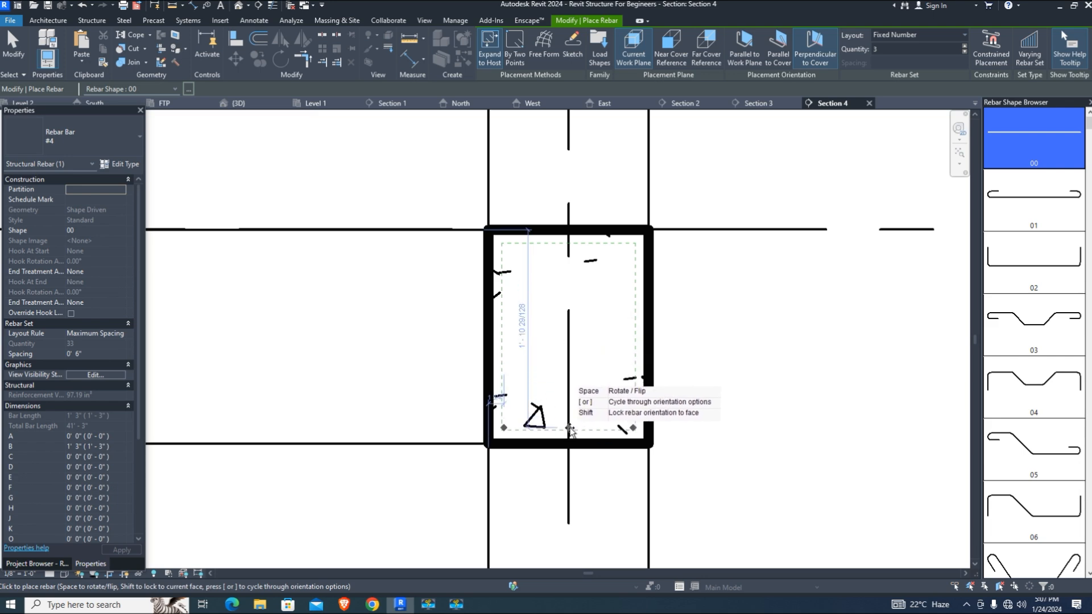
Place three bottom and two top bars in the beam, then select shape T1
{"action": "left_click", "coordinate": [569, 431]}
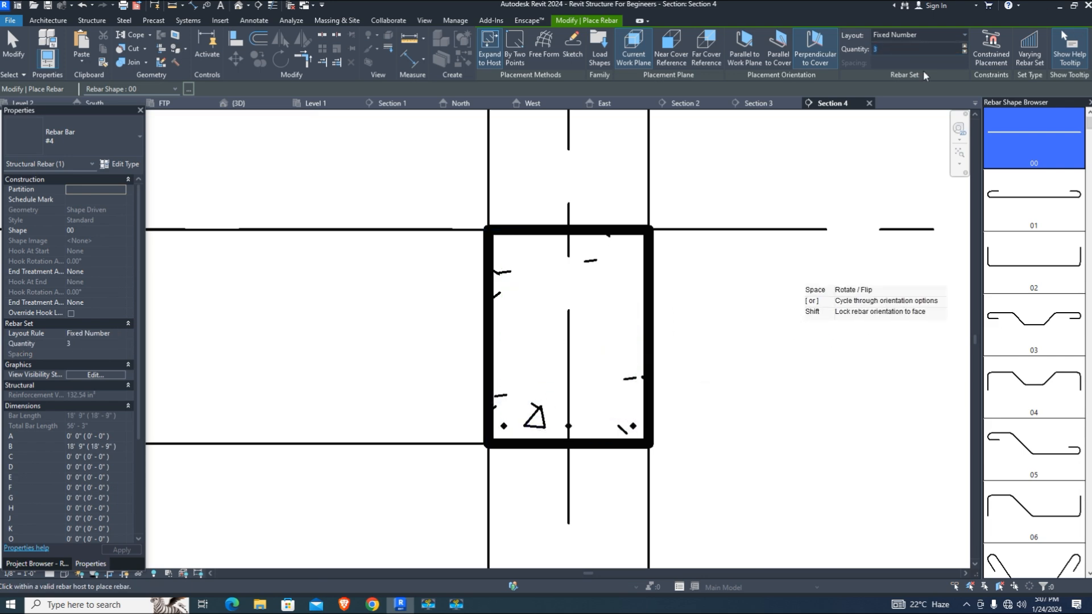
{"action": "type", "text": "2"}
{"action": "left_click", "coordinate": [550, 250]}
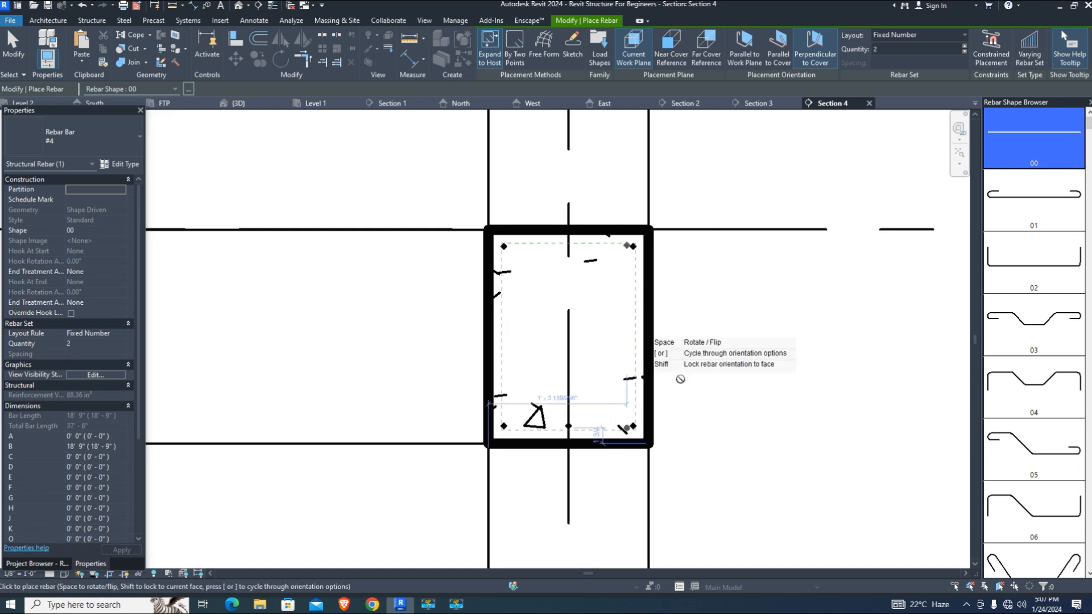
{"action": "scroll", "coordinate": [1054, 370], "scroll_direction": "down", "scroll_amount": 8}
{"action": "scroll", "coordinate": [1055, 370], "scroll_direction": "down", "scroll_amount": 10}
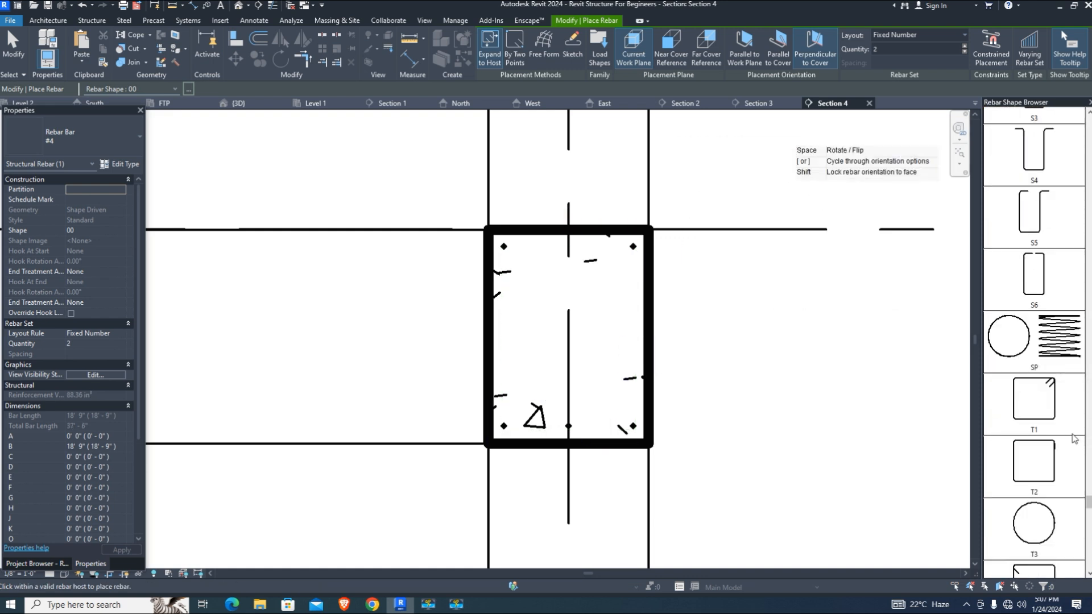
{"action": "left_click", "coordinate": [1034, 401]}
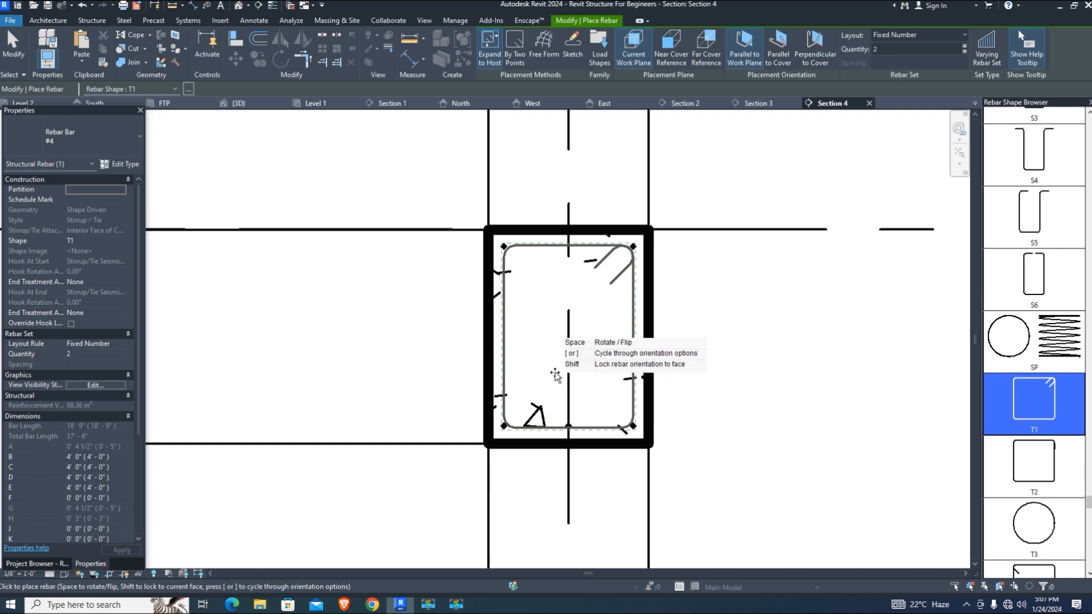
{"action": "scroll", "coordinate": [560, 356], "scroll_direction": "up", "scroll_amount": 2}
Drag the beam's top and bottom bar sets into the corners of the tie
{"action": "key", "text": "Escape"}
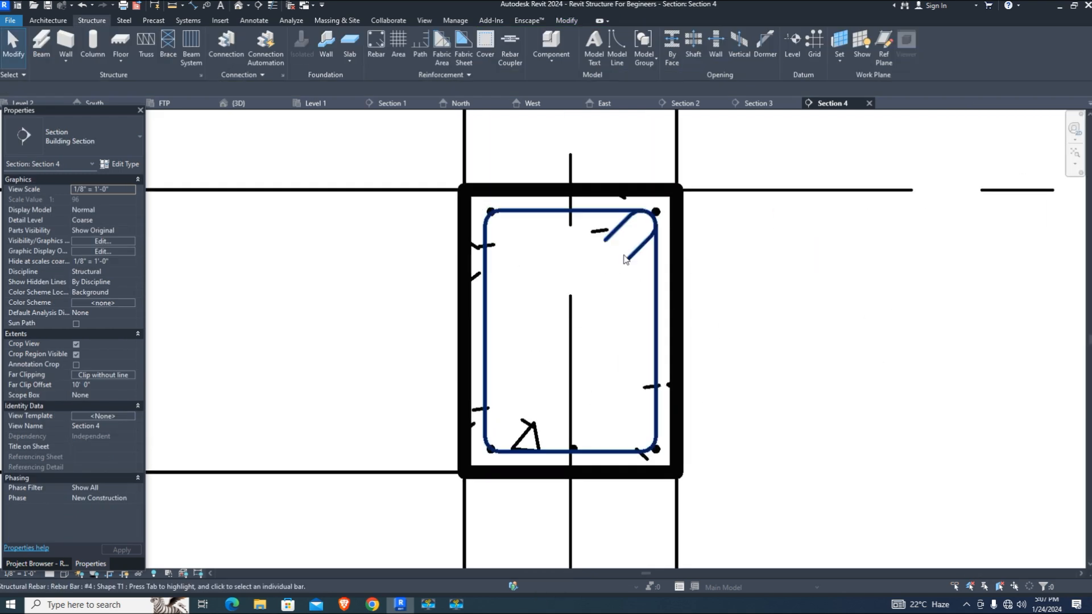
{"action": "scroll", "coordinate": [490, 213], "scroll_direction": "up", "scroll_amount": 3}
{"action": "scroll", "coordinate": [418, 211], "scroll_direction": "up", "scroll_amount": 2}
{"action": "left_click", "coordinate": [935, 221]}
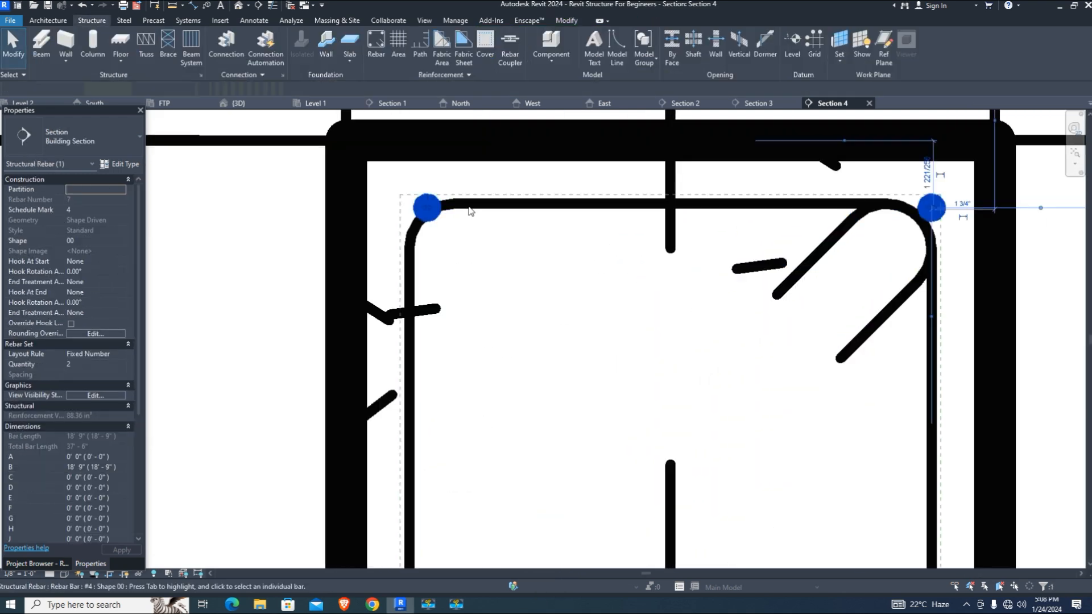
{"action": "left_click_drag", "start_coordinate": [433, 211], "coordinate": [433, 233]}
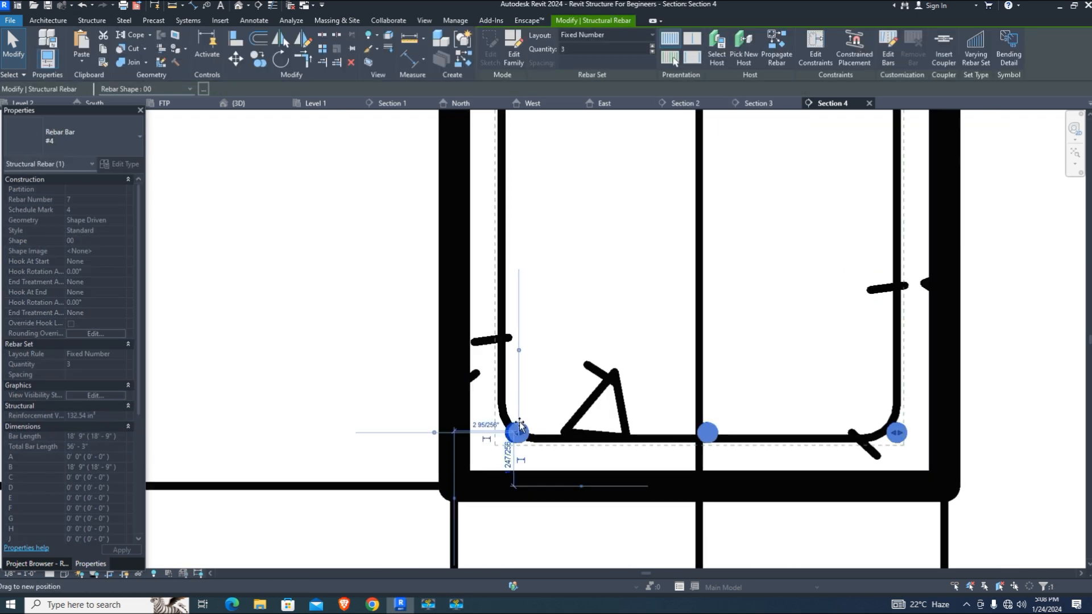
{"action": "left_click_drag", "start_coordinate": [520, 425], "coordinate": [537, 398]}
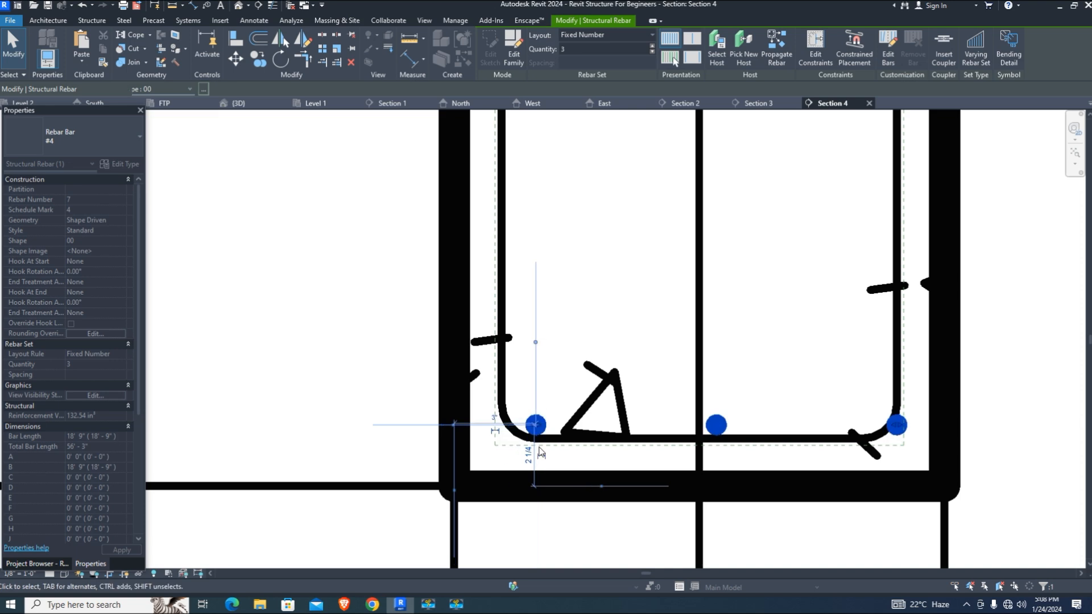
{"action": "scroll", "coordinate": [585, 435], "scroll_direction": "up", "scroll_amount": 3}
{"action": "scroll", "coordinate": [563, 364], "scroll_direction": "down", "scroll_amount": 2}
{"action": "left_click", "coordinate": [739, 408]}
{"action": "scroll", "coordinate": [739, 407], "scroll_direction": "up", "scroll_amount": 3}
{"action": "left_click", "coordinate": [730, 392]}
{"action": "left_click_drag", "start_coordinate": [729, 392], "coordinate": [732, 404]}
{"action": "key", "text": "Escape"}
{"action": "scroll", "coordinate": [726, 407], "scroll_direction": "down", "scroll_amount": 1}
Reposition the middle bottom bar with Edit Bars, then finish editing
{"action": "left_click", "coordinate": [685, 384]}
{"action": "left_click", "coordinate": [887, 54]}
{"action": "scroll", "coordinate": [683, 392], "scroll_direction": "up", "scroll_amount": 3}
{"action": "scroll", "coordinate": [682, 398], "scroll_direction": "down", "scroll_amount": 1}
{"action": "scroll", "coordinate": [684, 420], "scroll_direction": "up", "scroll_amount": 1}
{"action": "left_click", "coordinate": [684, 419]}
{"action": "scroll", "coordinate": [639, 406], "scroll_direction": "down", "scroll_amount": 3}
{"action": "scroll", "coordinate": [639, 411], "scroll_direction": "down", "scroll_amount": 1}
{"action": "middle_click_drag", "start_coordinate": [640, 410], "coordinate": [640, 481]}
{"action": "left_click", "coordinate": [548, 244]}
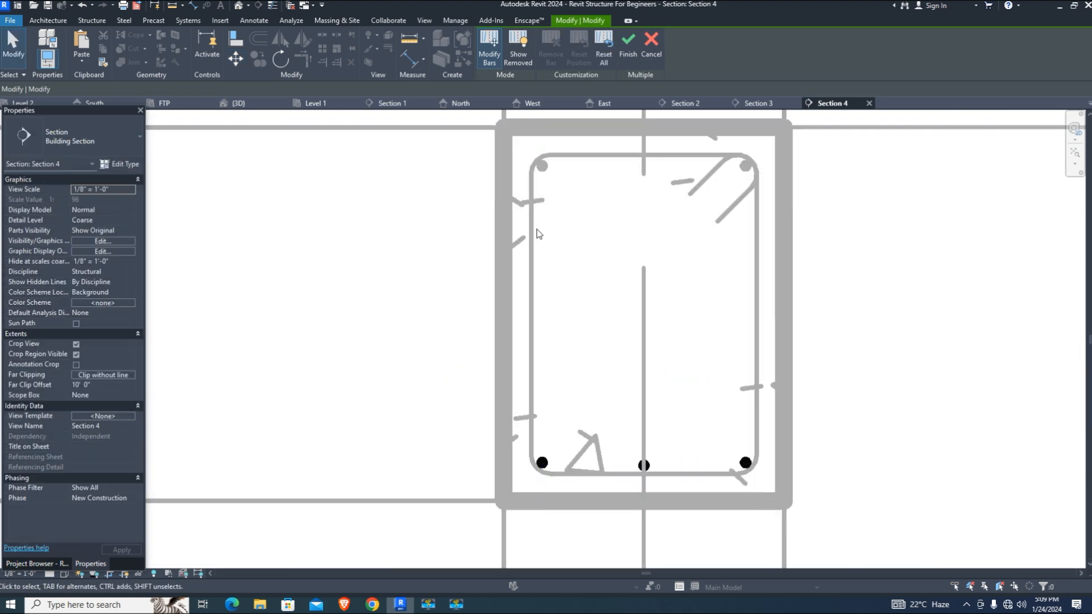
{"action": "left_click", "coordinate": [629, 45]}
Set the T1 tie layout to Maximum Spacing along the whole beam
{"action": "left_click", "coordinate": [532, 281]}
{"action": "left_click", "coordinate": [620, 40]}
{"action": "left_click", "coordinate": [601, 61]}
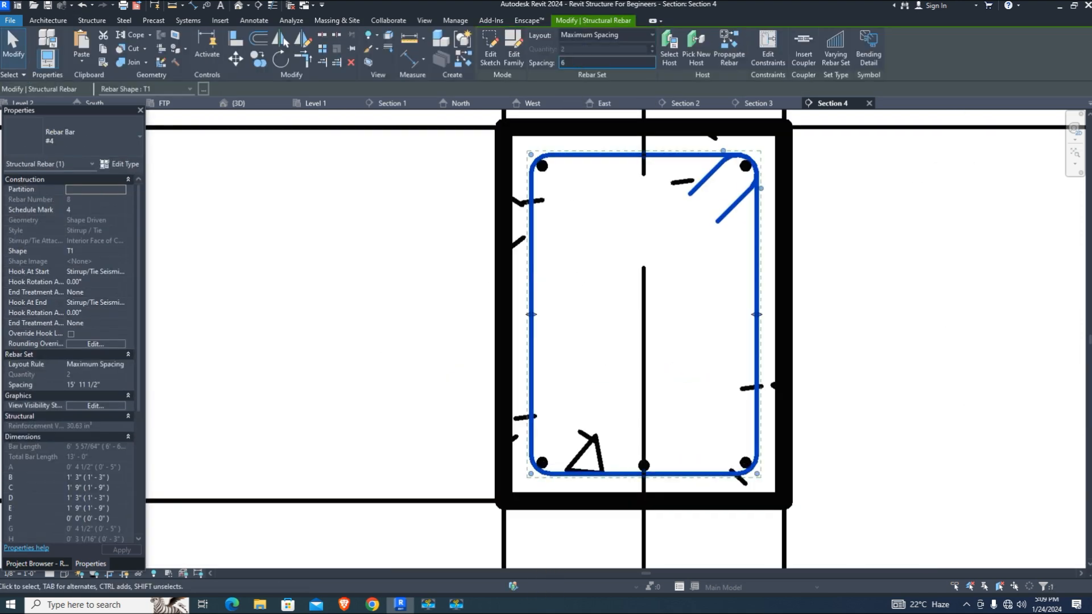
{"action": "key", "text": "Return"}
{"action": "key", "text": "Escape"}
Make the beam's bar sets and tie visible in the 3D view
{"action": "scroll", "coordinate": [655, 445], "scroll_direction": "down", "scroll_amount": 2}
{"action": "scroll", "coordinate": [627, 405], "scroll_direction": "up", "scroll_amount": 2}
{"action": "left_click", "coordinate": [567, 217]}
{"action": "left_click", "coordinate": [567, 475], "text": "ctrl"}
{"action": "left_click", "coordinate": [591, 486], "text": "ctrl"}
{"action": "left_click", "coordinate": [95, 395]}
{"action": "left_click", "coordinate": [250, 314]}
{"action": "left_click", "coordinate": [230, 449]}
{"action": "scroll", "coordinate": [887, 317], "scroll_direction": "down", "scroll_amount": 5}
{"action": "scroll", "coordinate": [1023, 364], "scroll_direction": "up", "scroll_amount": 2}
In the 3D view, give the beam's top bars Standard - 90 deg. hooks at start and end
{"action": "left_click", "coordinate": [800, 312]}
{"action": "left_click", "coordinate": [238, 103]}
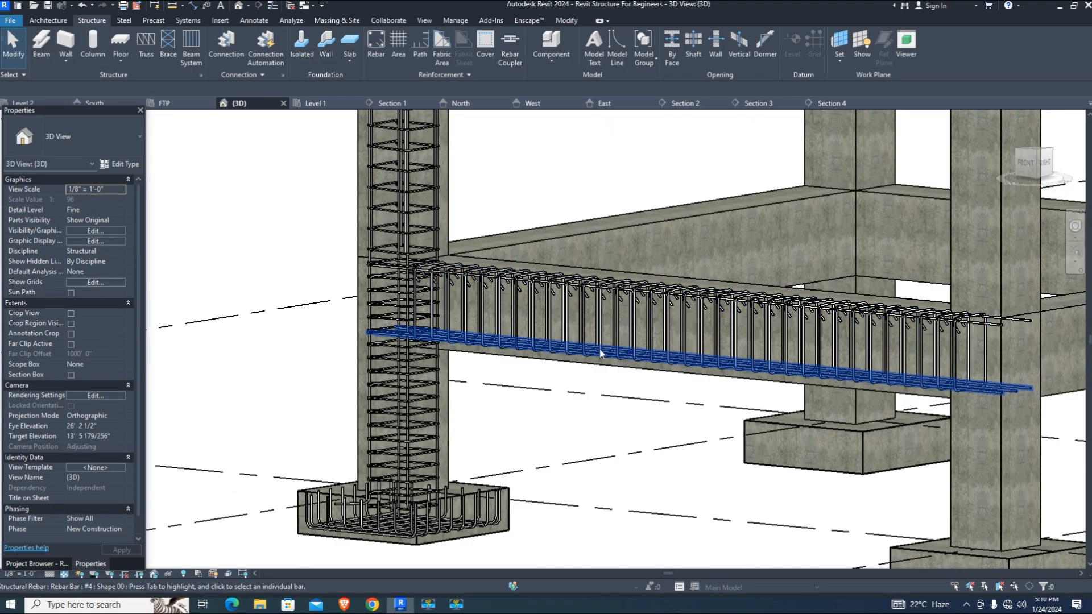
{"action": "scroll", "coordinate": [400, 344], "scroll_direction": "up", "scroll_amount": 2}
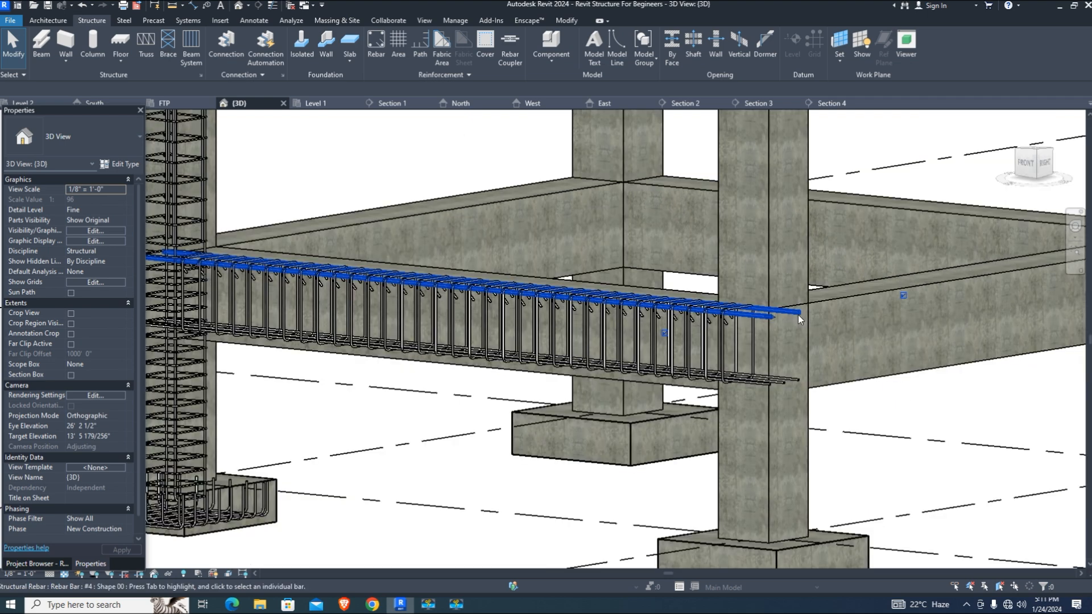
{"action": "left_click", "coordinate": [798, 316]}
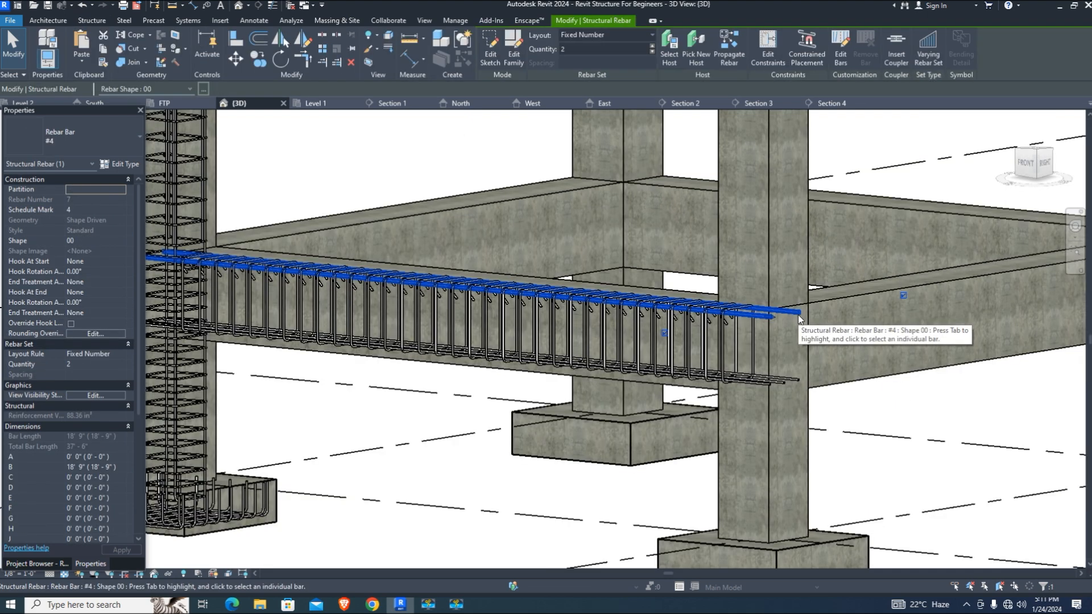
{"action": "left_click", "coordinate": [122, 163]}
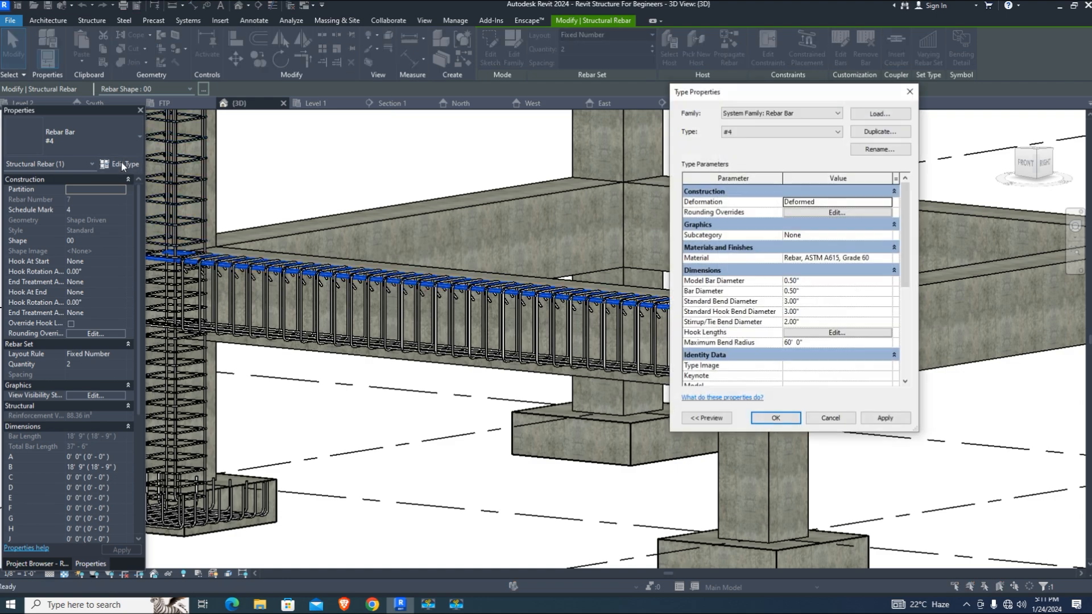
{"action": "key", "text": "Escape"}
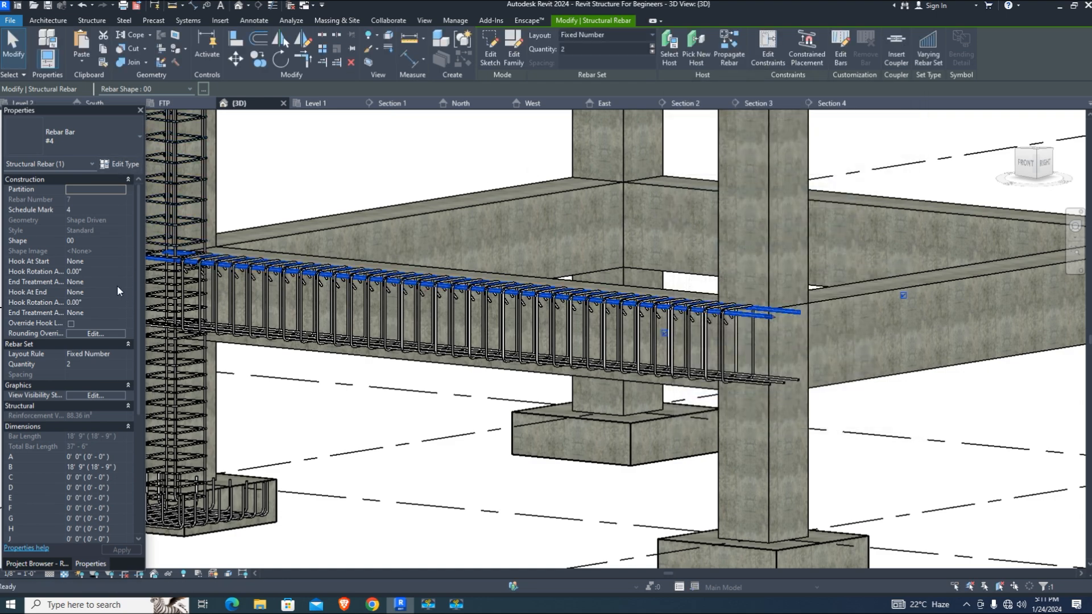
{"action": "left_click", "coordinate": [96, 261]}
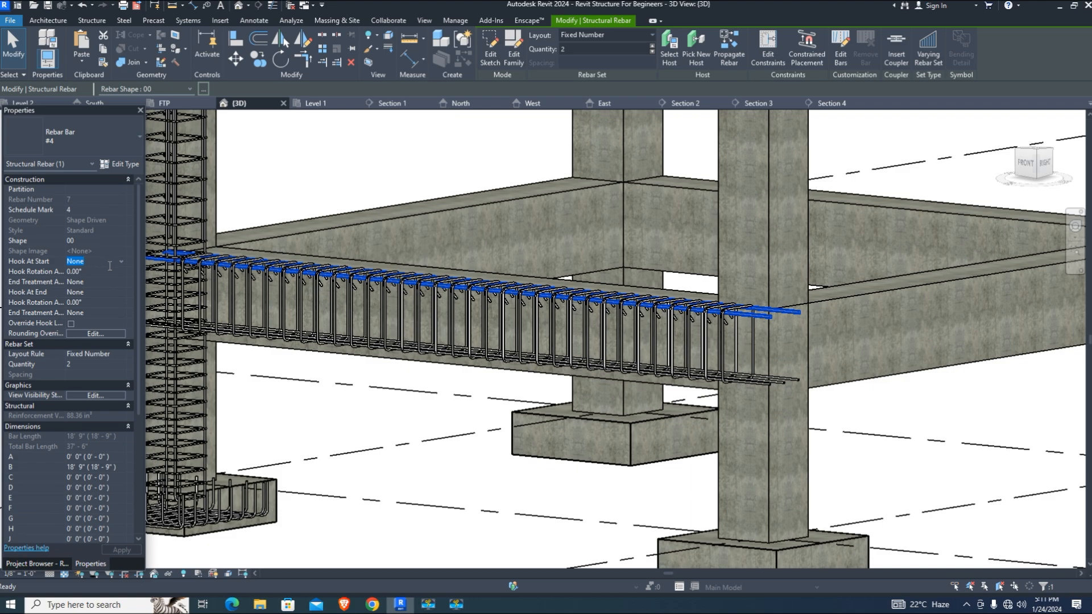
{"action": "left_click", "coordinate": [121, 260]}
{"action": "left_click", "coordinate": [122, 281]}
{"action": "left_click", "coordinate": [74, 292]}
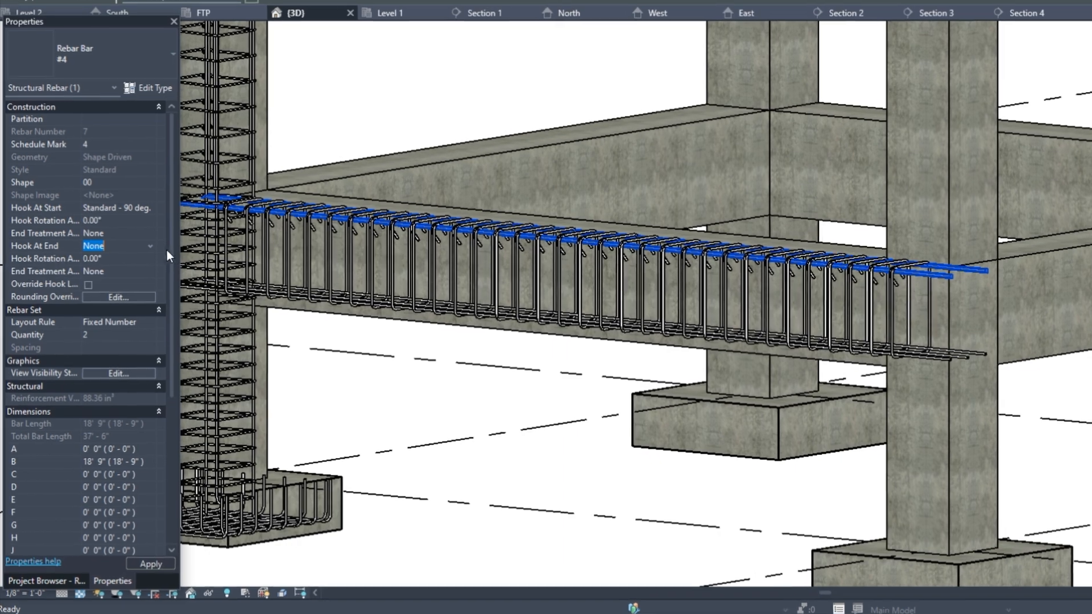
{"action": "left_click", "coordinate": [150, 245]}
{"action": "left_click", "coordinate": [131, 265]}
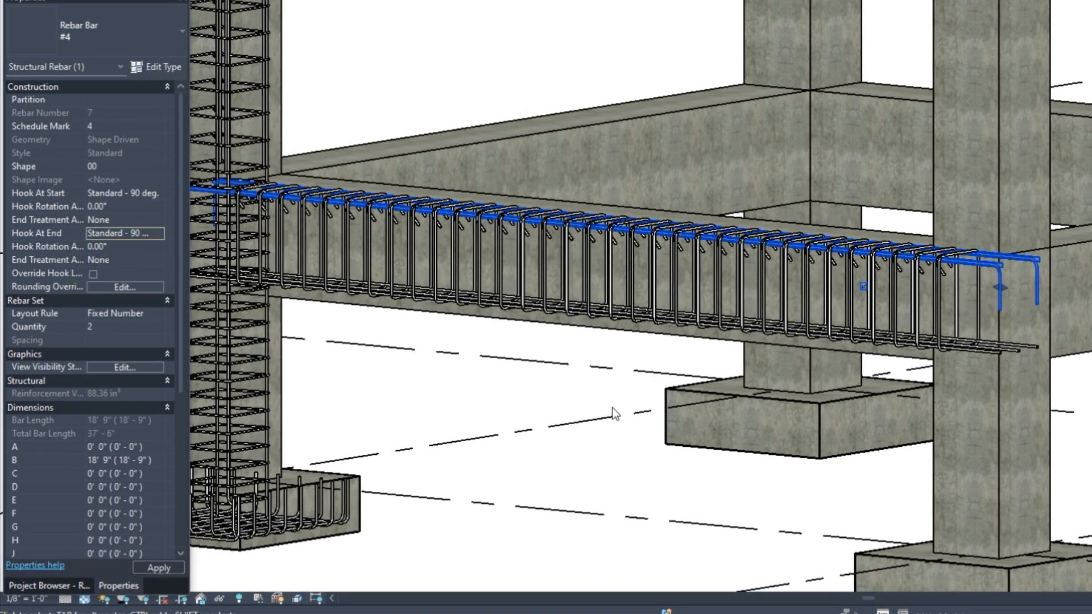
Give the beam's bottom bars Standard - 90 deg. hooks at start and end
{"action": "scroll", "coordinate": [612, 414], "scroll_direction": "down", "scroll_amount": 4}
{"action": "scroll", "coordinate": [267, 261], "scroll_direction": "up", "scroll_amount": 10}
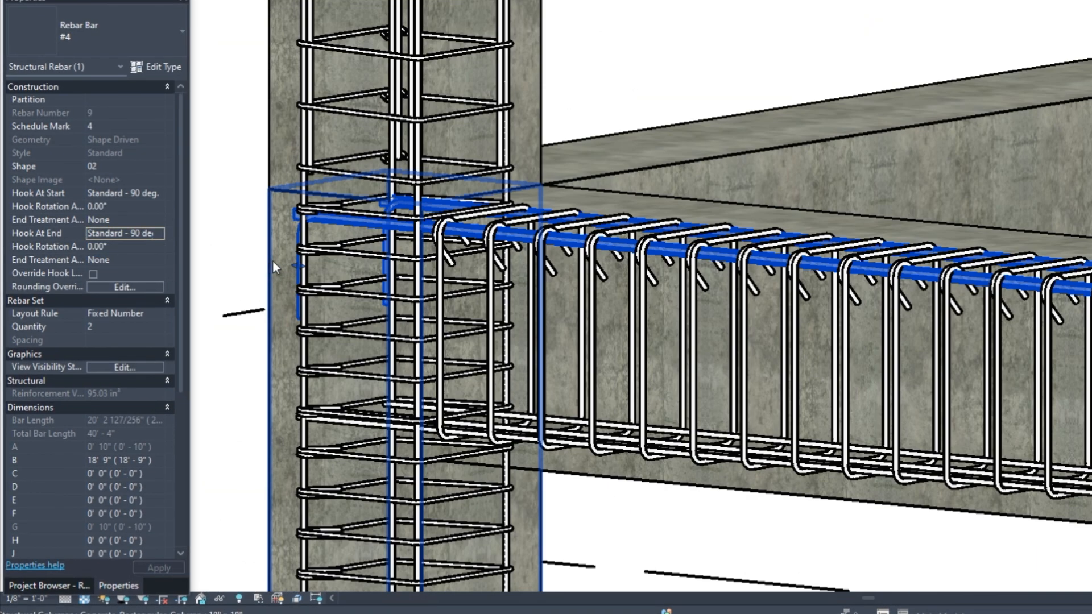
{"action": "scroll", "coordinate": [319, 277], "scroll_direction": "down", "scroll_amount": 5}
{"action": "scroll", "coordinate": [926, 401], "scroll_direction": "up", "scroll_amount": 6}
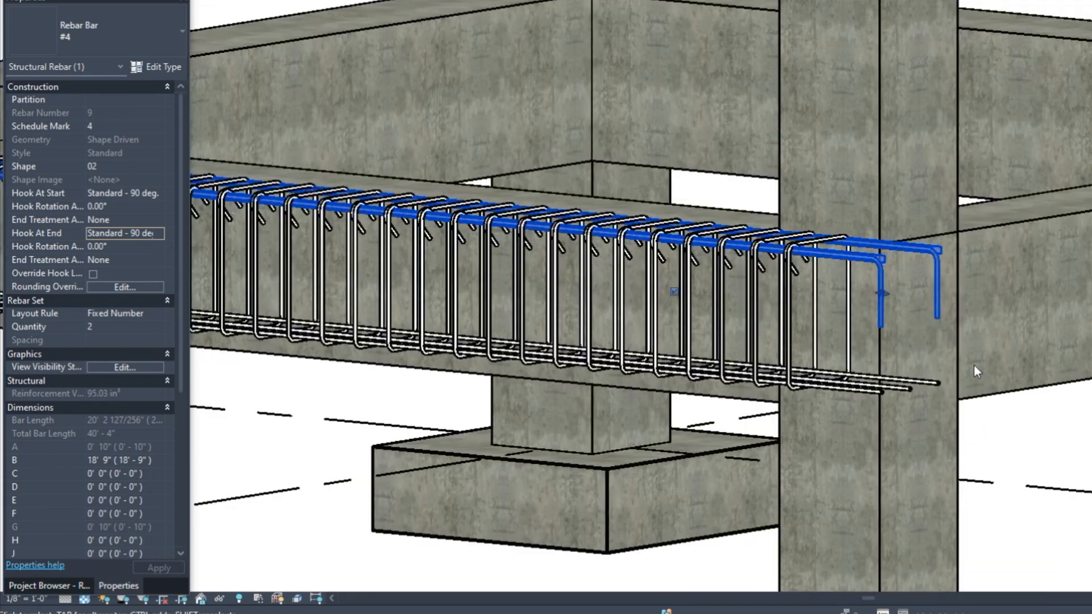
{"action": "left_click", "coordinate": [927, 398]}
{"action": "left_click", "coordinate": [162, 196]}
{"action": "left_click", "coordinate": [158, 194]}
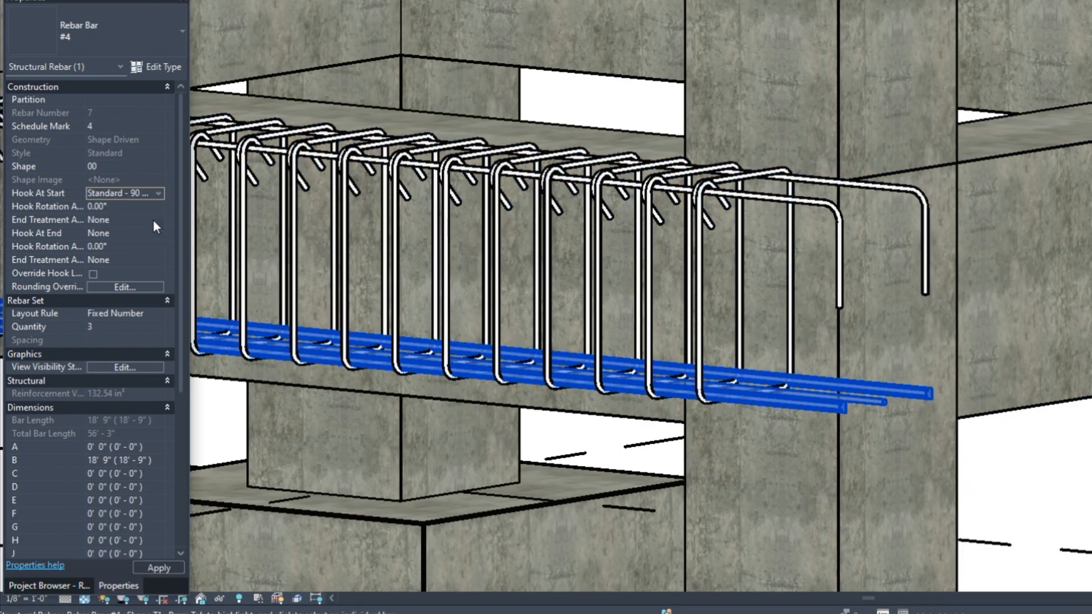
{"action": "left_click", "coordinate": [158, 233]}
{"action": "left_click", "coordinate": [158, 234]}
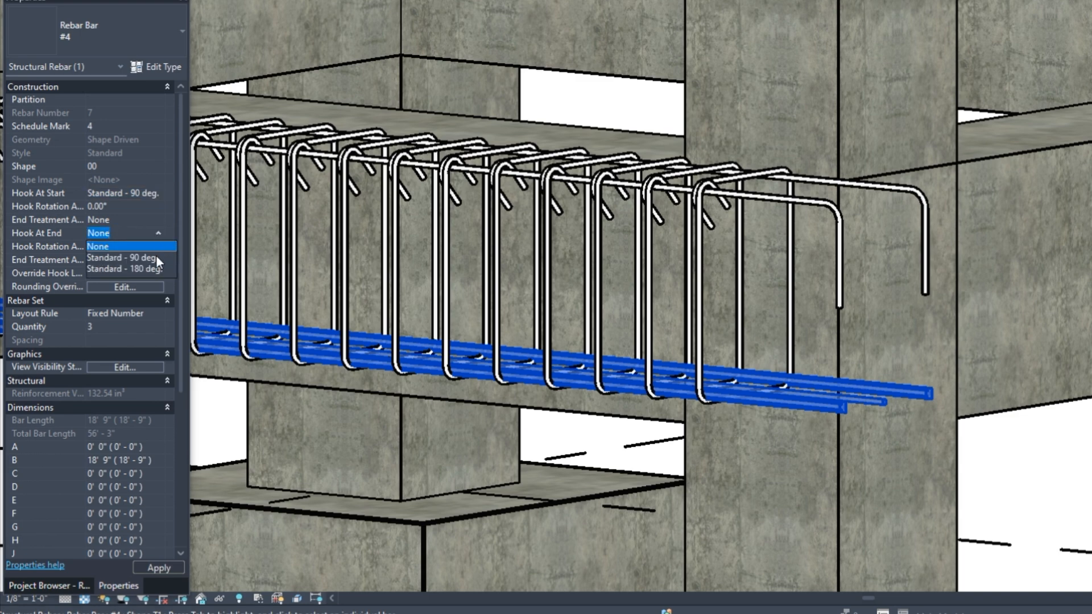
{"action": "left_click", "coordinate": [122, 258]}
{"action": "left_click", "coordinate": [840, 341]}
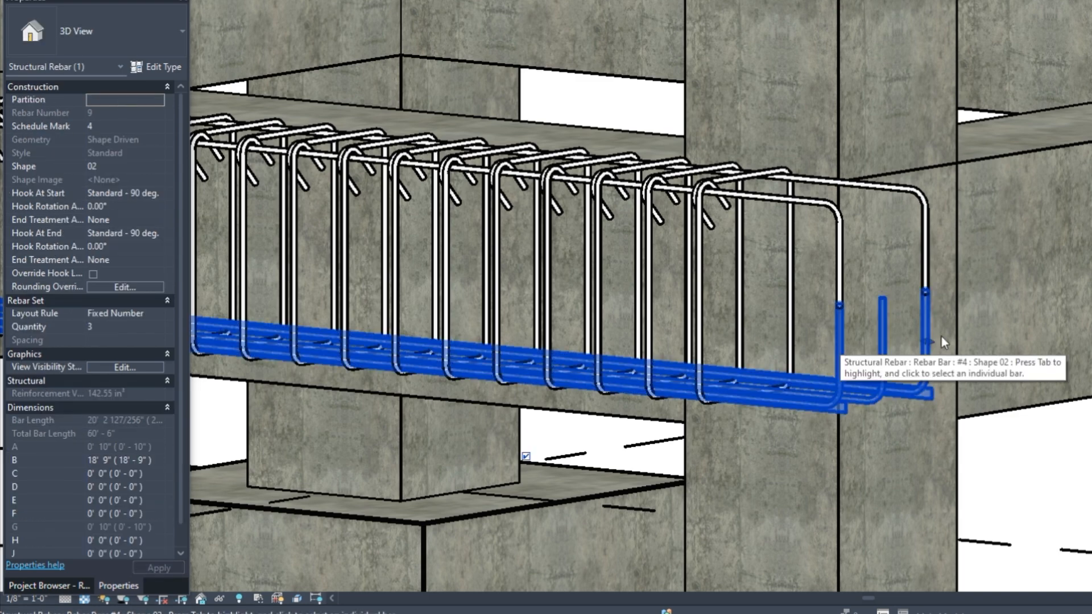
{"action": "scroll", "coordinate": [925, 298], "scroll_direction": "up", "scroll_amount": 5}
{"action": "scroll", "coordinate": [924, 298], "scroll_direction": "up", "scroll_amount": 2}
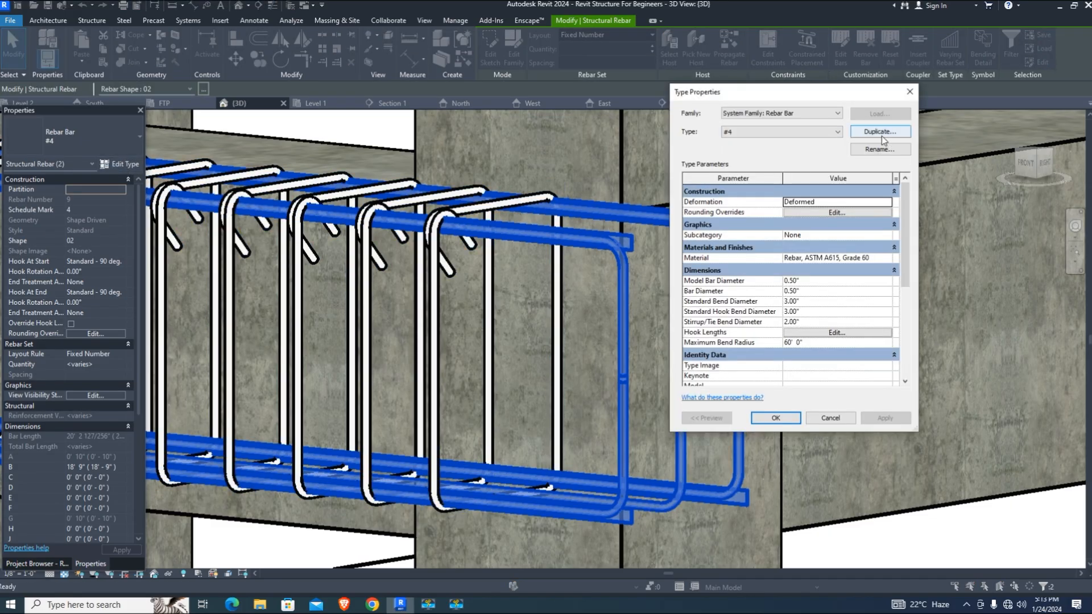
Duplicate the rebar type as '#4 2 For Beam bar Hook Length', check its hook lengths, and apply it
{"action": "left_click", "coordinate": [883, 136]}
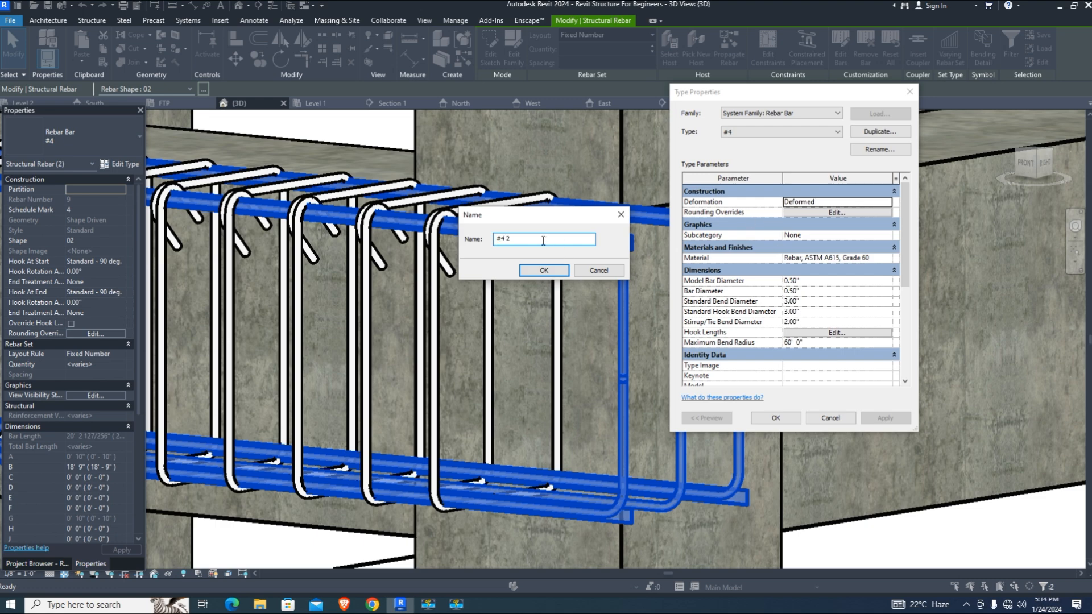
{"action": "type", "text": "F"}
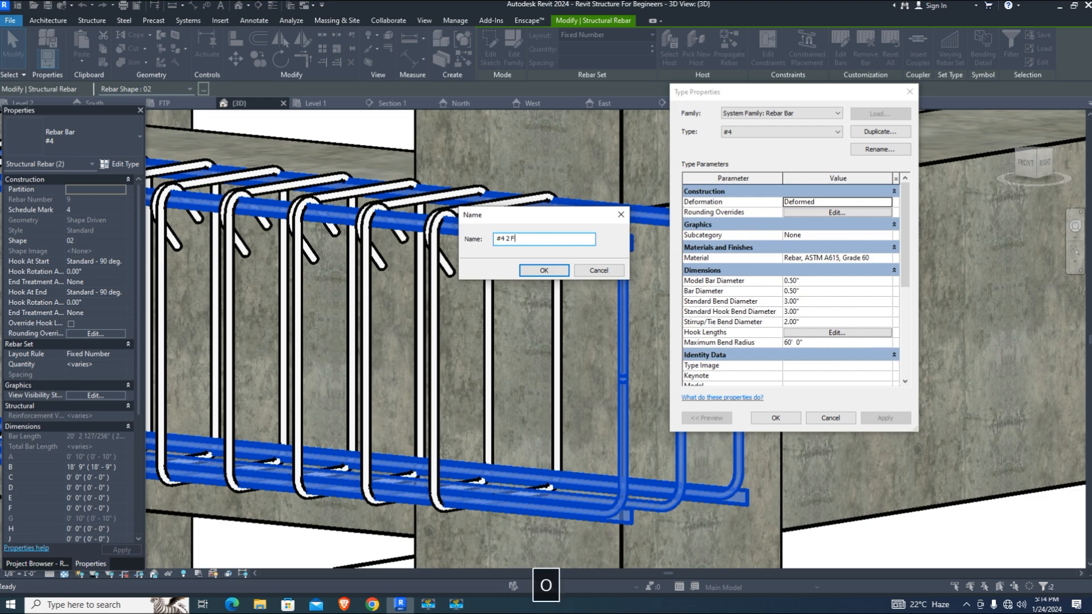
{"action": "type", "text": "or Beam "}
{"action": "type", "text": "bar Hook Length"}
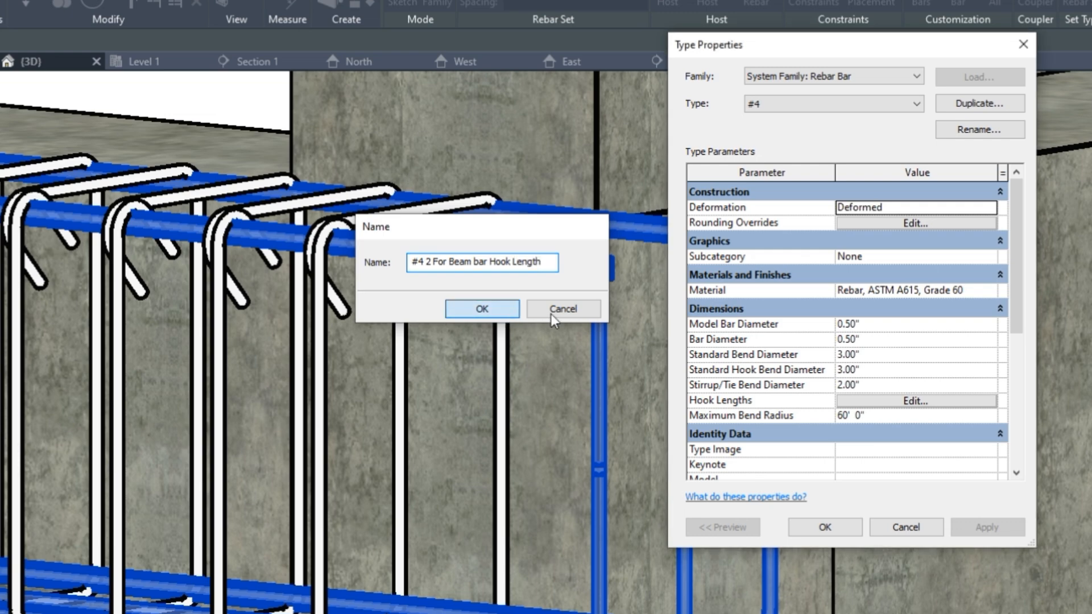
{"action": "left_click", "coordinate": [504, 313]}
{"action": "left_click", "coordinate": [942, 400]}
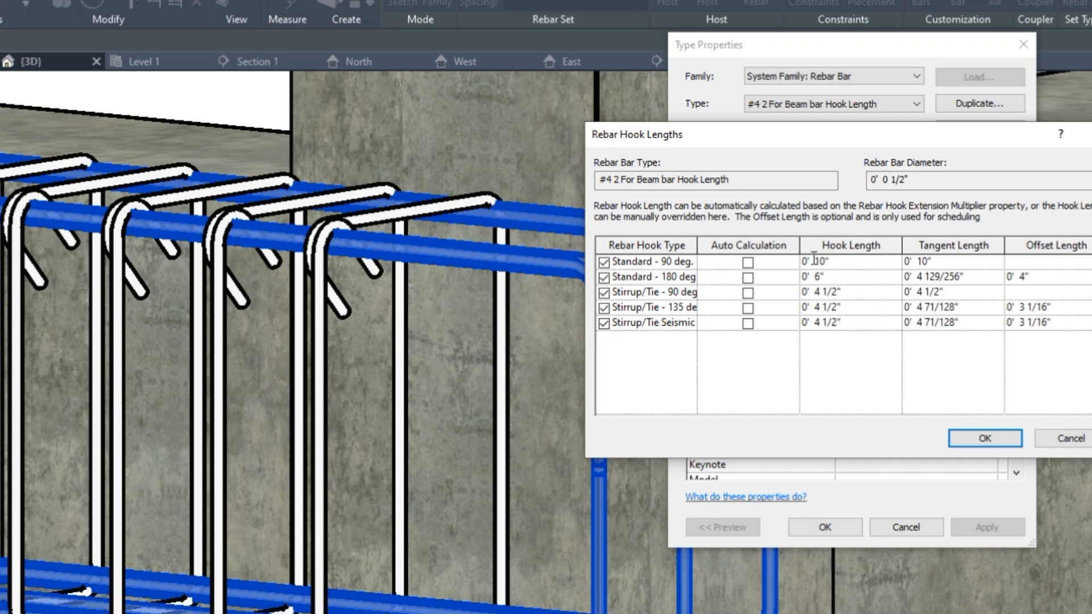
{"action": "left_click", "coordinate": [984, 438]}
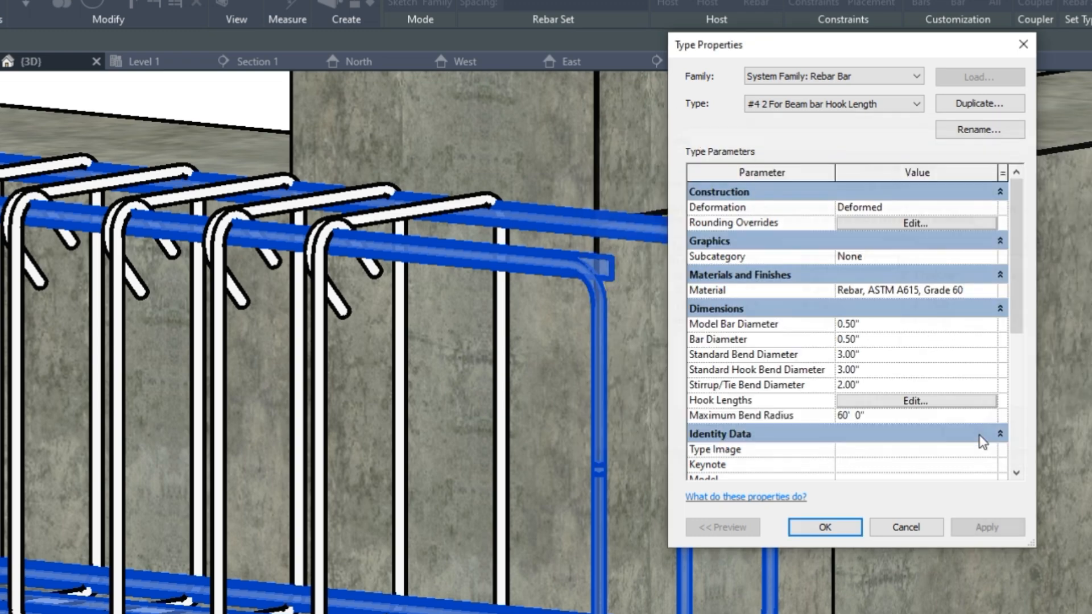
{"action": "left_click", "coordinate": [827, 528]}
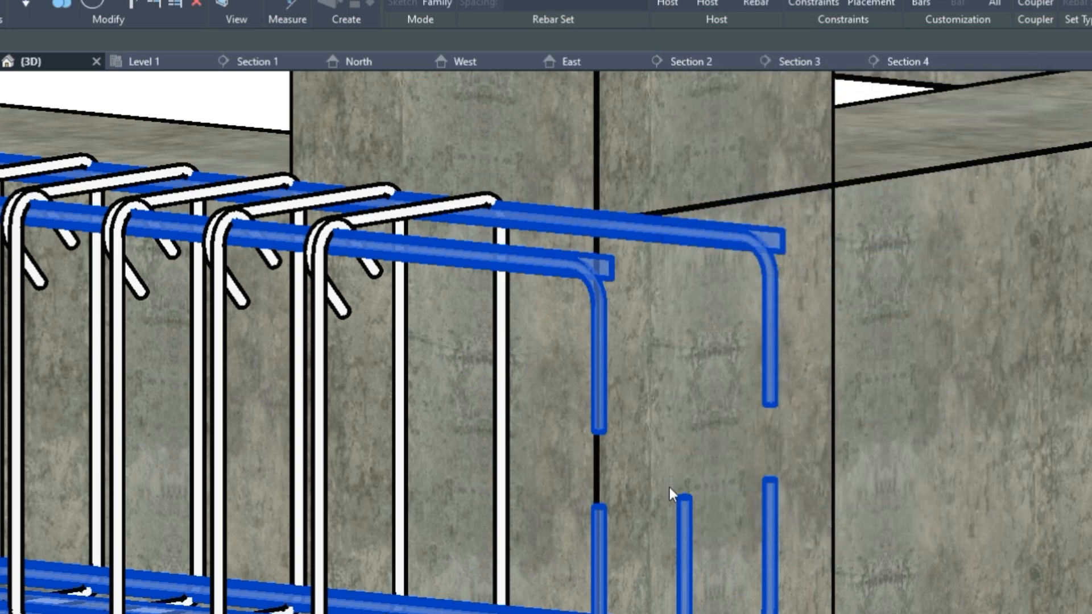
{"action": "key", "text": "Escape"}
{"action": "scroll", "coordinate": [914, 409], "scroll_direction": "down", "scroll_amount": 10}
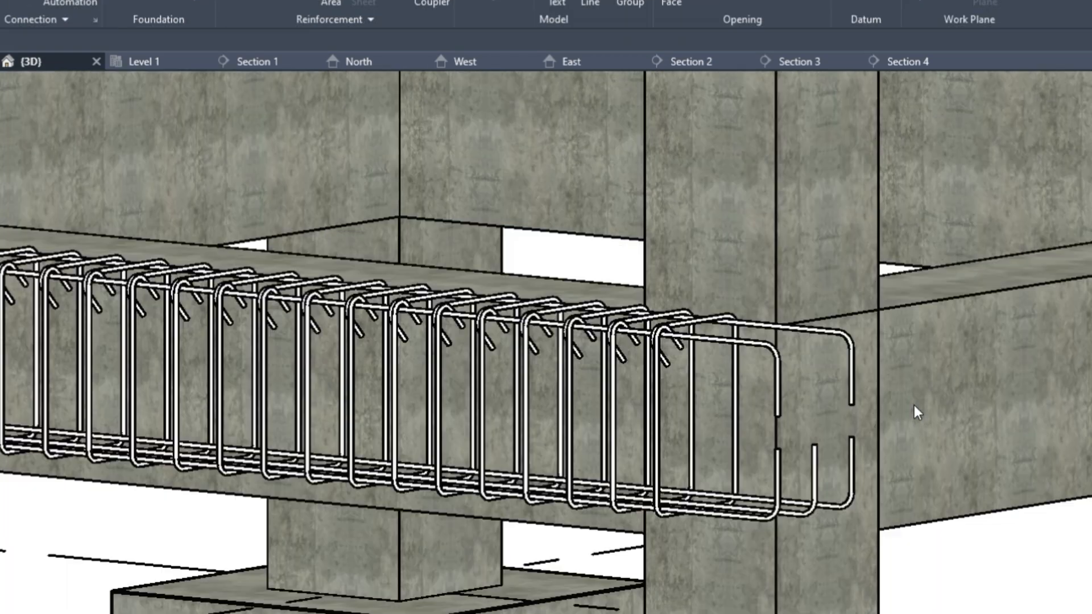
{"action": "scroll", "coordinate": [320, 331], "scroll_direction": "up", "scroll_amount": 5}
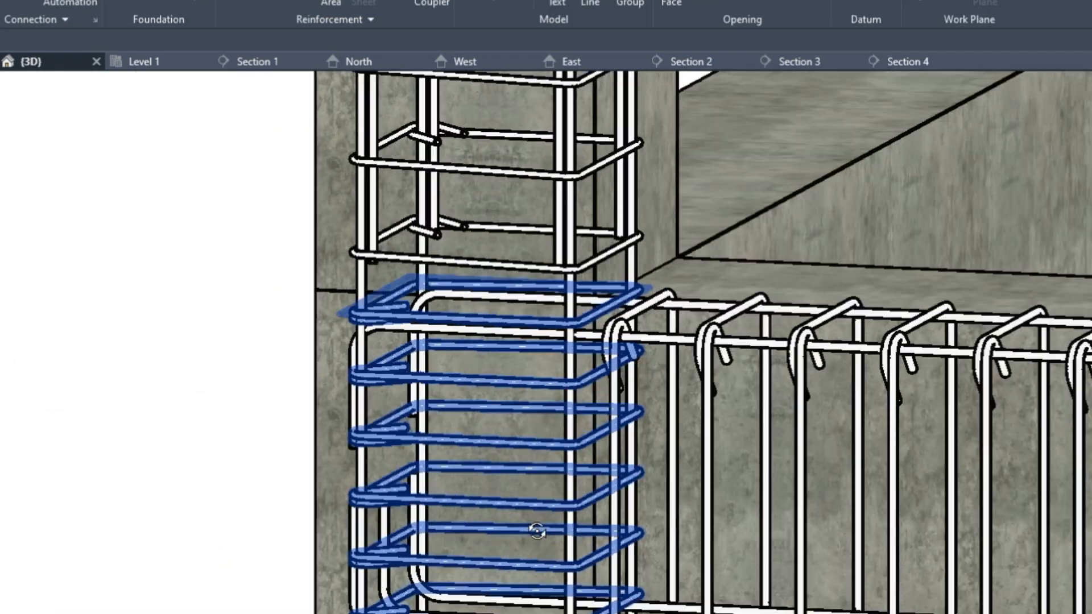
{"action": "middle_click_drag", "start_coordinate": [537, 531], "coordinate": [554, 490], "text": "shift"}
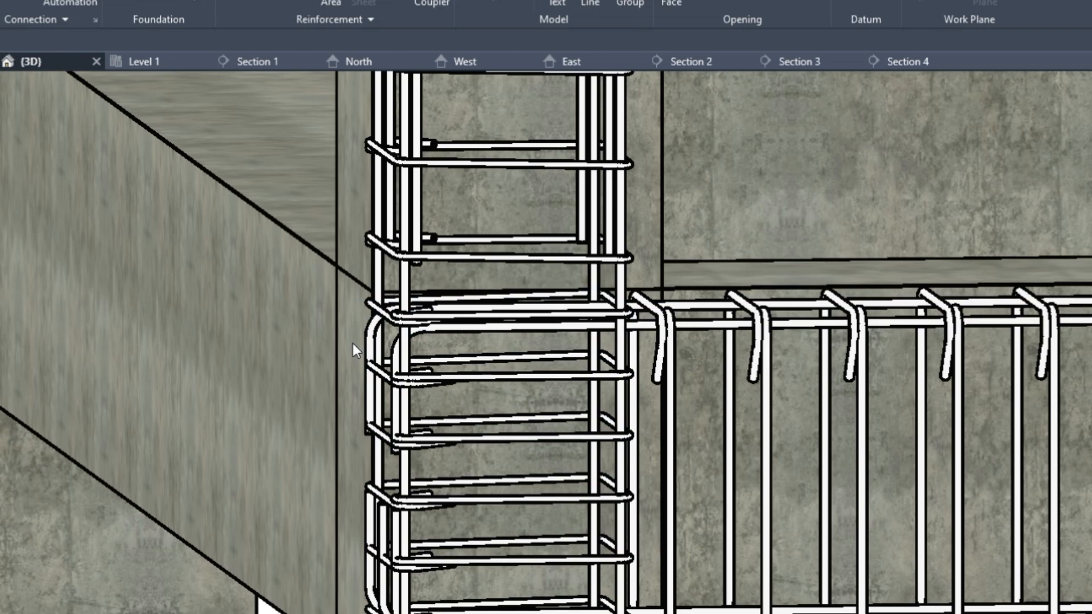
{"action": "scroll", "coordinate": [353, 343], "scroll_direction": "up", "scroll_amount": 2}
{"action": "left_click", "coordinate": [396, 322]}
{"action": "scroll", "coordinate": [398, 325], "scroll_direction": "up", "scroll_amount": 5}
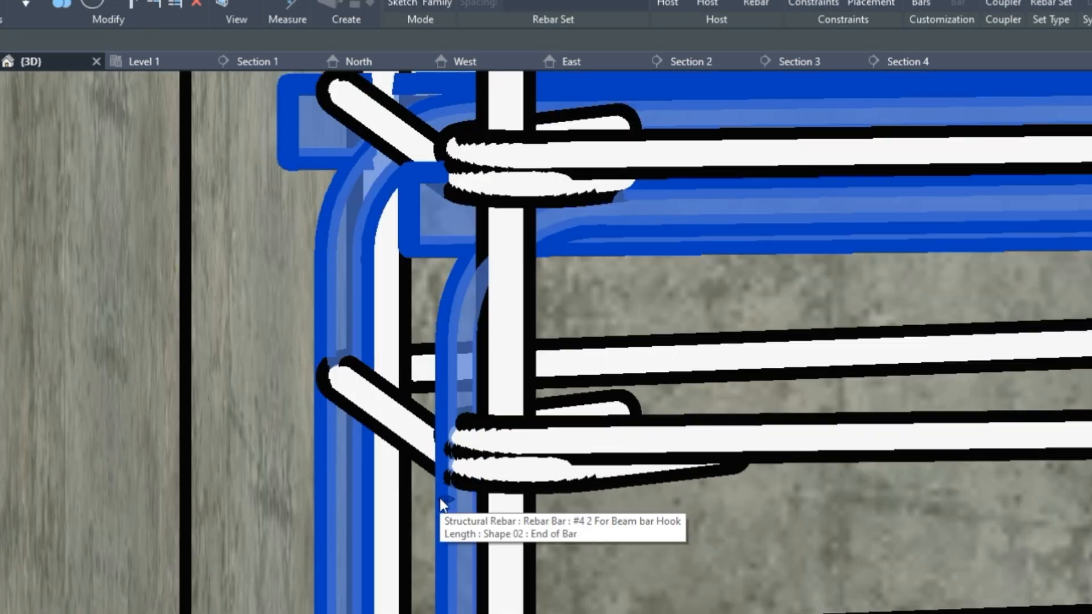
{"action": "left_click", "coordinate": [439, 497]}
{"action": "scroll", "coordinate": [432, 495], "scroll_direction": "down", "scroll_amount": 5}
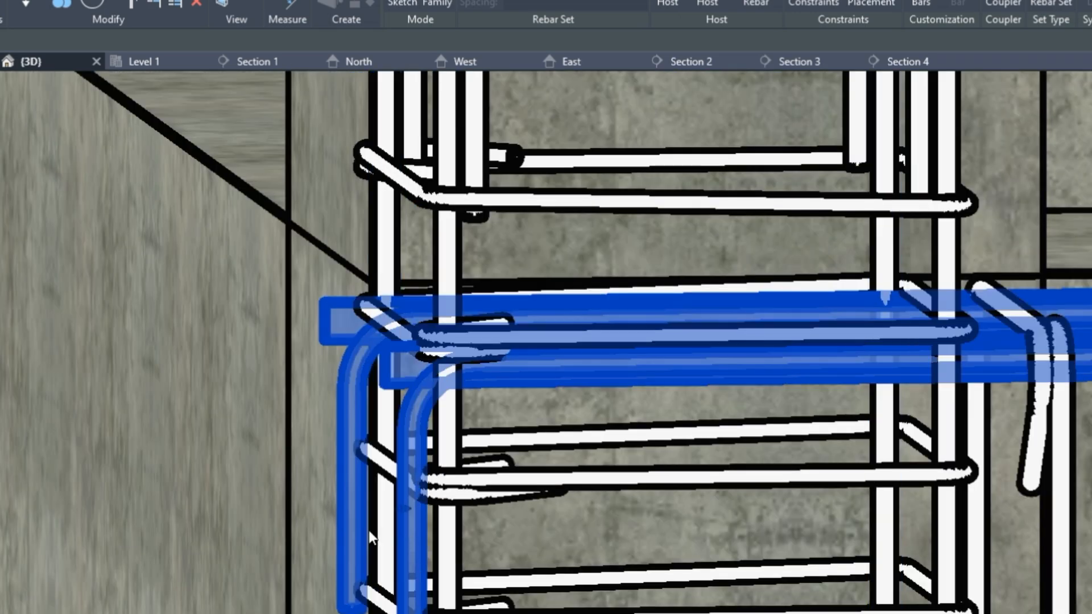
{"action": "scroll", "coordinate": [187, 486], "scroll_direction": "down", "scroll_amount": 6}
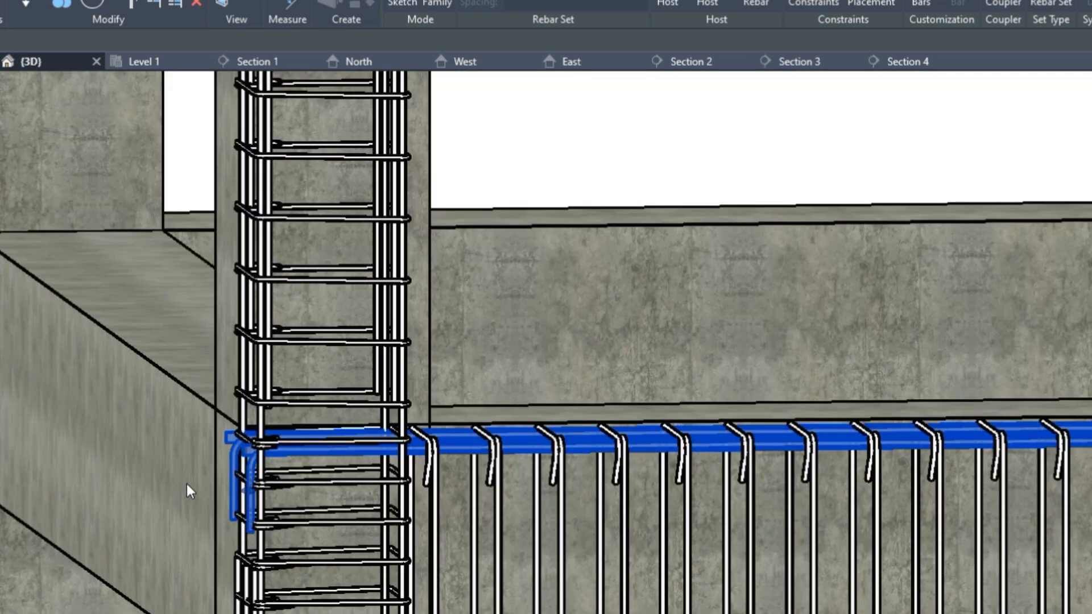
{"action": "key", "text": "Escape"}
{"action": "scroll", "coordinate": [187, 495], "scroll_direction": "up", "scroll_amount": 4}
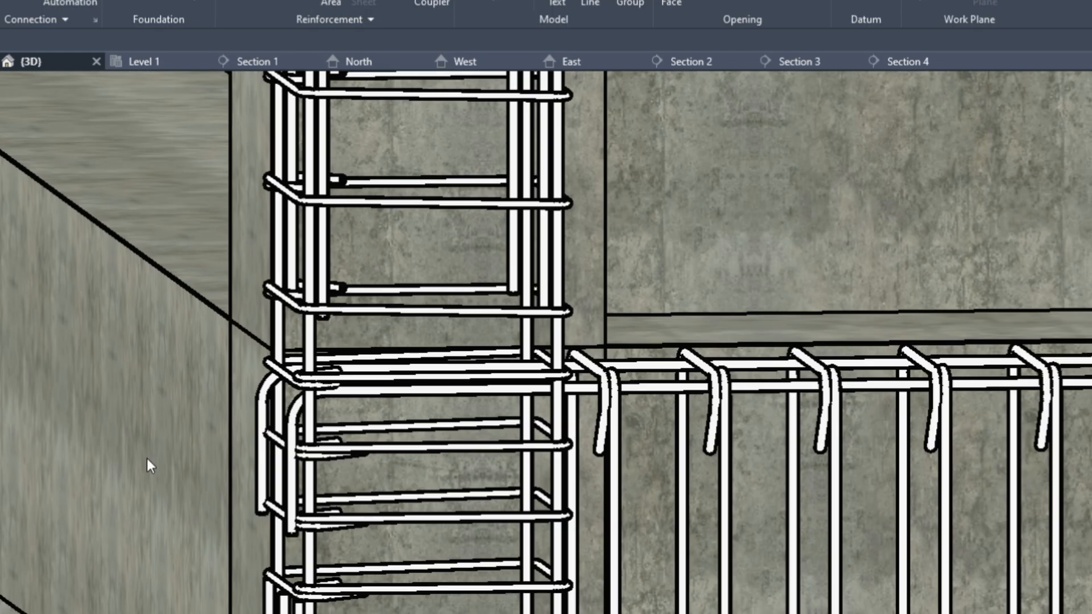
{"action": "scroll", "coordinate": [127, 432], "scroll_direction": "down", "scroll_amount": 6}
{"action": "scroll", "coordinate": [910, 432], "scroll_direction": "up", "scroll_amount": 2}
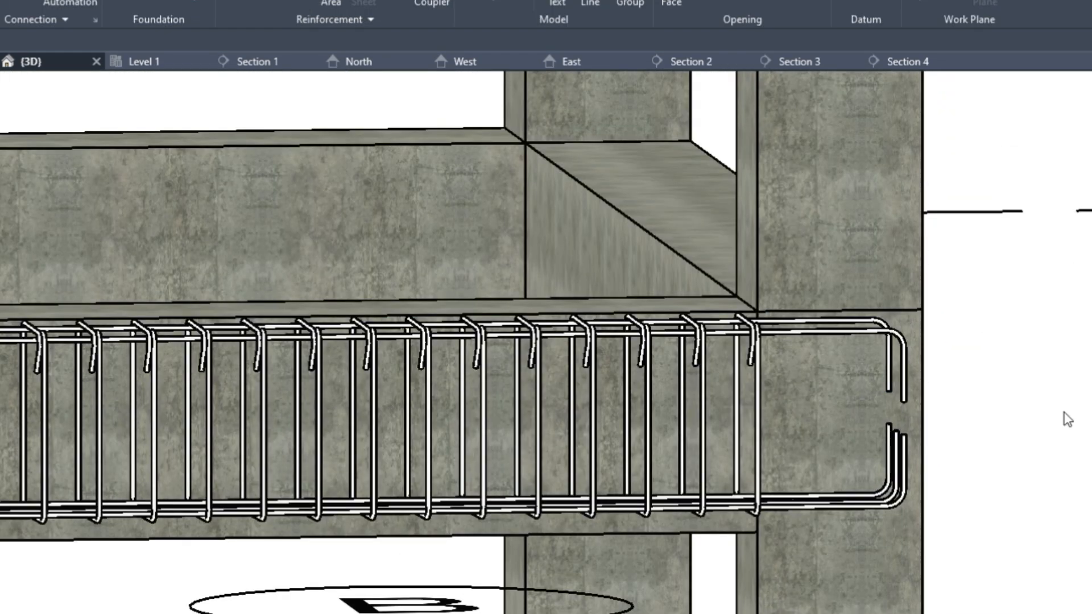
{"action": "scroll", "coordinate": [592, 409], "scroll_direction": "down", "scroll_amount": 5}
{"action": "scroll", "coordinate": [484, 455], "scroll_direction": "up", "scroll_amount": 2}
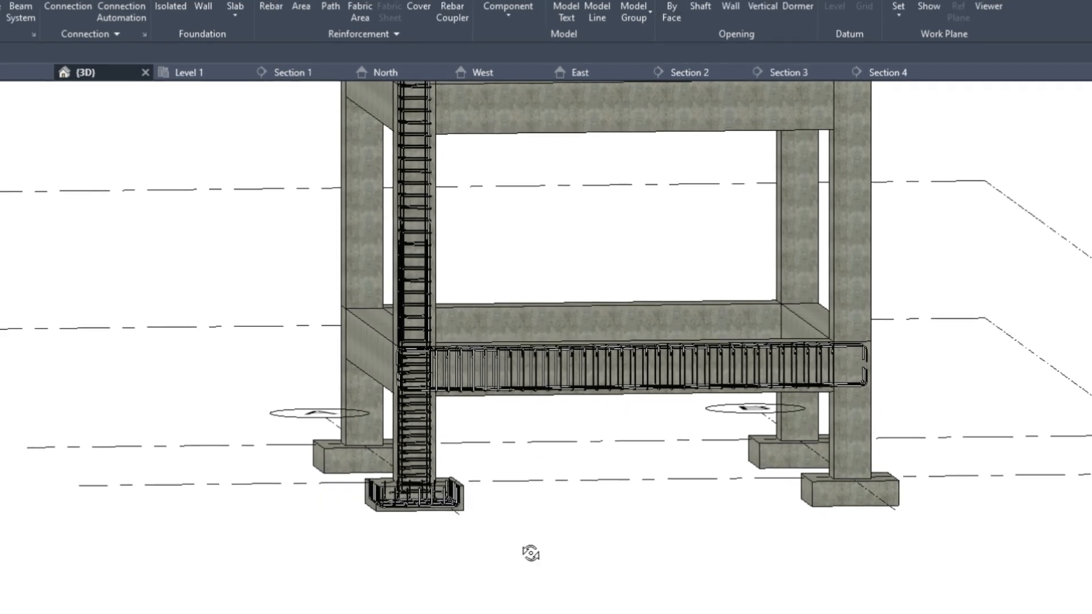
{"action": "middle_click_drag", "start_coordinate": [505, 575], "coordinate": [541, 612], "text": "shift"}
{"action": "scroll", "coordinate": [469, 532], "scroll_direction": "up", "scroll_amount": 3}
Propagate the front footing's rebar into the right front, back-right and left footings
{"action": "left_click", "coordinate": [488, 446]}
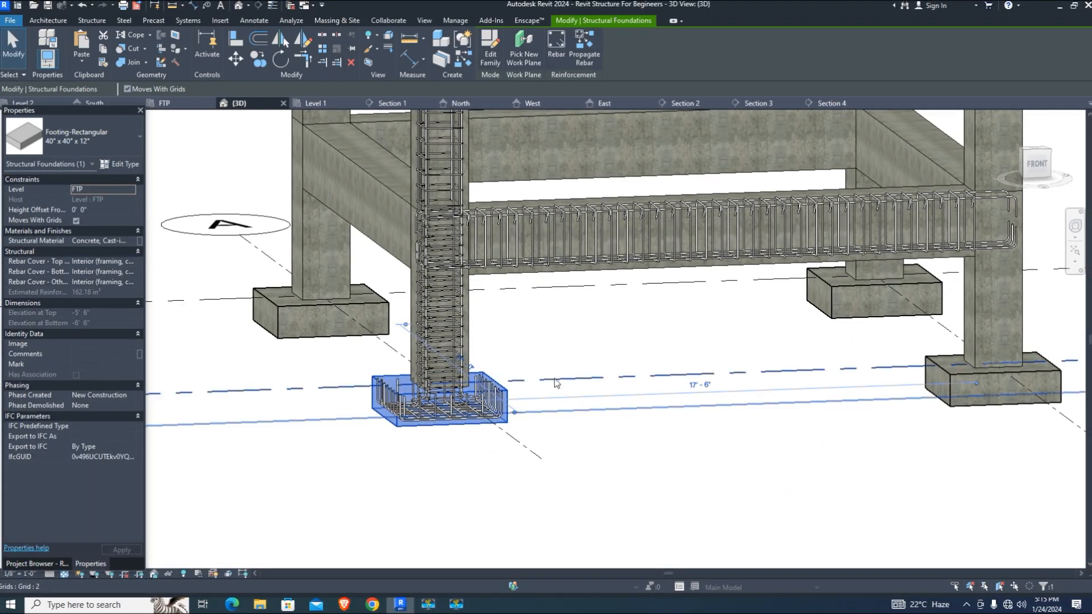
{"action": "left_click", "coordinate": [584, 46]}
{"action": "left_click", "coordinate": [933, 392]}
{"action": "left_click", "coordinate": [833, 295]}
{"action": "left_click", "coordinate": [339, 302]}
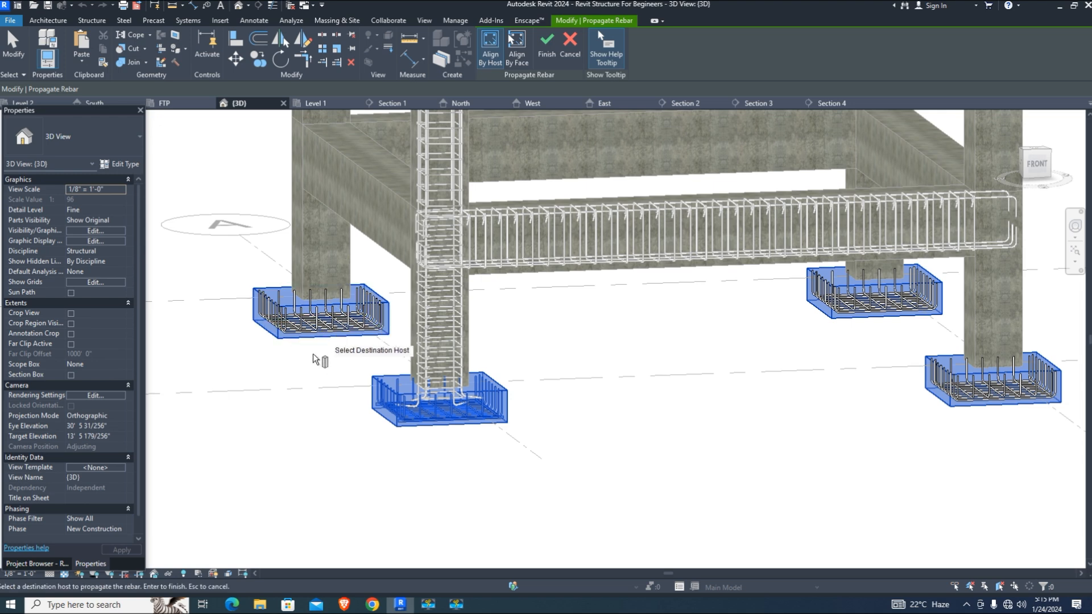
{"action": "left_click", "coordinate": [537, 53]}
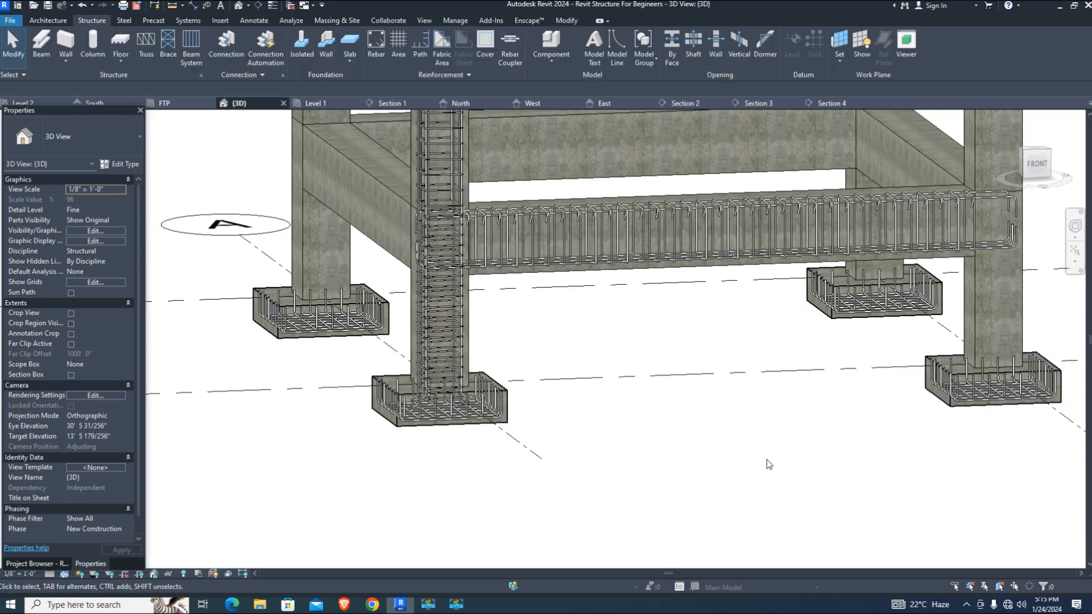
Propagate the front column's rebar into the right, left and back-left columns
{"action": "left_click", "coordinate": [465, 317]}
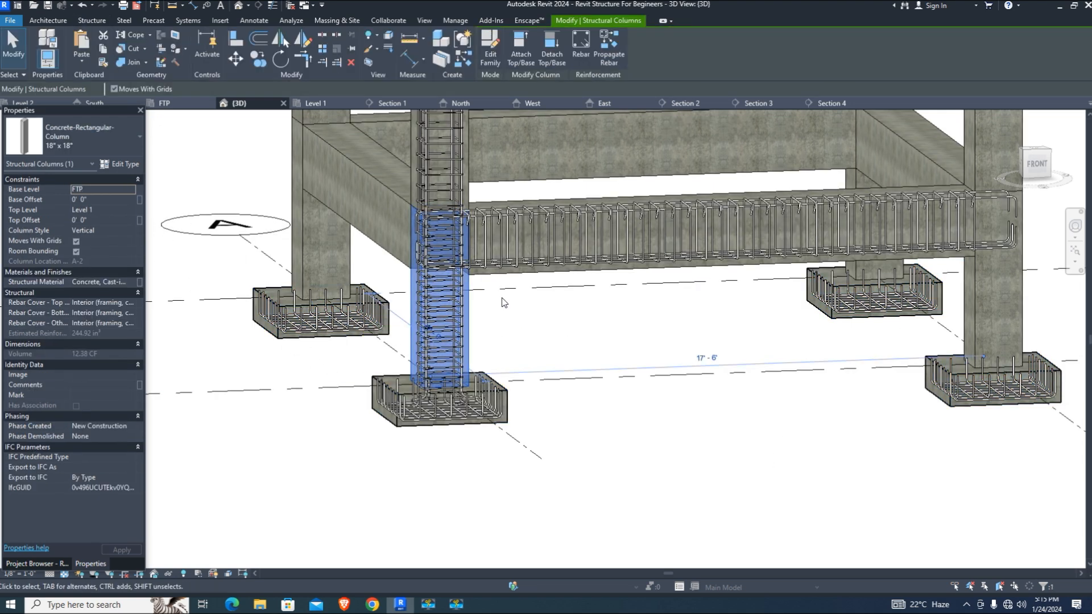
{"action": "left_click", "coordinate": [609, 49]}
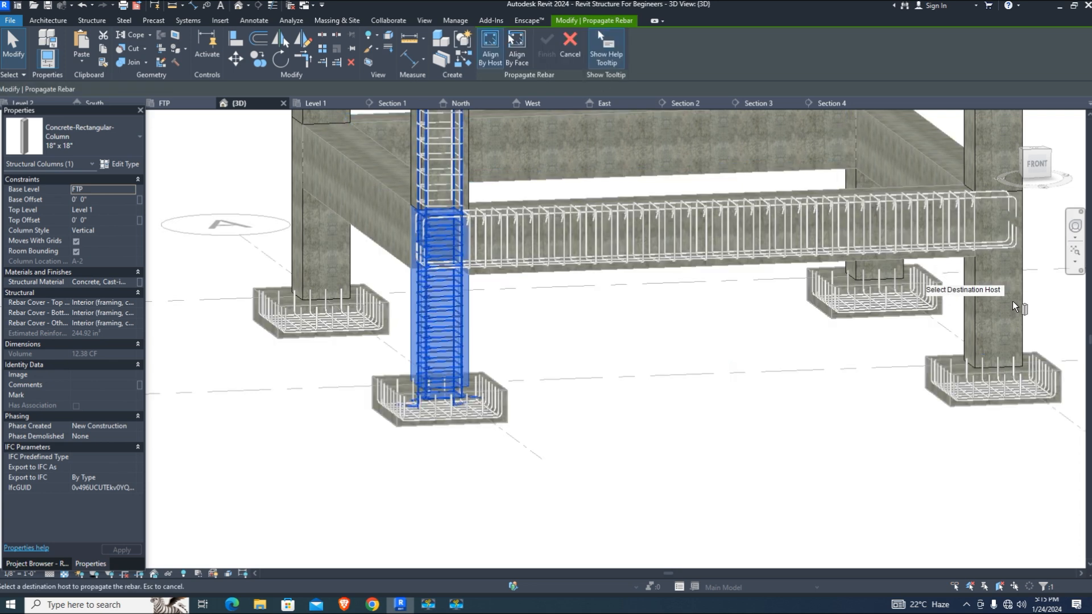
{"action": "left_click", "coordinate": [1018, 301]}
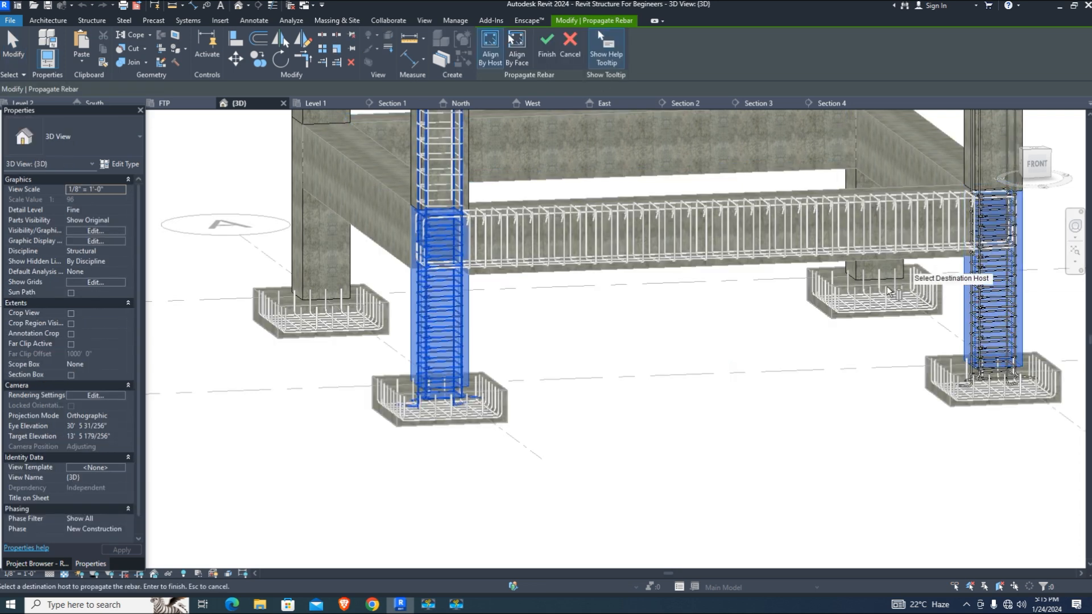
{"action": "left_click", "coordinate": [352, 259]}
{"action": "scroll", "coordinate": [385, 400], "scroll_direction": "down", "scroll_amount": 2}
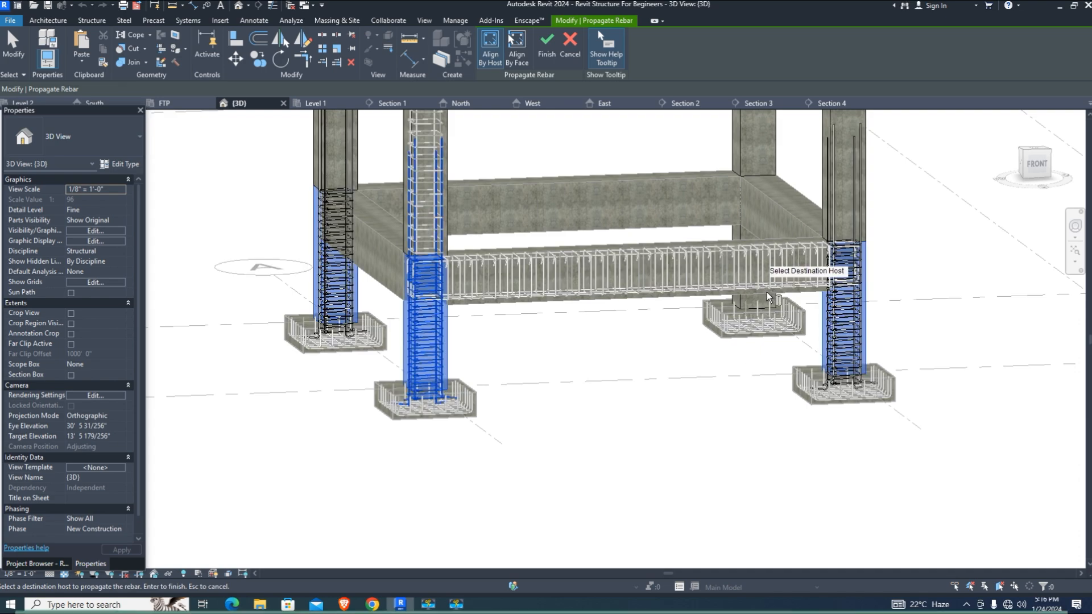
{"action": "scroll", "coordinate": [763, 289], "scroll_direction": "up", "scroll_amount": 4}
{"action": "left_click", "coordinate": [775, 301]}
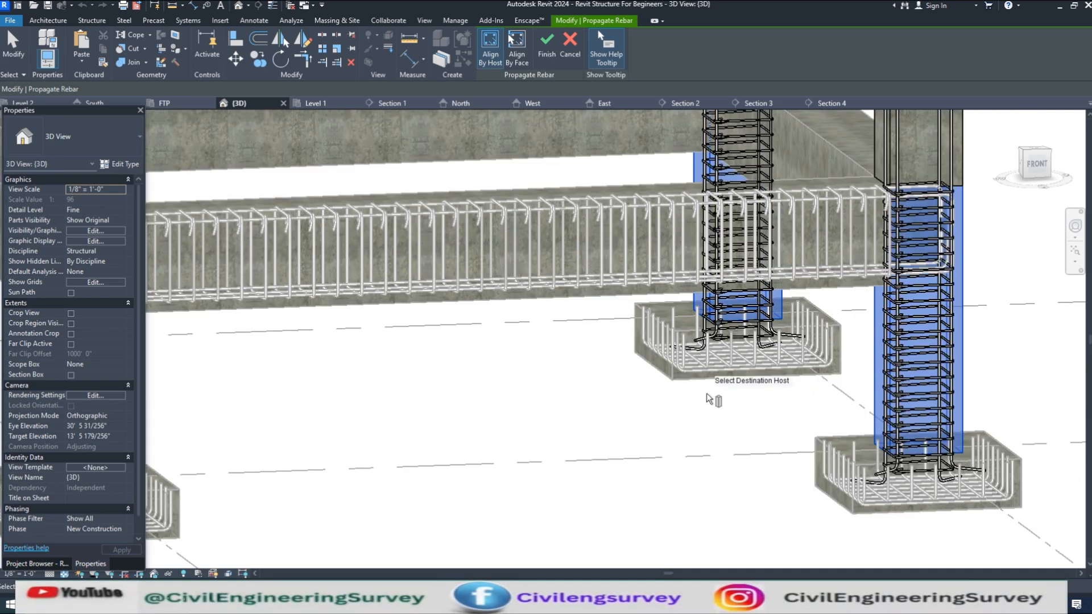
{"action": "left_click", "coordinate": [546, 45]}
{"action": "scroll", "coordinate": [779, 330], "scroll_direction": "up", "scroll_amount": 5}
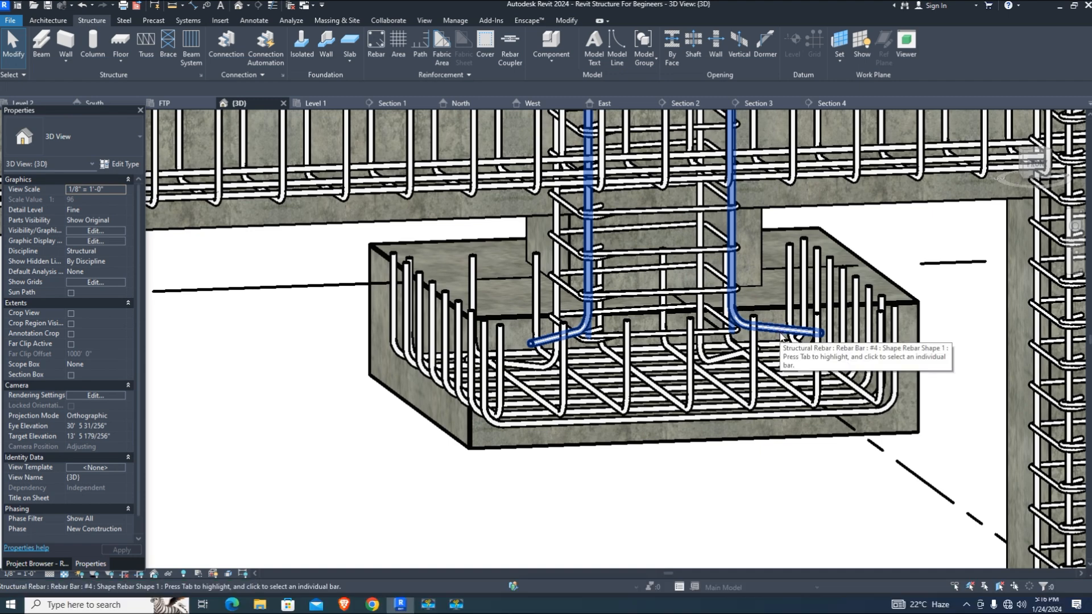
Drag the hooked column bar ends deeper into the first footing
{"action": "left_click", "coordinate": [780, 335]}
{"action": "scroll", "coordinate": [591, 348], "scroll_direction": "up", "scroll_amount": 3}
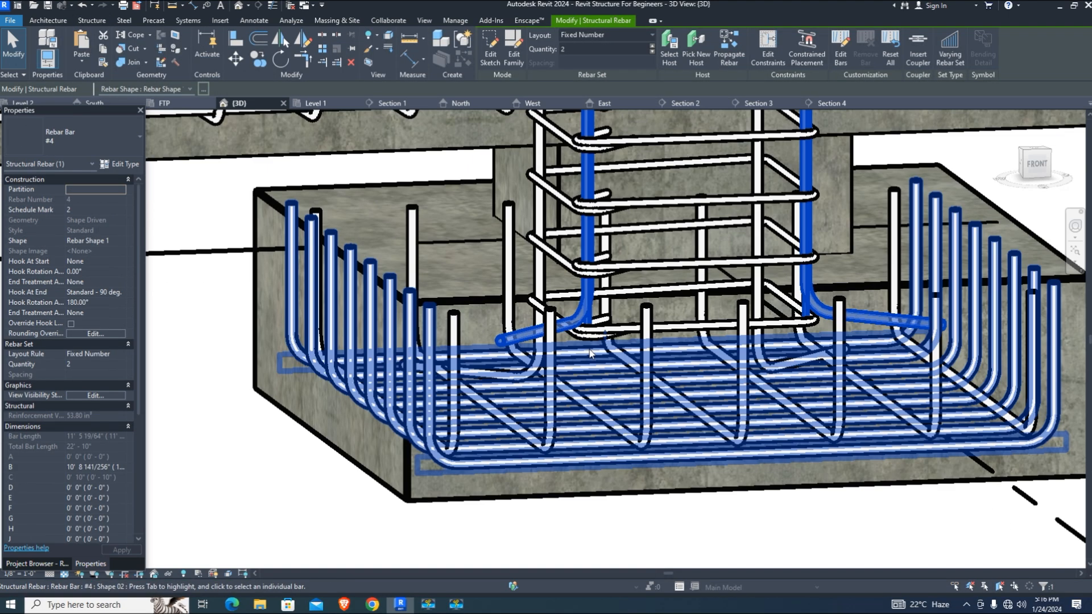
{"action": "left_click_drag", "start_coordinate": [605, 338], "coordinate": [594, 417]}
{"action": "scroll", "coordinate": [553, 398], "scroll_direction": "down", "scroll_amount": 5}
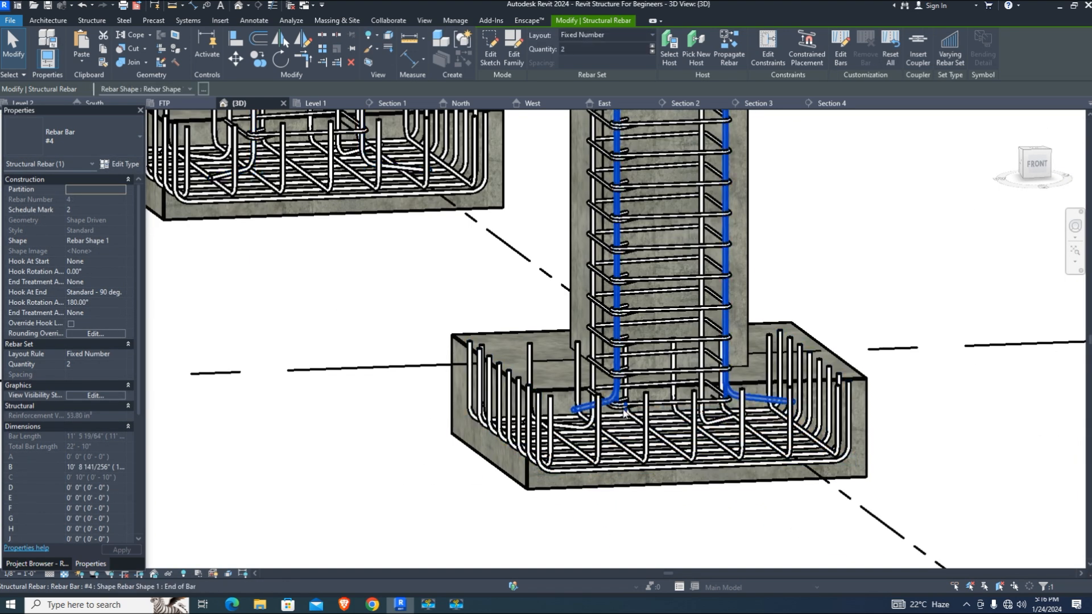
{"action": "scroll", "coordinate": [638, 473], "scroll_direction": "up", "scroll_amount": 3}
{"action": "scroll", "coordinate": [638, 473], "scroll_direction": "down", "scroll_amount": 5}
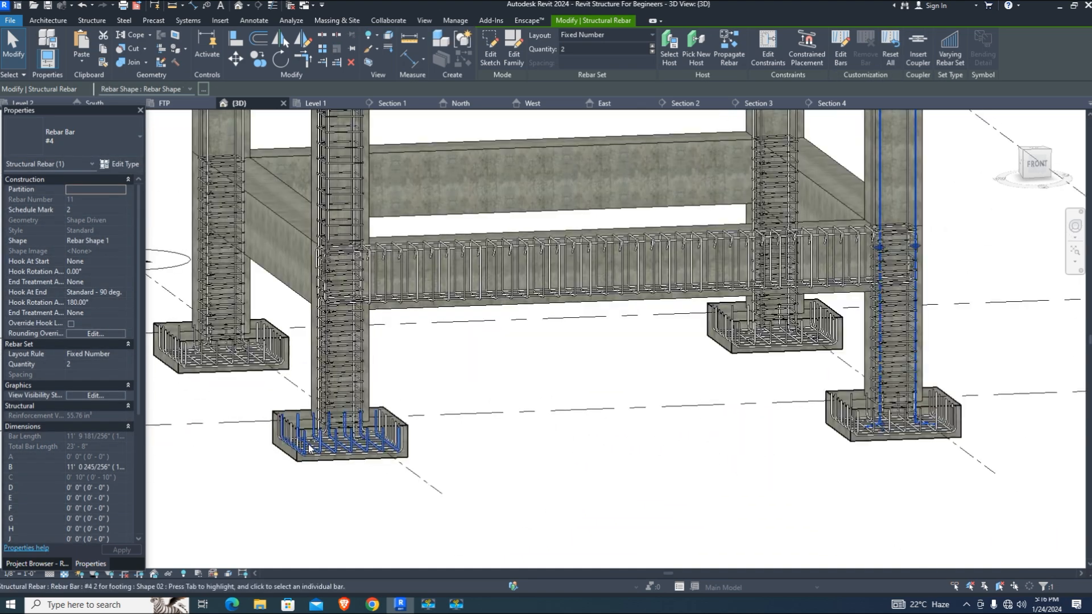
{"action": "scroll", "coordinate": [343, 419], "scroll_direction": "up", "scroll_amount": 5}
{"action": "scroll", "coordinate": [370, 422], "scroll_direction": "up", "scroll_amount": 2}
{"action": "left_click_drag", "start_coordinate": [373, 407], "coordinate": [373, 484]}
{"action": "scroll", "coordinate": [494, 483], "scroll_direction": "down", "scroll_amount": 2}
{"action": "scroll", "coordinate": [493, 481], "scroll_direction": "down", "scroll_amount": 4}
{"action": "scroll", "coordinate": [304, 344], "scroll_direction": "up", "scroll_amount": 5}
Extend the column bars in another footing down into it as well
{"action": "left_click", "coordinate": [317, 341]}
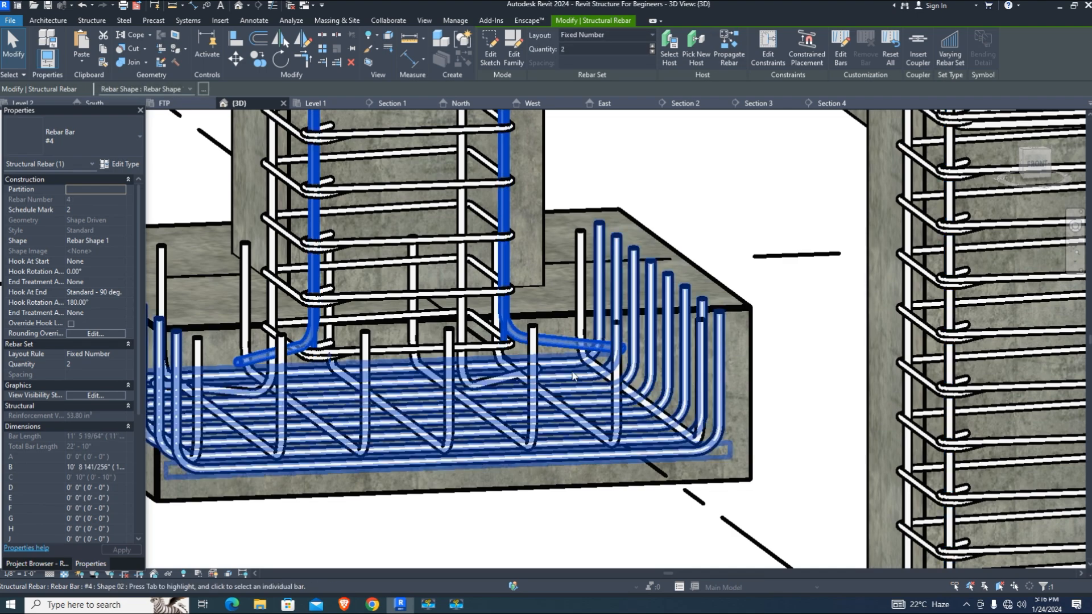
{"action": "scroll", "coordinate": [342, 368], "scroll_direction": "up", "scroll_amount": 2}
{"action": "left_click_drag", "start_coordinate": [335, 360], "coordinate": [336, 478]}
{"action": "scroll", "coordinate": [349, 362], "scroll_direction": "down", "scroll_amount": 6}
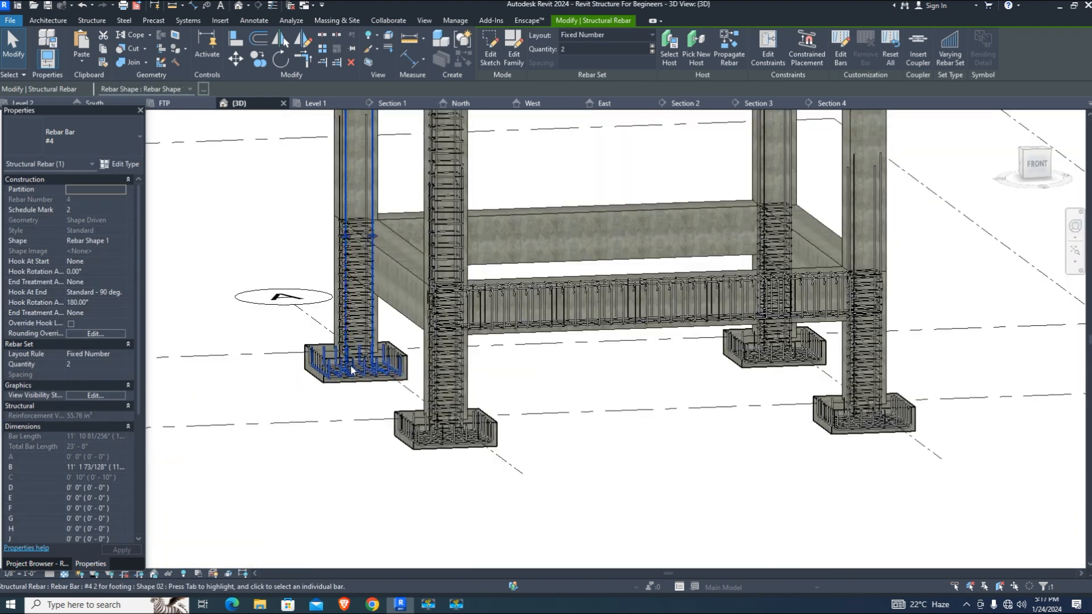
{"action": "key", "text": "Escape"}
Propagate the column's vertical bars, picking the upper-storey columns as destinations
{"action": "left_click", "coordinate": [464, 190]}
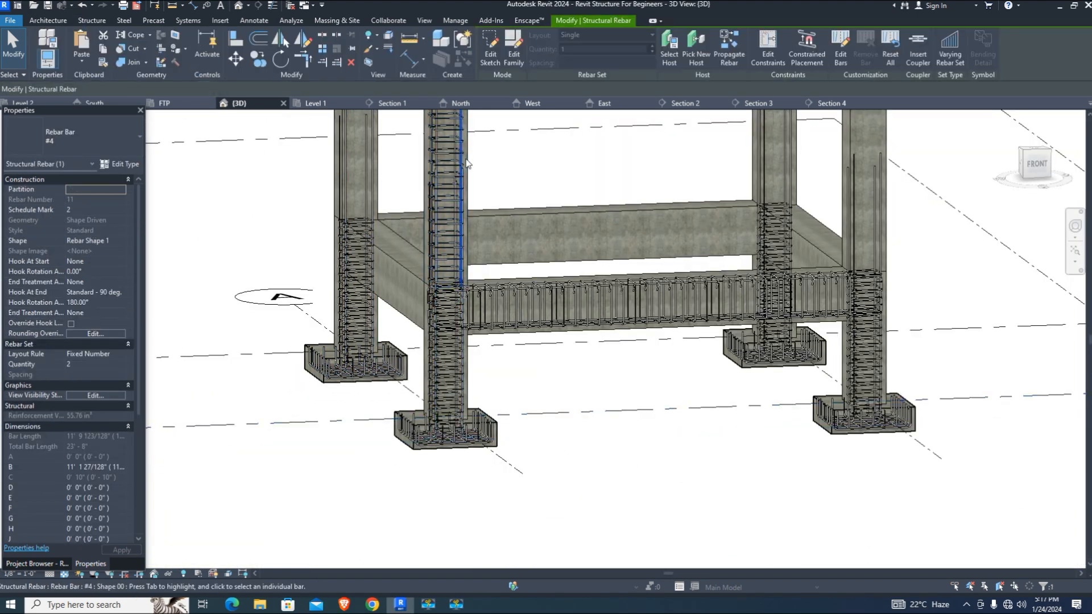
{"action": "left_click", "coordinate": [468, 165]}
{"action": "left_click", "coordinate": [879, 124]}
{"action": "left_click", "coordinate": [793, 129]}
{"action": "scroll", "coordinate": [458, 503], "scroll_direction": "down", "scroll_amount": 3}
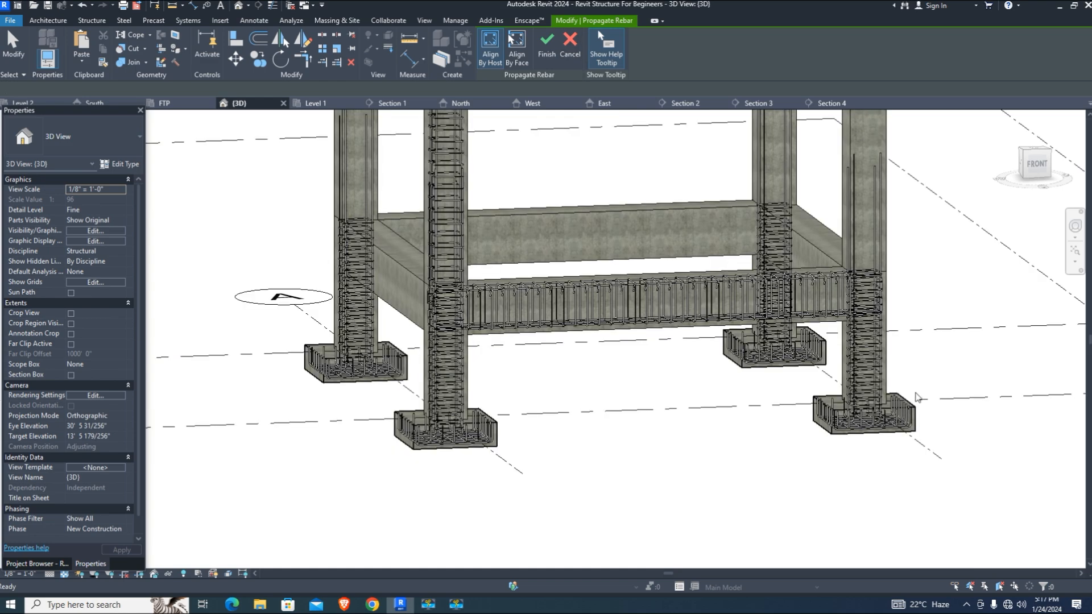
Finish the vertical-bar propagation and select the column holding the ties
{"action": "key", "text": "Return"}
{"action": "scroll", "coordinate": [516, 274], "scroll_direction": "up", "scroll_amount": 3}
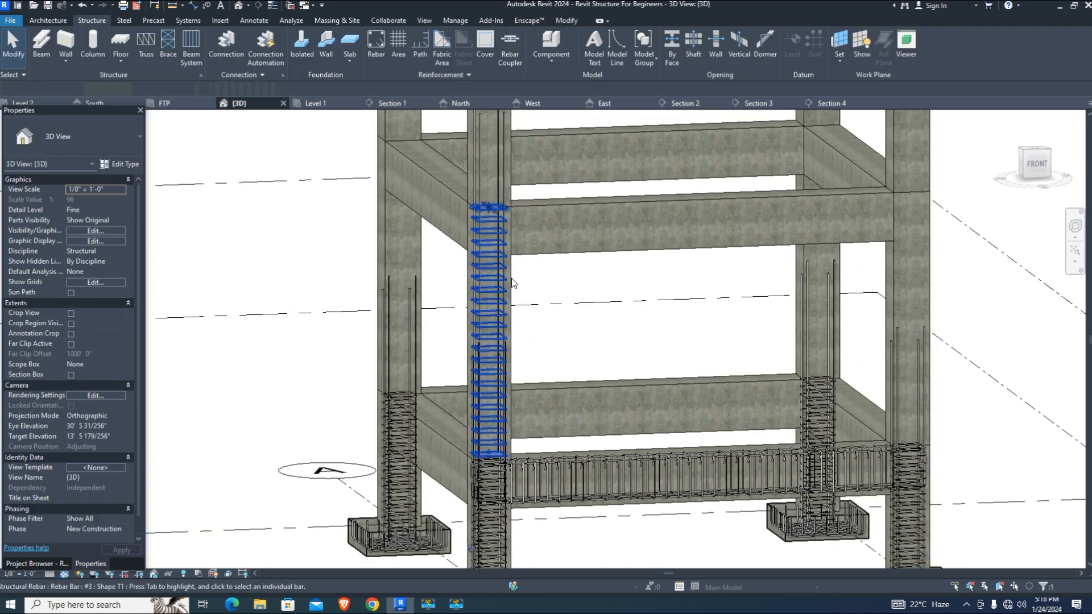
{"action": "left_click", "coordinate": [511, 279]}
{"action": "scroll", "coordinate": [515, 290], "scroll_direction": "up", "scroll_amount": 1}
{"action": "left_click", "coordinate": [559, 361]}
{"action": "scroll", "coordinate": [455, 292], "scroll_direction": "up", "scroll_amount": 1}
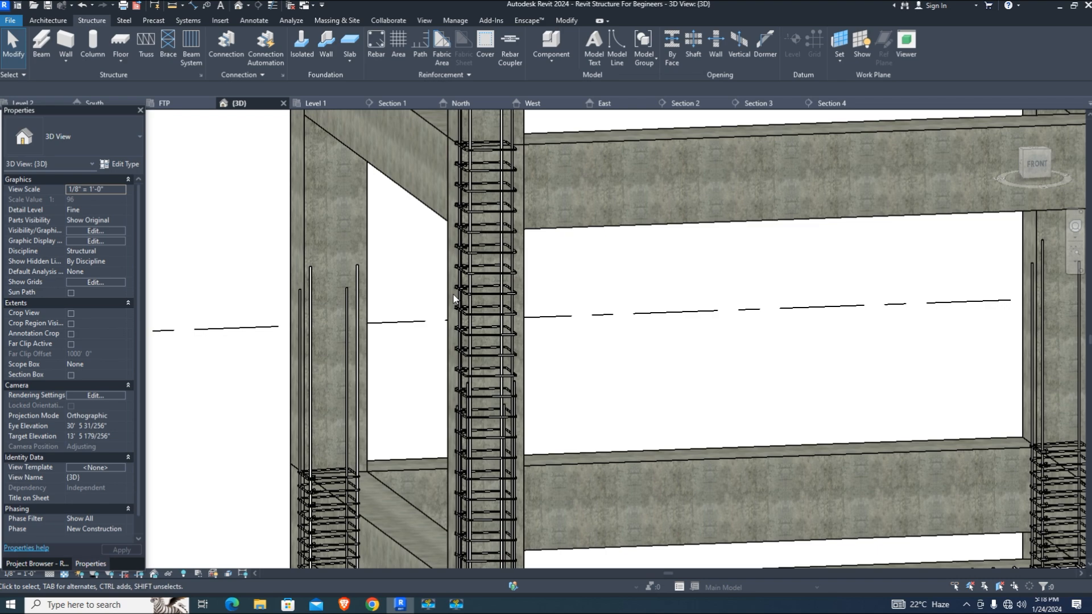
{"action": "left_click", "coordinate": [456, 299]}
Propagate the column rebar into the left, right, front-left, back-left and back-right upper columns
{"action": "left_click", "coordinate": [609, 45]}
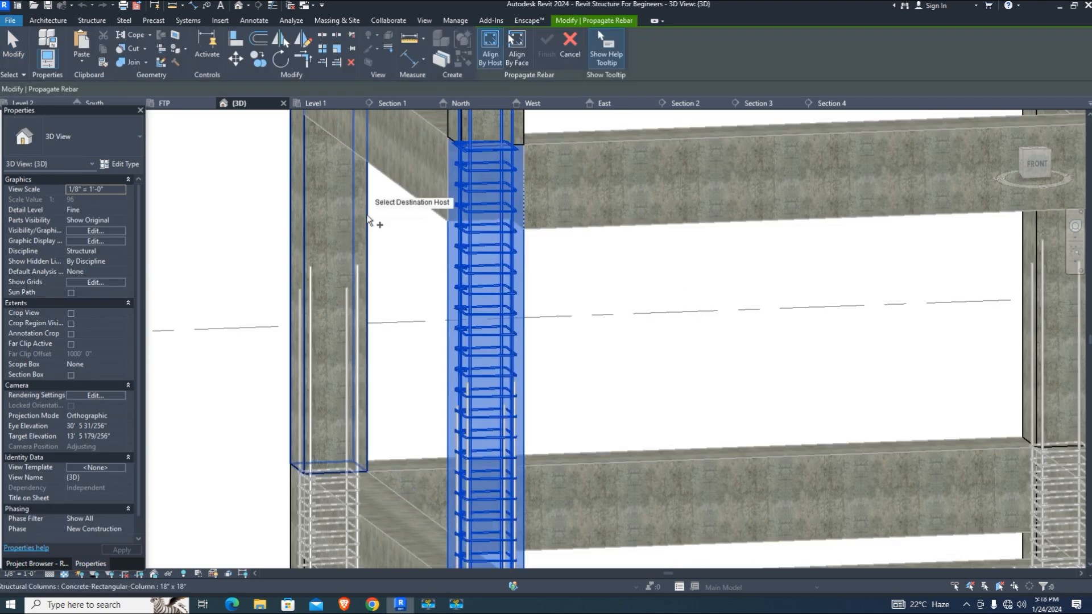
{"action": "left_click", "coordinate": [364, 248]}
{"action": "scroll", "coordinate": [817, 296], "scroll_direction": "down", "scroll_amount": 2}
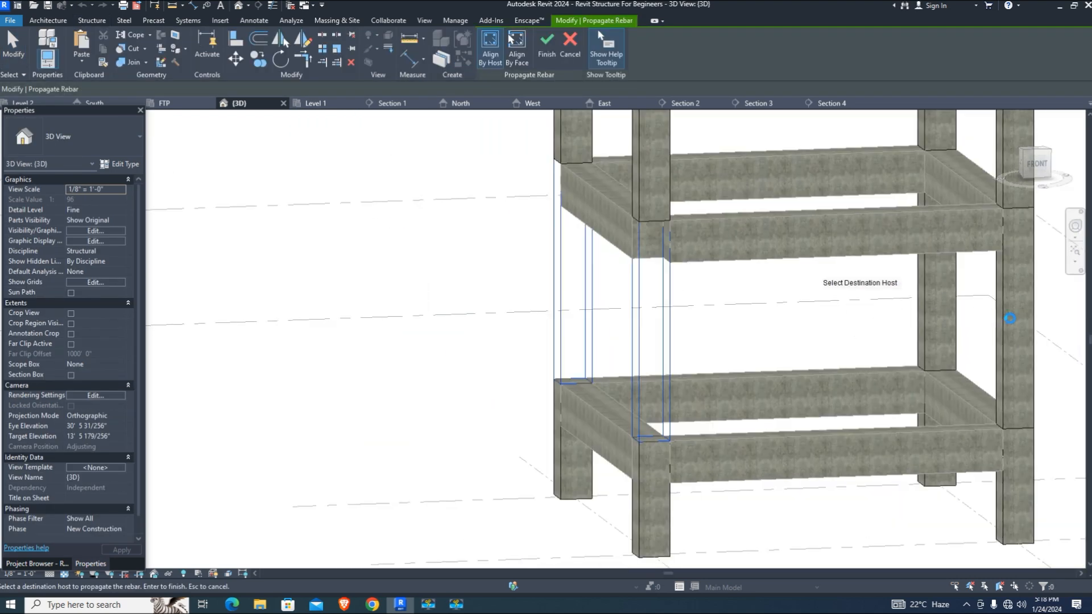
{"action": "left_click", "coordinate": [1028, 284]}
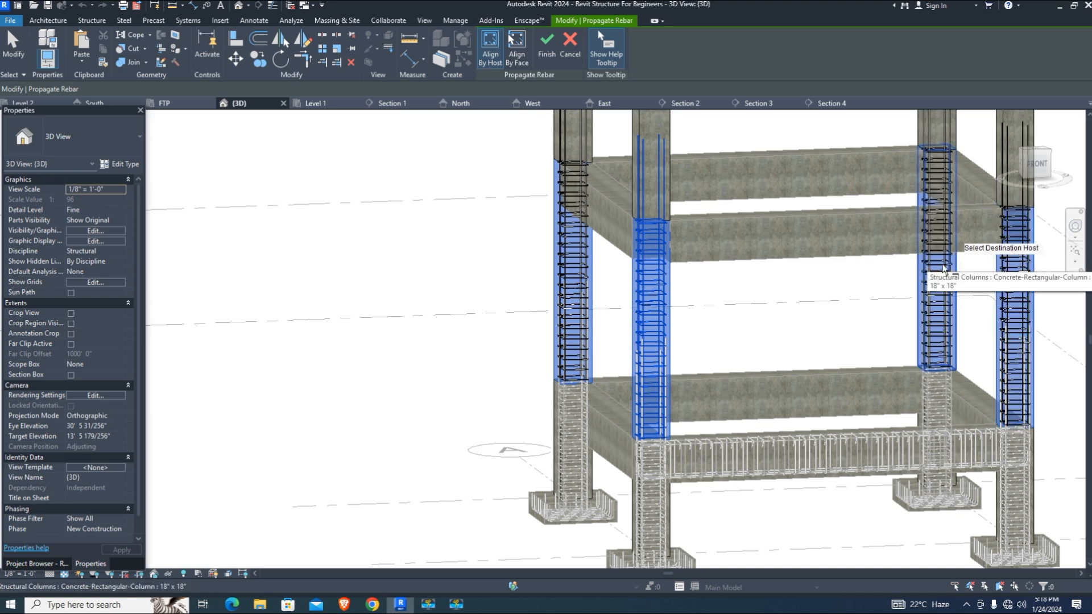
{"action": "scroll", "coordinate": [718, 330], "scroll_direction": "down", "scroll_amount": 2}
{"action": "scroll", "coordinate": [694, 190], "scroll_direction": "up", "scroll_amount": 2}
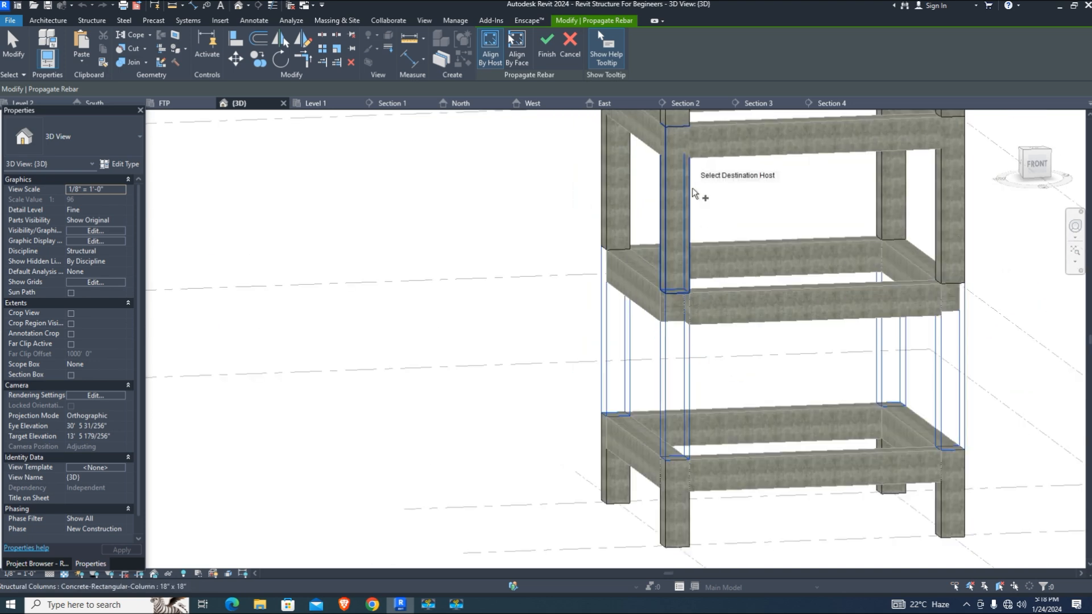
{"action": "left_click", "coordinate": [689, 187]}
{"action": "left_click", "coordinate": [630, 166]}
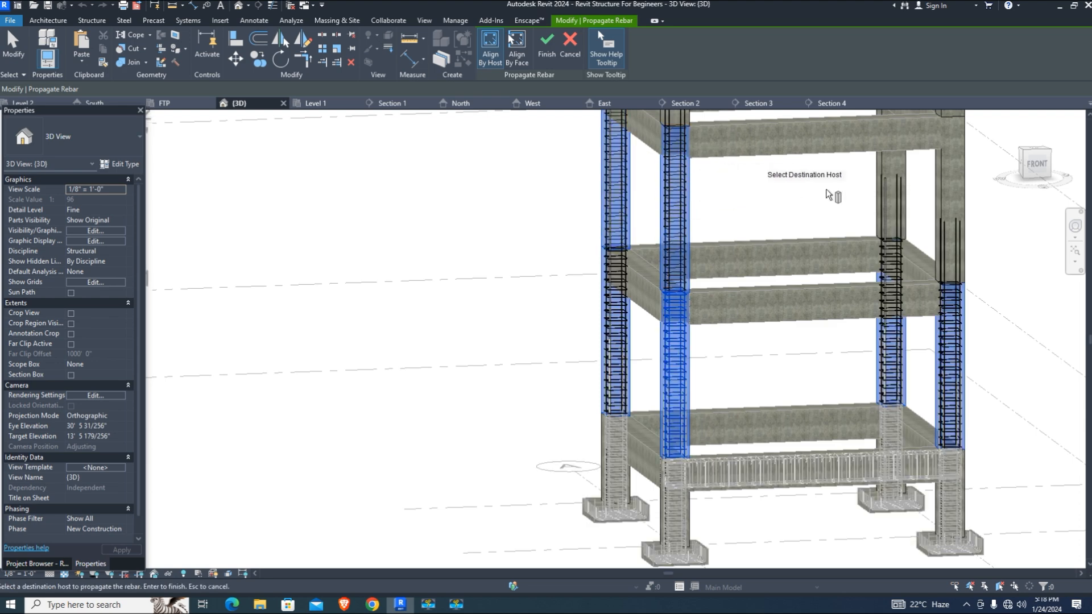
{"action": "left_click", "coordinate": [907, 168]}
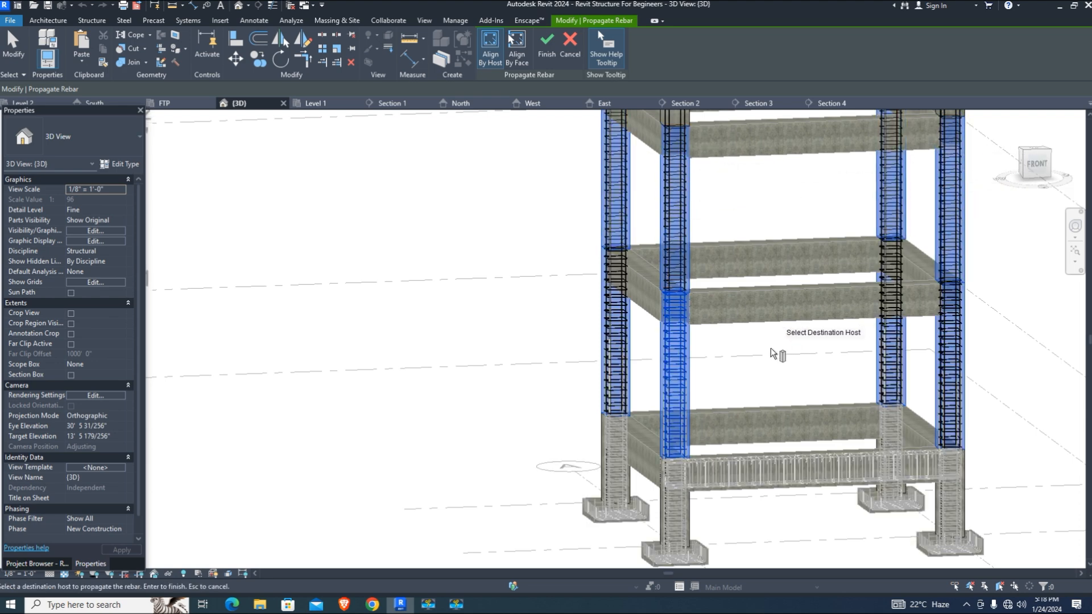
{"action": "scroll", "coordinate": [759, 357], "scroll_direction": "down", "scroll_amount": 2}
{"action": "scroll", "coordinate": [949, 307], "scroll_direction": "up", "scroll_amount": 1}
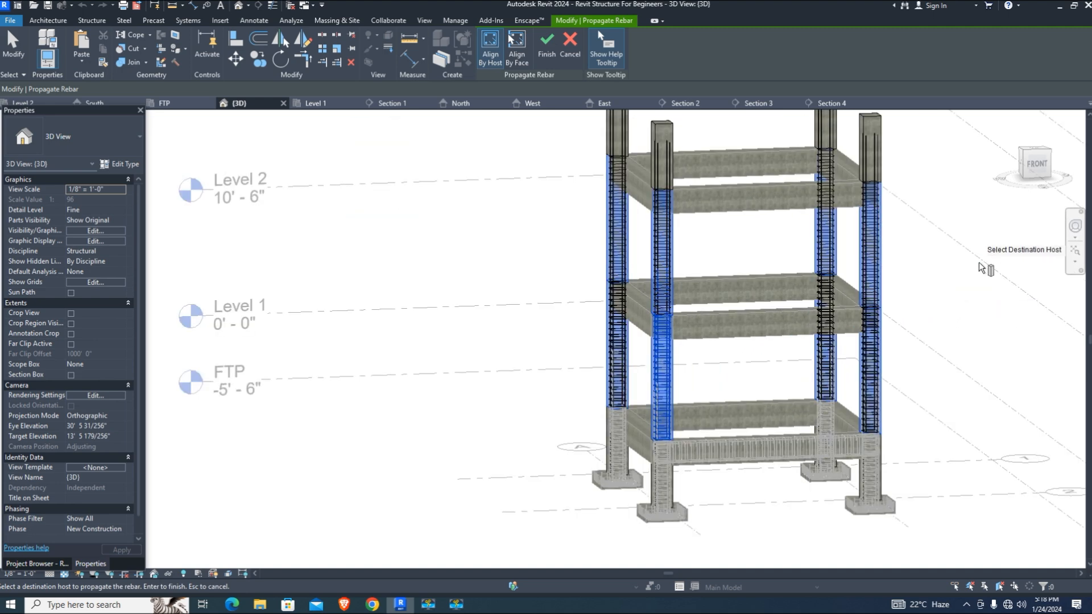
{"action": "scroll", "coordinate": [738, 519], "scroll_direction": "up", "scroll_amount": 1}
{"action": "left_click", "coordinate": [545, 50]}
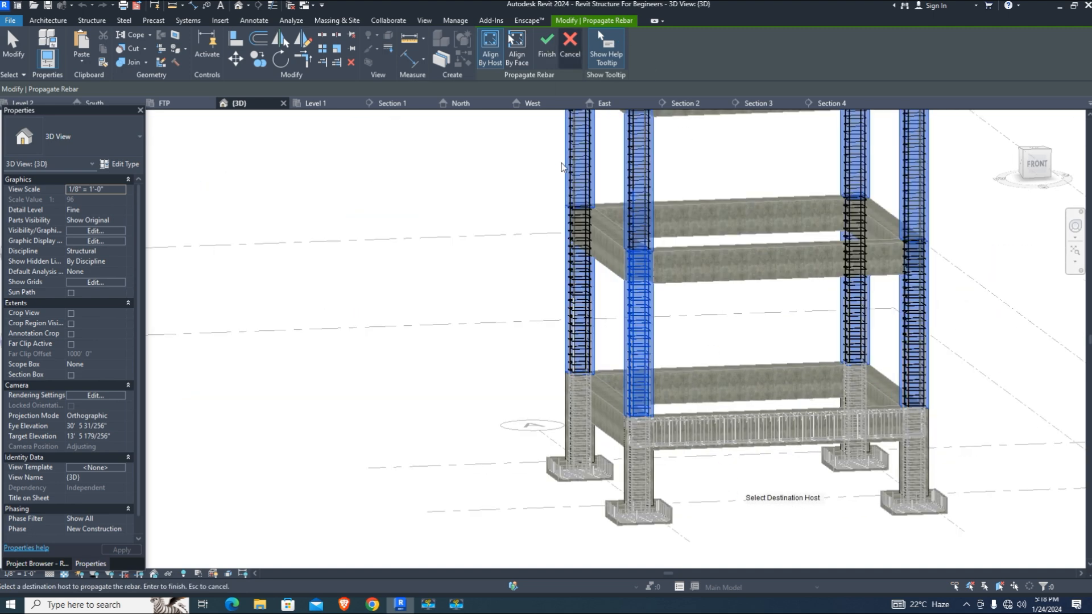
{"action": "scroll", "coordinate": [806, 427], "scroll_direction": "up", "scroll_amount": 1}
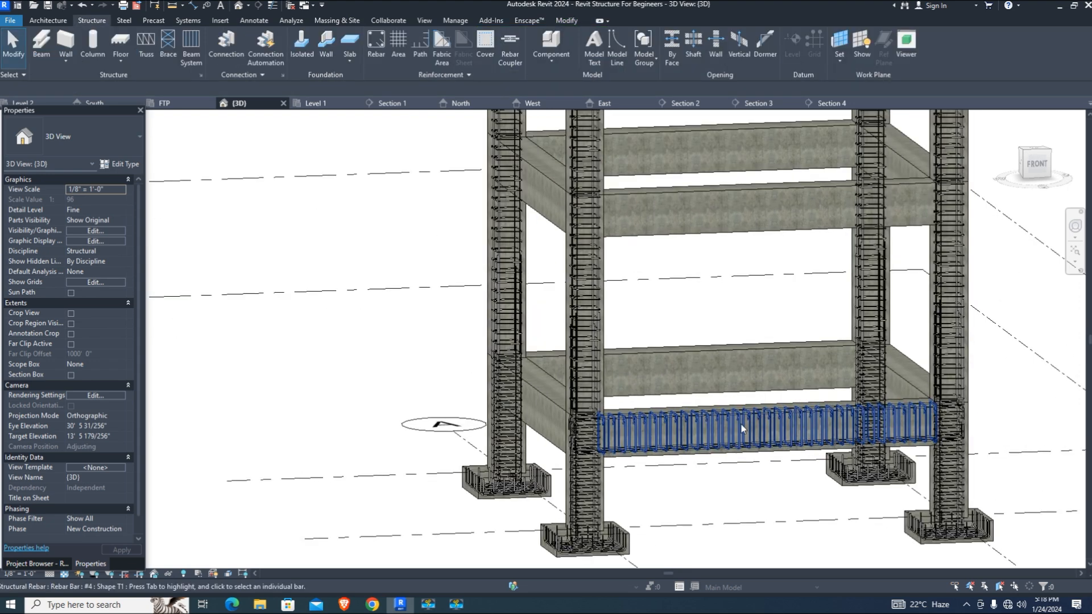
Propagate the lower beam's rebar cage into the upper, side and upper-right beams
{"action": "left_click", "coordinate": [756, 455]}
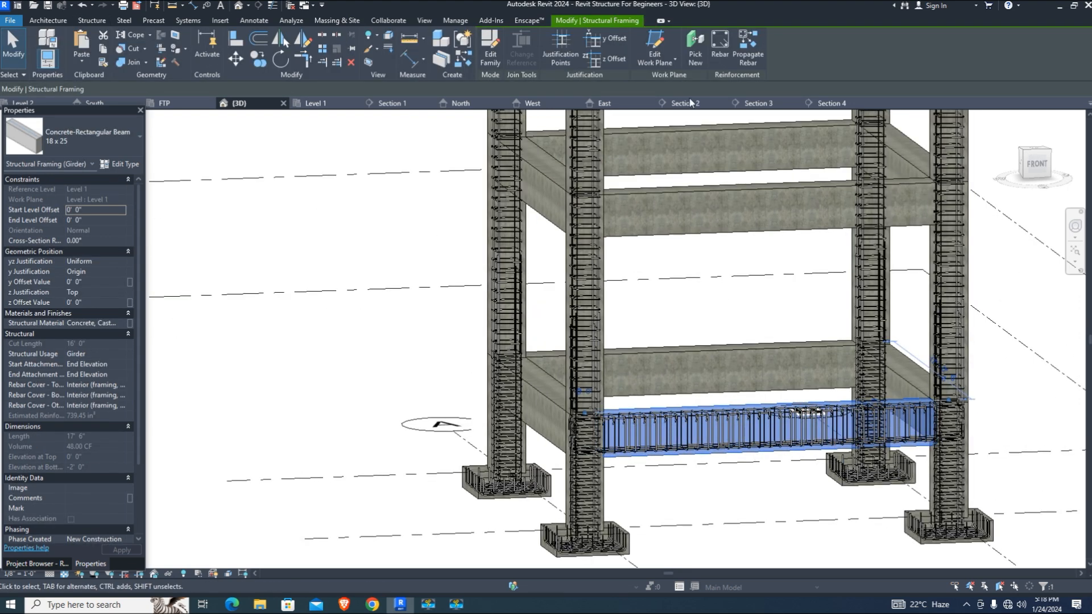
{"action": "left_click", "coordinate": [749, 54]}
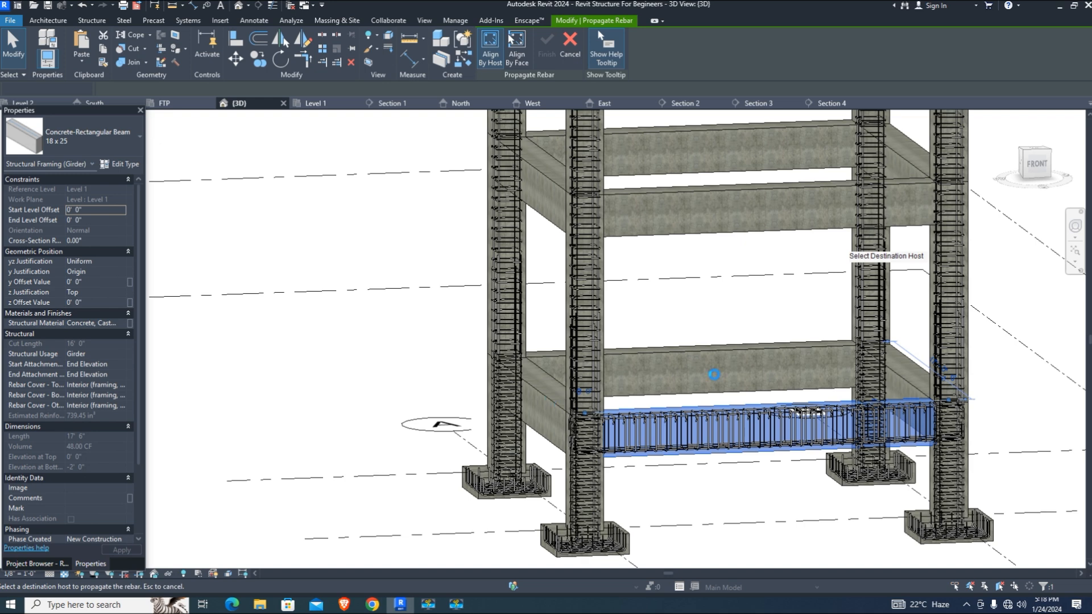
{"action": "left_click", "coordinate": [707, 353]}
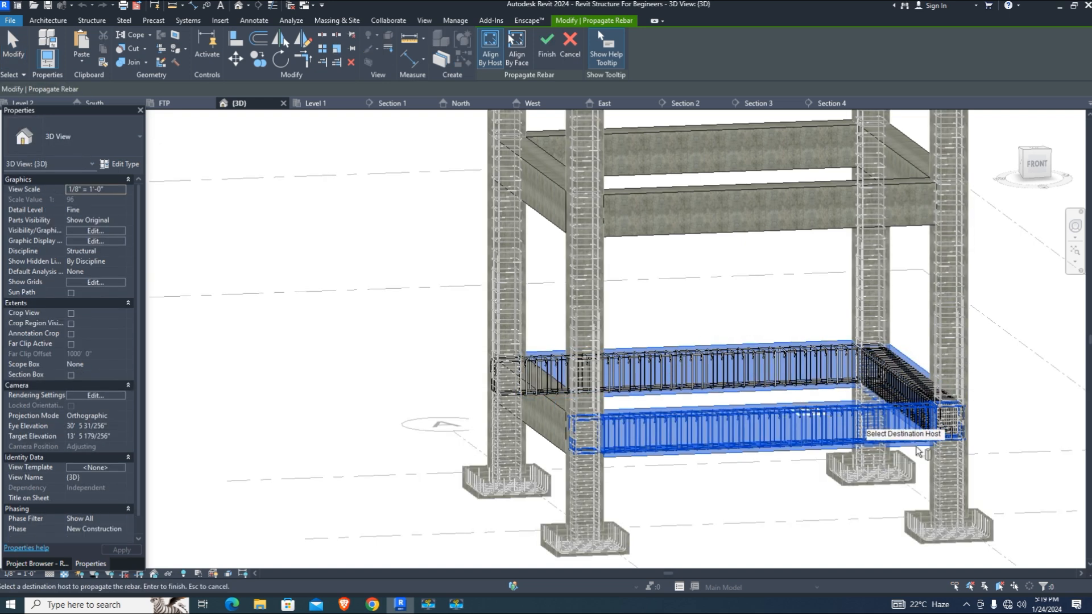
{"action": "scroll", "coordinate": [1023, 419], "scroll_direction": "up", "scroll_amount": 2}
{"action": "scroll", "coordinate": [923, 396], "scroll_direction": "down", "scroll_amount": 3}
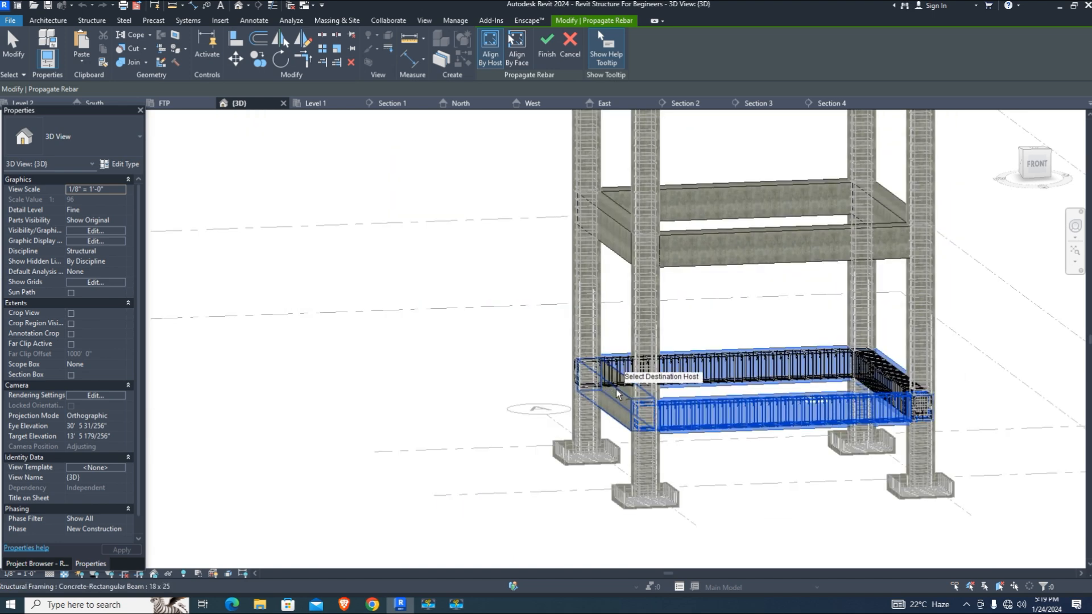
{"action": "left_click", "coordinate": [616, 389]}
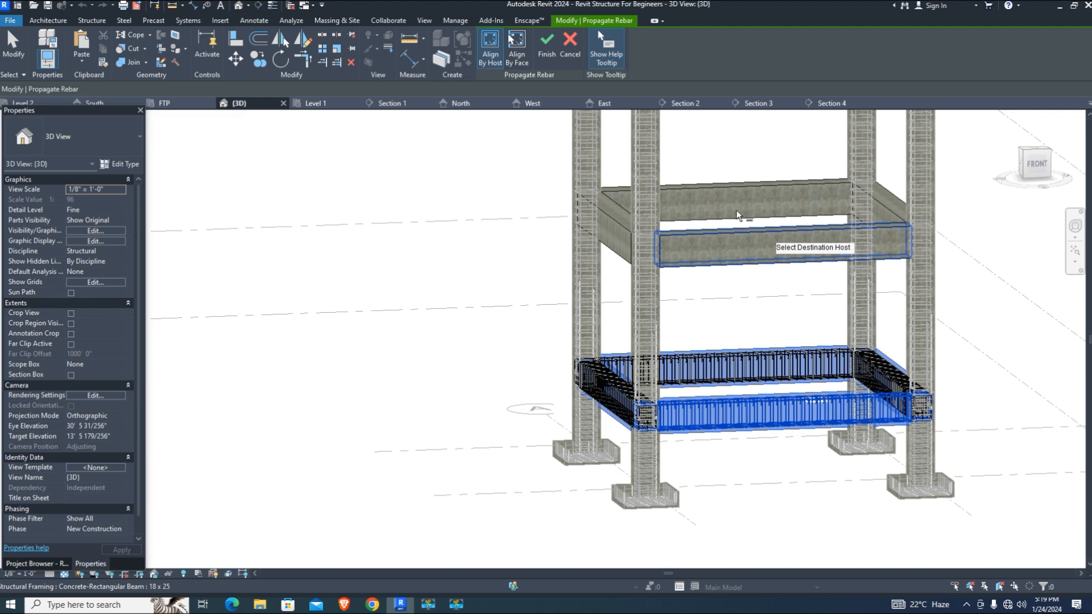
{"action": "left_click", "coordinate": [728, 192]}
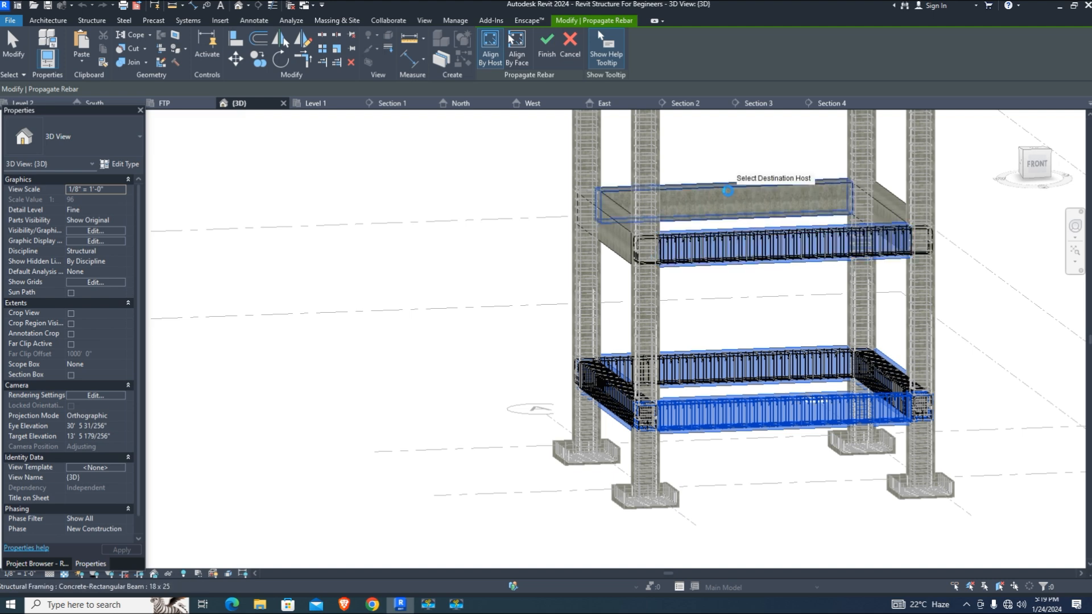
{"action": "left_click", "coordinate": [891, 214]}
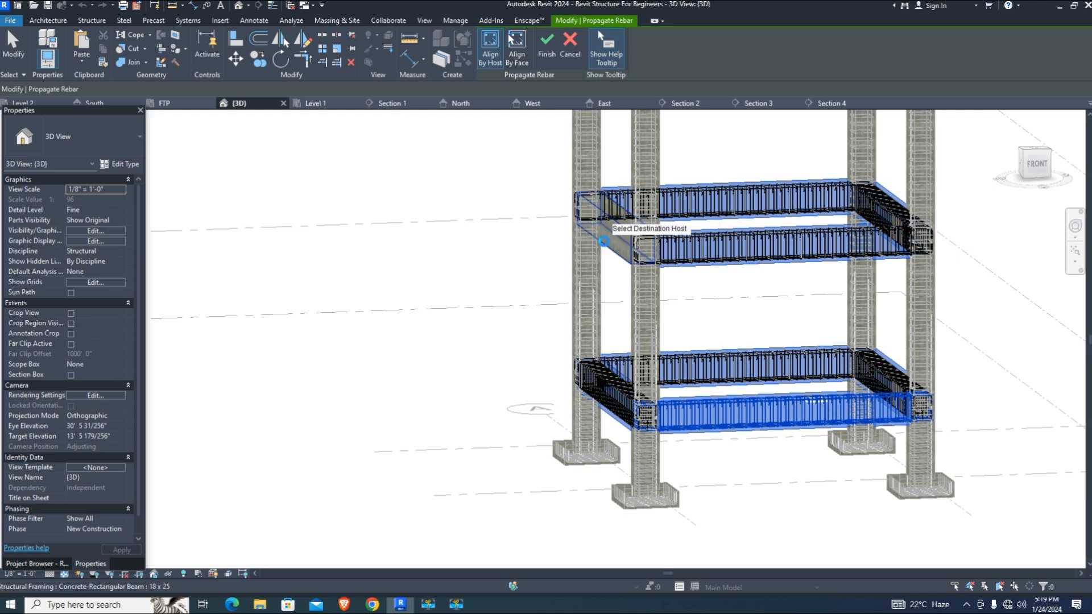
Propagate the cage into the remaining upper, top and short left and right beams, then finish
{"action": "scroll", "coordinate": [625, 239], "scroll_direction": "down", "scroll_amount": 4}
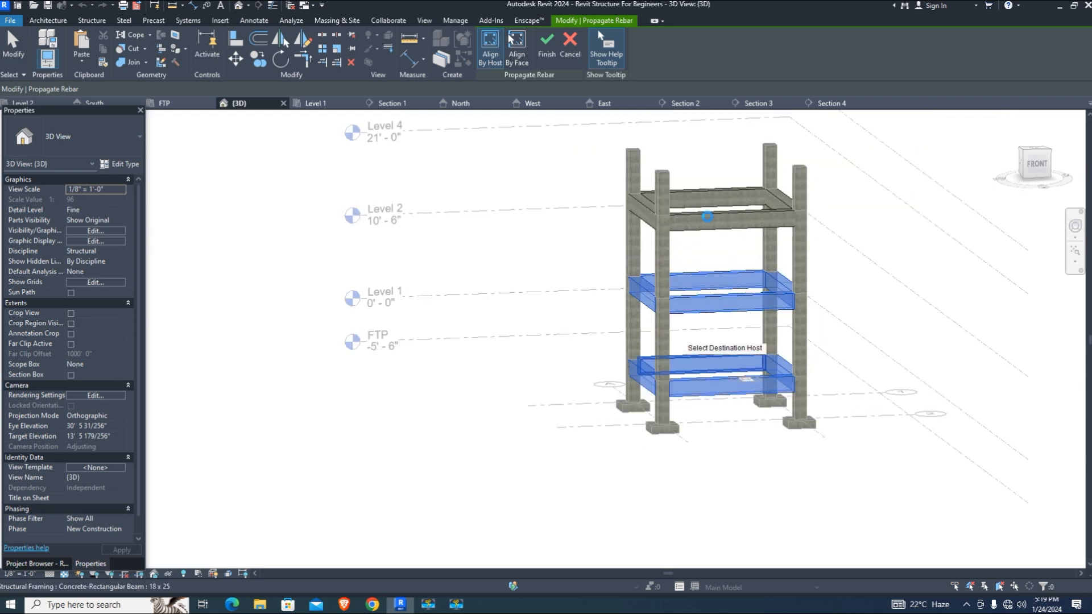
{"action": "scroll", "coordinate": [707, 216], "scroll_direction": "up", "scroll_amount": 3}
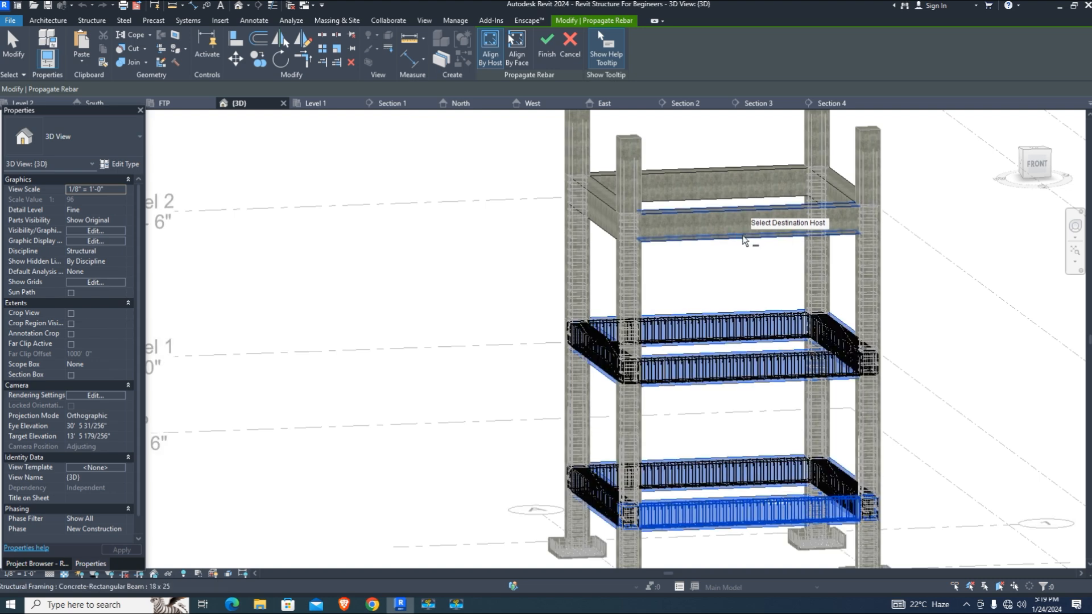
{"action": "left_click", "coordinate": [742, 234]}
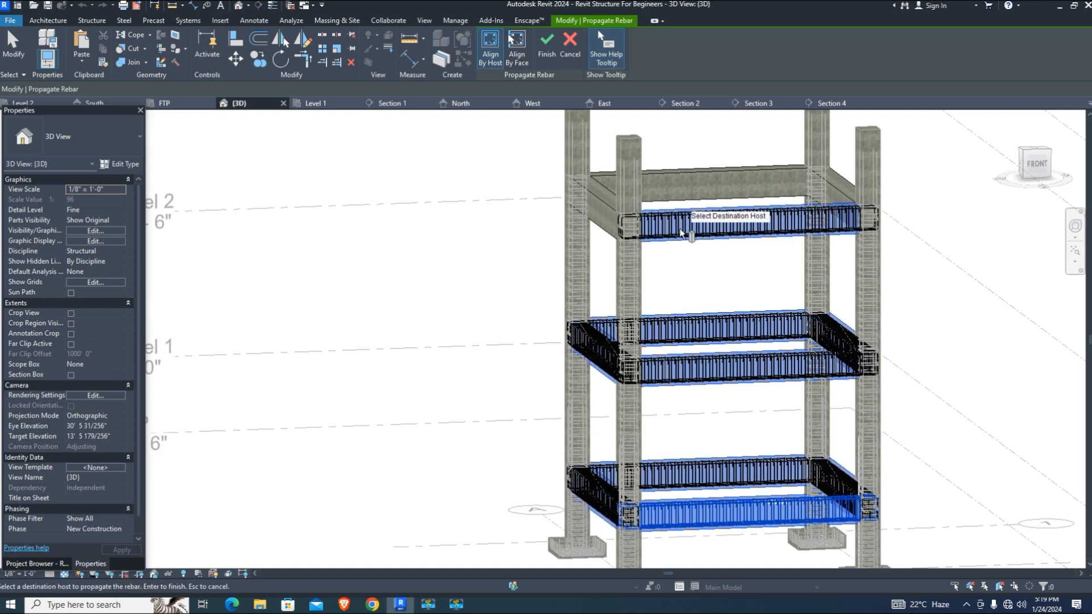
{"action": "left_click", "coordinate": [683, 176]}
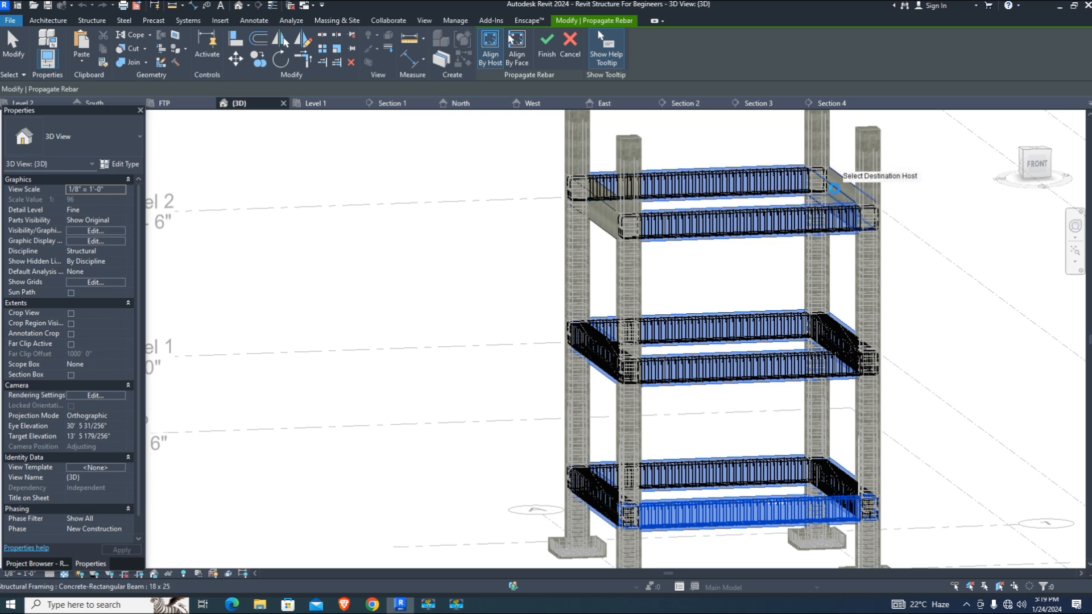
{"action": "left_click", "coordinate": [833, 187]}
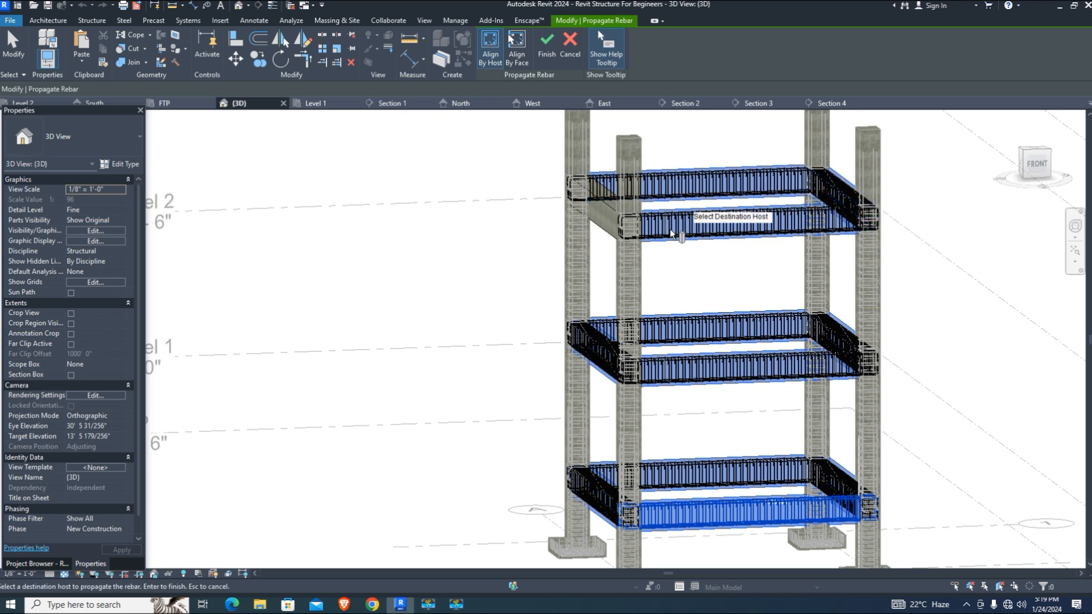
{"action": "left_click", "coordinate": [594, 217]}
{"action": "scroll", "coordinate": [698, 265], "scroll_direction": "down", "scroll_amount": 2}
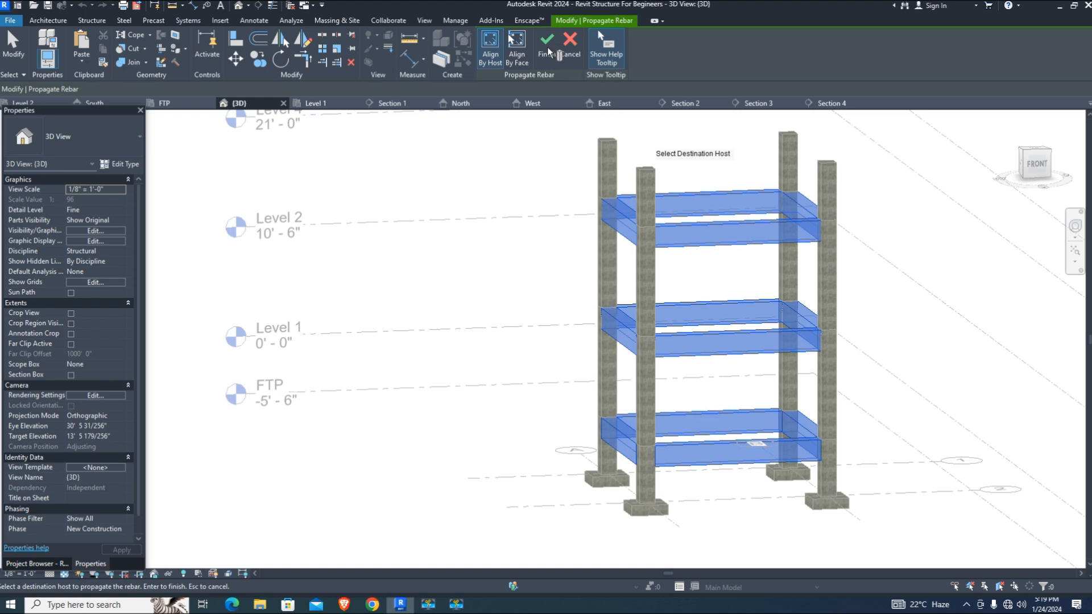
{"action": "left_click", "coordinate": [547, 49]}
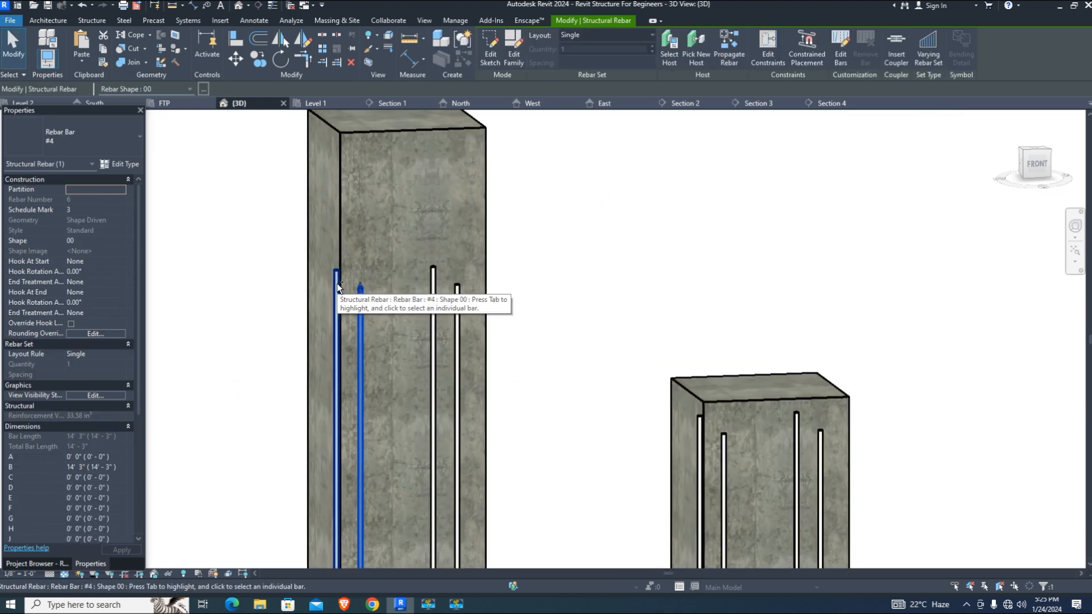
Extend the first selected upper-column vertical bars with a 5' top-end offset
{"action": "left_click", "coordinate": [336, 283], "text": "ctrl"}
{"action": "left_click", "coordinate": [433, 289], "text": "ctrl"}
{"action": "left_click", "coordinate": [457, 310], "text": "ctrl"}
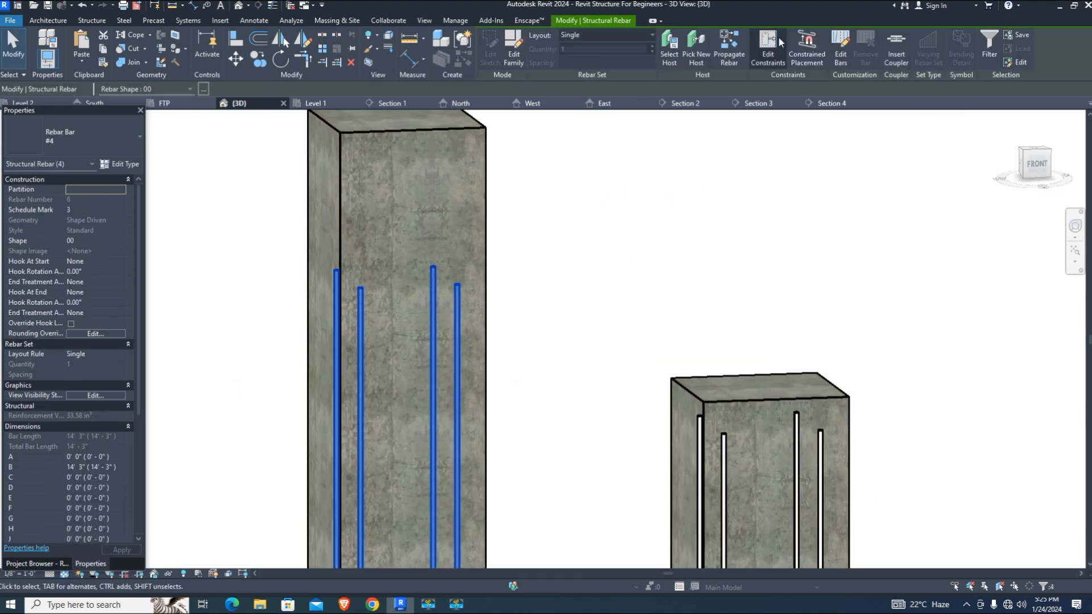
{"action": "left_click", "coordinate": [841, 49]}
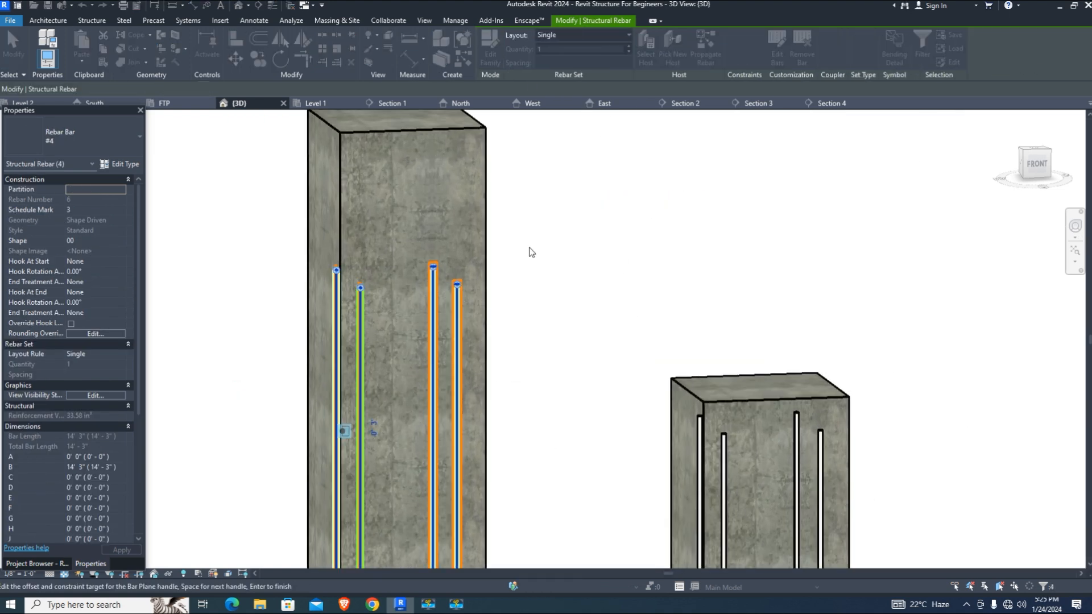
{"action": "left_click", "coordinate": [434, 276]}
{"action": "left_click", "coordinate": [433, 255]}
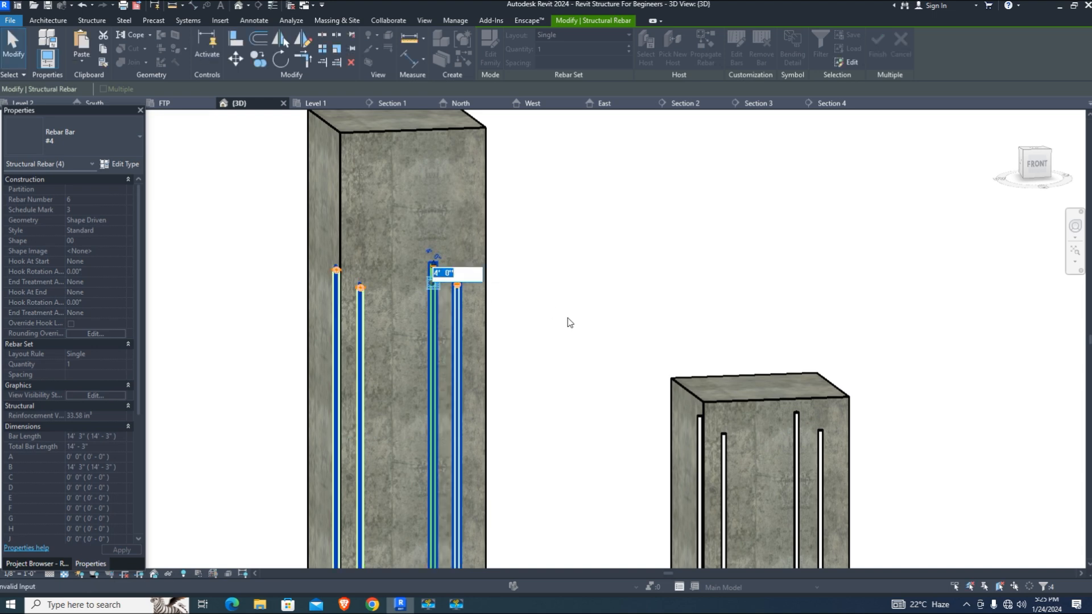
{"action": "type", "text": "5'"}
{"action": "key", "text": "Return"}
{"action": "scroll", "coordinate": [548, 307], "scroll_direction": "down", "scroll_amount": 4}
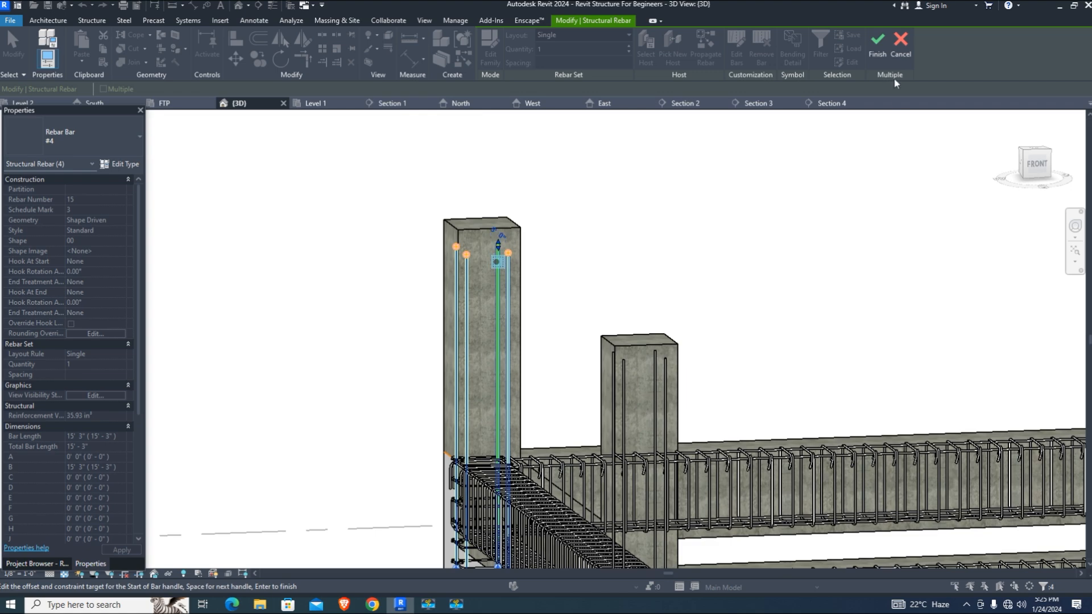
{"action": "left_click", "coordinate": [877, 44]}
Apply the same 5' top-end offset to the left and right upper columns' remaining bars
{"action": "scroll", "coordinate": [405, 273], "scroll_direction": "down", "scroll_amount": 3}
{"action": "scroll", "coordinate": [910, 334], "scroll_direction": "up", "scroll_amount": 5}
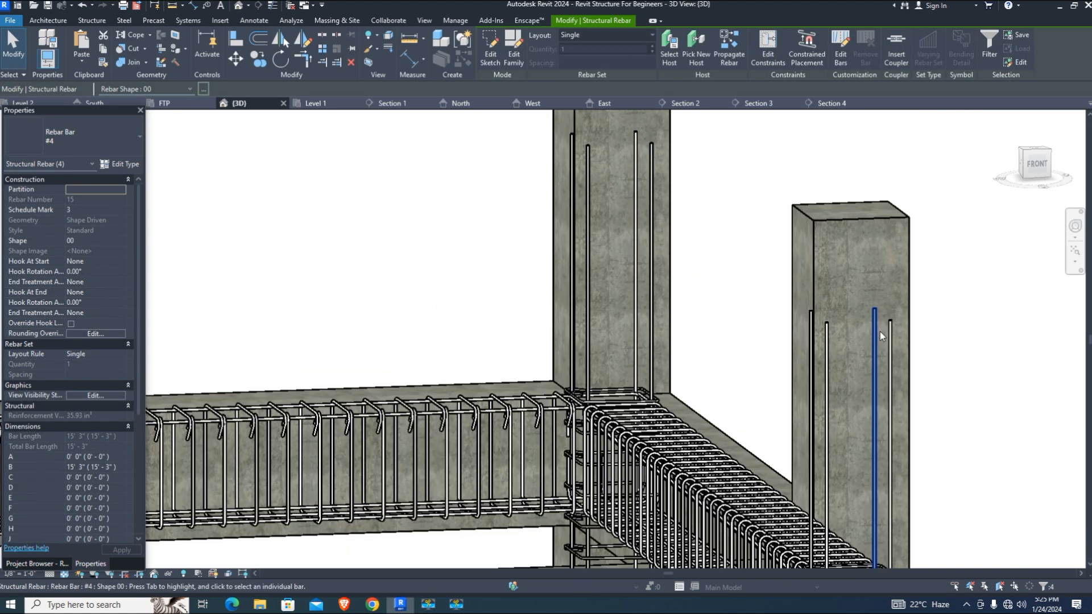
{"action": "left_click", "coordinate": [875, 328], "text": "ctrl"}
{"action": "left_click", "coordinate": [827, 339], "text": "ctrl"}
{"action": "left_click", "coordinate": [811, 330], "text": "ctrl"}
{"action": "left_click", "coordinate": [890, 348], "text": "ctrl"}
{"action": "left_click", "coordinate": [571, 227], "text": "ctrl"}
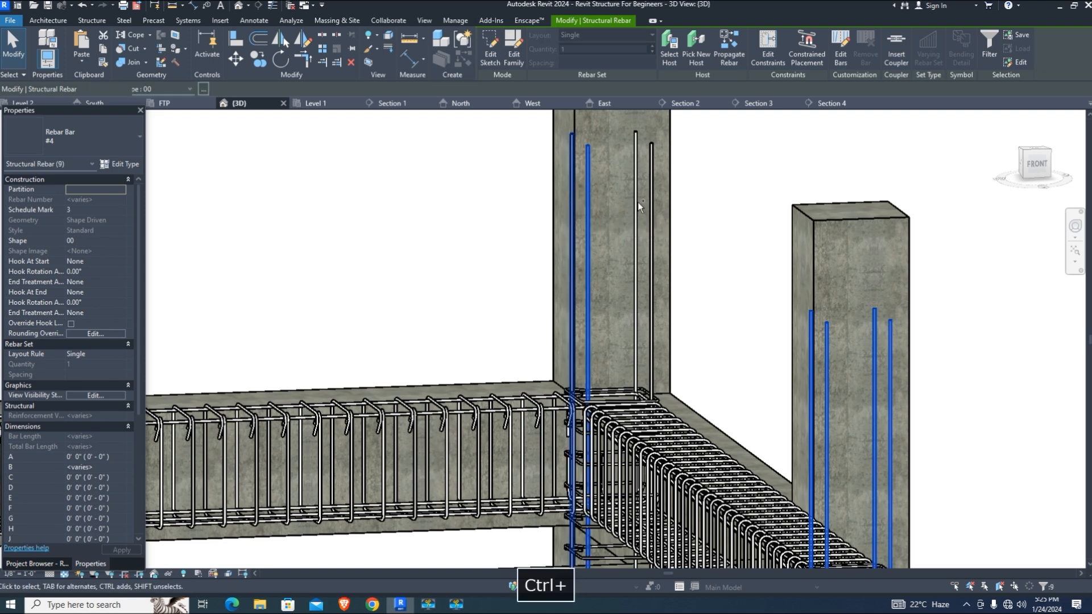
{"action": "left_click", "coordinate": [652, 204], "text": "ctrl"}
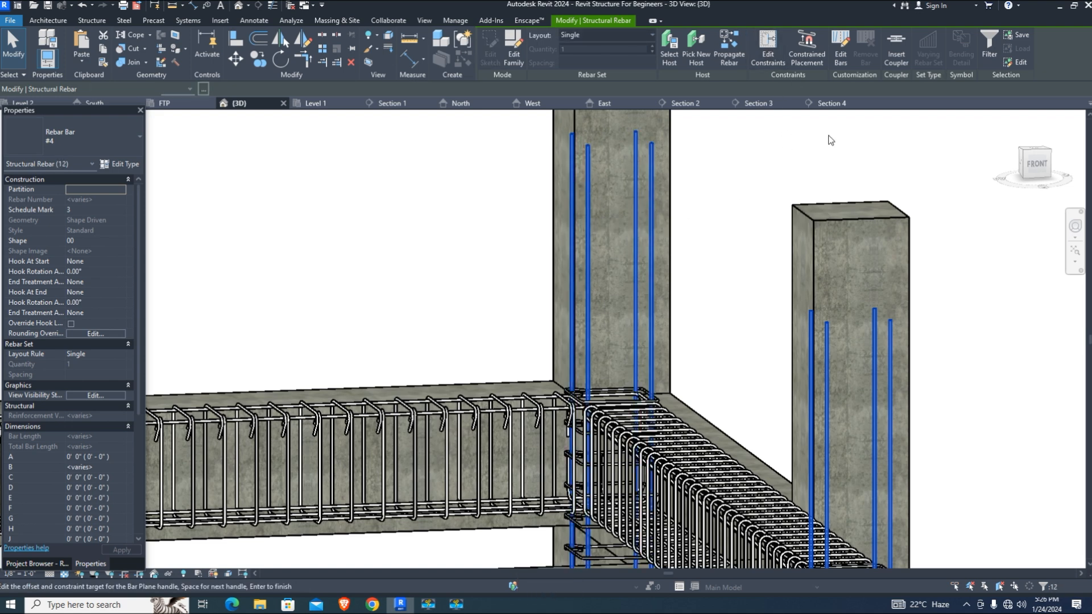
{"action": "left_click", "coordinate": [875, 301]}
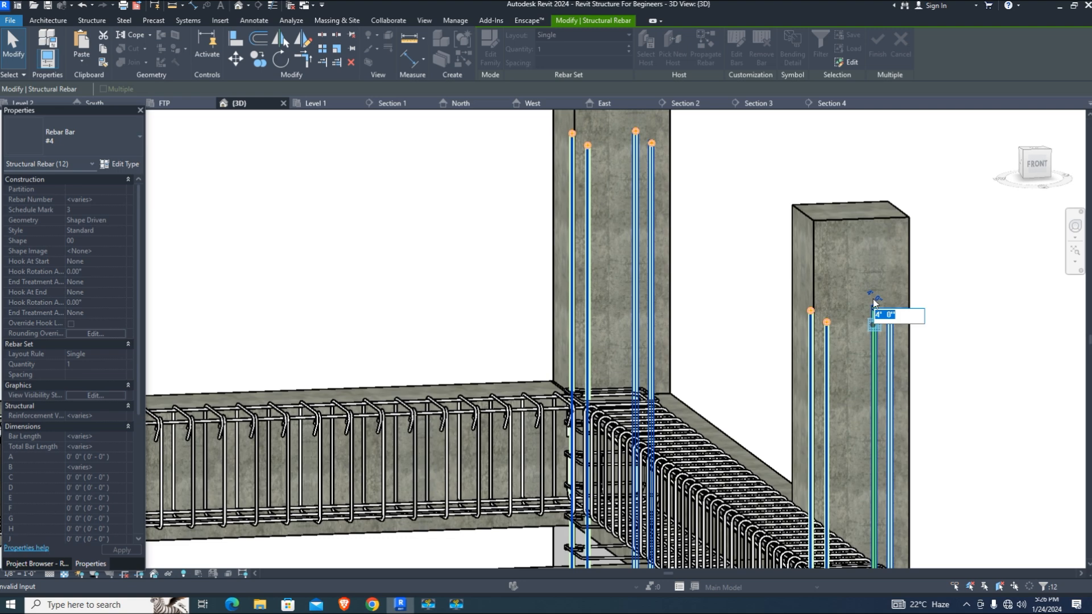
{"action": "key", "text": "Return"}
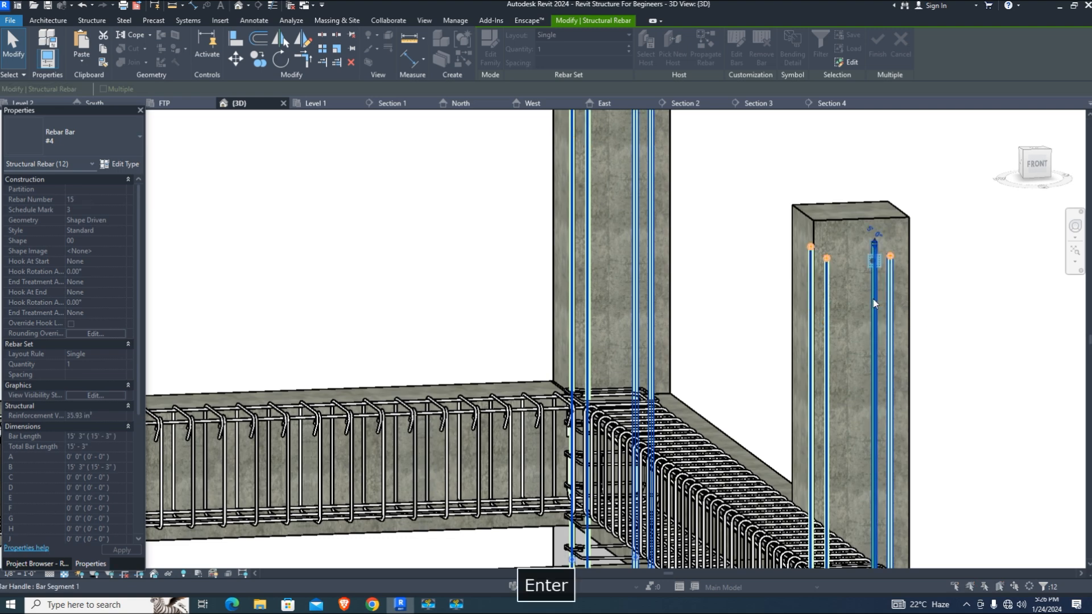
{"action": "scroll", "coordinate": [753, 278], "scroll_direction": "down", "scroll_amount": 5}
{"action": "scroll", "coordinate": [950, 339], "scroll_direction": "down", "scroll_amount": 3}
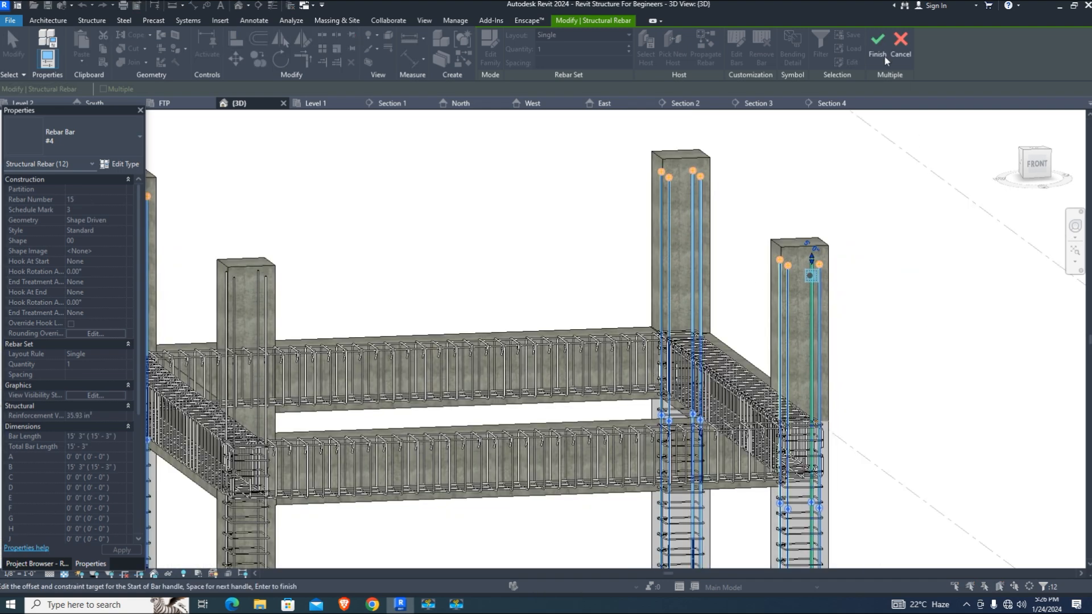
{"action": "key", "text": "Return"}
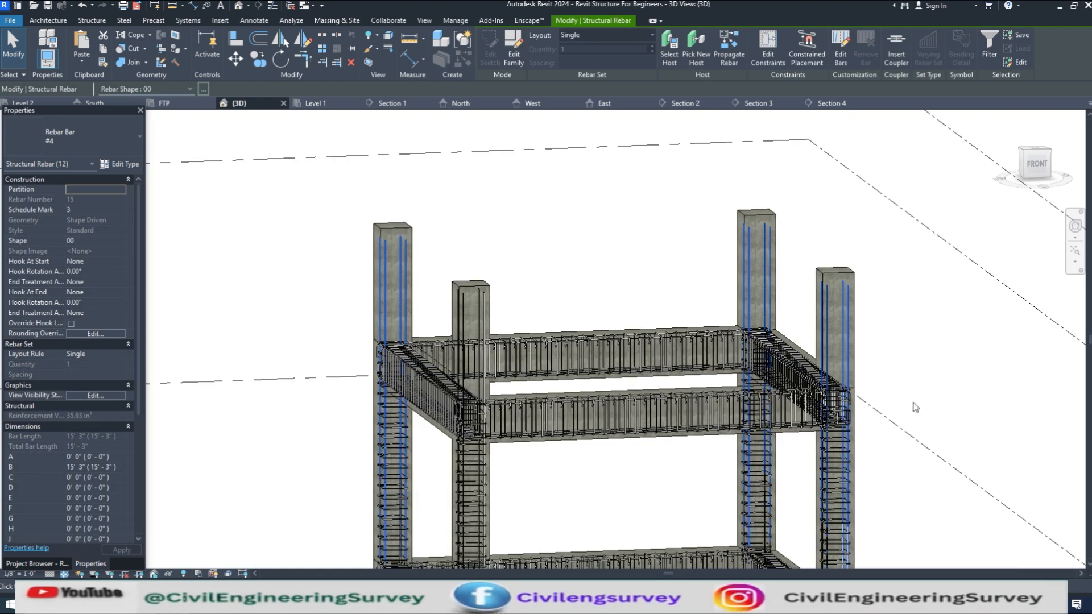
{"action": "scroll", "coordinate": [912, 402], "scroll_direction": "up", "scroll_amount": 2}
{"action": "scroll", "coordinate": [552, 387], "scroll_direction": "up", "scroll_amount": 1}
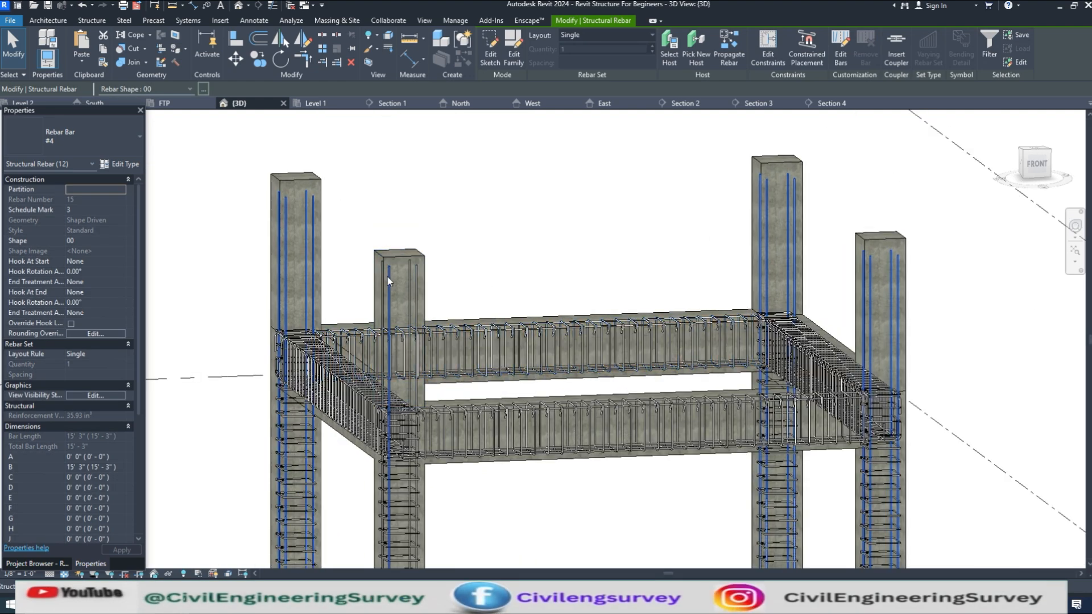
{"action": "scroll", "coordinate": [597, 335], "scroll_direction": "down", "scroll_amount": 5}
{"action": "scroll", "coordinate": [689, 359], "scroll_direction": "up", "scroll_amount": 5}
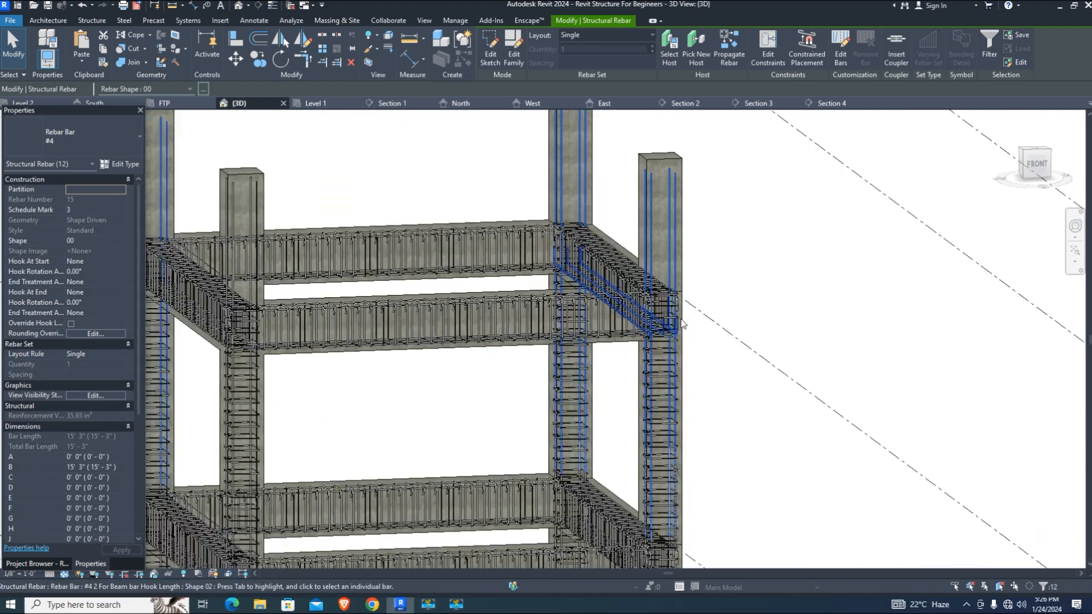
{"action": "scroll", "coordinate": [658, 340], "scroll_direction": "down", "scroll_amount": 2}
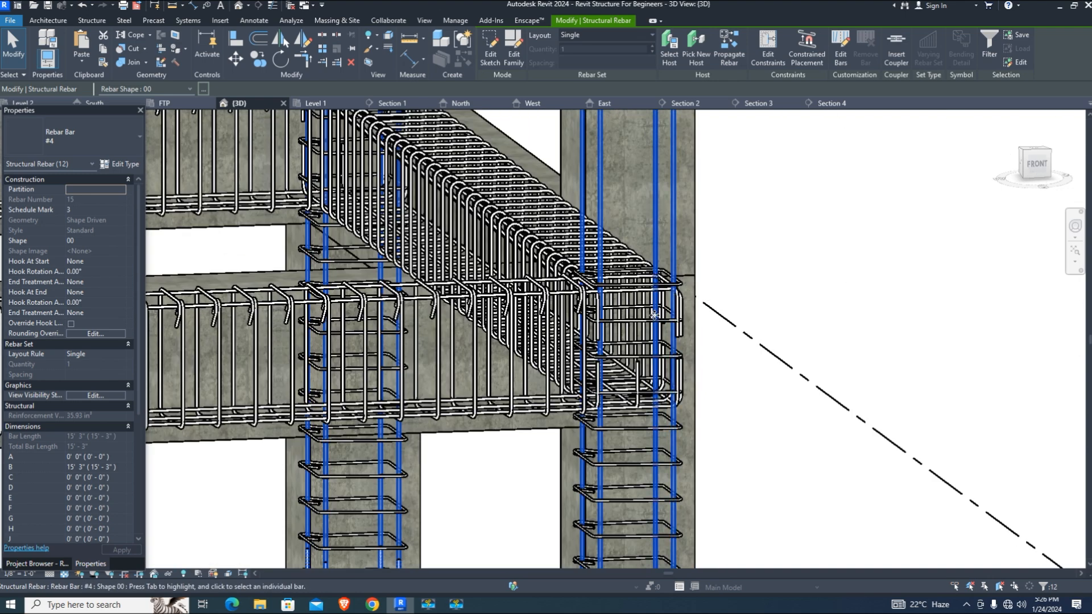
{"action": "scroll", "coordinate": [648, 307], "scroll_direction": "down", "scroll_amount": 1}
{"action": "scroll", "coordinate": [648, 307], "scroll_direction": "down", "scroll_amount": 1}
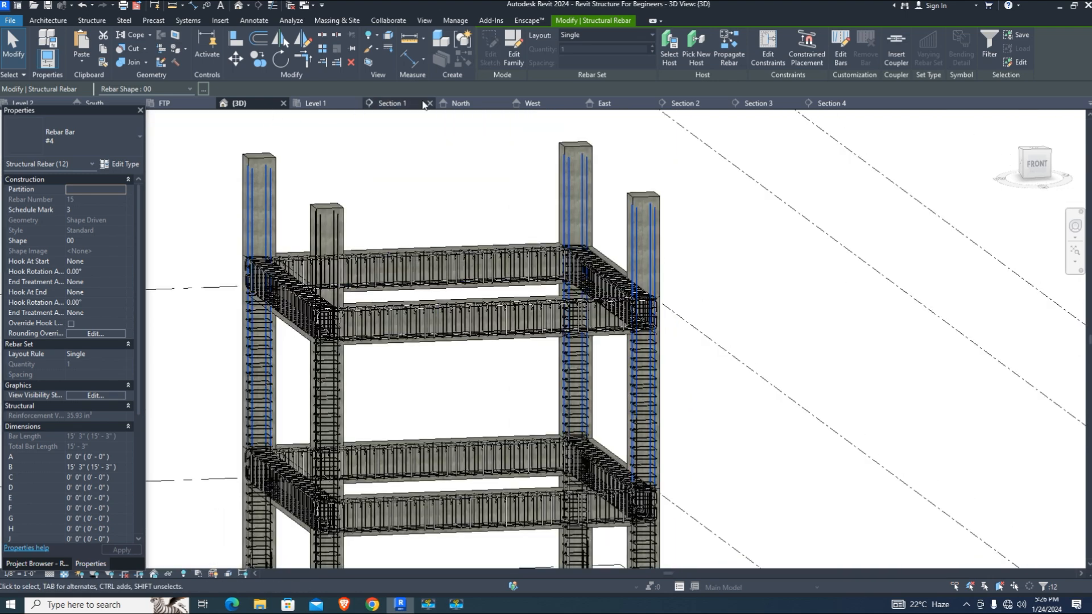
{"action": "scroll", "coordinate": [540, 444], "scroll_direction": "down", "scroll_amount": 6}
{"action": "scroll", "coordinate": [540, 261], "scroll_direction": "up", "scroll_amount": 4}
{"action": "scroll", "coordinate": [485, 305], "scroll_direction": "up", "scroll_amount": 1}
{"action": "scroll", "coordinate": [514, 309], "scroll_direction": "up", "scroll_amount": 1}
{"action": "scroll", "coordinate": [514, 309], "scroll_direction": "up", "scroll_amount": 1}
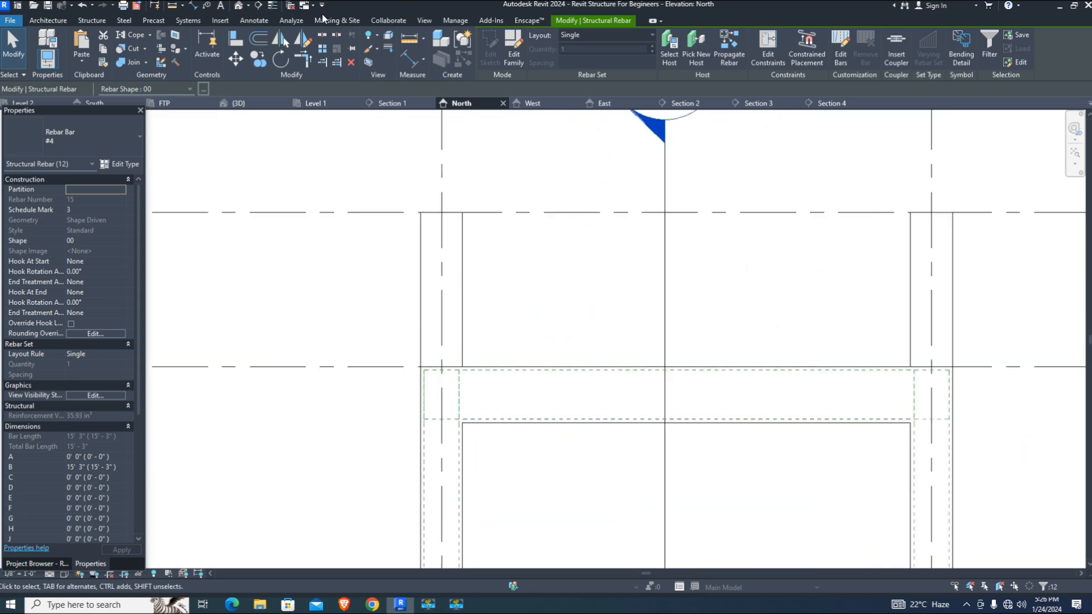
Draw a new section, rotate it 90° to horizontal, and move it across the upper column
{"action": "left_click", "coordinate": [257, 6]}
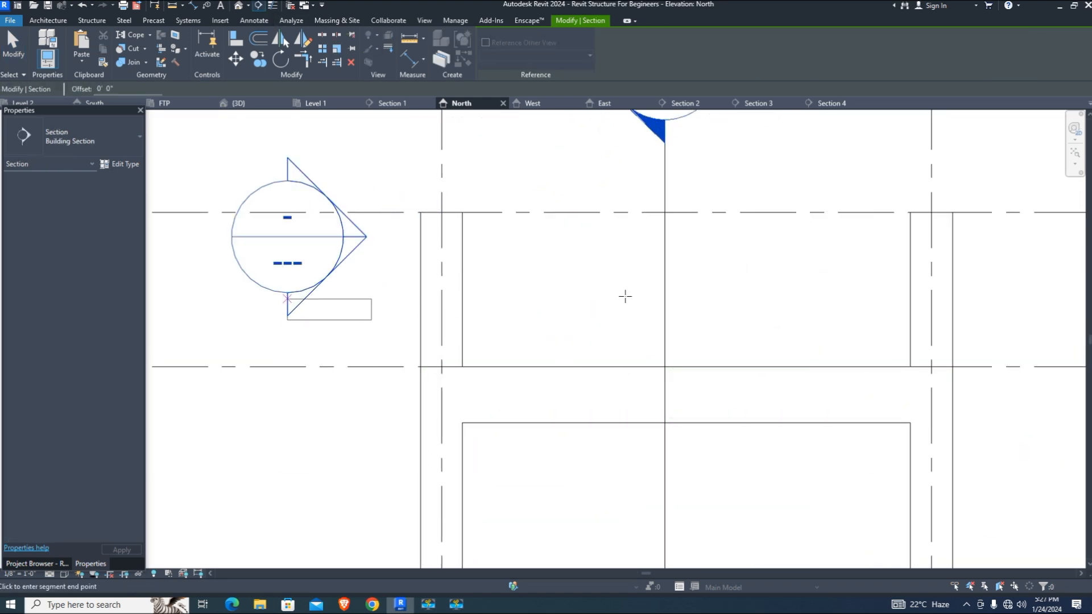
{"action": "left_click", "coordinate": [287, 484]}
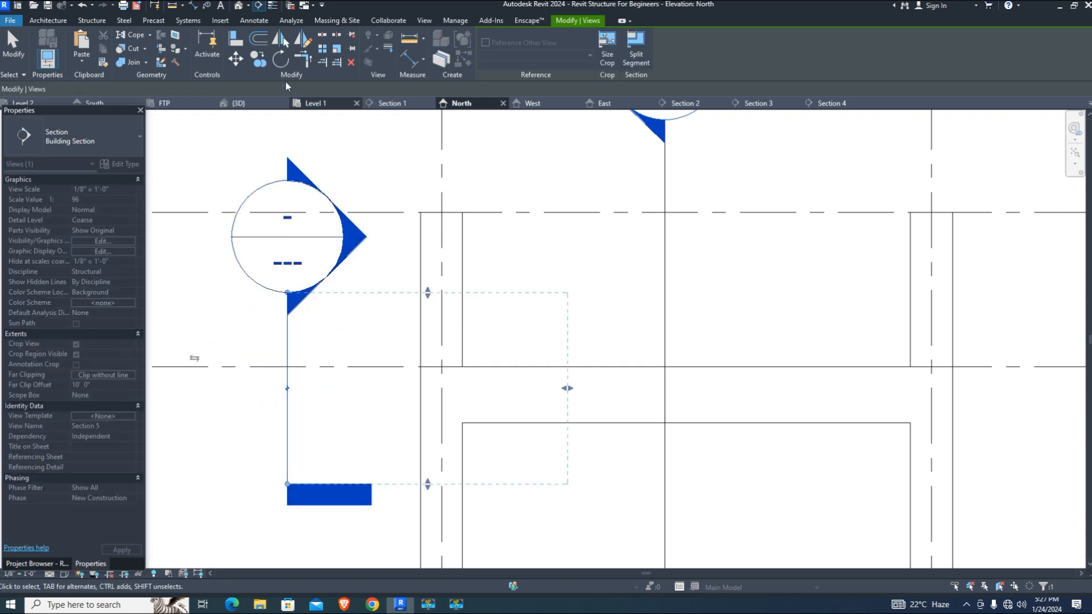
{"action": "left_click", "coordinate": [280, 59]}
{"action": "left_click", "coordinate": [280, 522]}
{"action": "left_click", "coordinate": [592, 385]}
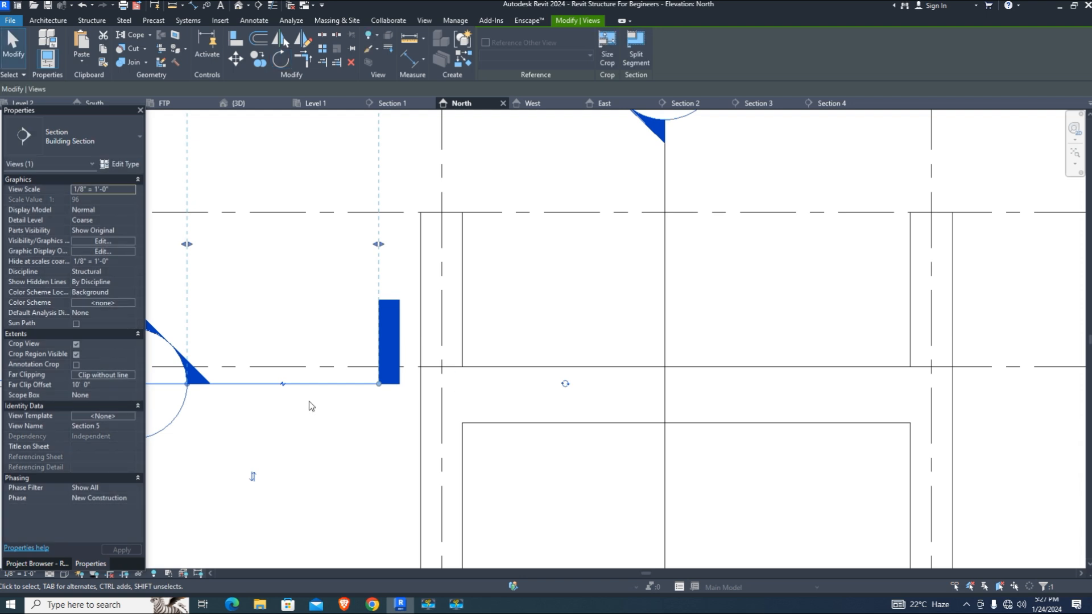
{"action": "left_click", "coordinate": [237, 59]}
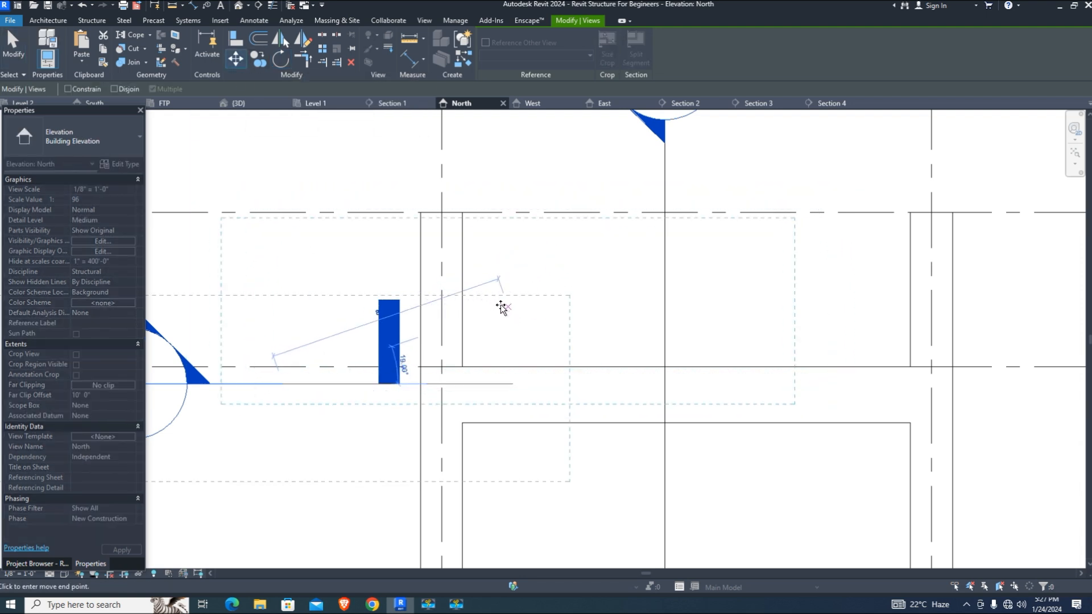
{"action": "left_click", "coordinate": [438, 287]}
{"action": "left_click", "coordinate": [13, 57]}
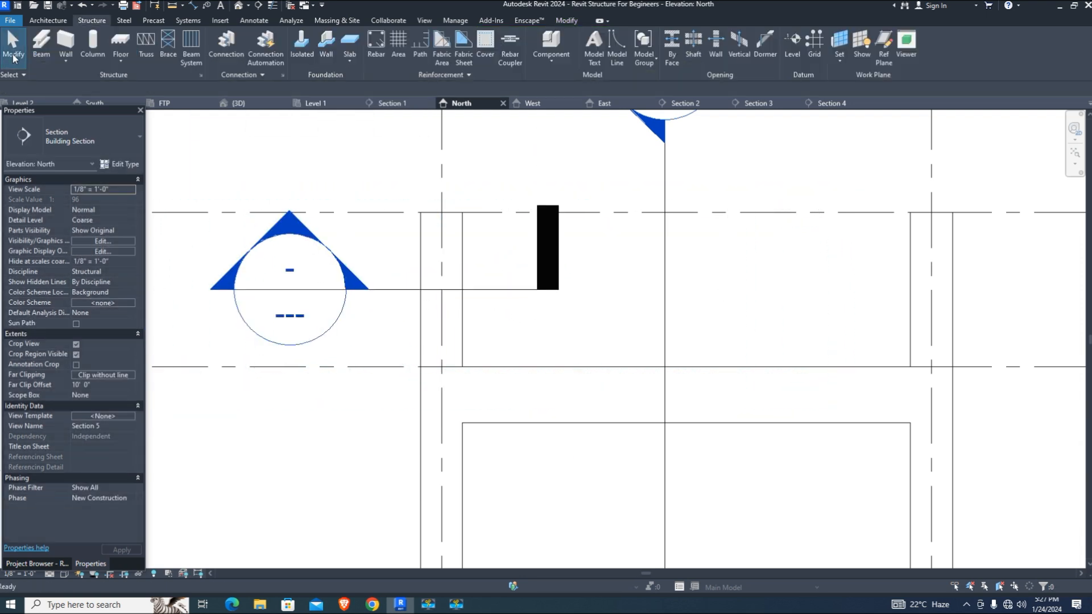
Open Section 5 and widen its crop region to the right to include grid A
{"action": "double_click", "coordinate": [290, 312]}
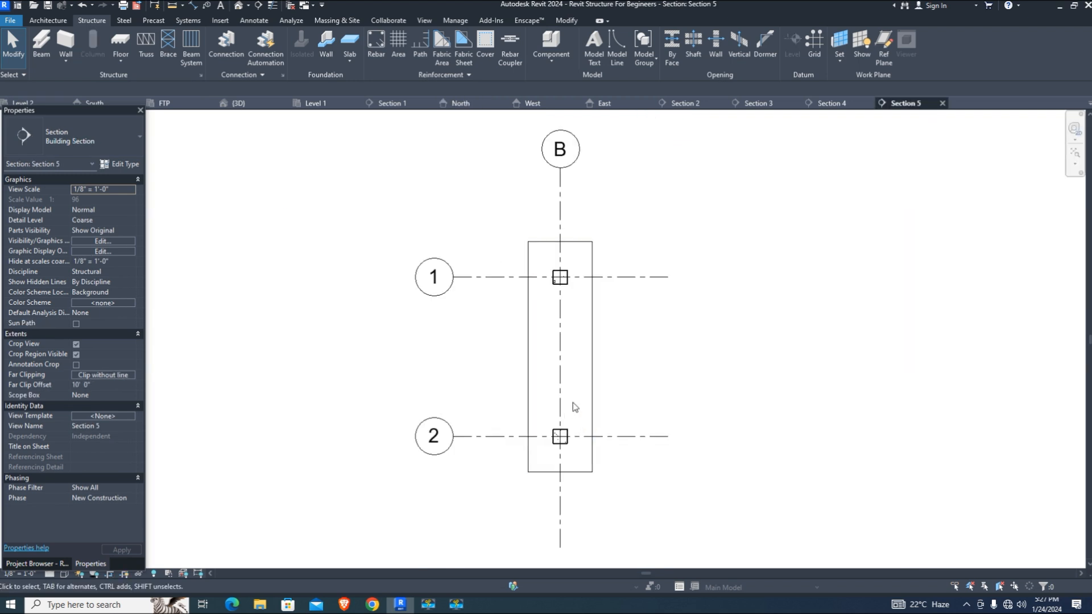
{"action": "left_click", "coordinate": [592, 317]}
{"action": "left_click_drag", "start_coordinate": [592, 357], "coordinate": [877, 368]}
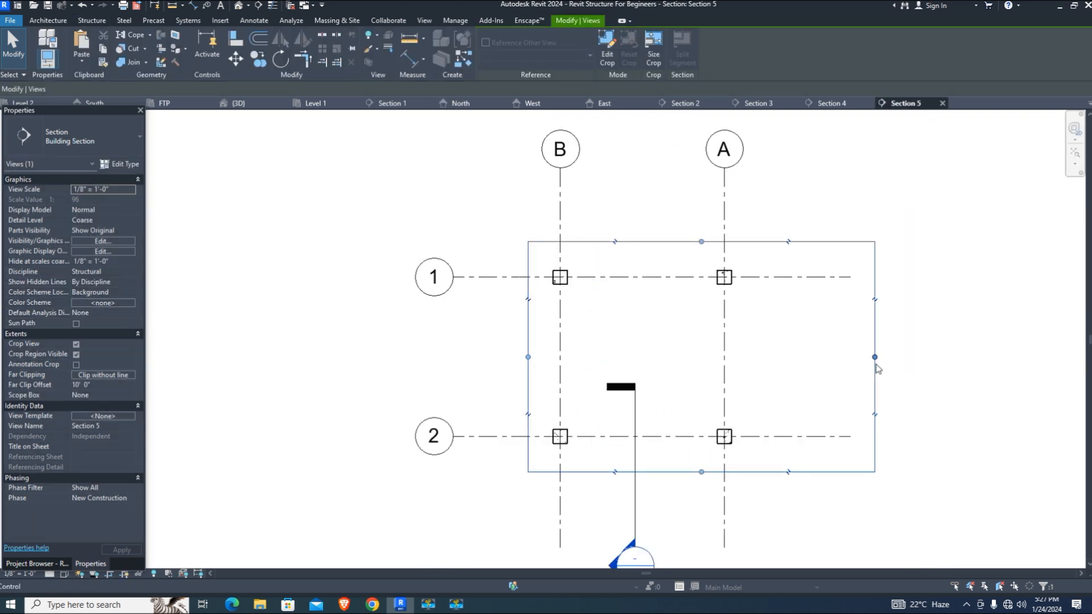
{"action": "scroll", "coordinate": [593, 410], "scroll_direction": "up", "scroll_amount": 2}
{"action": "scroll", "coordinate": [535, 177], "scroll_direction": "up", "scroll_amount": 5}
Place a #3 tie inside the column section, laid out by 6" maximum spacing
{"action": "left_click", "coordinate": [747, 254]}
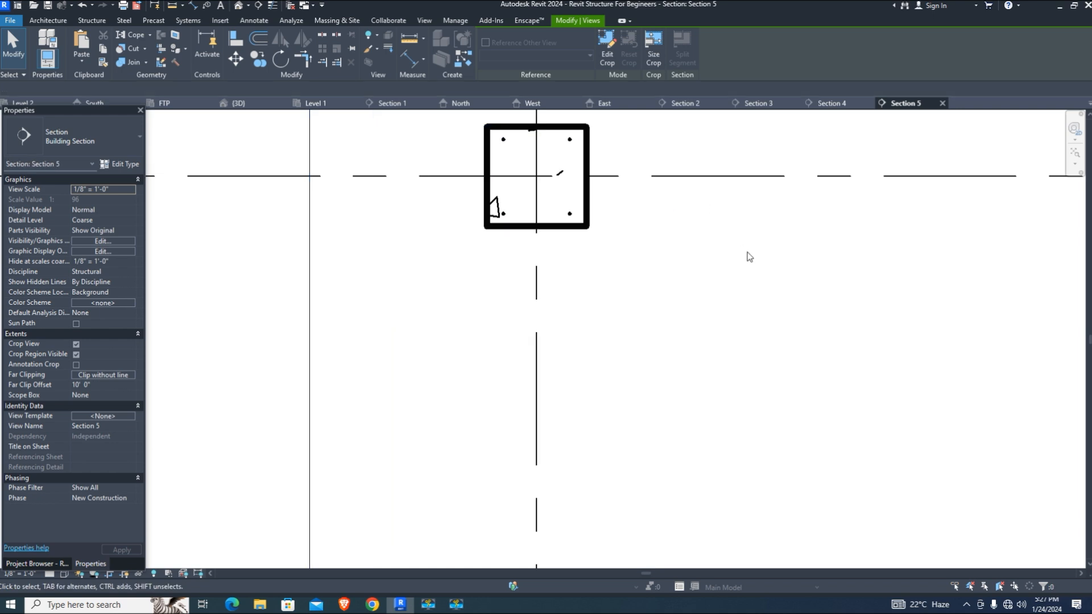
{"action": "scroll", "coordinate": [538, 171], "scroll_direction": "up", "scroll_amount": 2}
{"action": "left_click", "coordinate": [376, 46]}
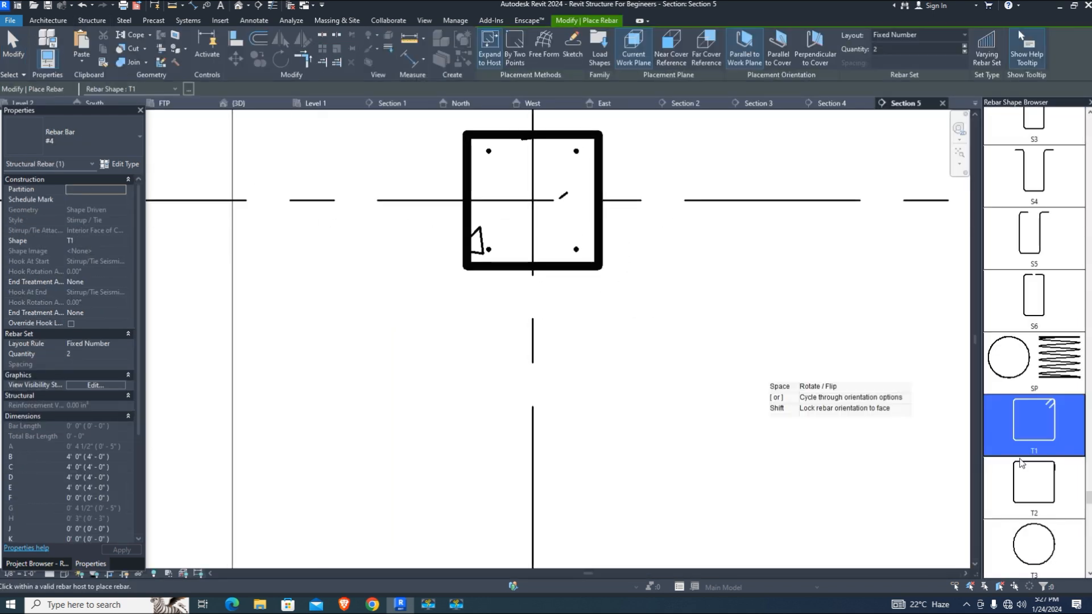
{"action": "left_click", "coordinate": [74, 136]}
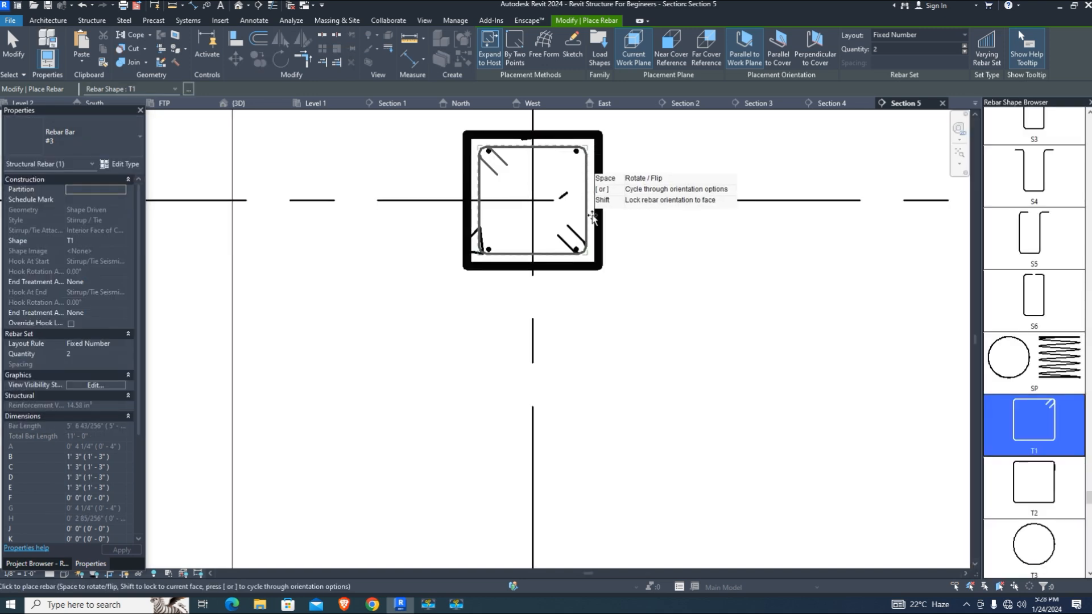
{"action": "left_click", "coordinate": [468, 178]}
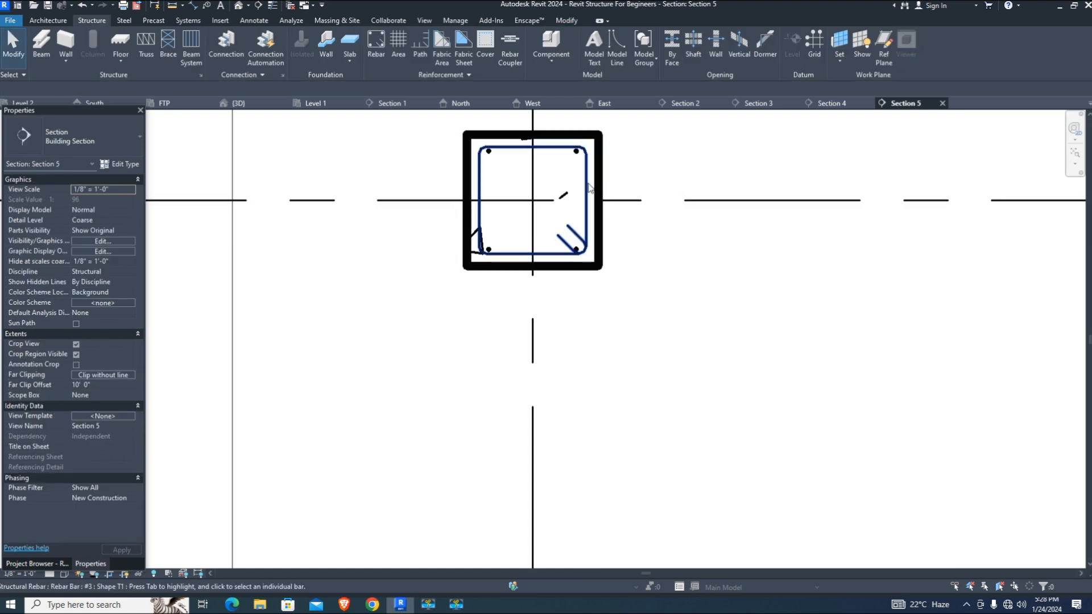
{"action": "left_click", "coordinate": [604, 35]}
{"action": "left_click", "coordinate": [605, 59]}
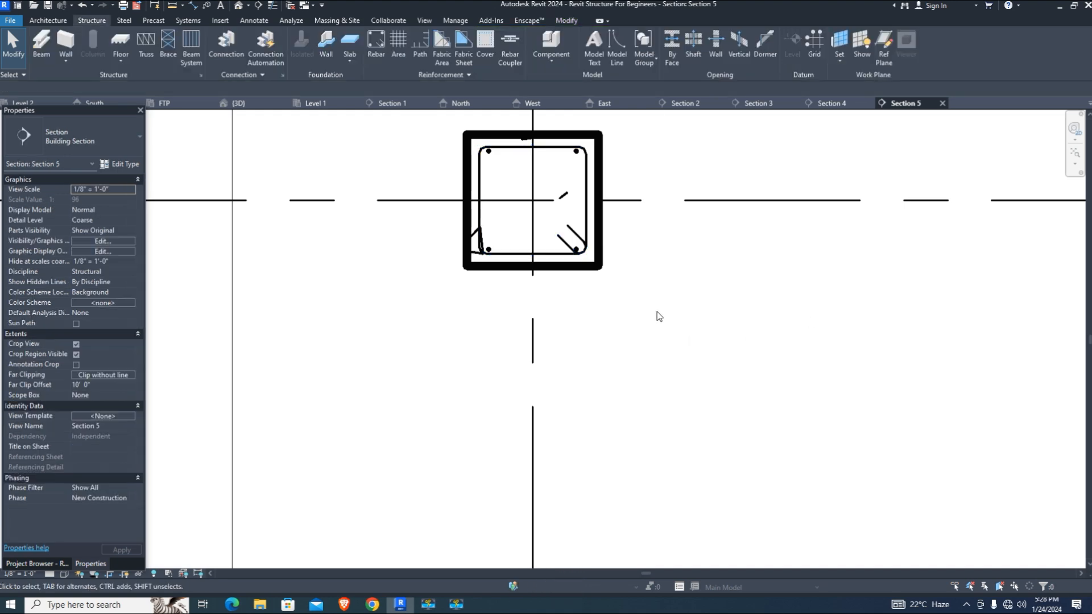
Set the tie set to display unobscured in the 3D view
{"action": "left_click", "coordinate": [95, 406]}
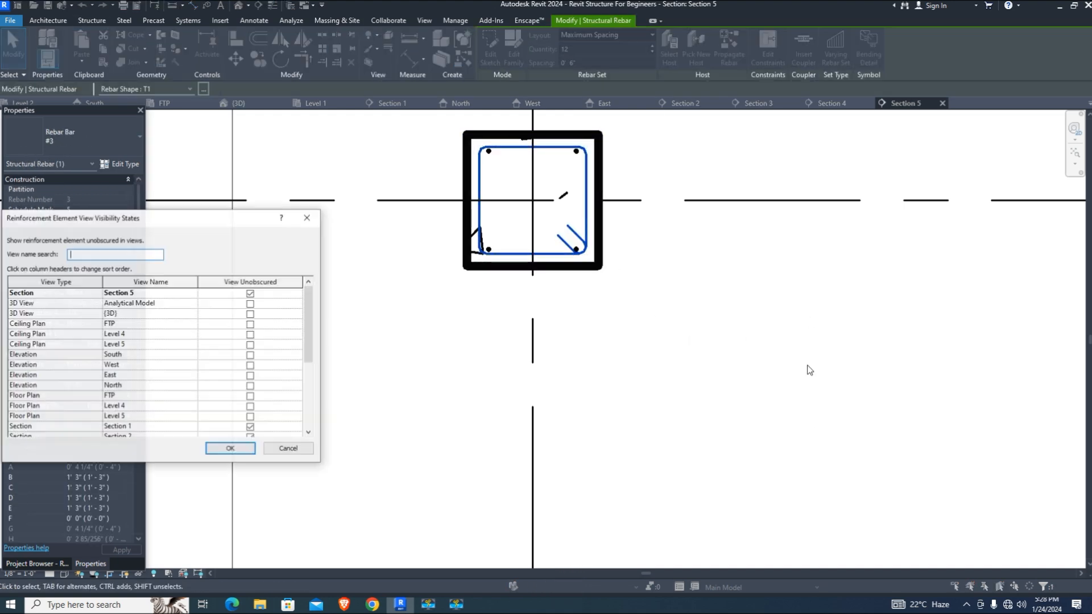
{"action": "left_click", "coordinate": [250, 316]}
{"action": "left_click", "coordinate": [230, 449]}
{"action": "scroll", "coordinate": [647, 358], "scroll_direction": "down", "scroll_amount": 3}
{"action": "left_click", "coordinate": [653, 362]}
{"action": "scroll", "coordinate": [483, 245], "scroll_direction": "down", "scroll_amount": 4}
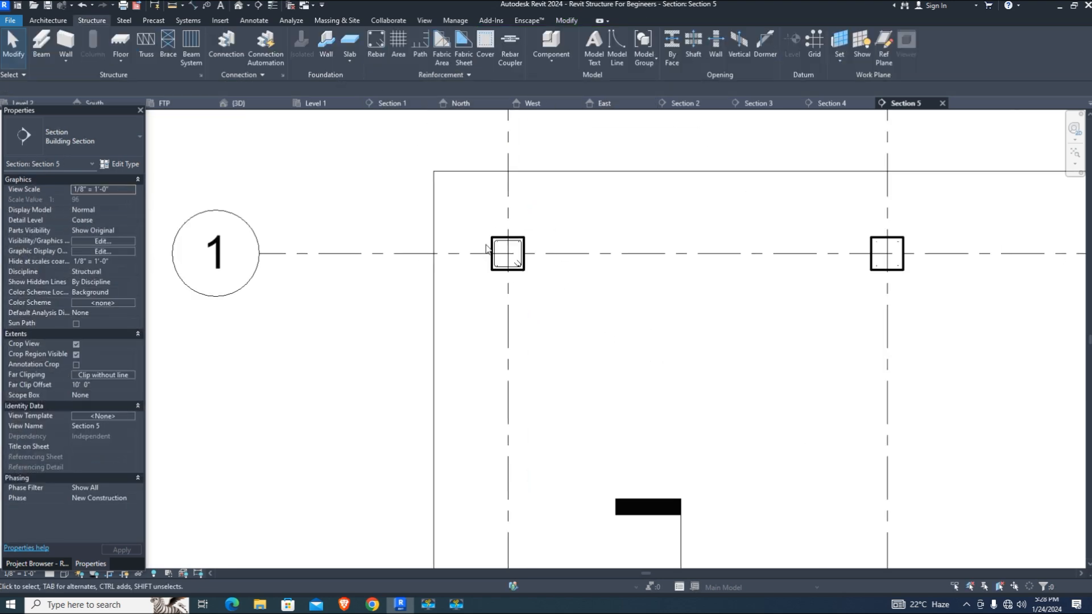
In the 3D view, pull the upper column's tie set top end down
{"action": "left_click", "coordinate": [239, 103]}
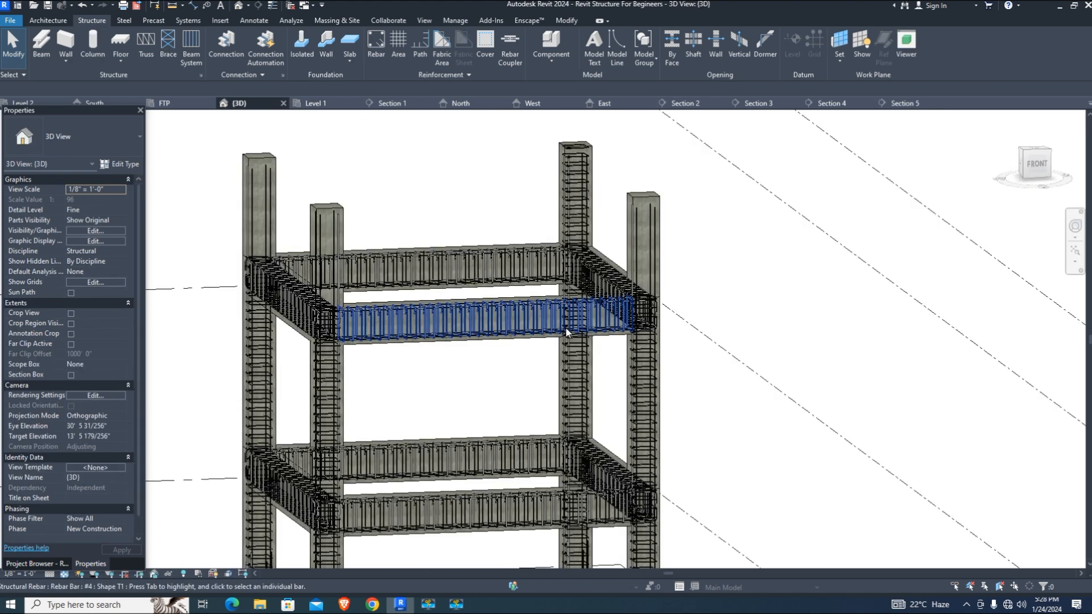
{"action": "scroll", "coordinate": [591, 284], "scroll_direction": "up", "scroll_amount": 5}
{"action": "scroll", "coordinate": [590, 285], "scroll_direction": "up", "scroll_amount": 2}
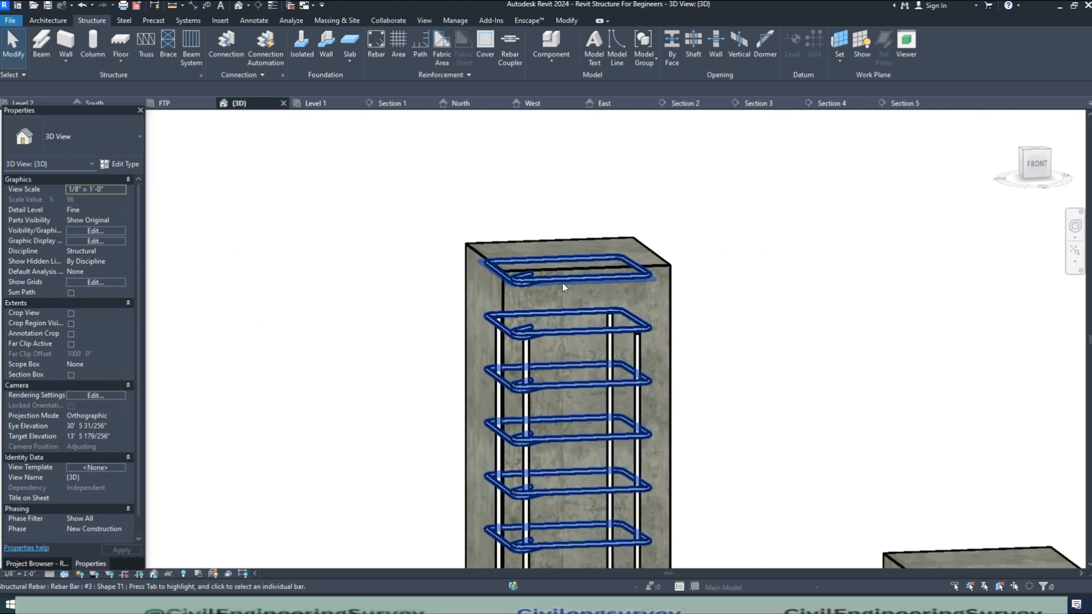
{"action": "left_click", "coordinate": [585, 278]}
{"action": "left_click_drag", "start_coordinate": [567, 271], "coordinate": [564, 325]}
{"action": "left_click", "coordinate": [809, 311]}
{"action": "scroll", "coordinate": [674, 261], "scroll_direction": "down", "scroll_amount": 4}
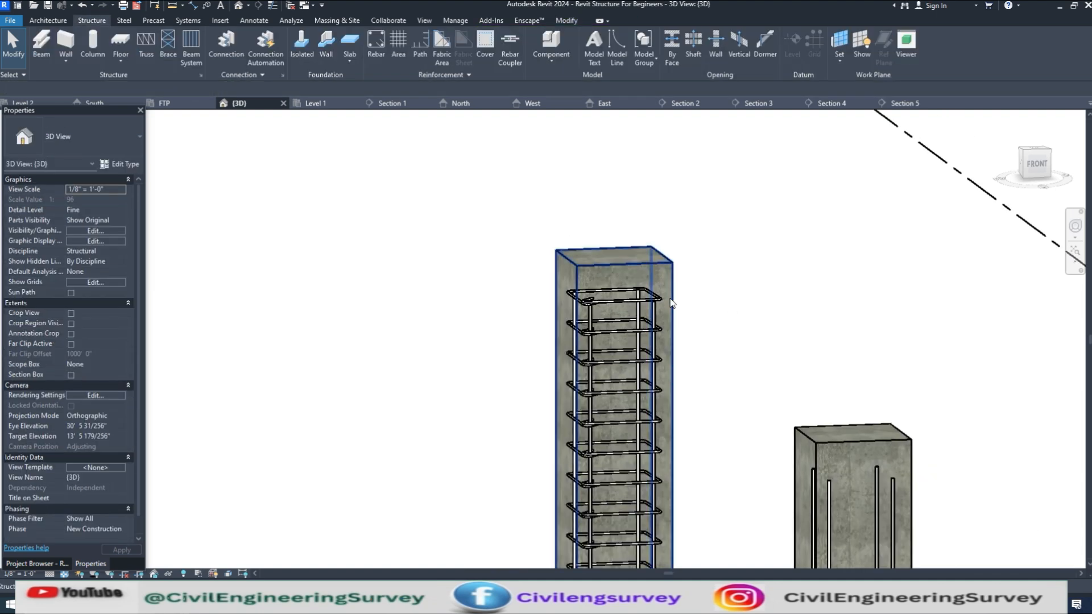
{"action": "scroll", "coordinate": [666, 299], "scroll_direction": "up", "scroll_amount": 3}
{"action": "left_click", "coordinate": [617, 303]}
{"action": "left_click", "coordinate": [589, 301]}
{"action": "scroll", "coordinate": [588, 302], "scroll_direction": "up", "scroll_amount": 2}
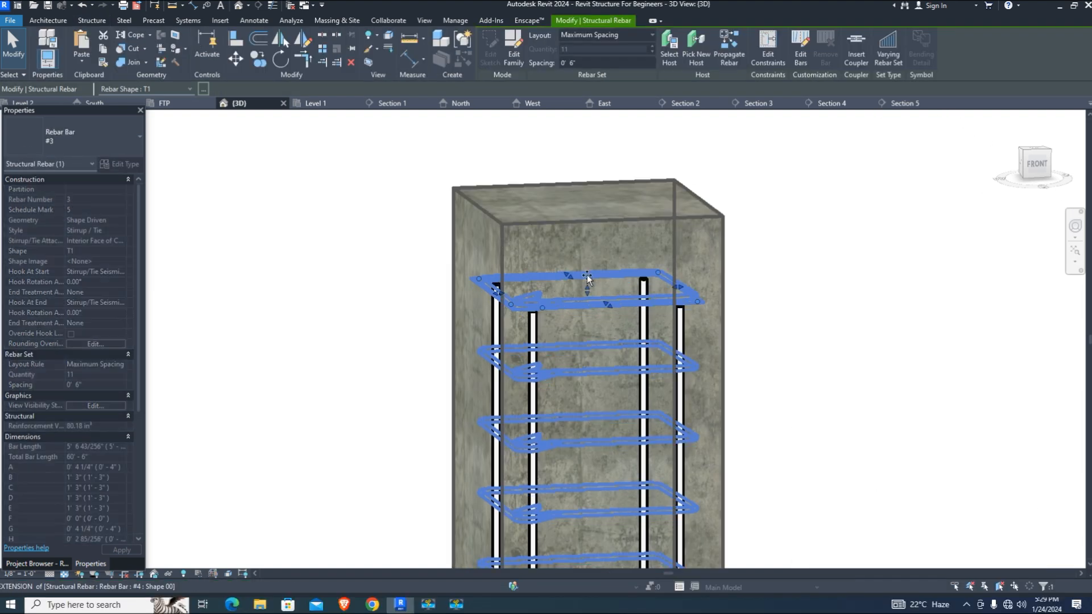
{"action": "left_click", "coordinate": [821, 348]}
Try a 3' top-end offset on the four vertical bars, then undo it
{"action": "left_click", "coordinate": [684, 322]}
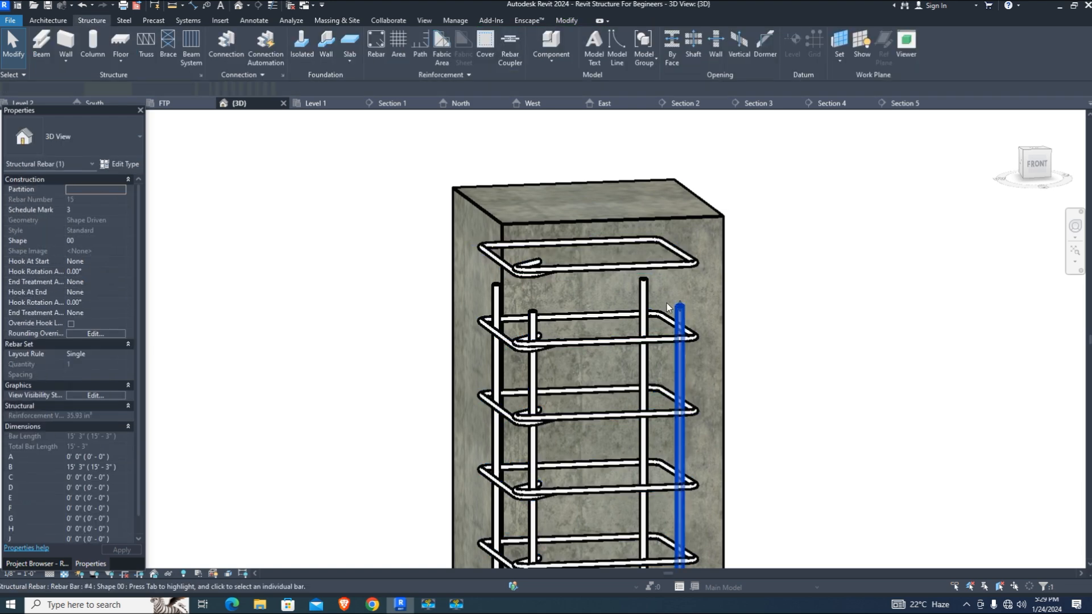
{"action": "left_click", "coordinate": [643, 330], "text": "ctrl"}
{"action": "left_click", "coordinate": [531, 323], "text": "ctrl"}
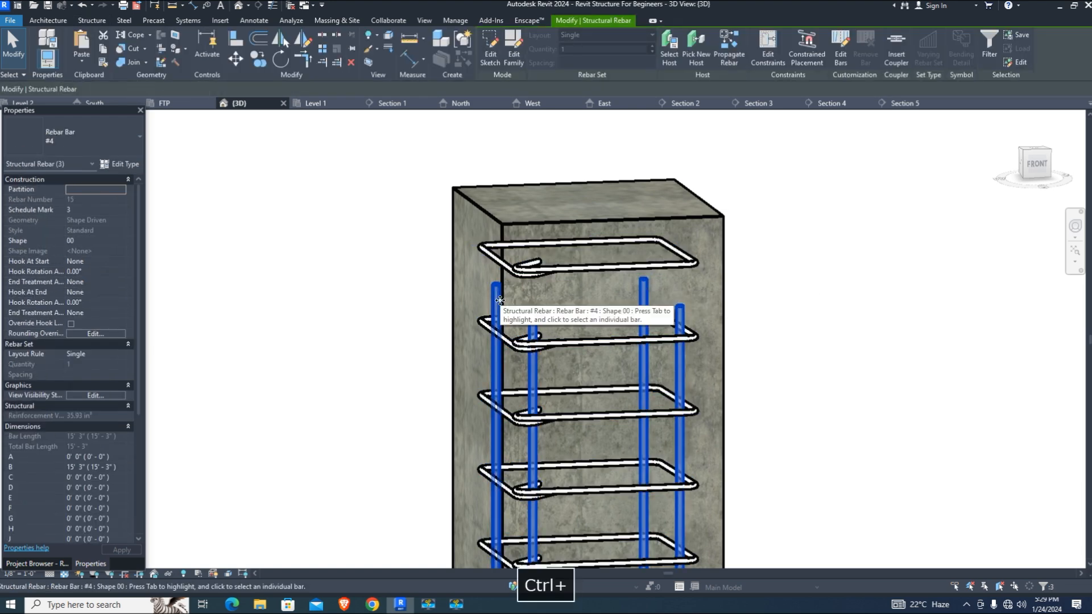
{"action": "left_click", "coordinate": [496, 310], "text": "ctrl"}
{"action": "left_click", "coordinate": [768, 53]}
{"action": "scroll", "coordinate": [592, 312], "scroll_direction": "up", "scroll_amount": 2}
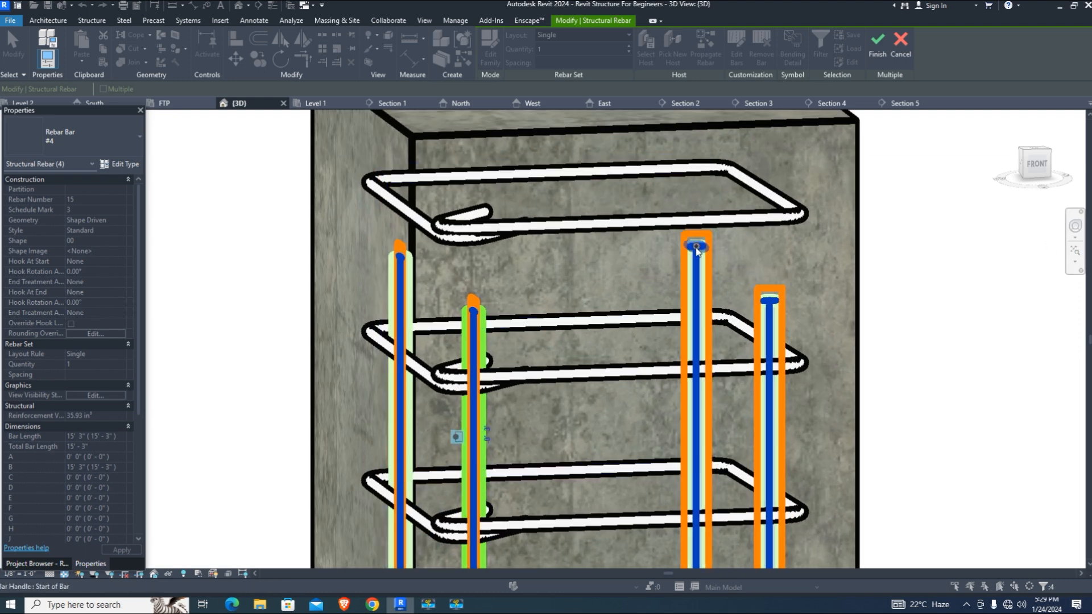
{"action": "left_click", "coordinate": [697, 249]}
{"action": "left_click", "coordinate": [701, 246]}
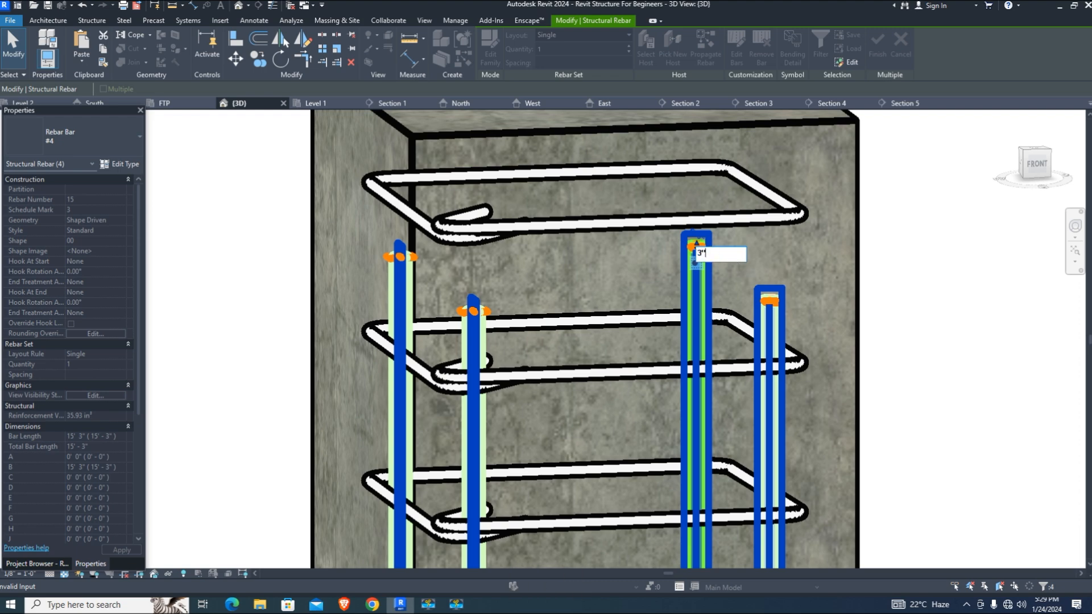
{"action": "type", "text": "3'"}
{"action": "key", "text": "Return"}
{"action": "key", "text": "ctrl+z"}
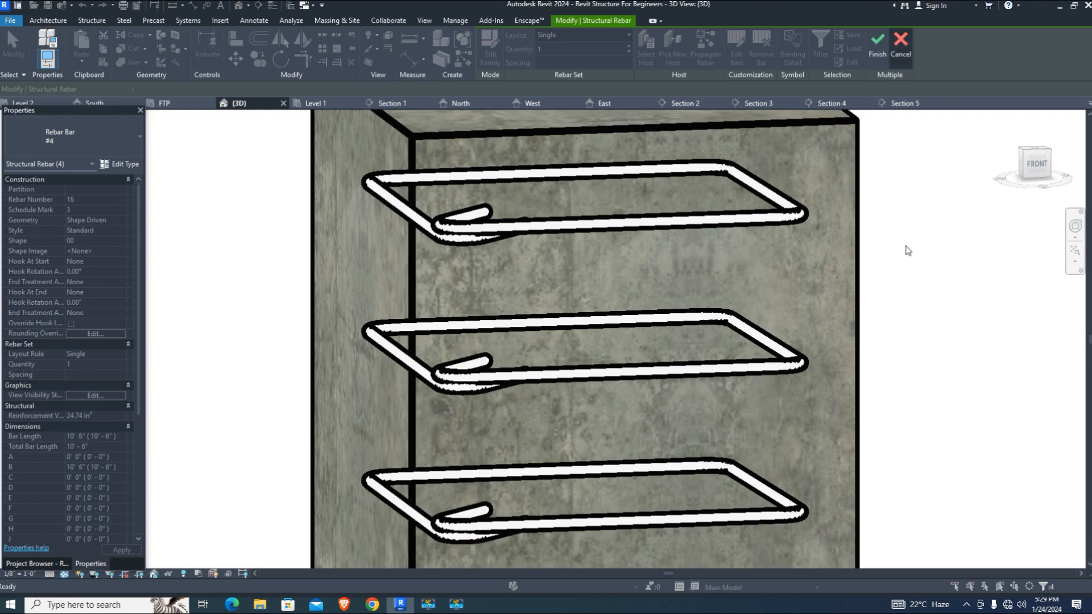
{"action": "scroll", "coordinate": [496, 317], "scroll_direction": "up", "scroll_amount": 2}
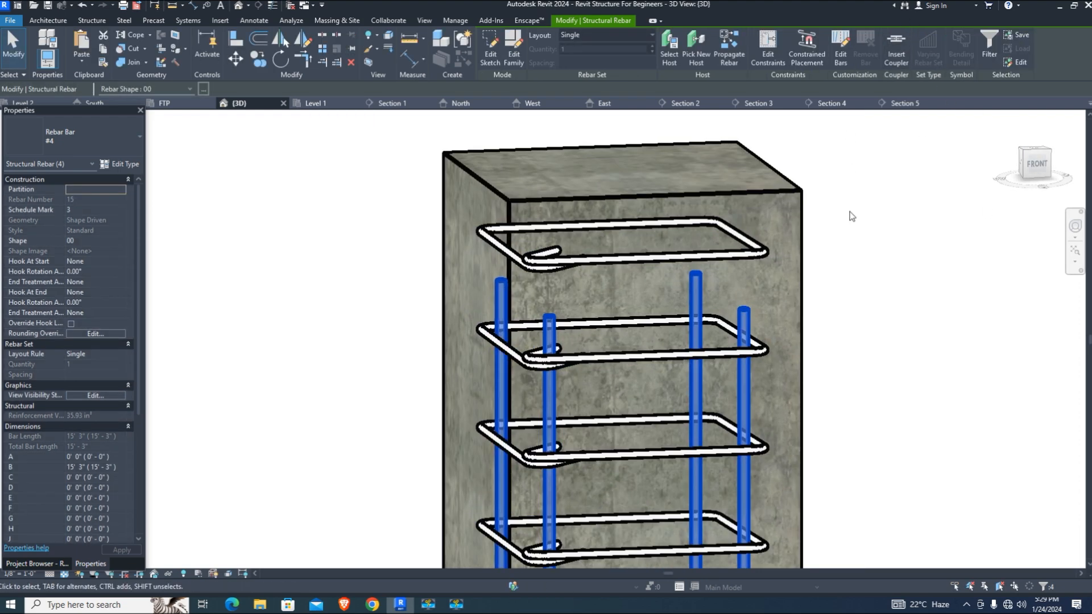
{"action": "left_click", "coordinate": [847, 49]}
{"action": "left_click", "coordinate": [699, 302]}
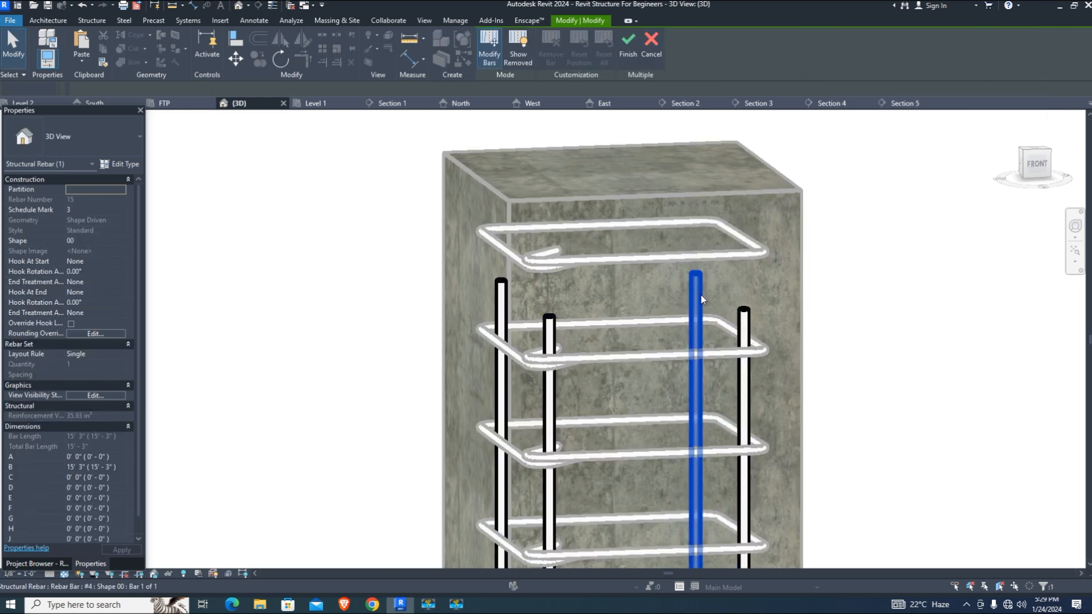
{"action": "left_click", "coordinate": [847, 314]}
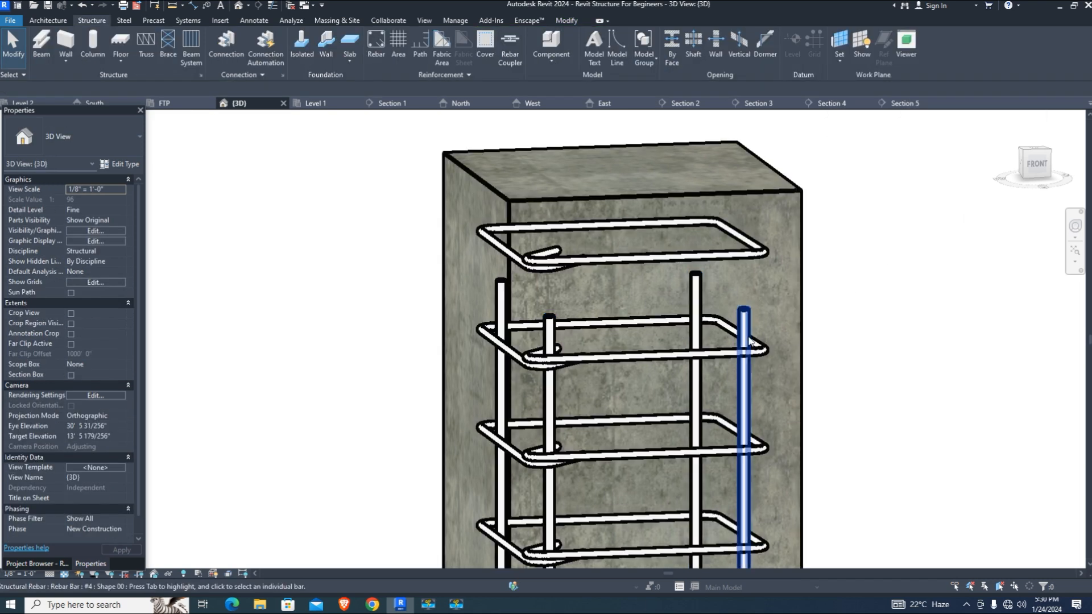
Set the four vertical bars' top-end offset to 5'3" so they reach the top tie
{"action": "left_click", "coordinate": [749, 341]}
{"action": "left_click", "coordinate": [701, 290], "text": "ctrl"}
{"action": "left_click", "coordinate": [552, 327], "text": "ctrl"}
{"action": "left_click", "coordinate": [502, 306], "text": "ctrl"}
{"action": "left_click", "coordinate": [769, 60]}
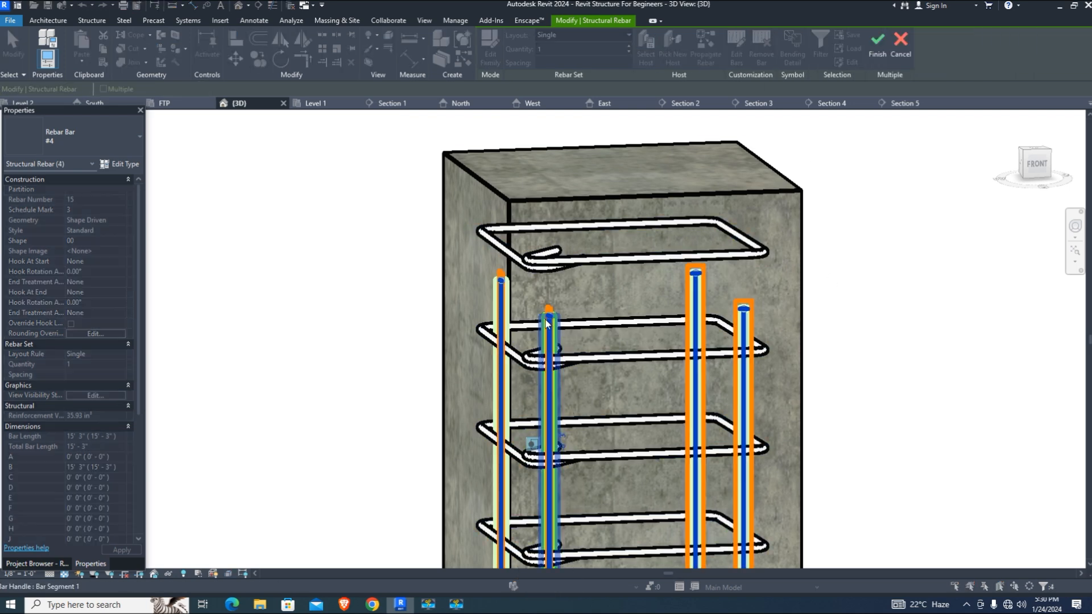
{"action": "left_click", "coordinate": [551, 318]}
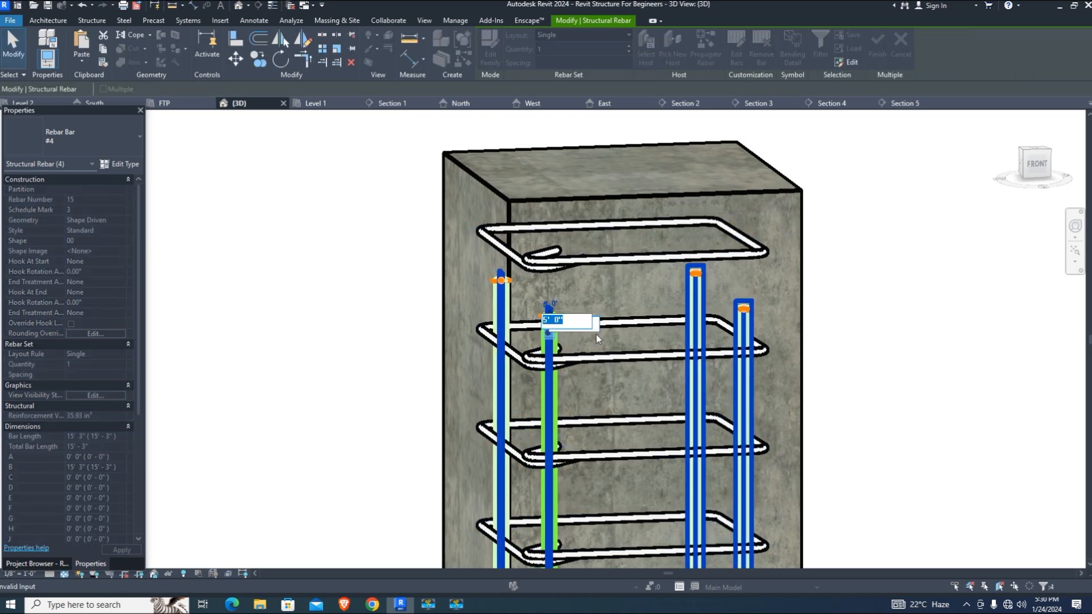
{"action": "scroll", "coordinate": [595, 336], "scroll_direction": "up", "scroll_amount": 1}
{"action": "type", "text": "5"}
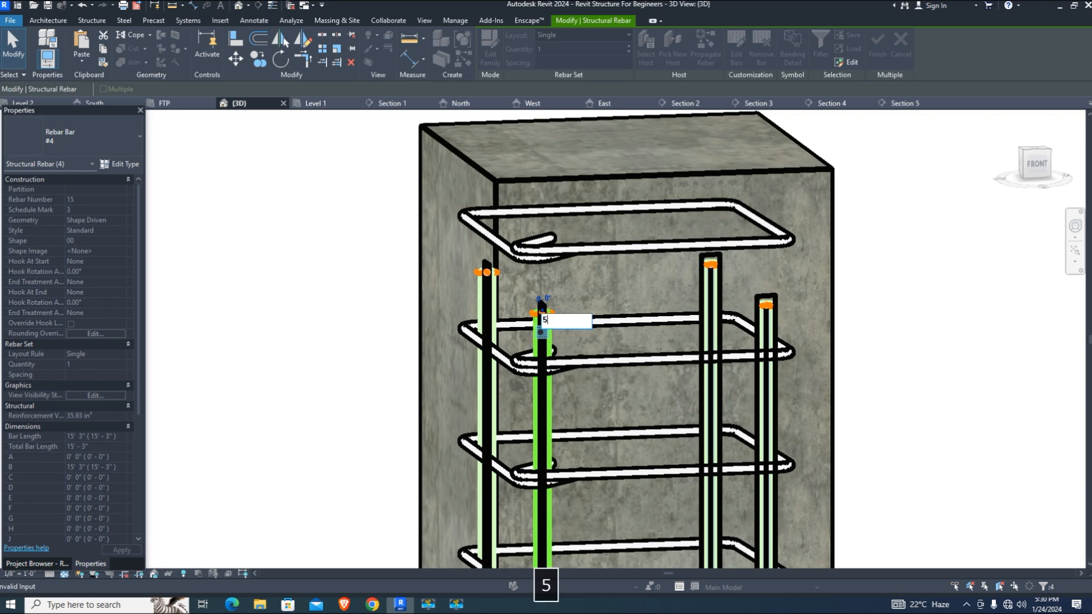
{"action": "type", "text": "'3"}
{"action": "key", "text": "Return"}
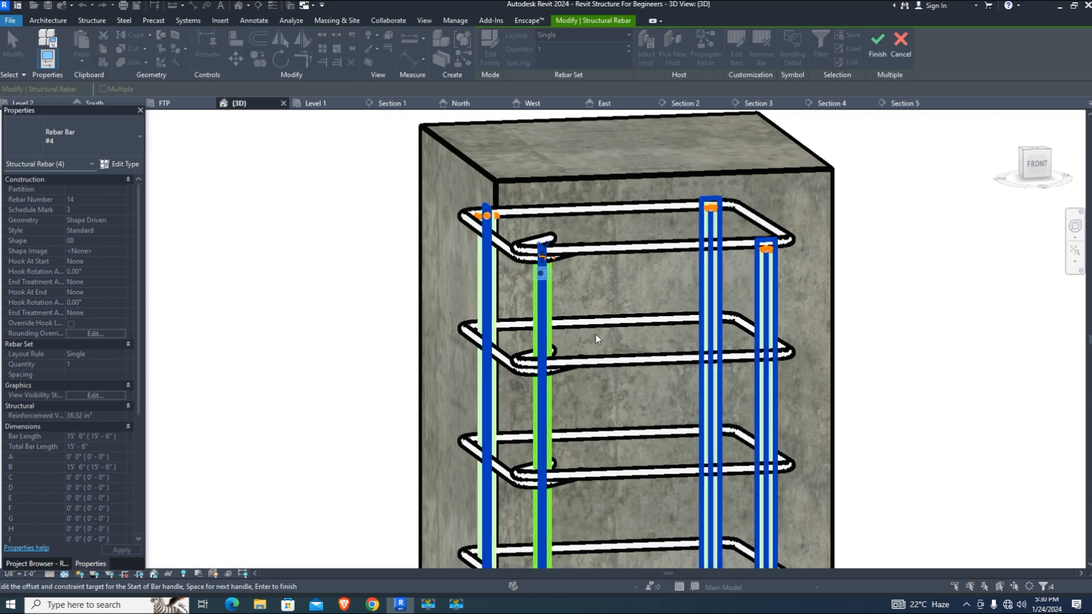
{"action": "left_click", "coordinate": [877, 44]}
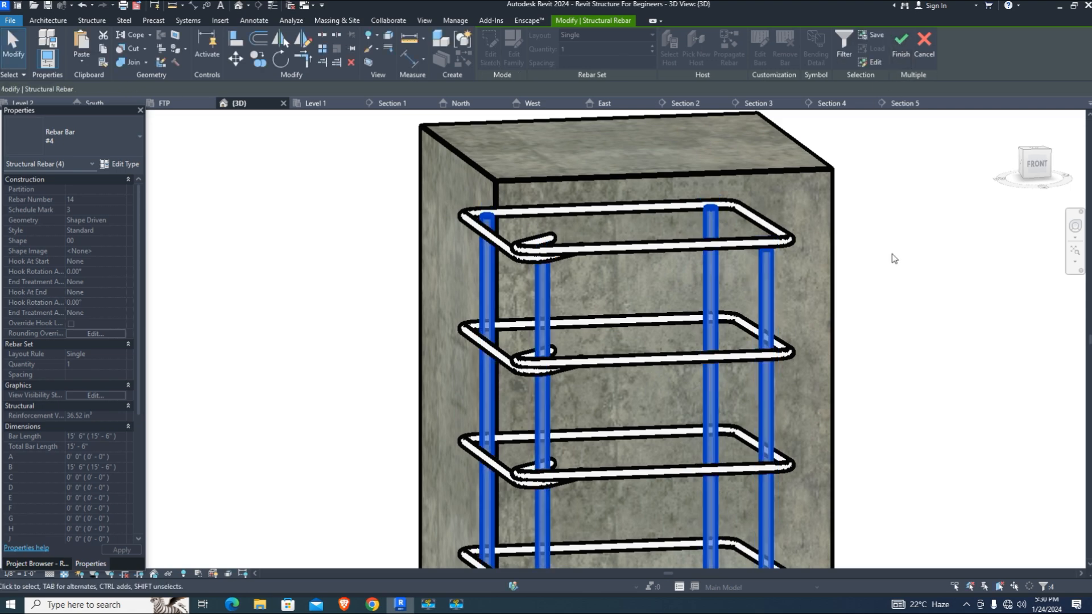
{"action": "scroll", "coordinate": [606, 267], "scroll_direction": "down", "scroll_amount": 4}
{"action": "scroll", "coordinate": [620, 296], "scroll_direction": "up", "scroll_amount": 2}
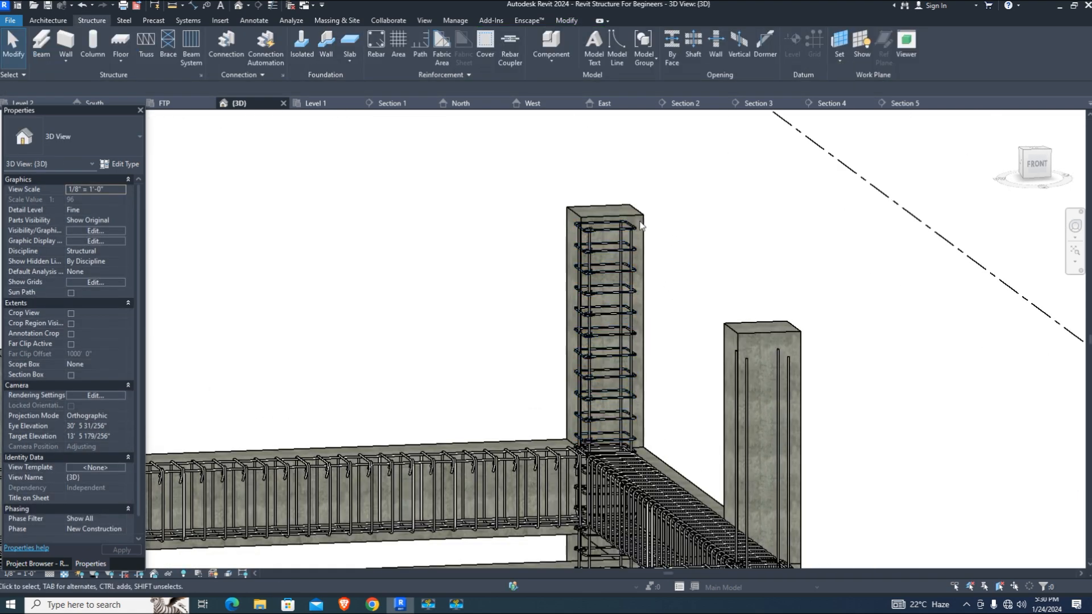
Propagate the upper column's ties and bars into the second, left and front upper columns
{"action": "left_click", "coordinate": [625, 341]}
{"action": "left_click", "coordinate": [602, 54]}
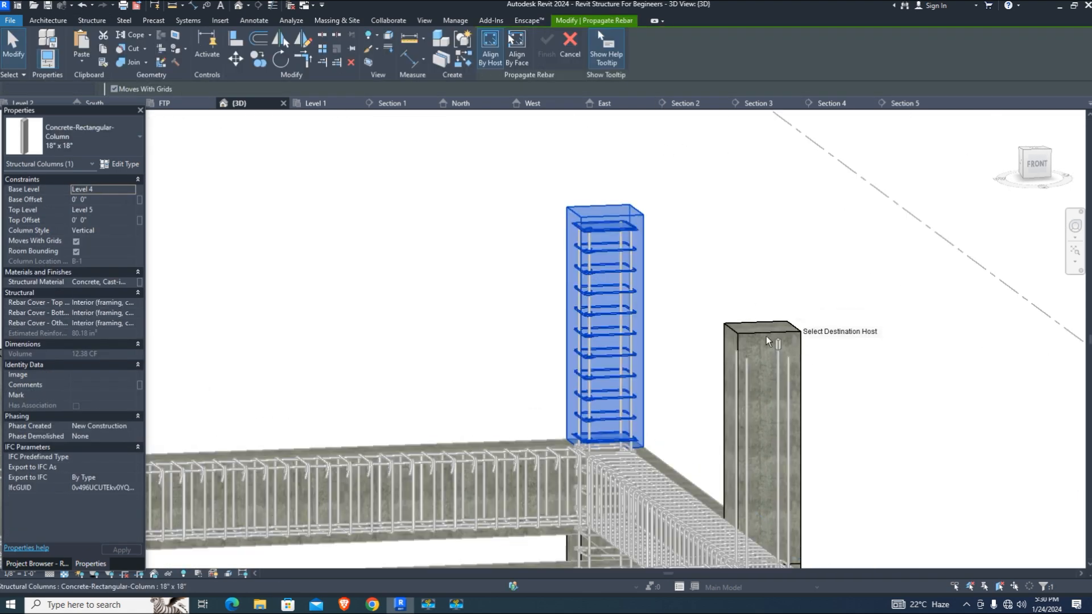
{"action": "left_click", "coordinate": [799, 351]}
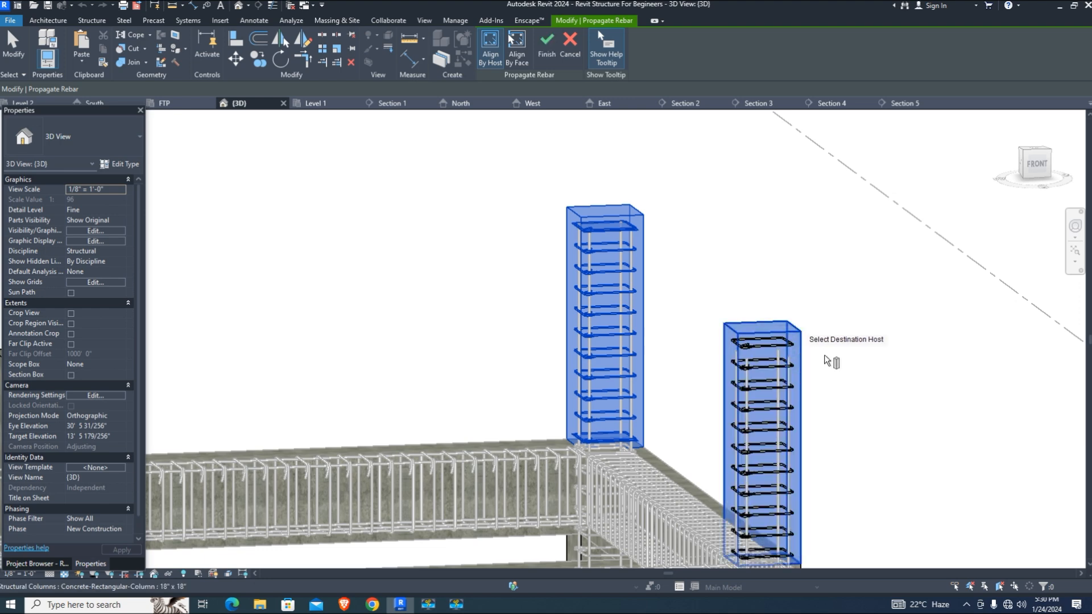
{"action": "scroll", "coordinate": [834, 332], "scroll_direction": "down", "scroll_amount": 2}
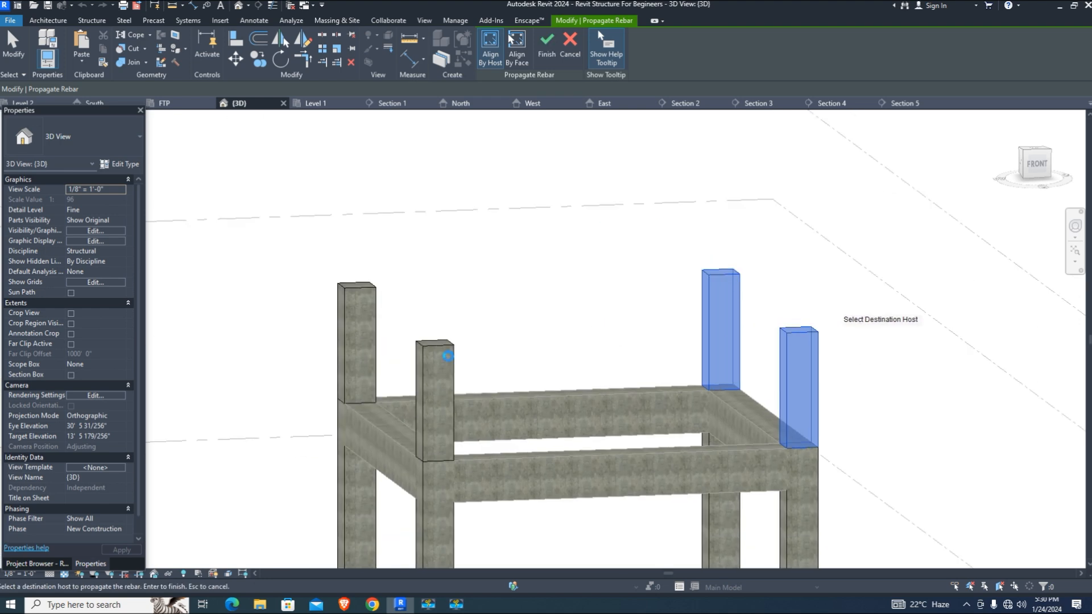
{"action": "left_click", "coordinate": [434, 304]}
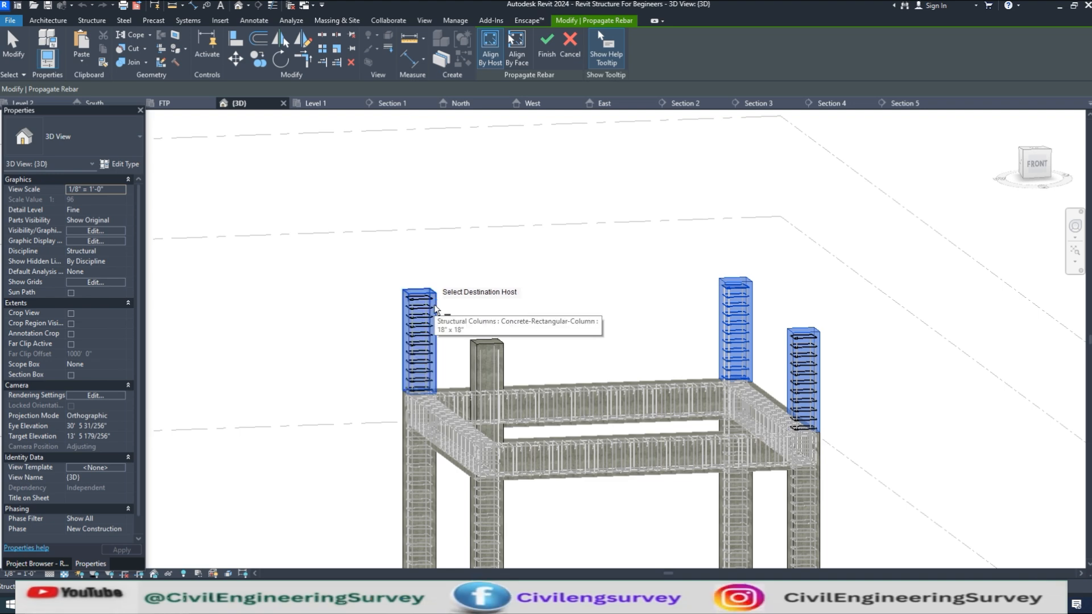
{"action": "left_click", "coordinate": [501, 358]}
{"action": "scroll", "coordinate": [501, 360], "scroll_direction": "up", "scroll_amount": 8}
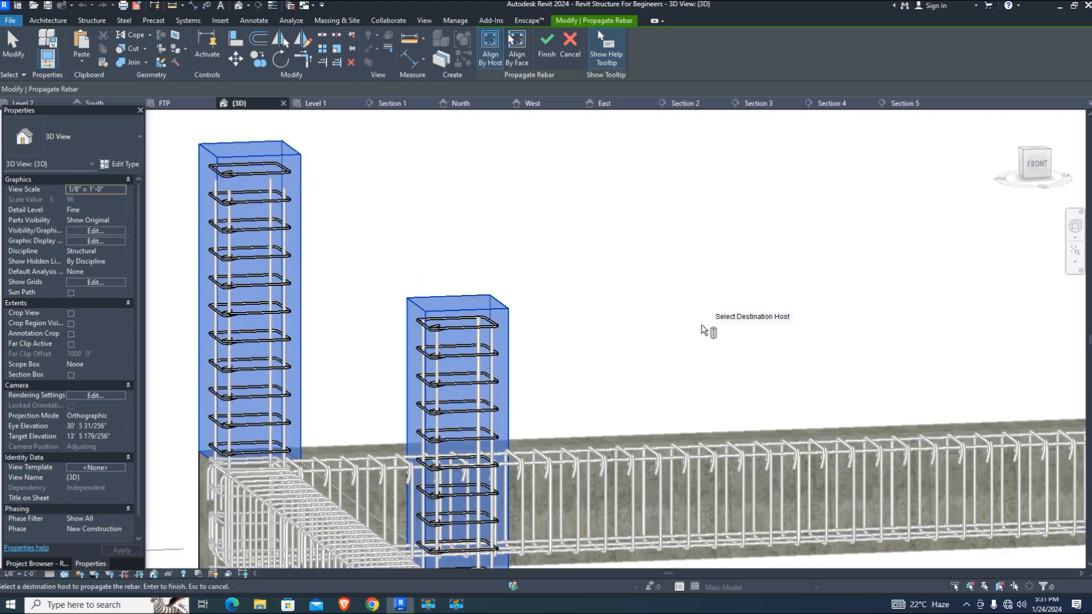
{"action": "left_click", "coordinate": [546, 46]}
{"action": "scroll", "coordinate": [238, 200], "scroll_direction": "up", "scroll_amount": 4}
Select three vertical bars in the left upper column
{"action": "left_click", "coordinate": [259, 201]}
{"action": "left_click", "coordinate": [236, 201], "text": "ctrl"}
{"action": "left_click", "coordinate": [333, 200], "text": "ctrl"}
Extend the current column's four vertical bars to 15' 6" to reach the top ties
{"action": "left_click", "coordinate": [356, 200], "text": "ctrl"}
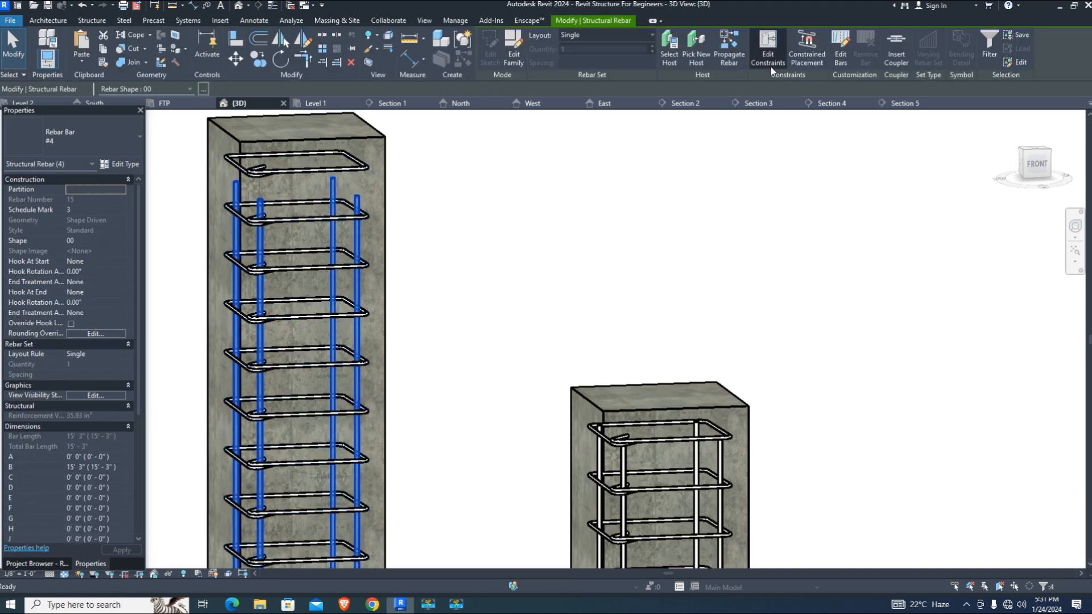
{"action": "left_click", "coordinate": [769, 59]}
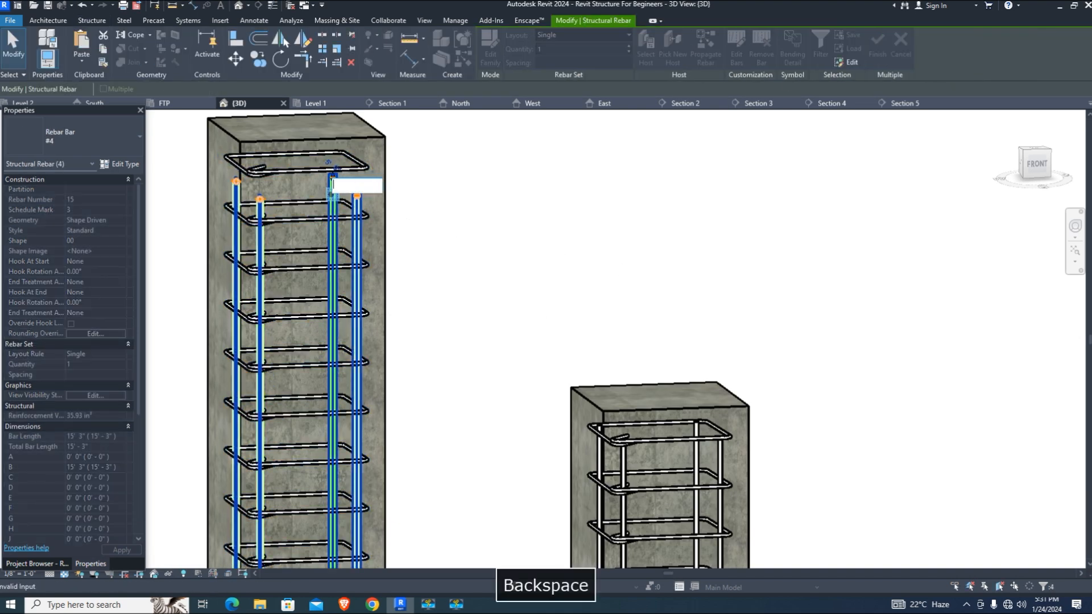
{"action": "key", "text": "Return"}
{"action": "left_click", "coordinate": [879, 40]}
{"action": "scroll", "coordinate": [484, 273], "scroll_direction": "down", "scroll_amount": 7}
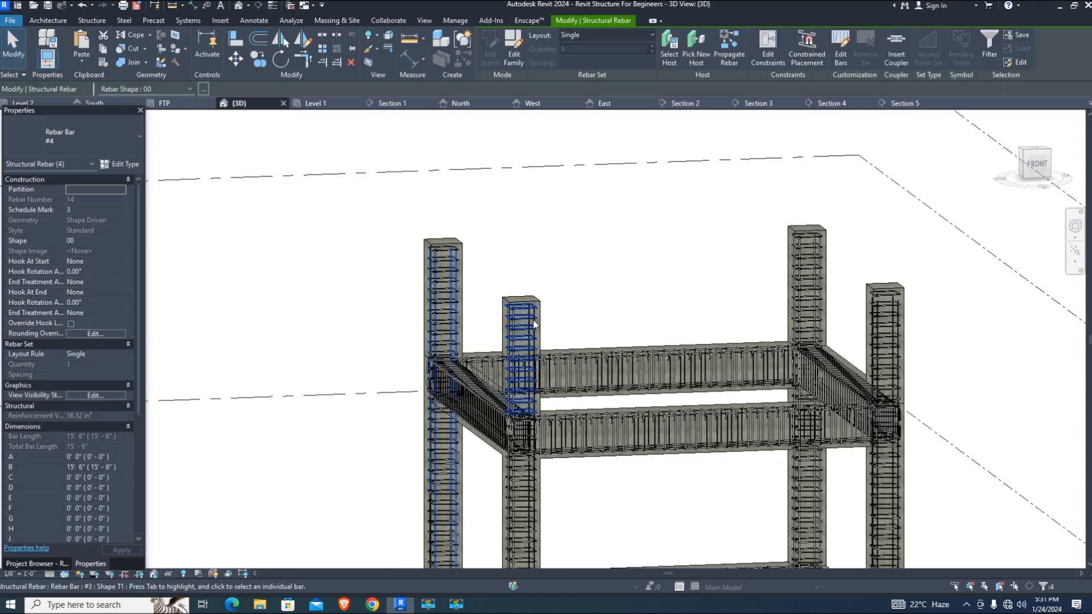
{"action": "scroll", "coordinate": [534, 324], "scroll_direction": "up", "scroll_amount": 6}
Select three vertical bars in the next column, then clear that selection
{"action": "left_click", "coordinate": [536, 293]}
{"action": "left_click", "coordinate": [432, 289], "text": "ctrl"}
{"action": "left_click", "coordinate": [517, 286], "text": "ctrl"}
{"action": "left_click", "coordinate": [728, 287]}
{"action": "scroll", "coordinate": [728, 287], "scroll_direction": "down", "scroll_amount": 3}
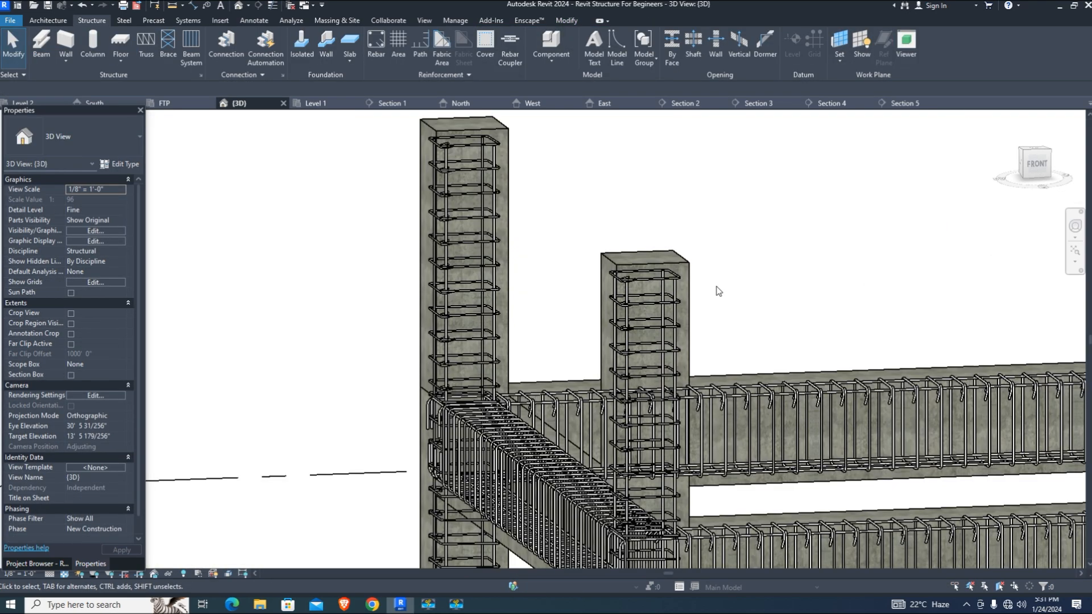
{"action": "scroll", "coordinate": [716, 289], "scroll_direction": "down", "scroll_amount": 4}
{"action": "scroll", "coordinate": [944, 276], "scroll_direction": "up", "scroll_amount": 4}
{"action": "scroll", "coordinate": [945, 273], "scroll_direction": "up", "scroll_amount": 4}
Extend another column's four vertical bars upward with a 5' top end offset
{"action": "left_click", "coordinate": [929, 256]}
{"action": "scroll", "coordinate": [1023, 232], "scroll_direction": "up", "scroll_amount": 2}
{"action": "left_click", "coordinate": [1024, 232], "text": "ctrl"}
{"action": "left_click", "coordinate": [988, 200], "text": "ctrl"}
{"action": "left_click", "coordinate": [841, 203], "text": "ctrl"}
{"action": "left_click", "coordinate": [768, 48]}
{"action": "left_click", "coordinate": [881, 204]}
{"action": "left_click", "coordinate": [890, 221]}
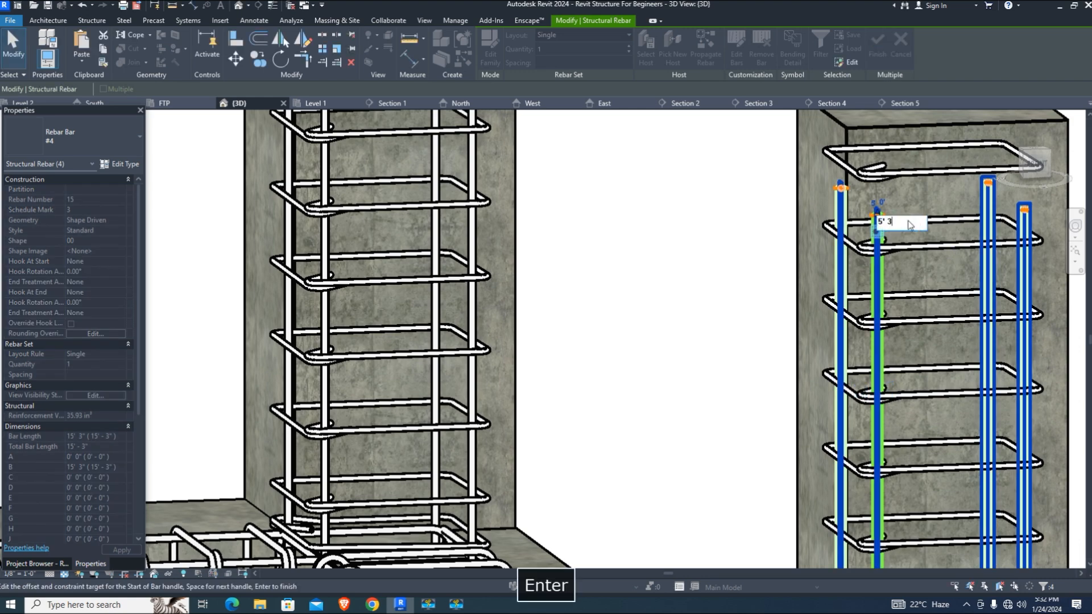
{"action": "key", "text": "Escape"}
{"action": "scroll", "coordinate": [796, 352], "scroll_direction": "down", "scroll_amount": 5}
{"action": "scroll", "coordinate": [455, 356], "scroll_direction": "up", "scroll_amount": 6}
Switch the view's visual style to Consistent Colors
{"action": "left_click", "coordinate": [65, 573]}
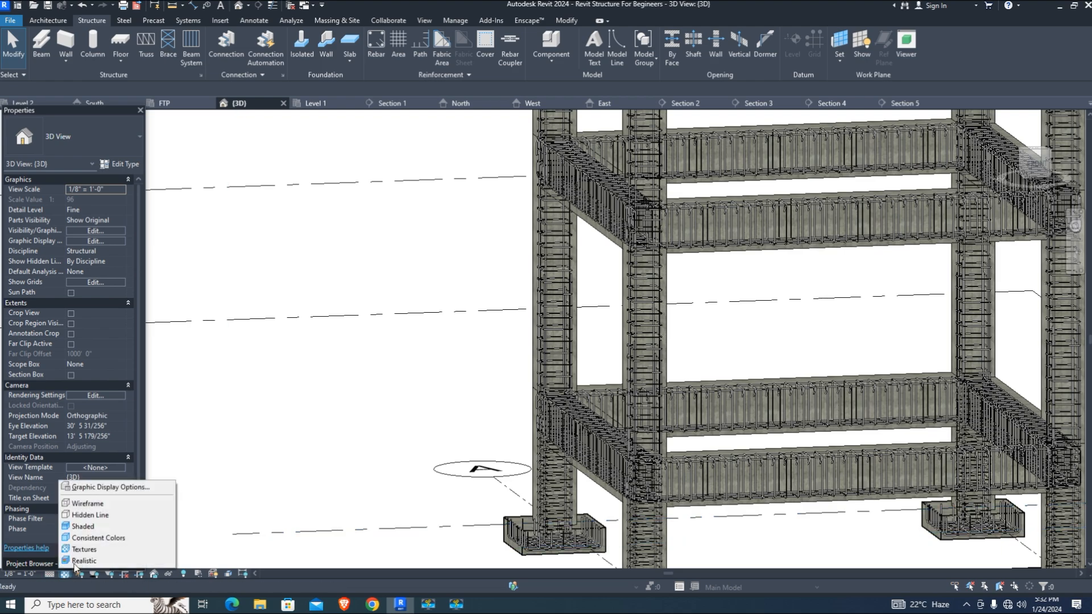
{"action": "left_click", "coordinate": [98, 538]}
{"action": "scroll", "coordinate": [398, 421], "scroll_direction": "down", "scroll_amount": 5}
{"action": "scroll", "coordinate": [677, 429], "scroll_direction": "up", "scroll_amount": 1}
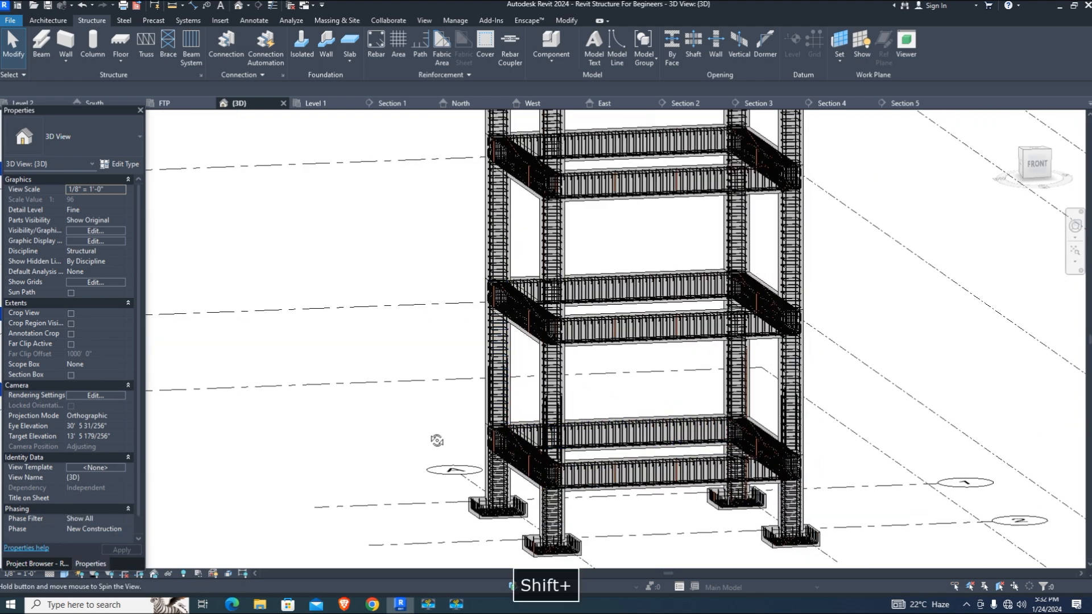